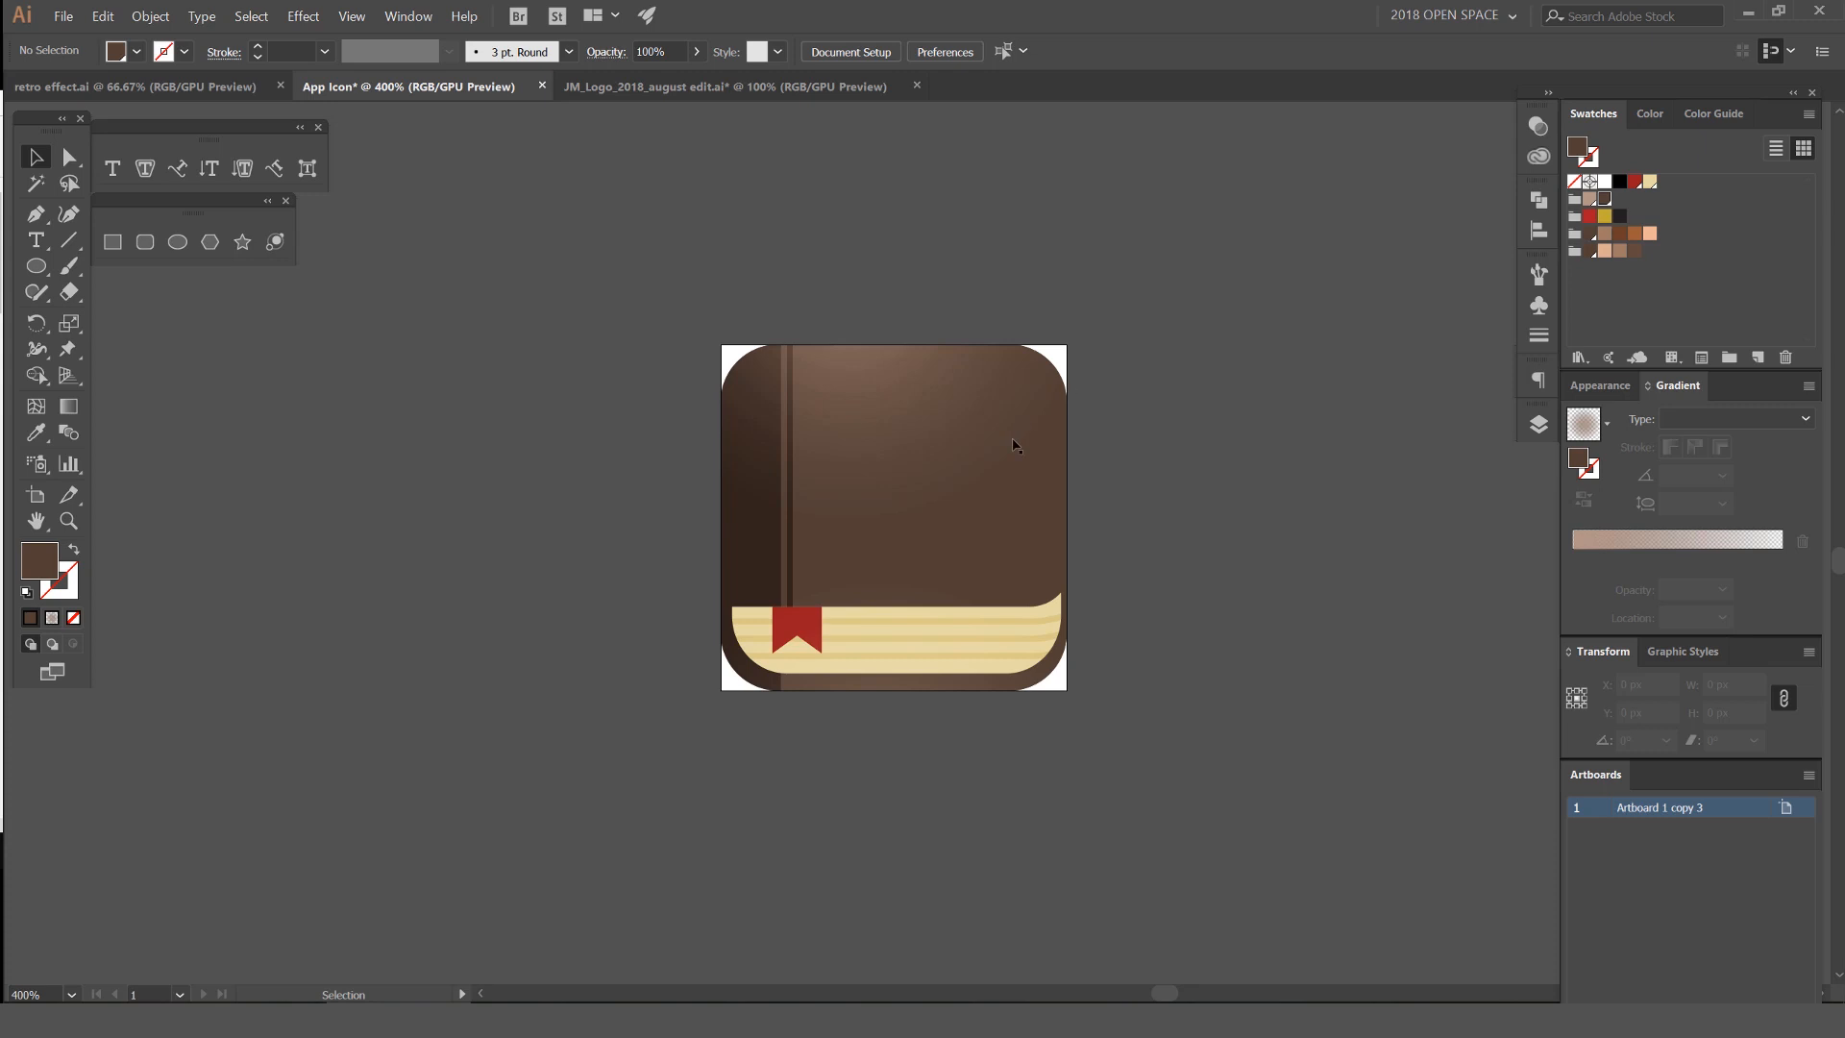
# Preview the finished book icon as a PNG-24 in Save for Web and close the preview without saving
pyautogui.scroll(-1, 1103, 315)
pyautogui.moveTo(1248, 309); pyautogui.dragTo(1153, 363)
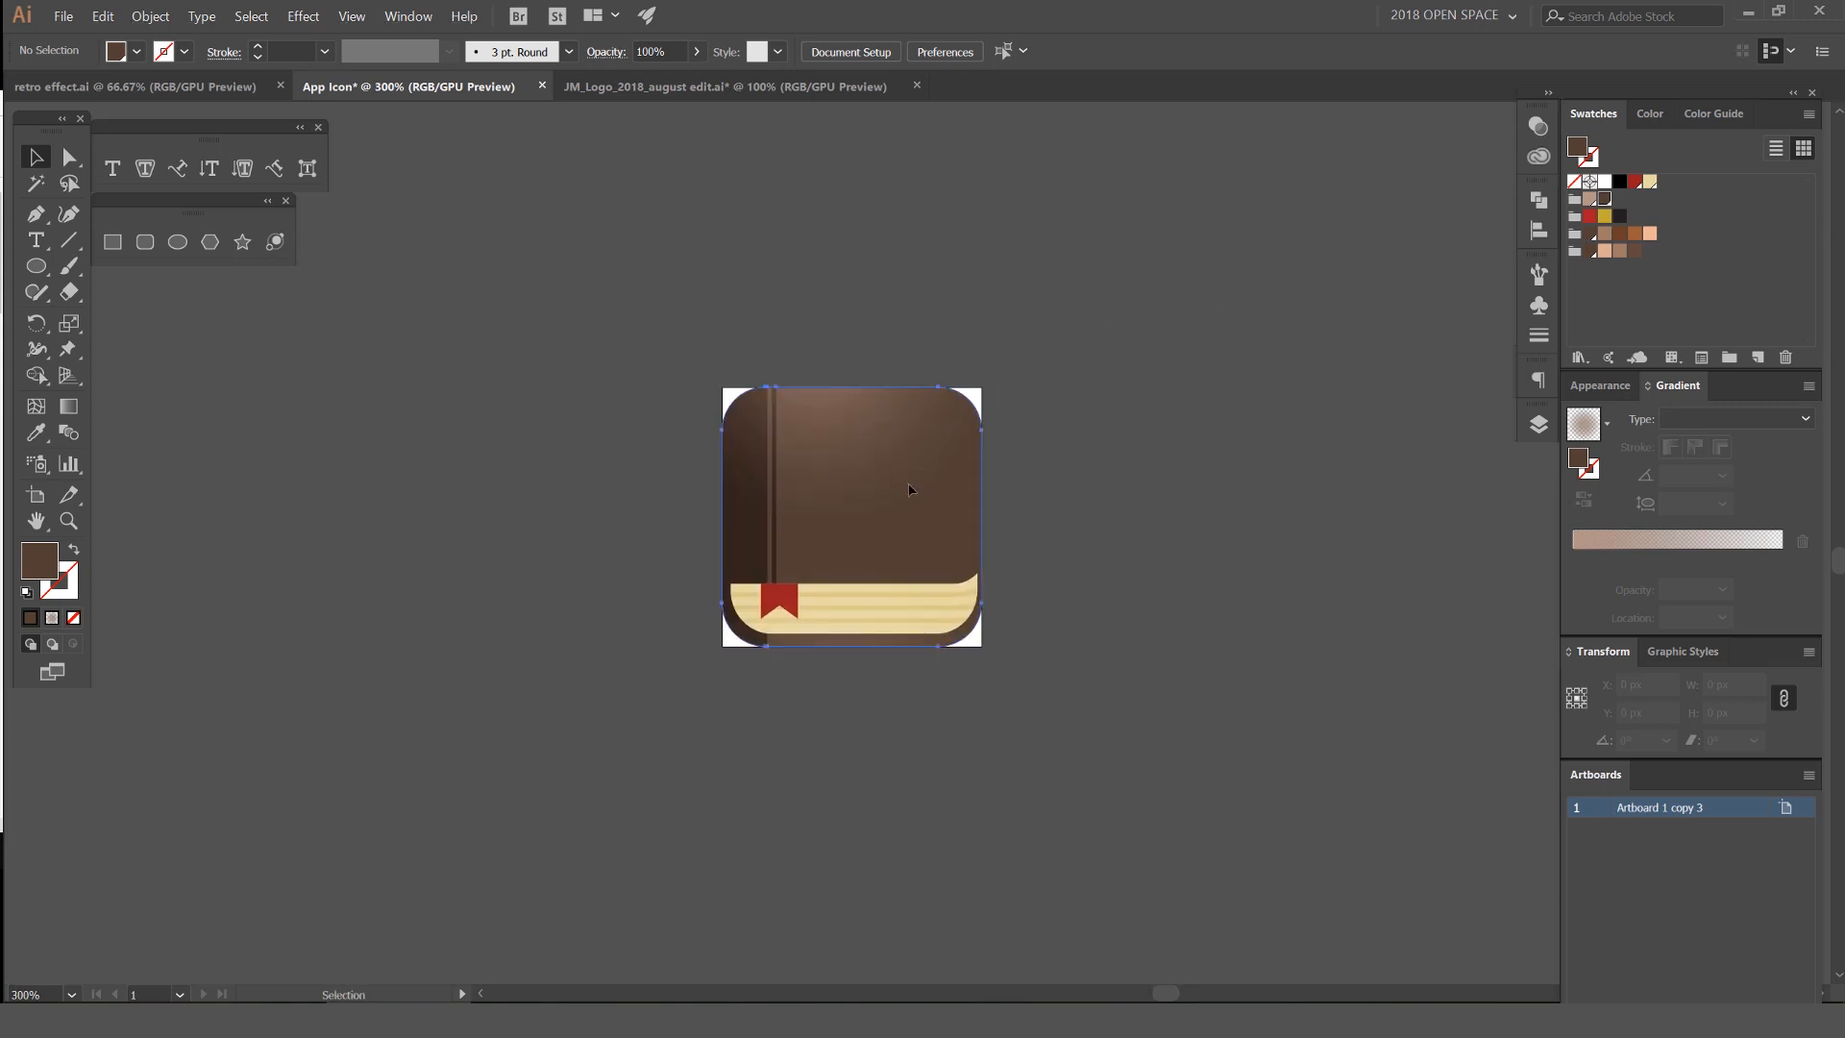
pyautogui.hotkey('ctrl', 'alt', 'shift', 's')
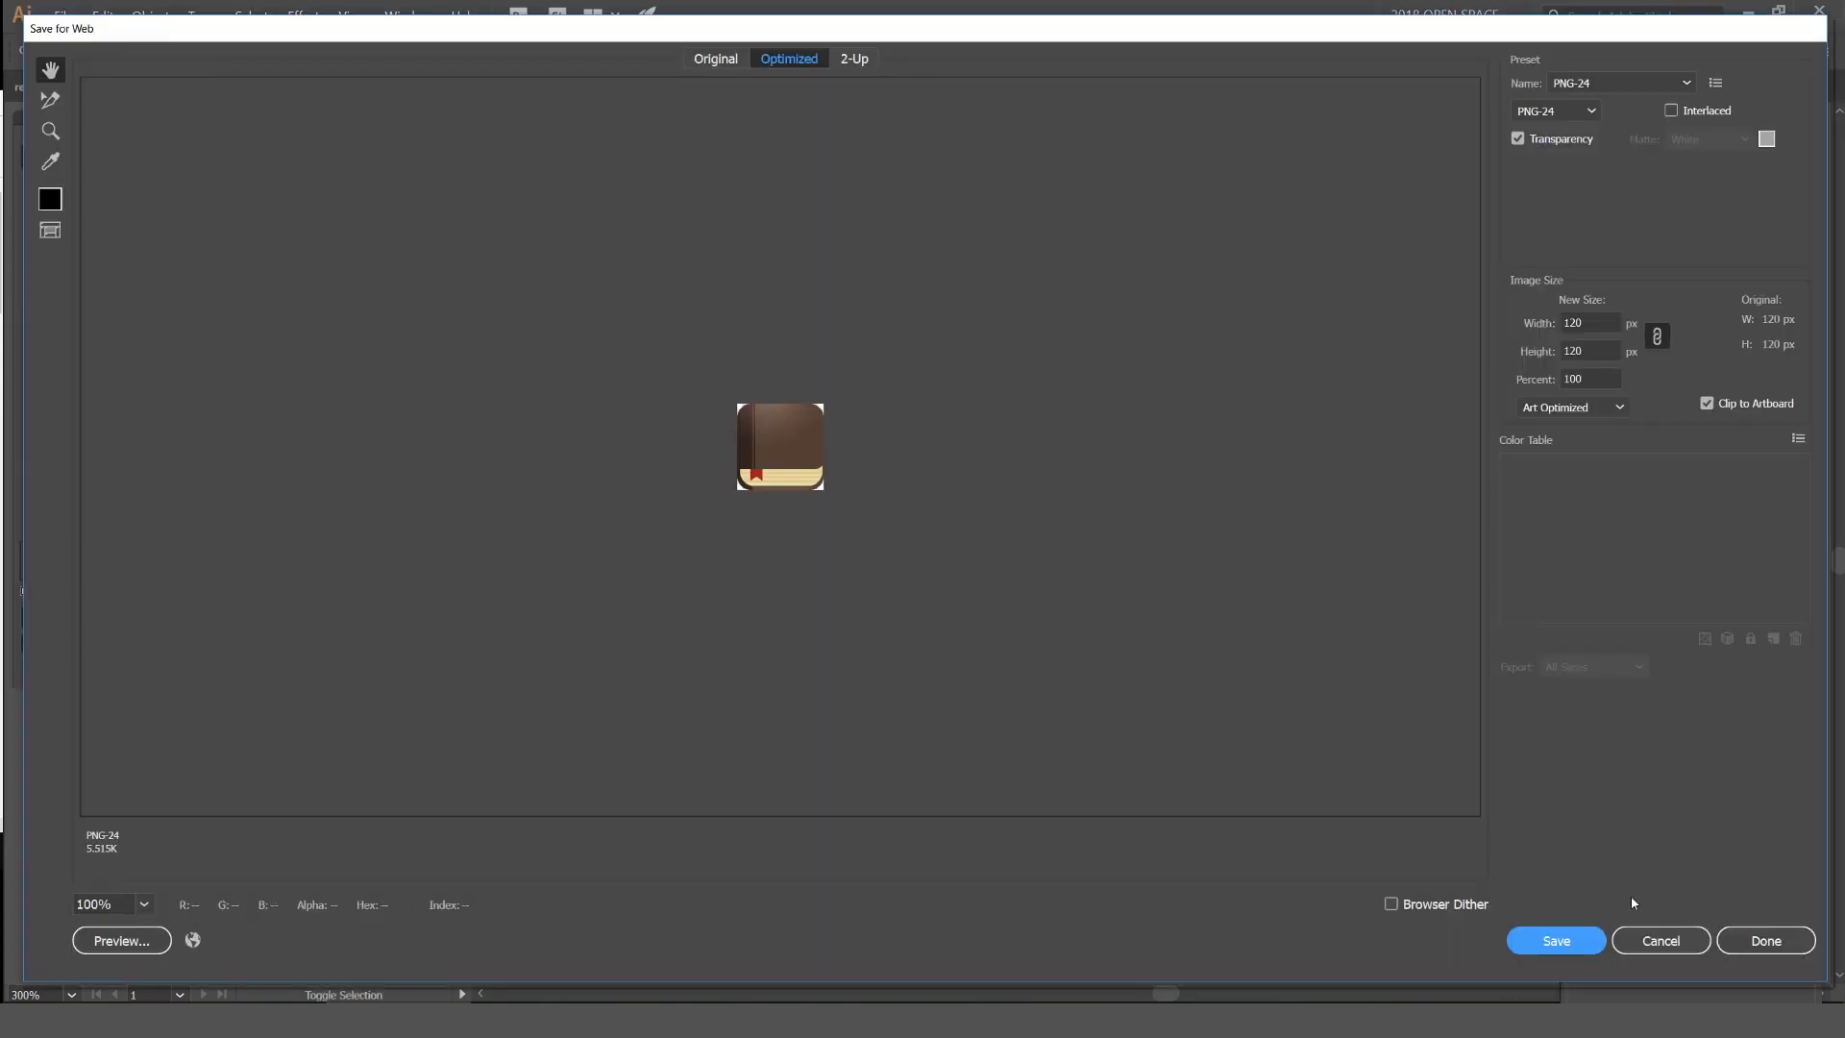
pyautogui.click(1655, 938)
pyautogui.scroll(1, 1030, 447)
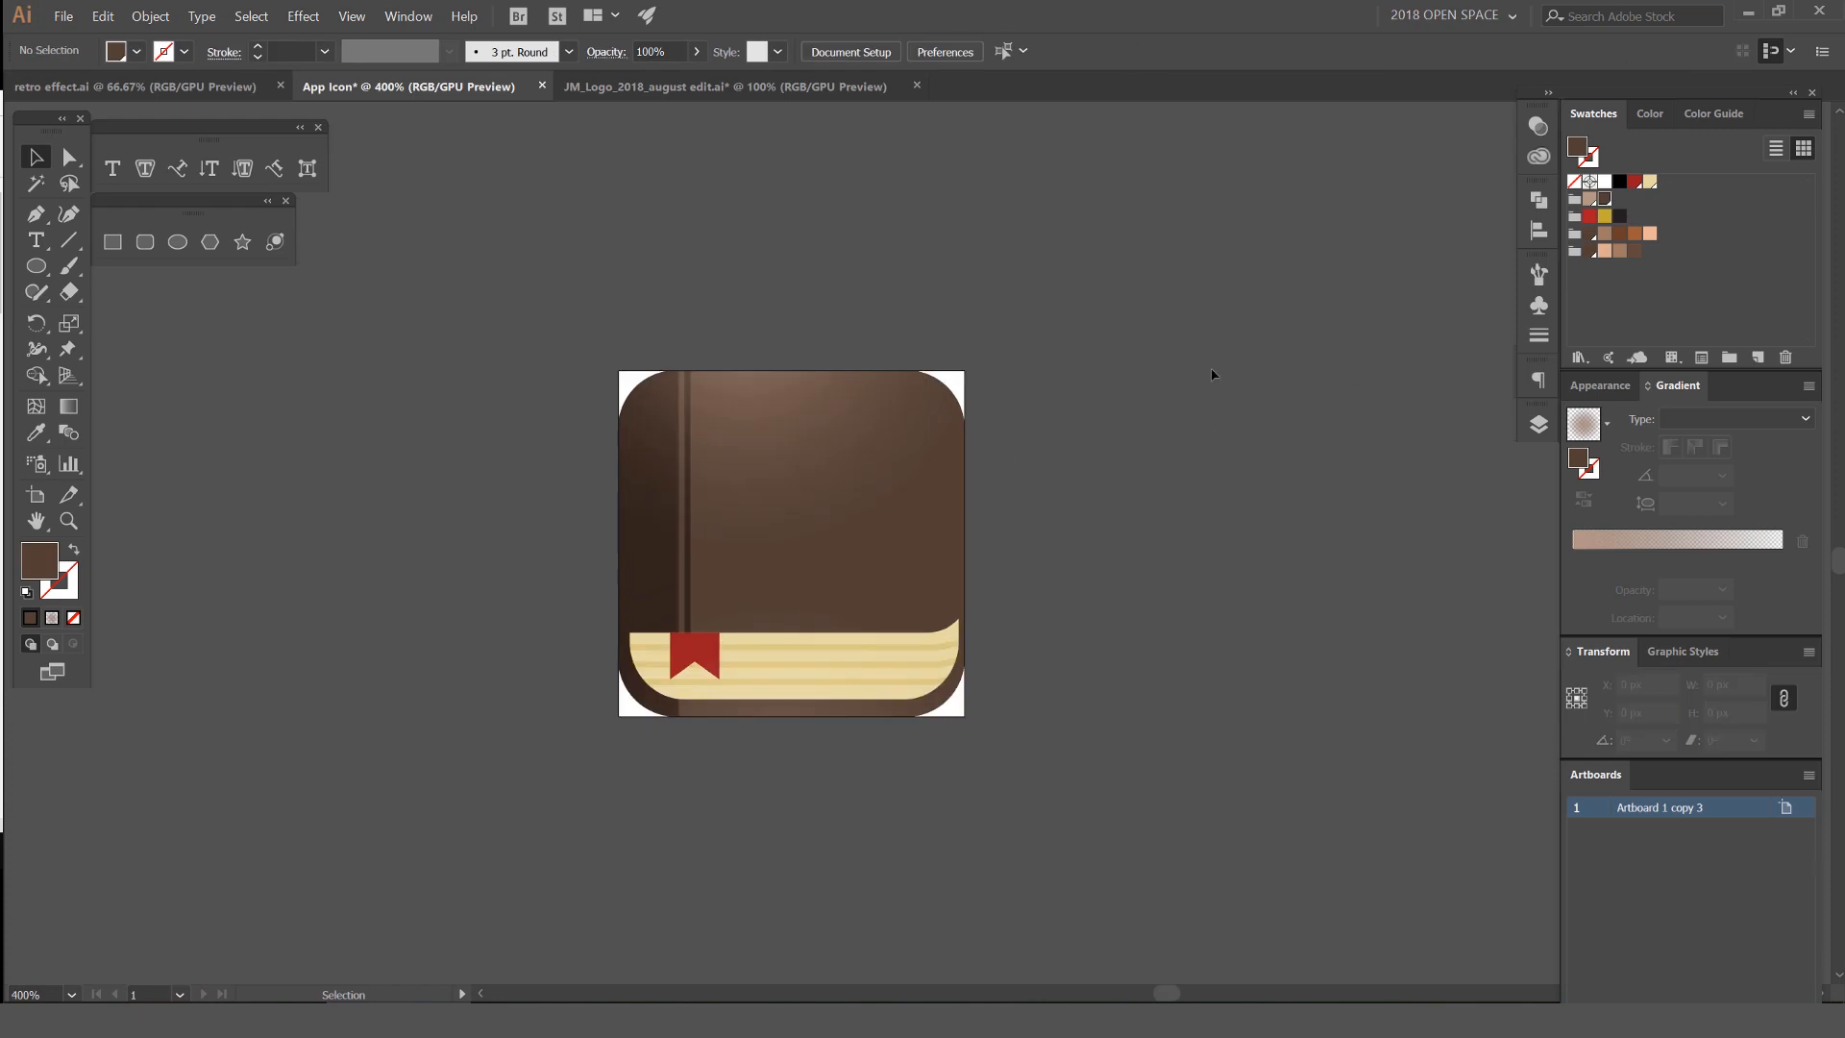
pyautogui.click(64, 16)
pyautogui.click(64, 16)
pyautogui.hotkey('ctrl', 'n')
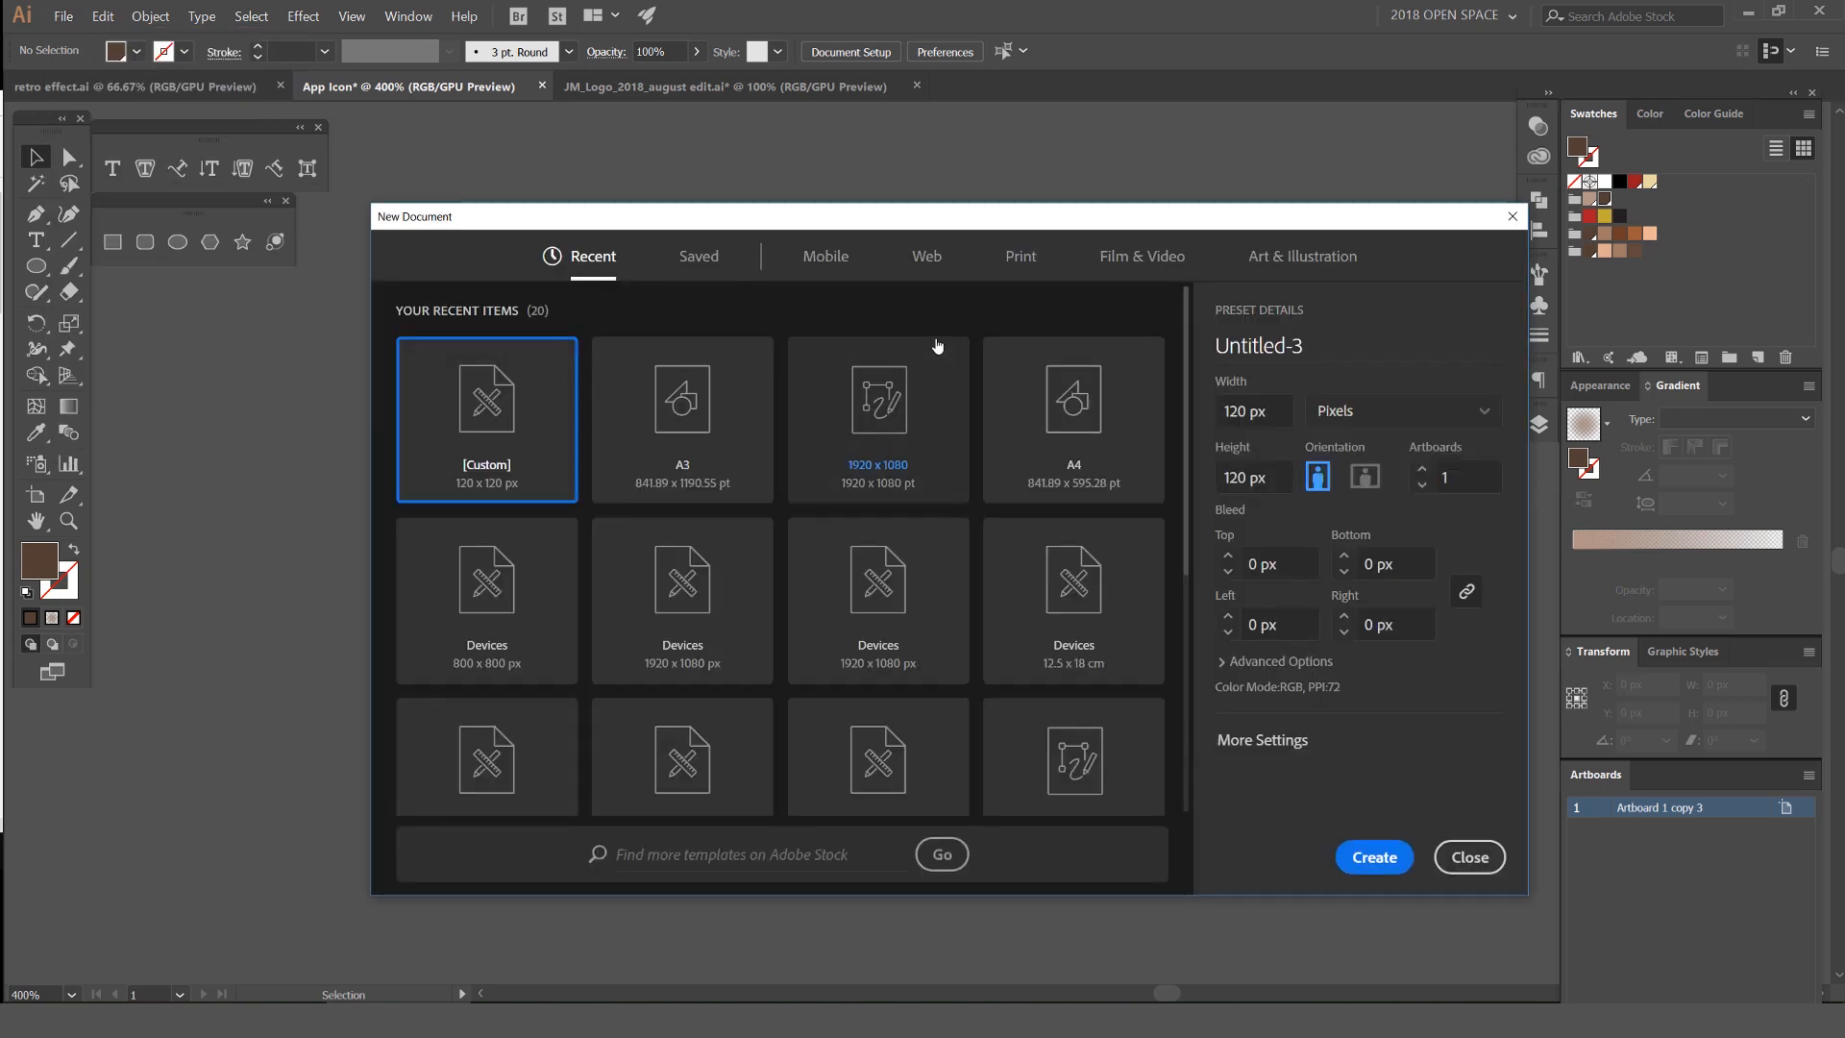
pyautogui.click(925, 256)
pyautogui.moveTo(925, 228); pyautogui.dragTo(882, 205)
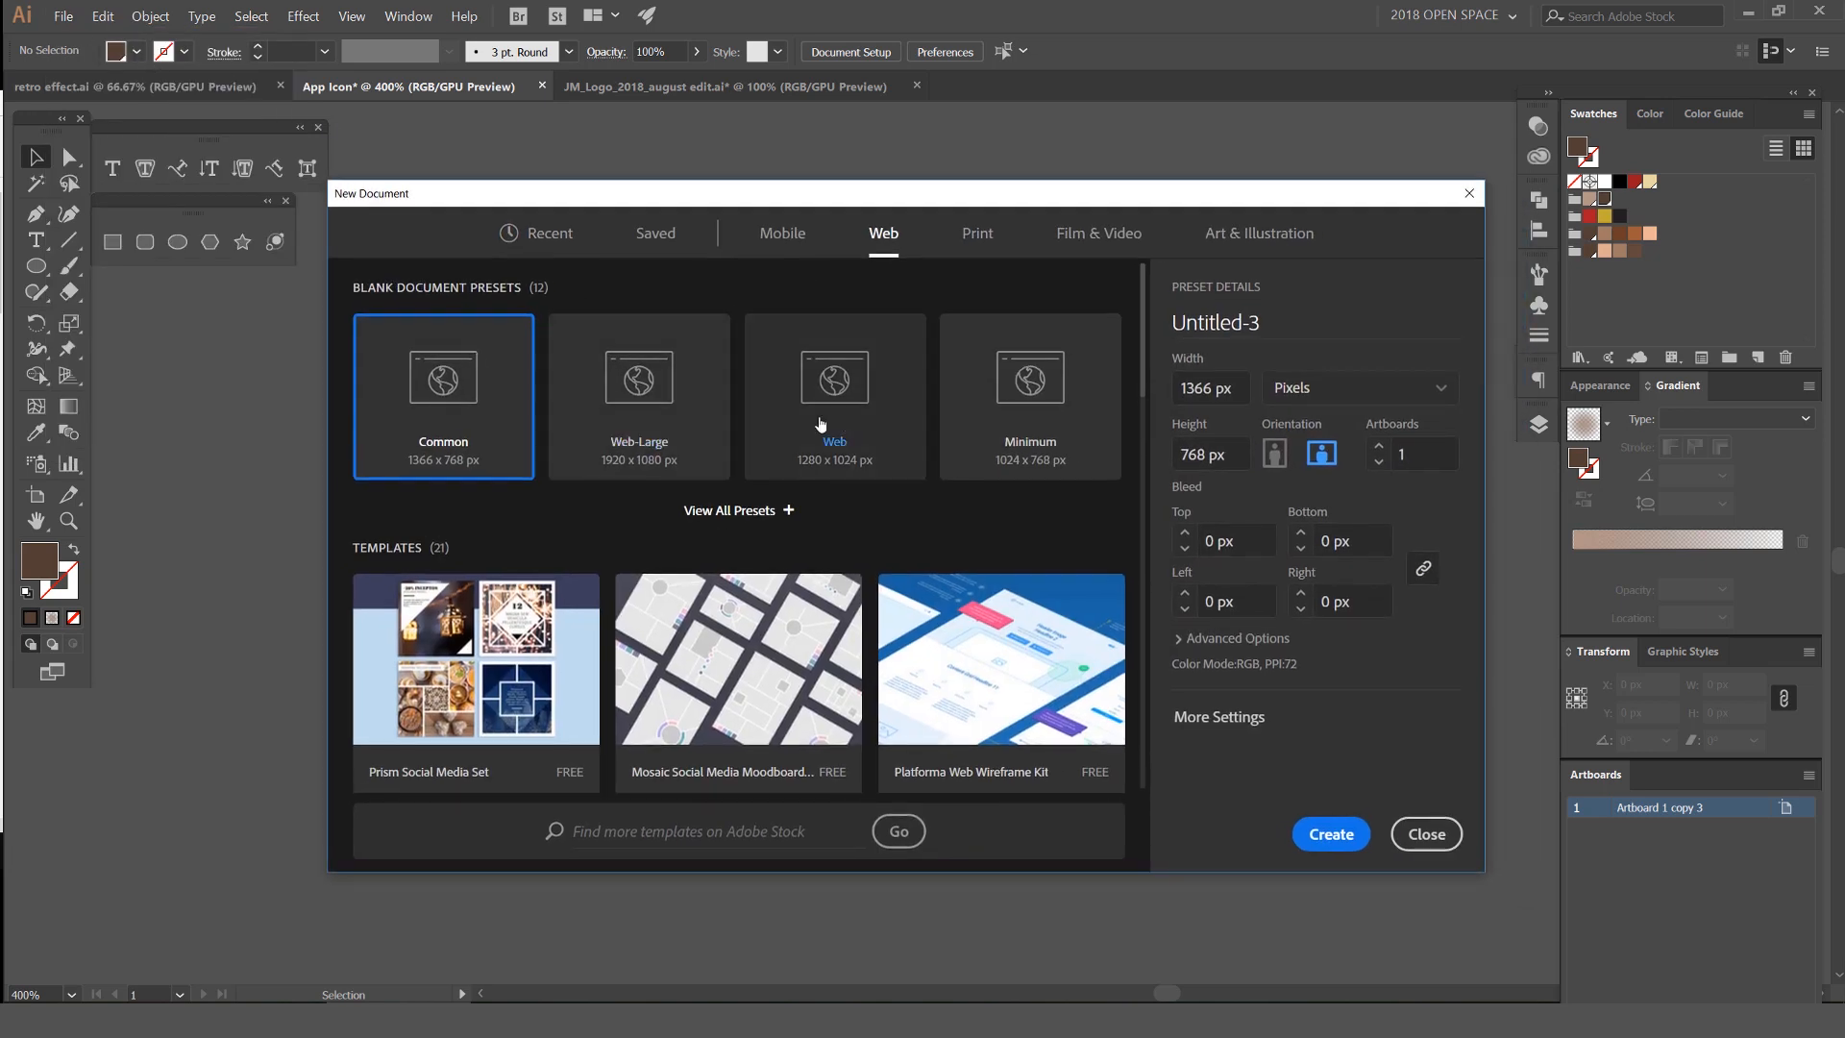
pyautogui.click(1238, 385)
pyautogui.write('120')
pyautogui.press('Tab')
pyautogui.write('120')
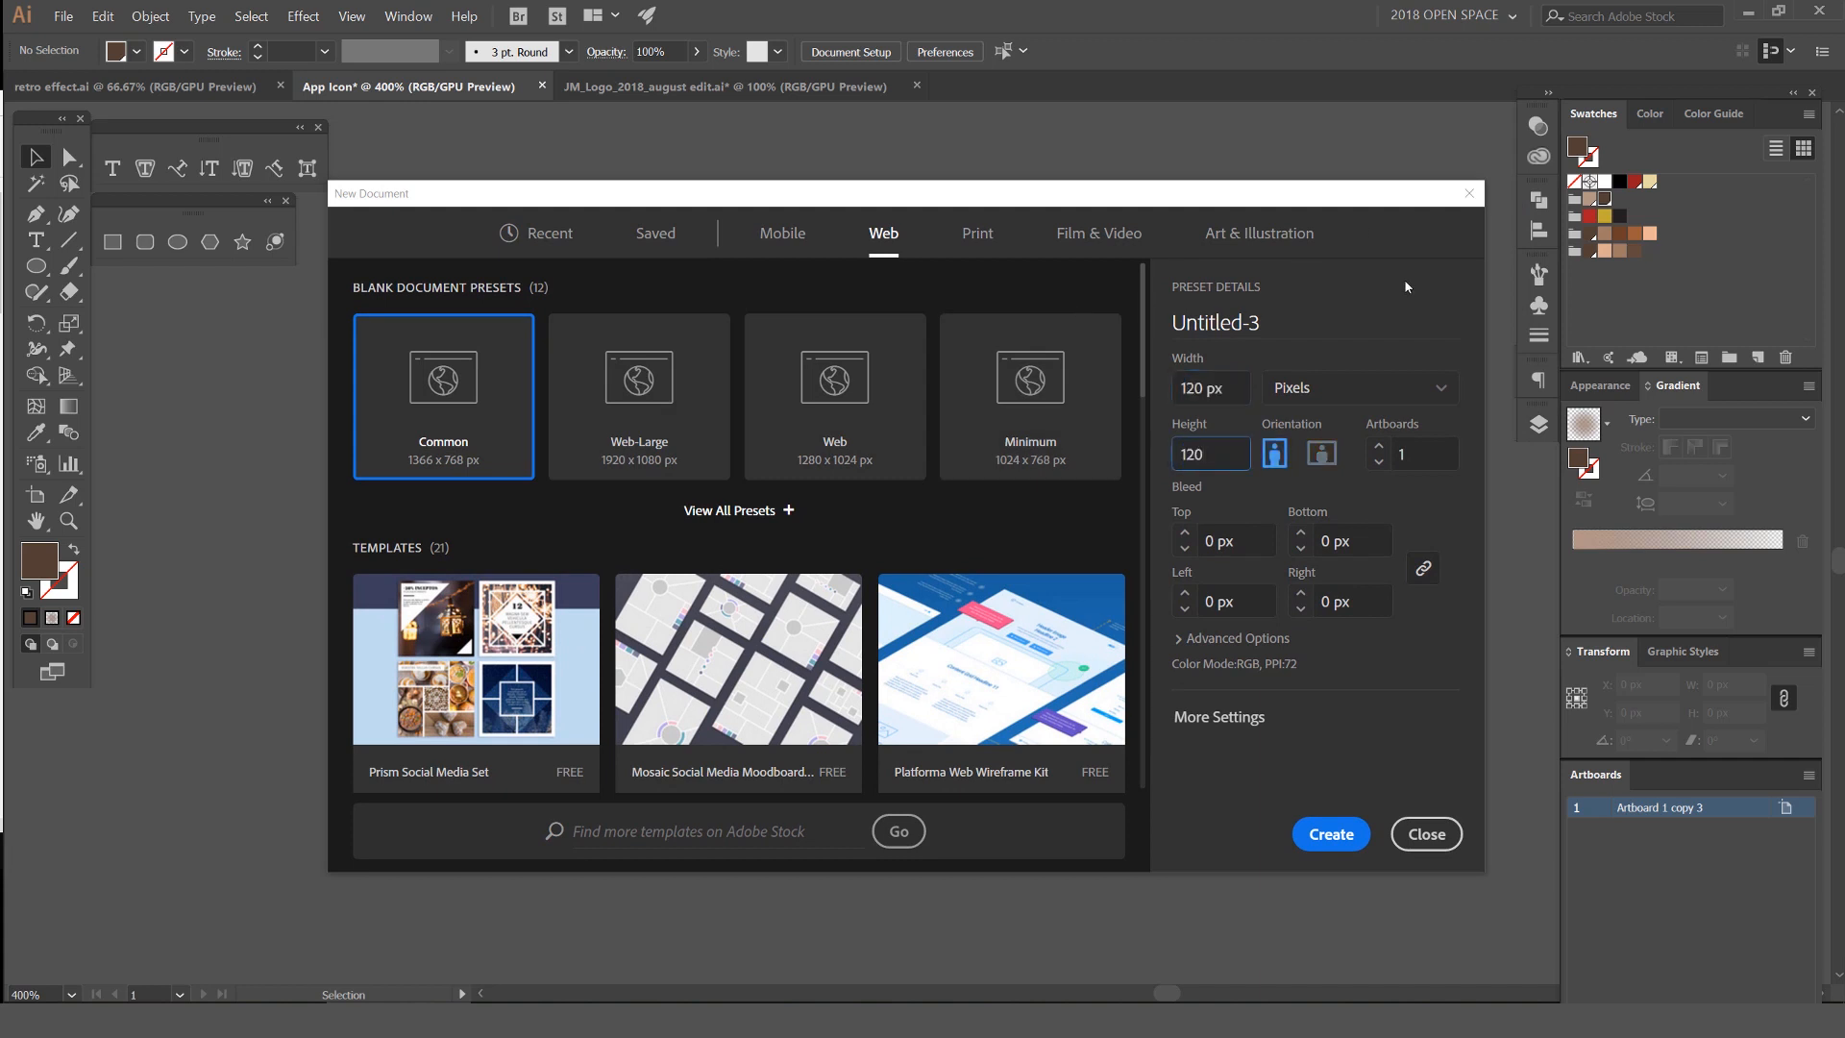
pyautogui.click(1444, 838)
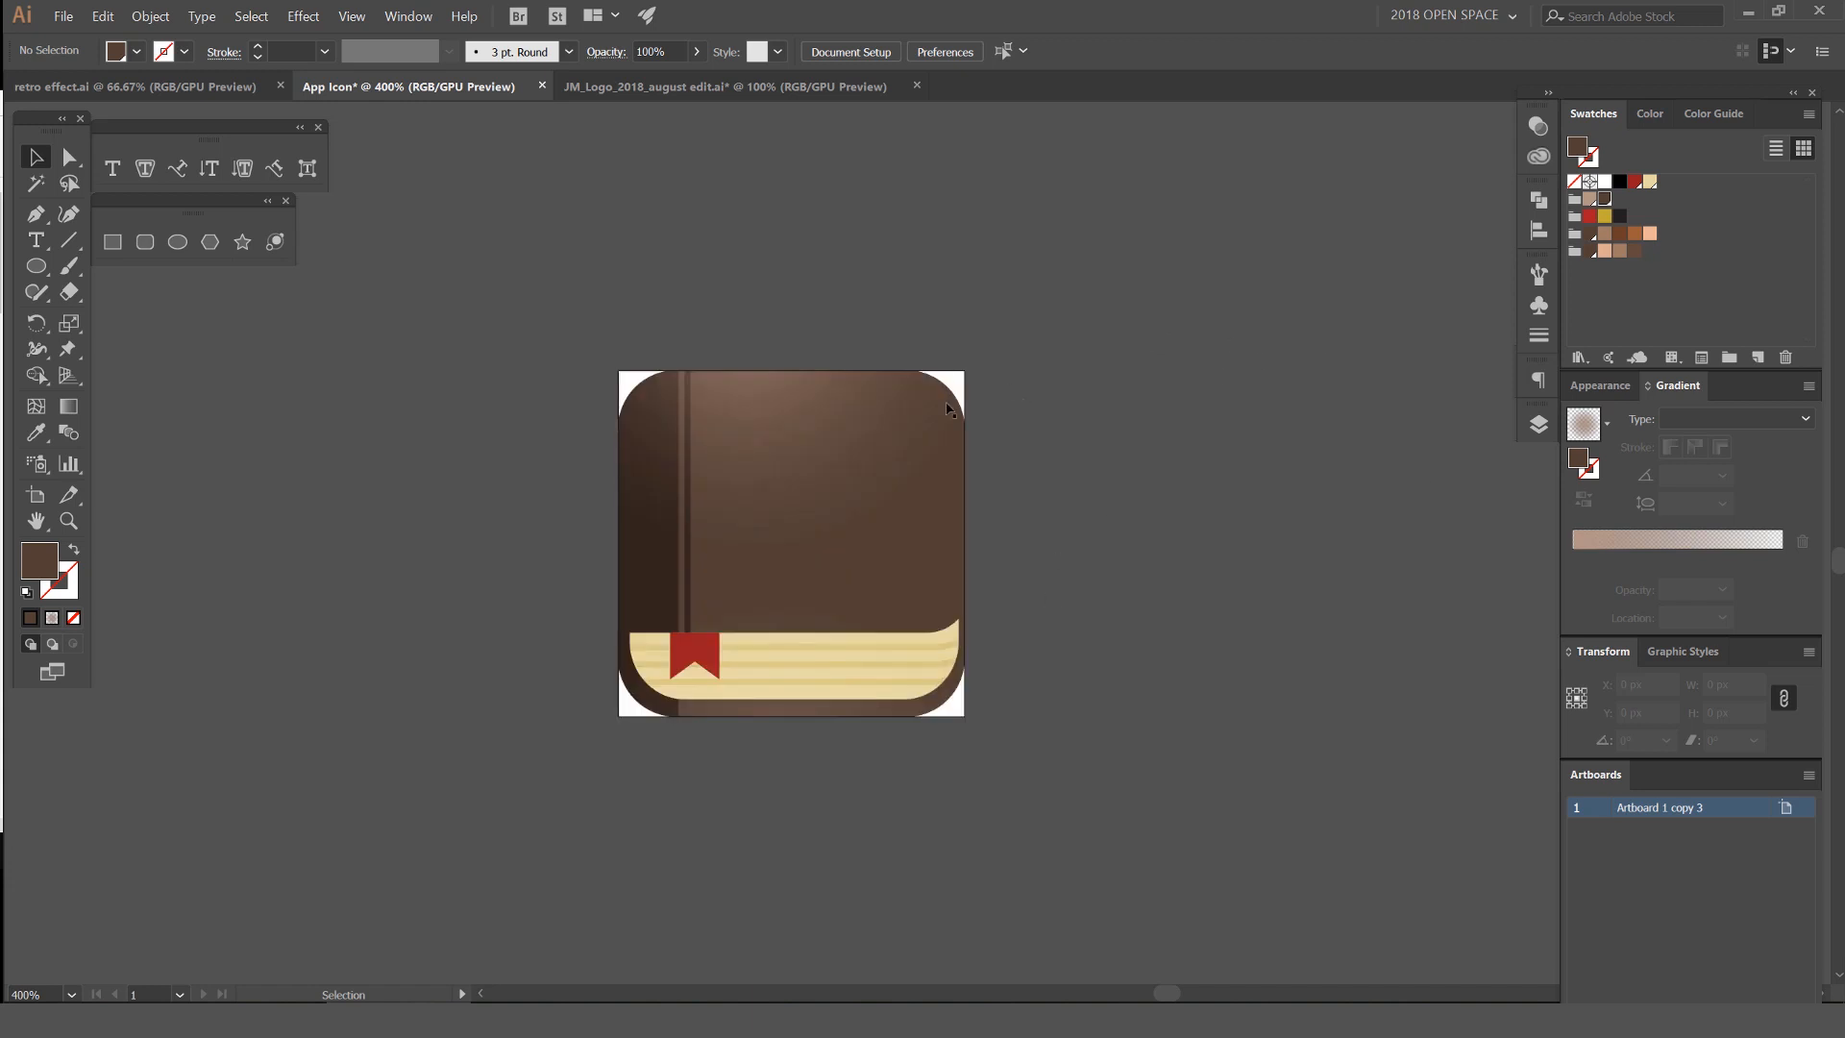
# Duplicate the book icon's artboard together with its artwork to the right of the original
pyautogui.scroll(-2, 971, 415)
pyautogui.moveTo(984, 409); pyautogui.dragTo(845, 447)
pyautogui.hotkey('shift', 'o')
pyautogui.moveTo(683, 551); pyautogui.dragTo(1246, 552)
# Delete all the artwork on the duplicated artboard, leaving an empty 120 x 120 px canvas
pyautogui.press('v')
pyautogui.moveTo(1071, 671); pyautogui.dragTo(867, 668)
pyautogui.hotkey('ctrl', 'alt', 'a')
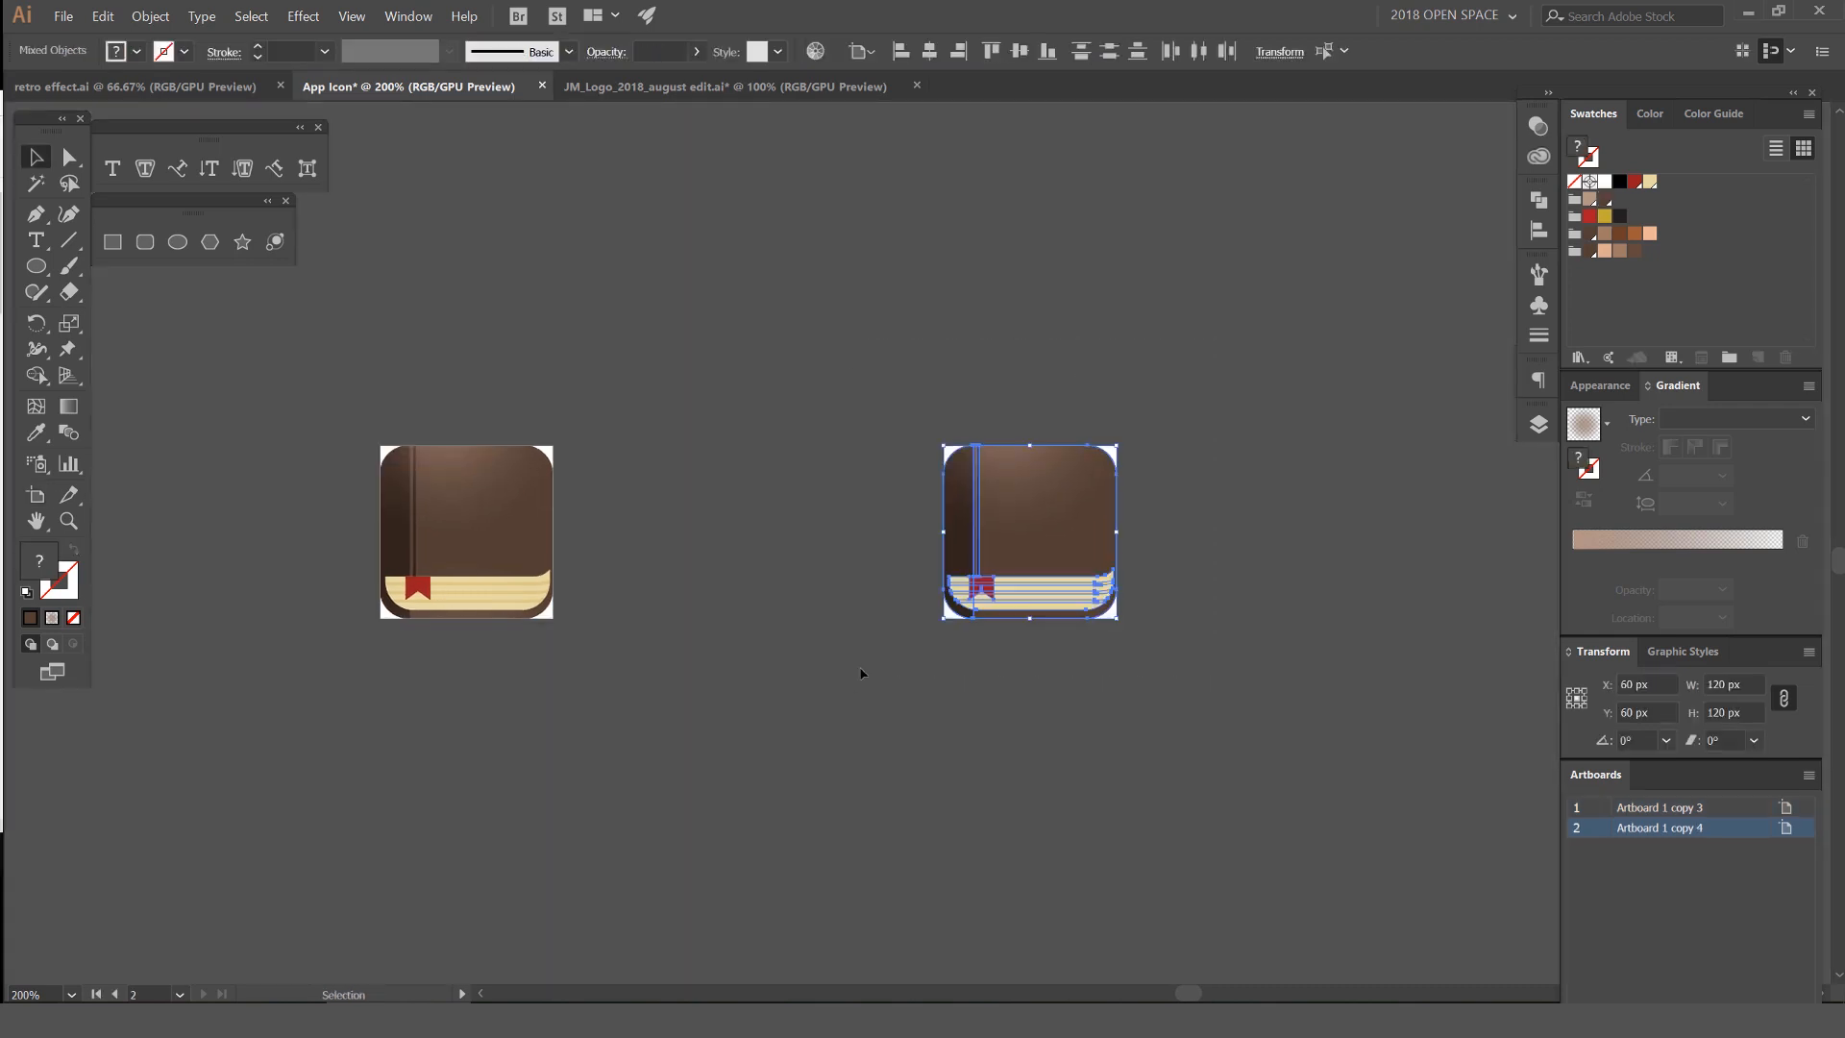
pyautogui.press('Delete')
pyautogui.scroll(1, 1206, 576)
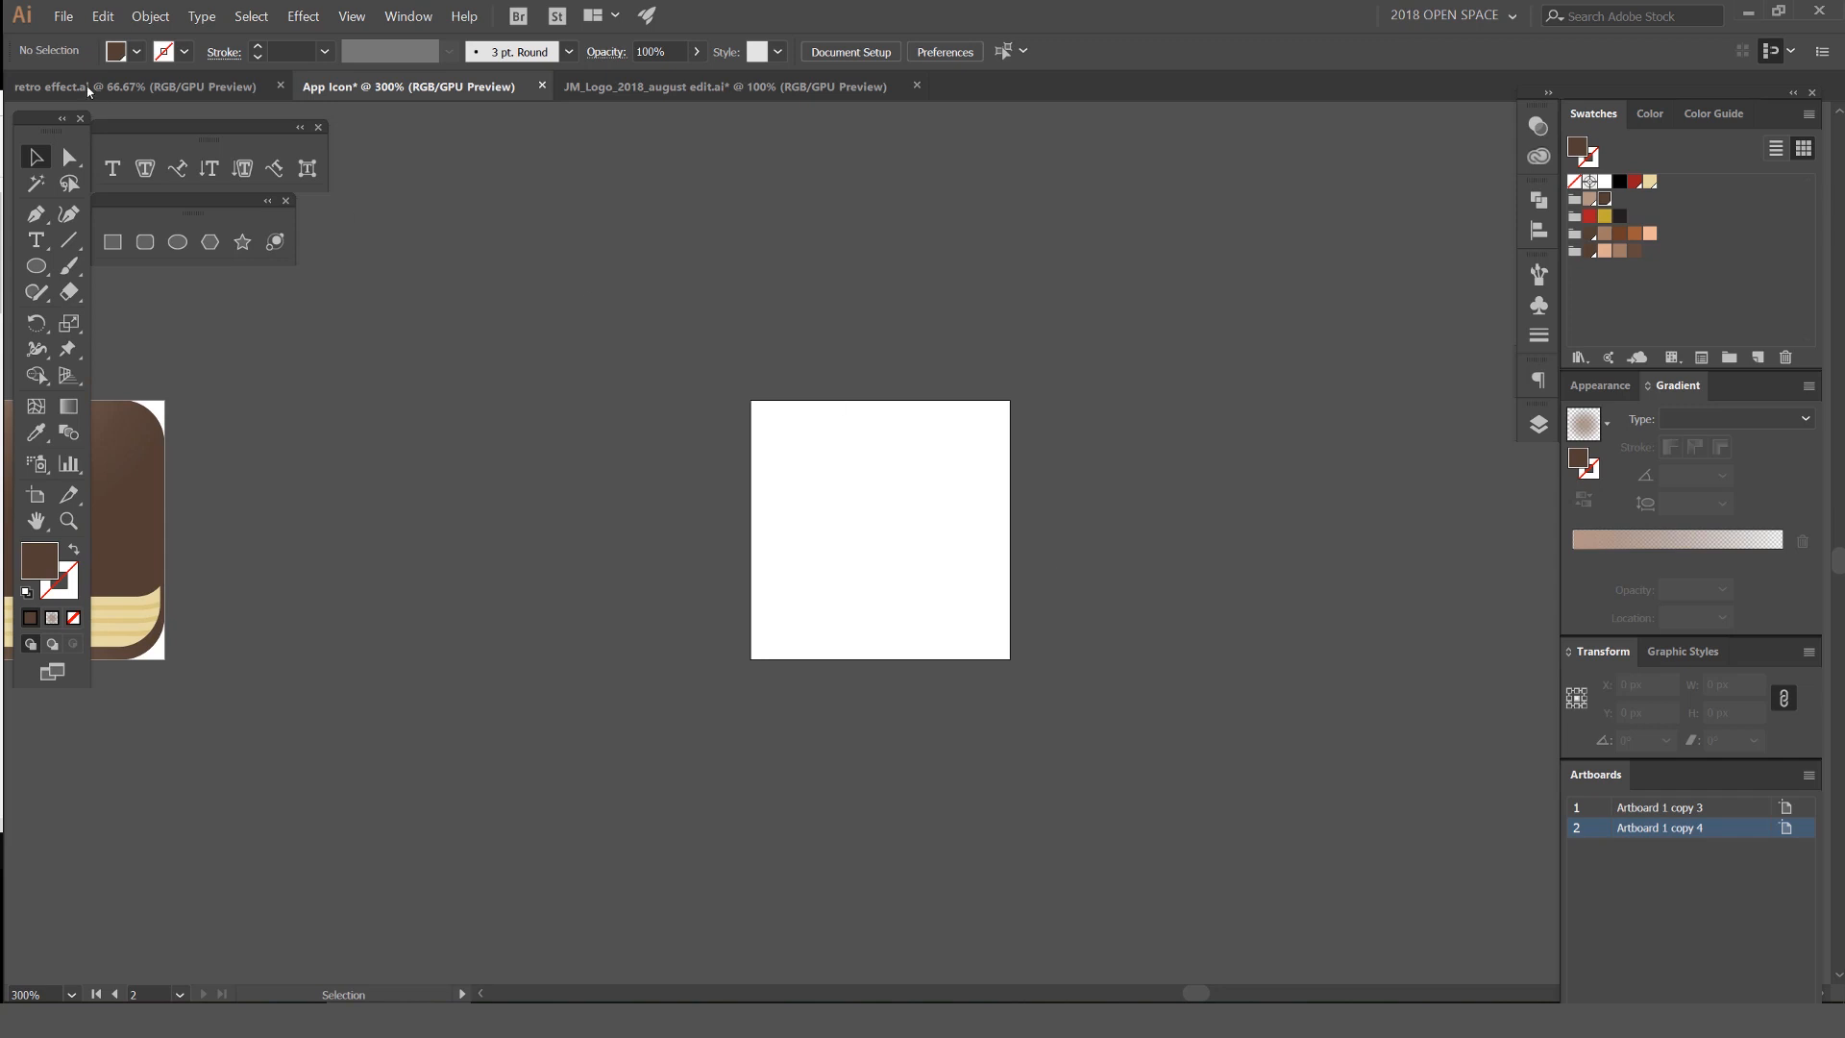
pyautogui.click(76, 15)
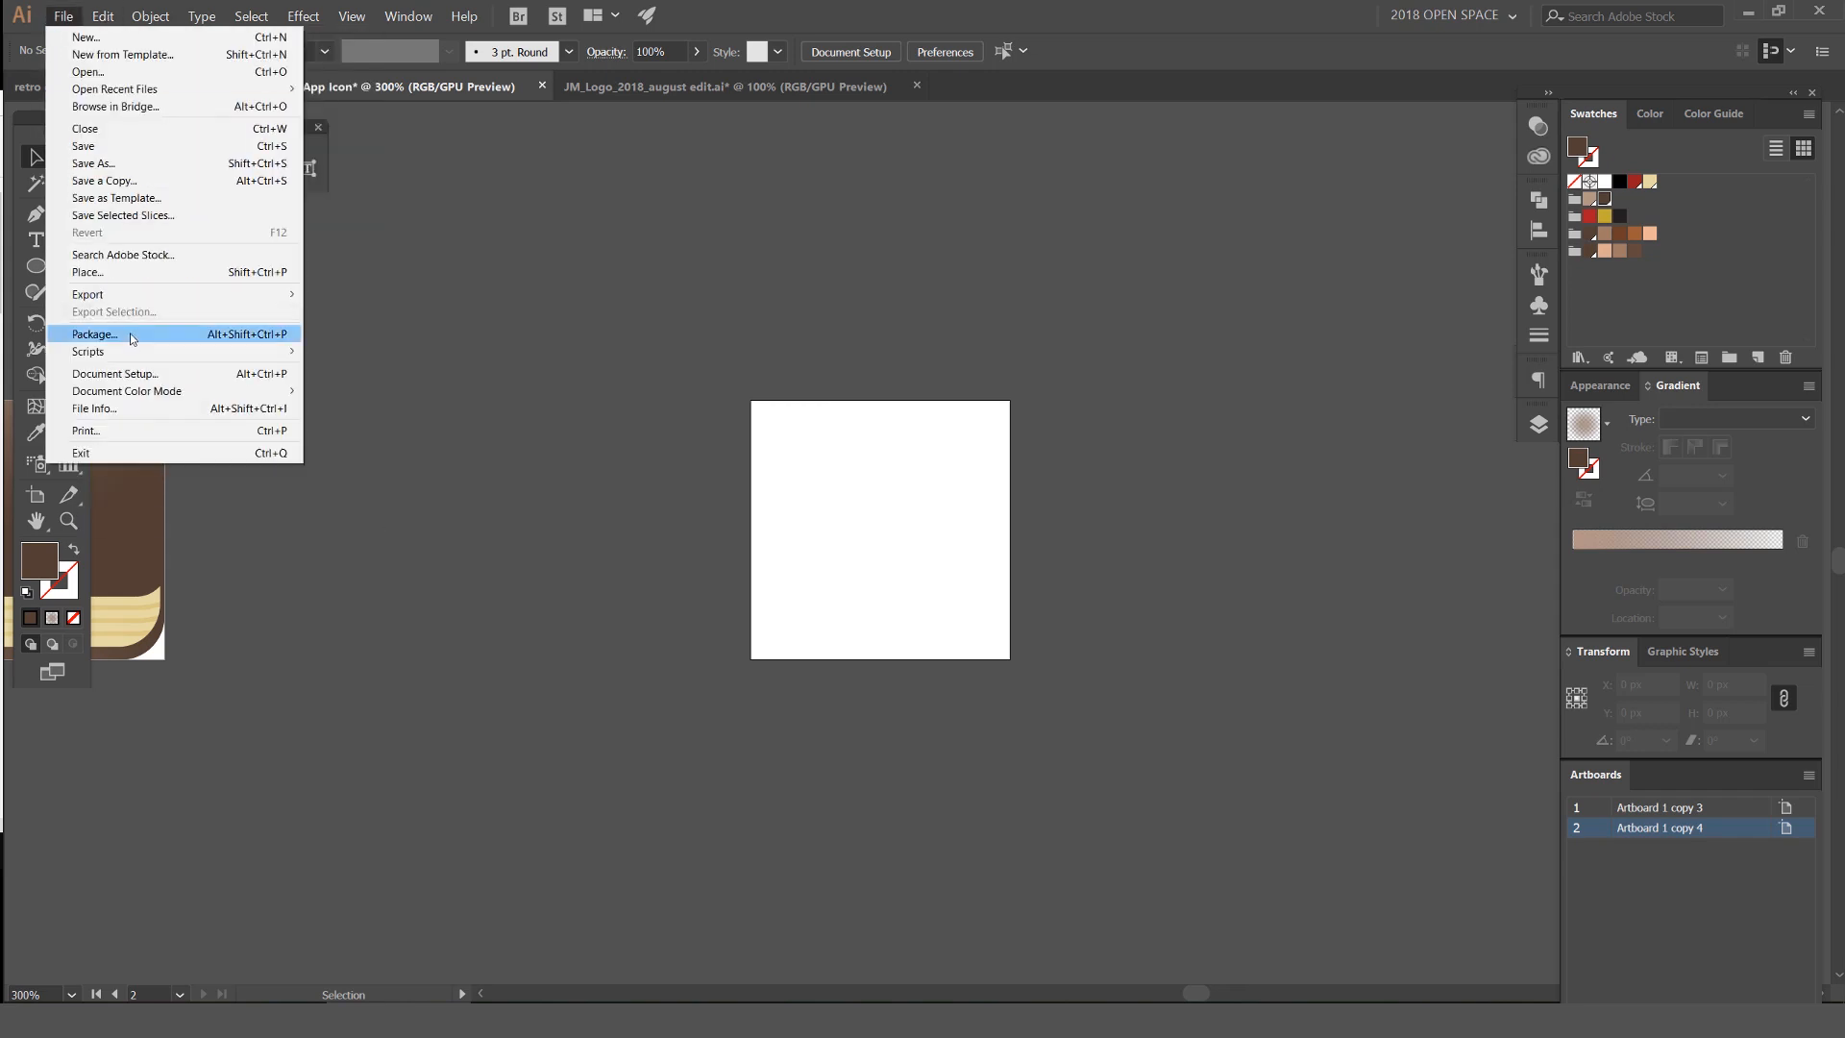
pyautogui.moveTo(145, 295)
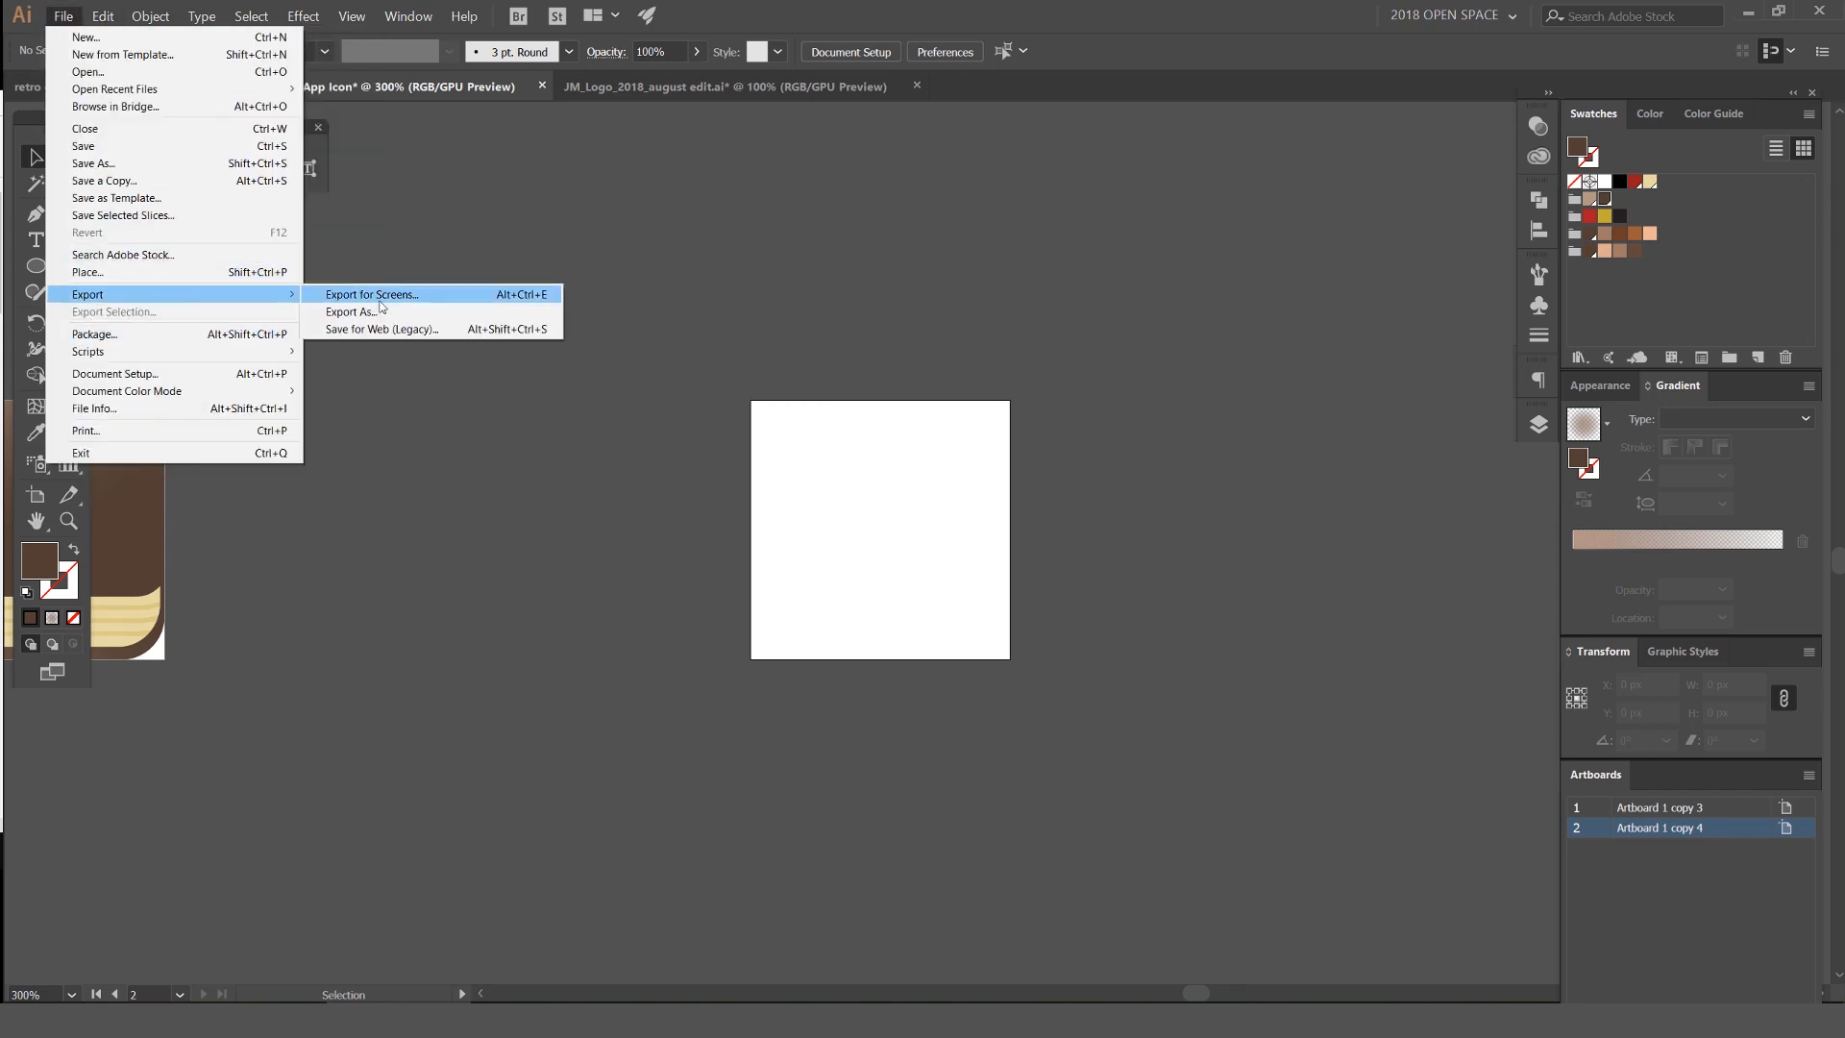
pyautogui.click(405, 303)
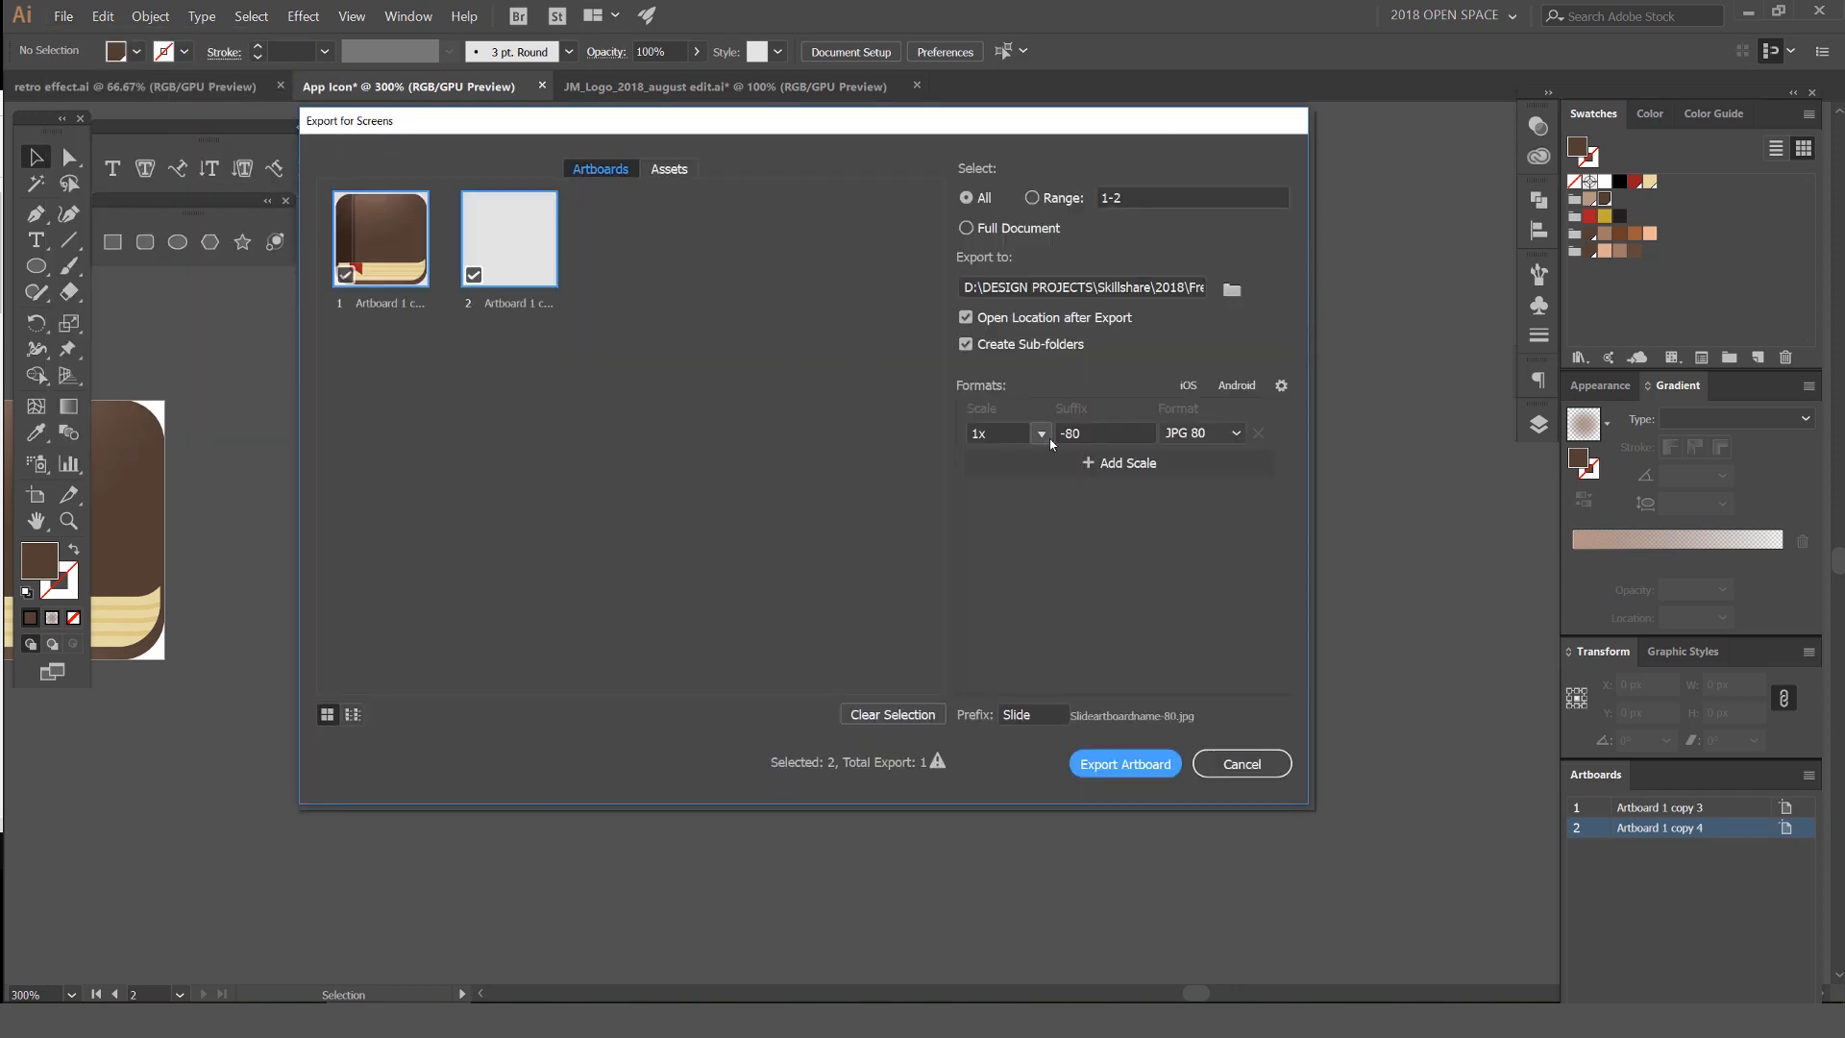
pyautogui.click(1041, 434)
pyautogui.click(1061, 457)
pyautogui.click(1010, 463)
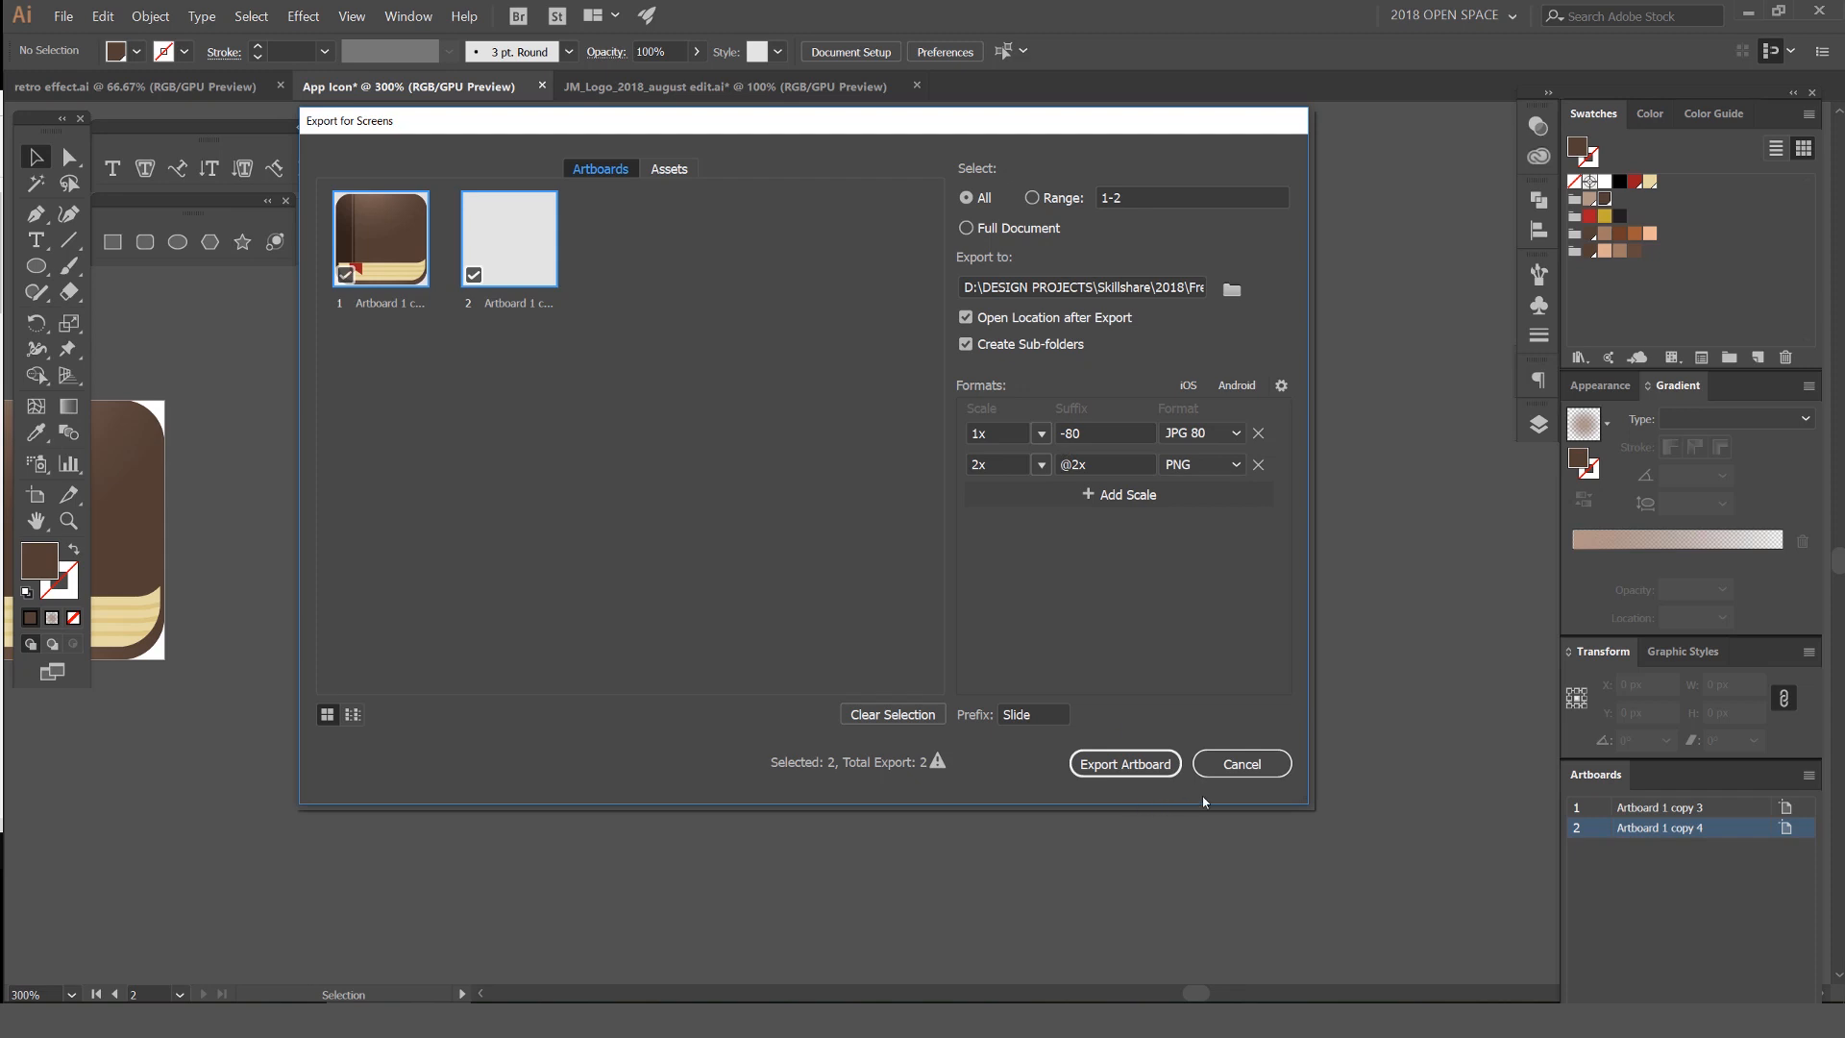
pyautogui.click(1261, 764)
# Draw a dark brown square of about 106 x 106 px on the empty artboard
pyautogui.scroll(-1, 927, 473)
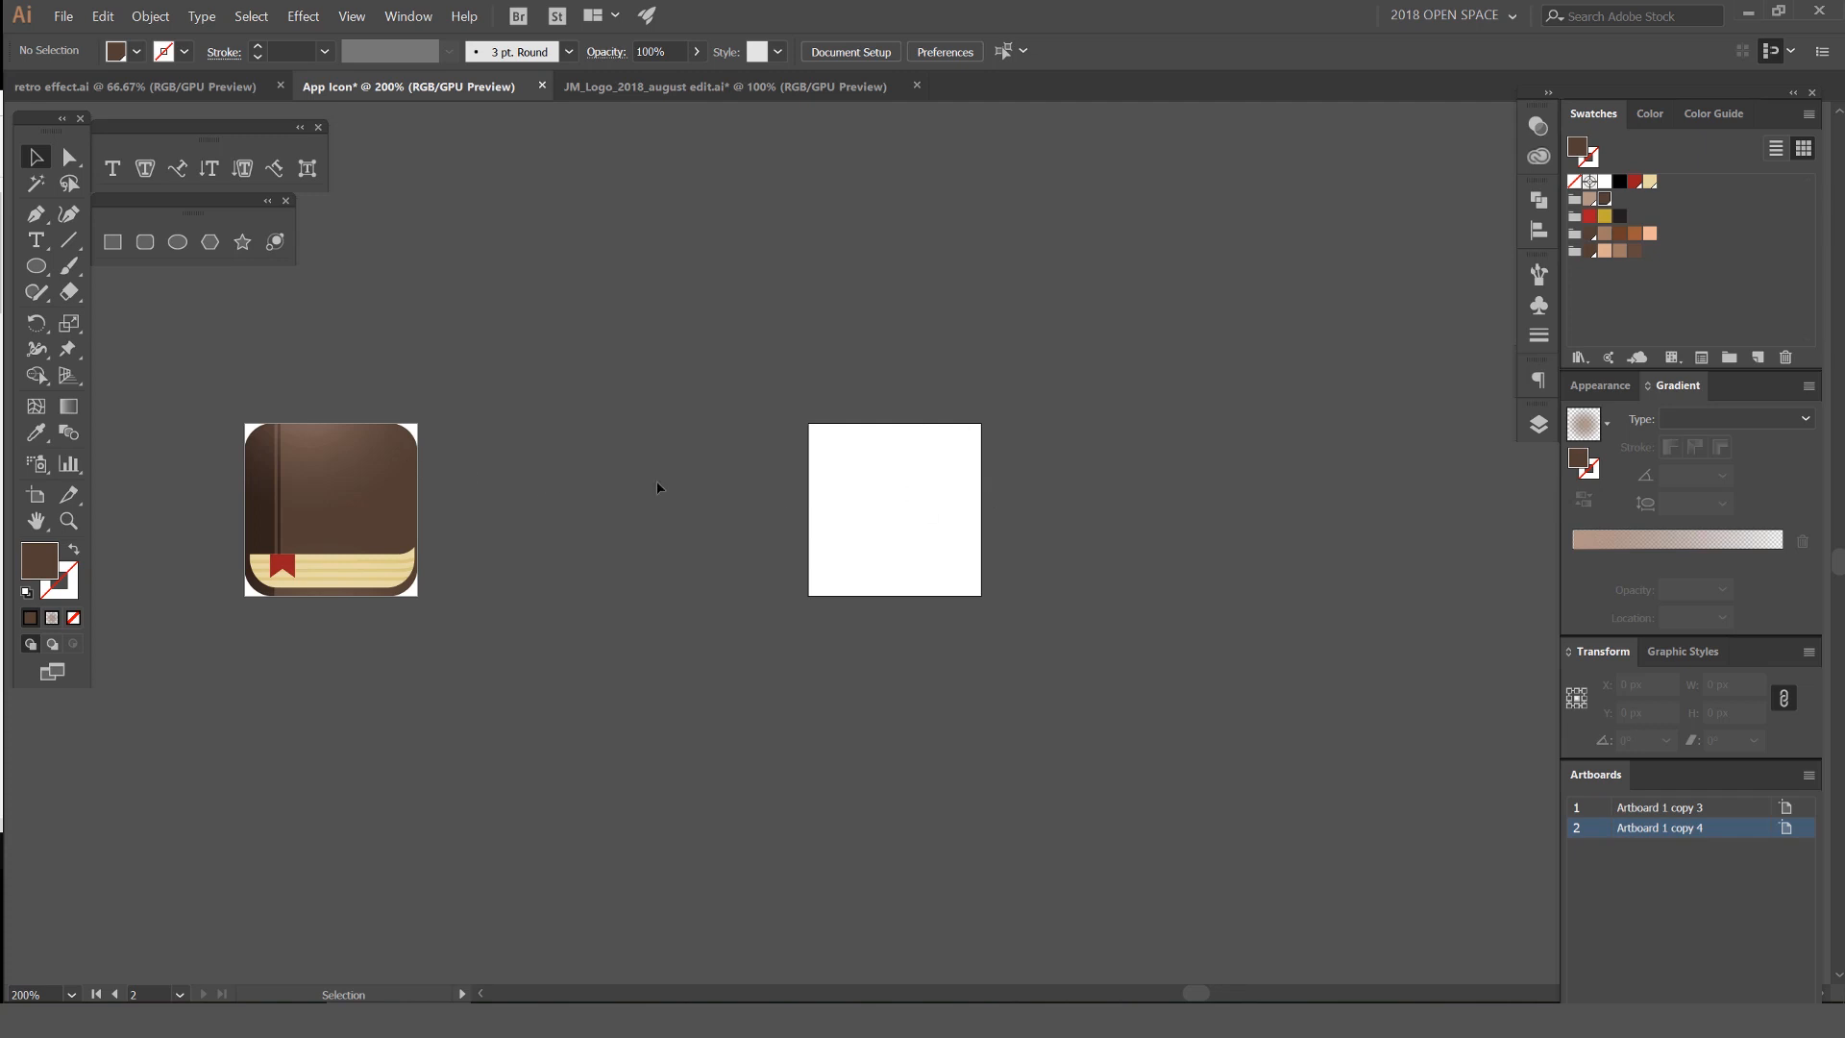
pyautogui.scroll(2, 932, 471)
pyautogui.press('m')
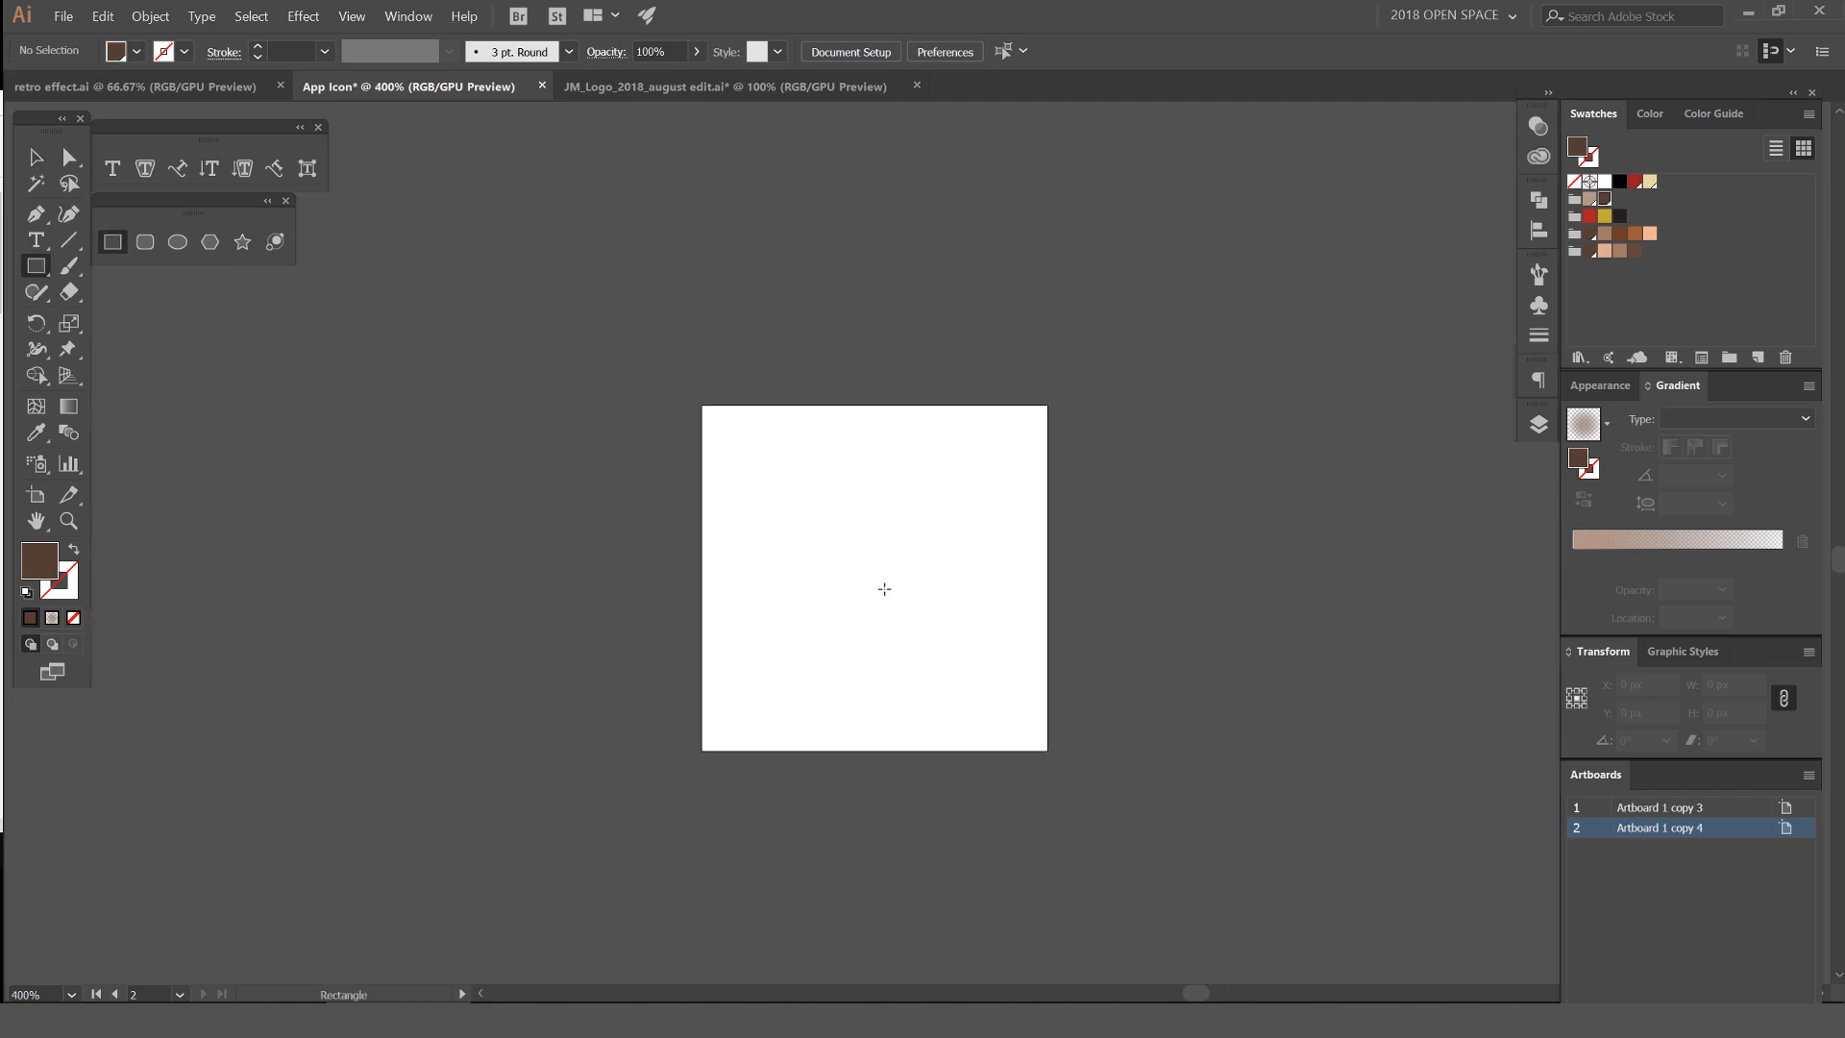
pyautogui.moveTo(884, 614); pyautogui.dragTo(964, 725)
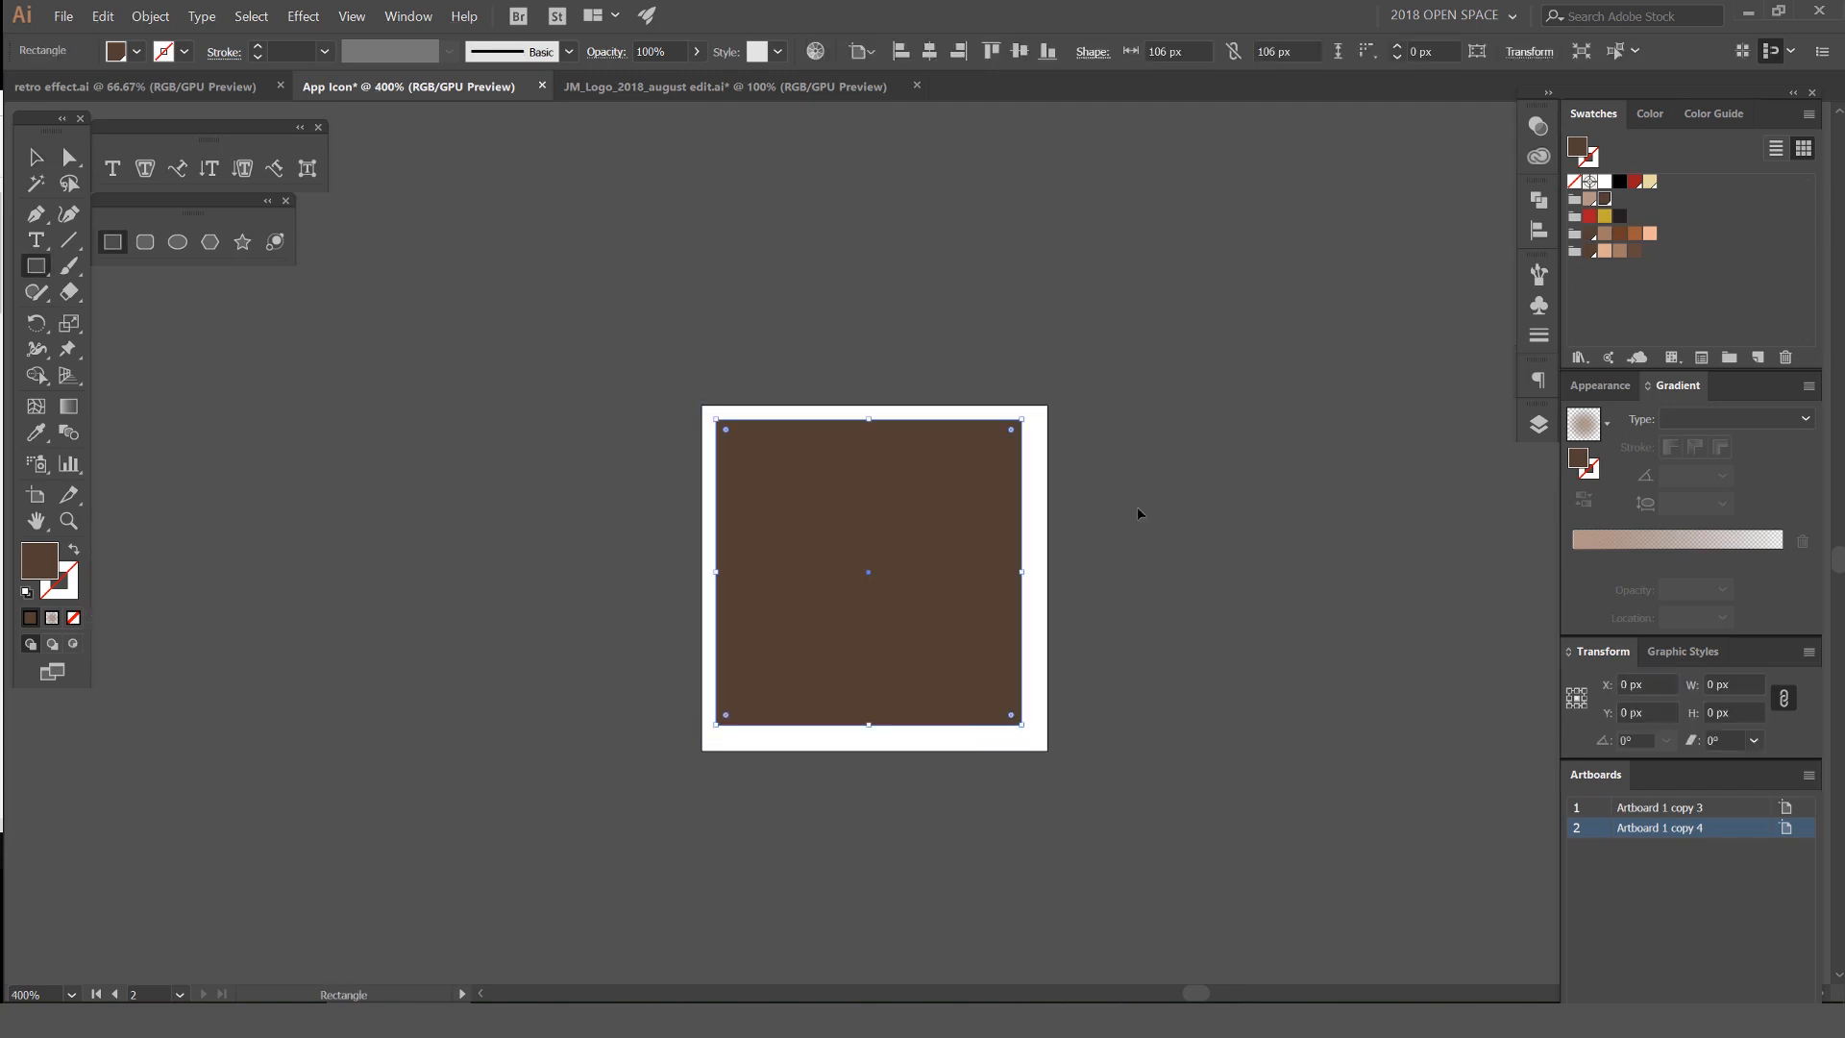
# Centre the brown square horizontally and vertically on the artboard
pyautogui.press('v')
pyautogui.click(1170, 382)
pyautogui.click(953, 560)
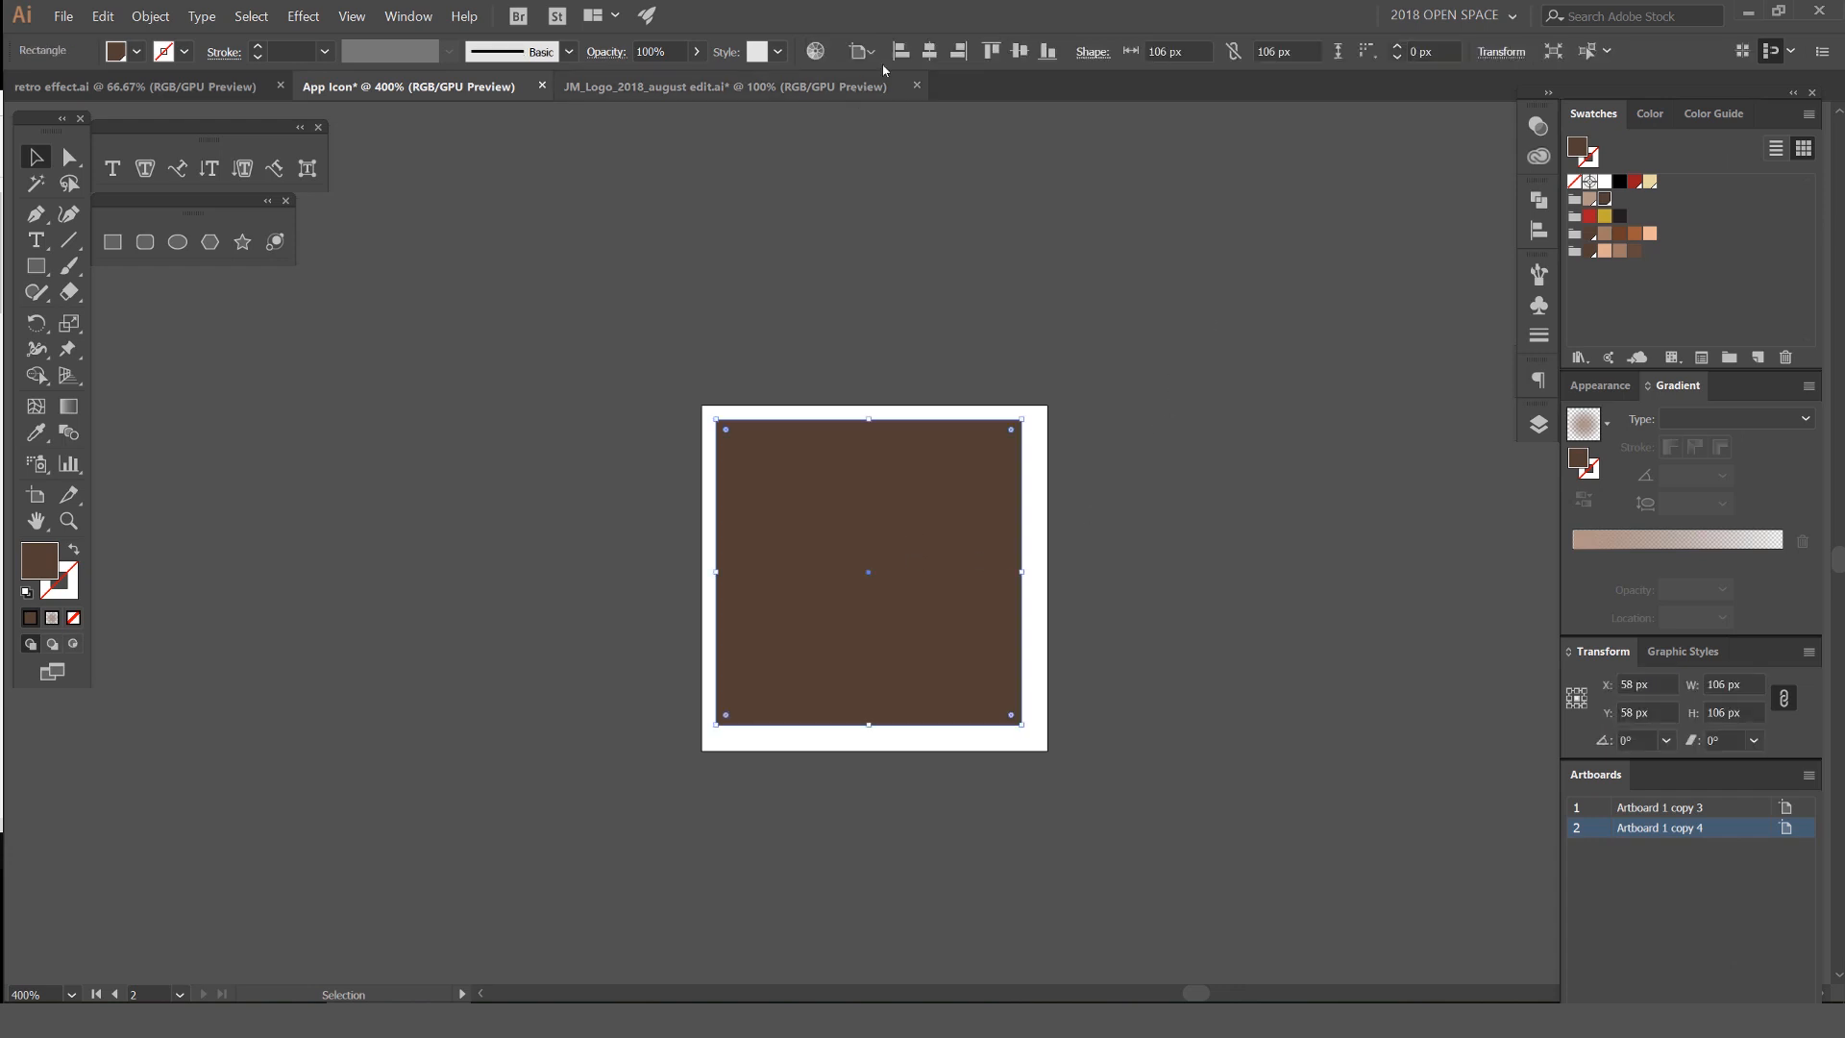
pyautogui.click(925, 51)
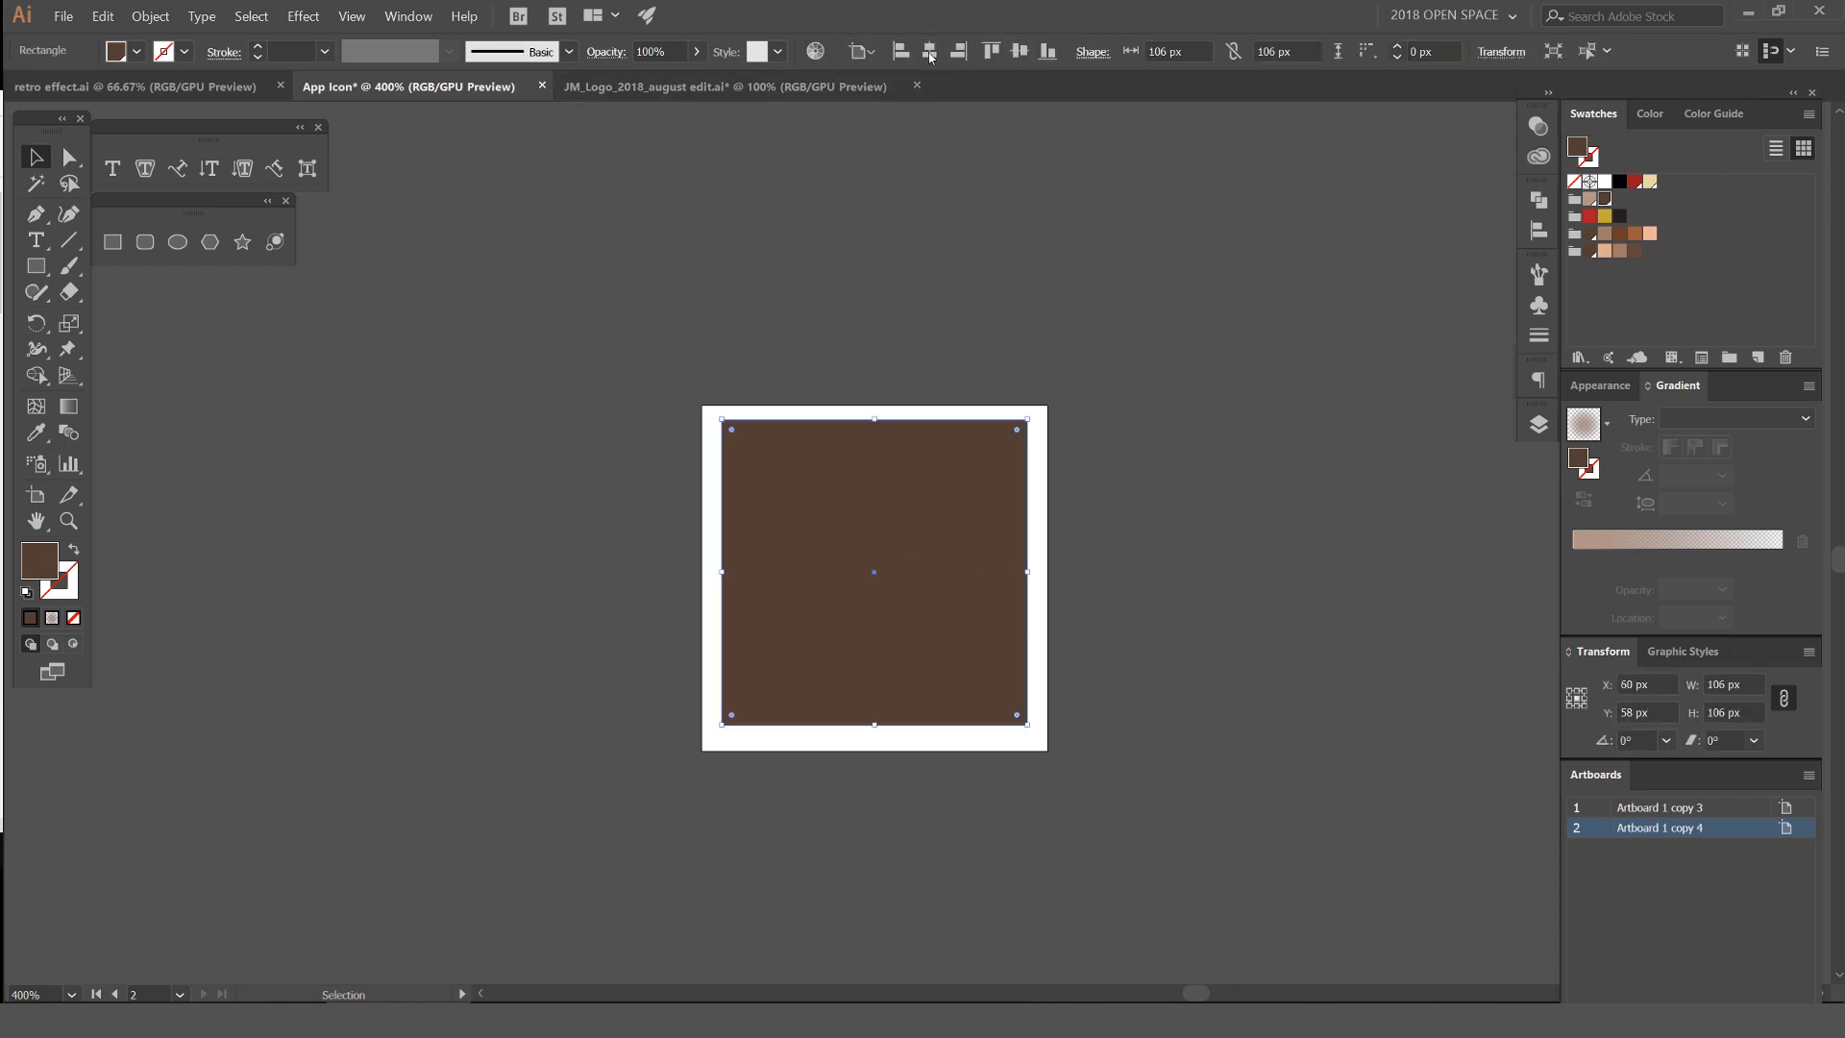
pyautogui.click(1019, 51)
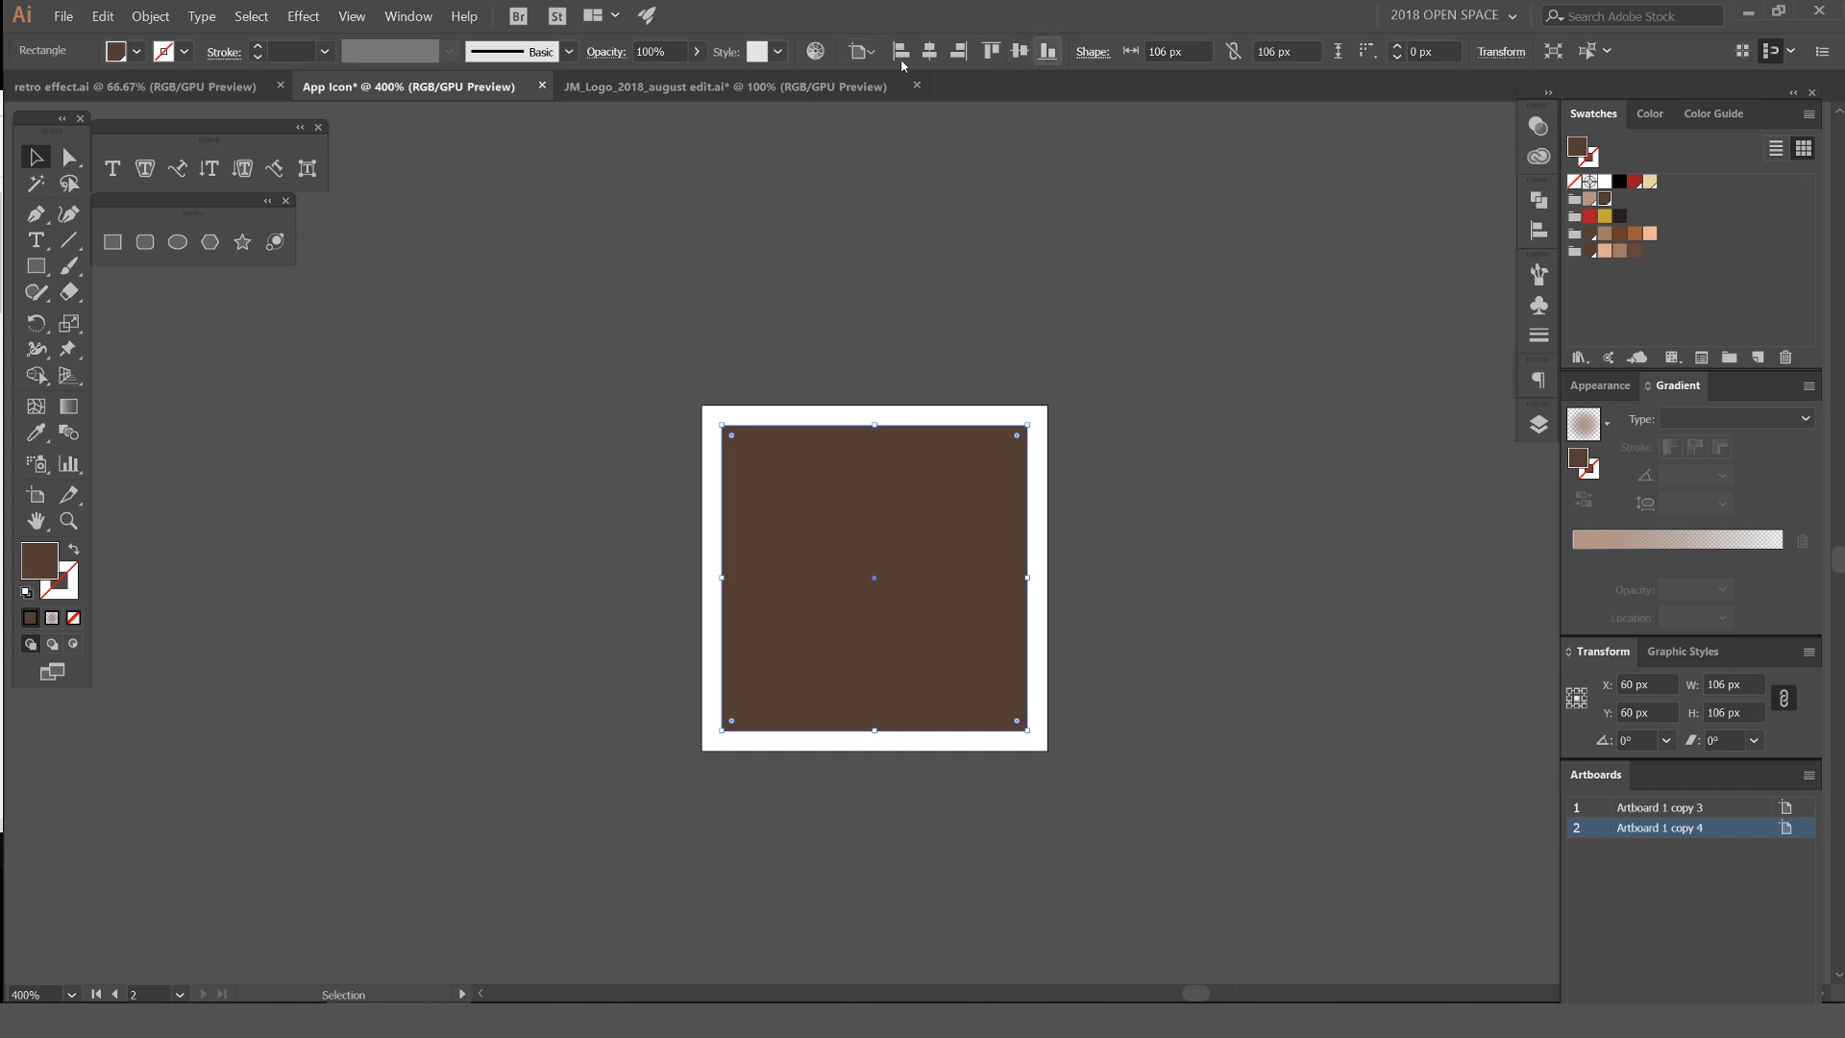
pyautogui.click(1023, 299)
pyautogui.moveTo(899, 558); pyautogui.dragTo(873, 602)
pyautogui.hotkey('ctrl', 'z')
# Enlarge the brown square to 120 x 120 px so it covers the whole artboard
pyautogui.scroll(2, 890, 481)
pyautogui.moveTo(858, 368); pyautogui.dragTo(858, 329)
pyautogui.moveTo(1163, 673); pyautogui.dragTo(1209, 593)
pyautogui.click(1281, 649)
pyautogui.scroll(-3, 1281, 643)
pyautogui.click(1169, 528)
pyautogui.scroll(2, 1188, 484)
pyautogui.moveTo(1205, 494); pyautogui.dragTo(1058, 332)
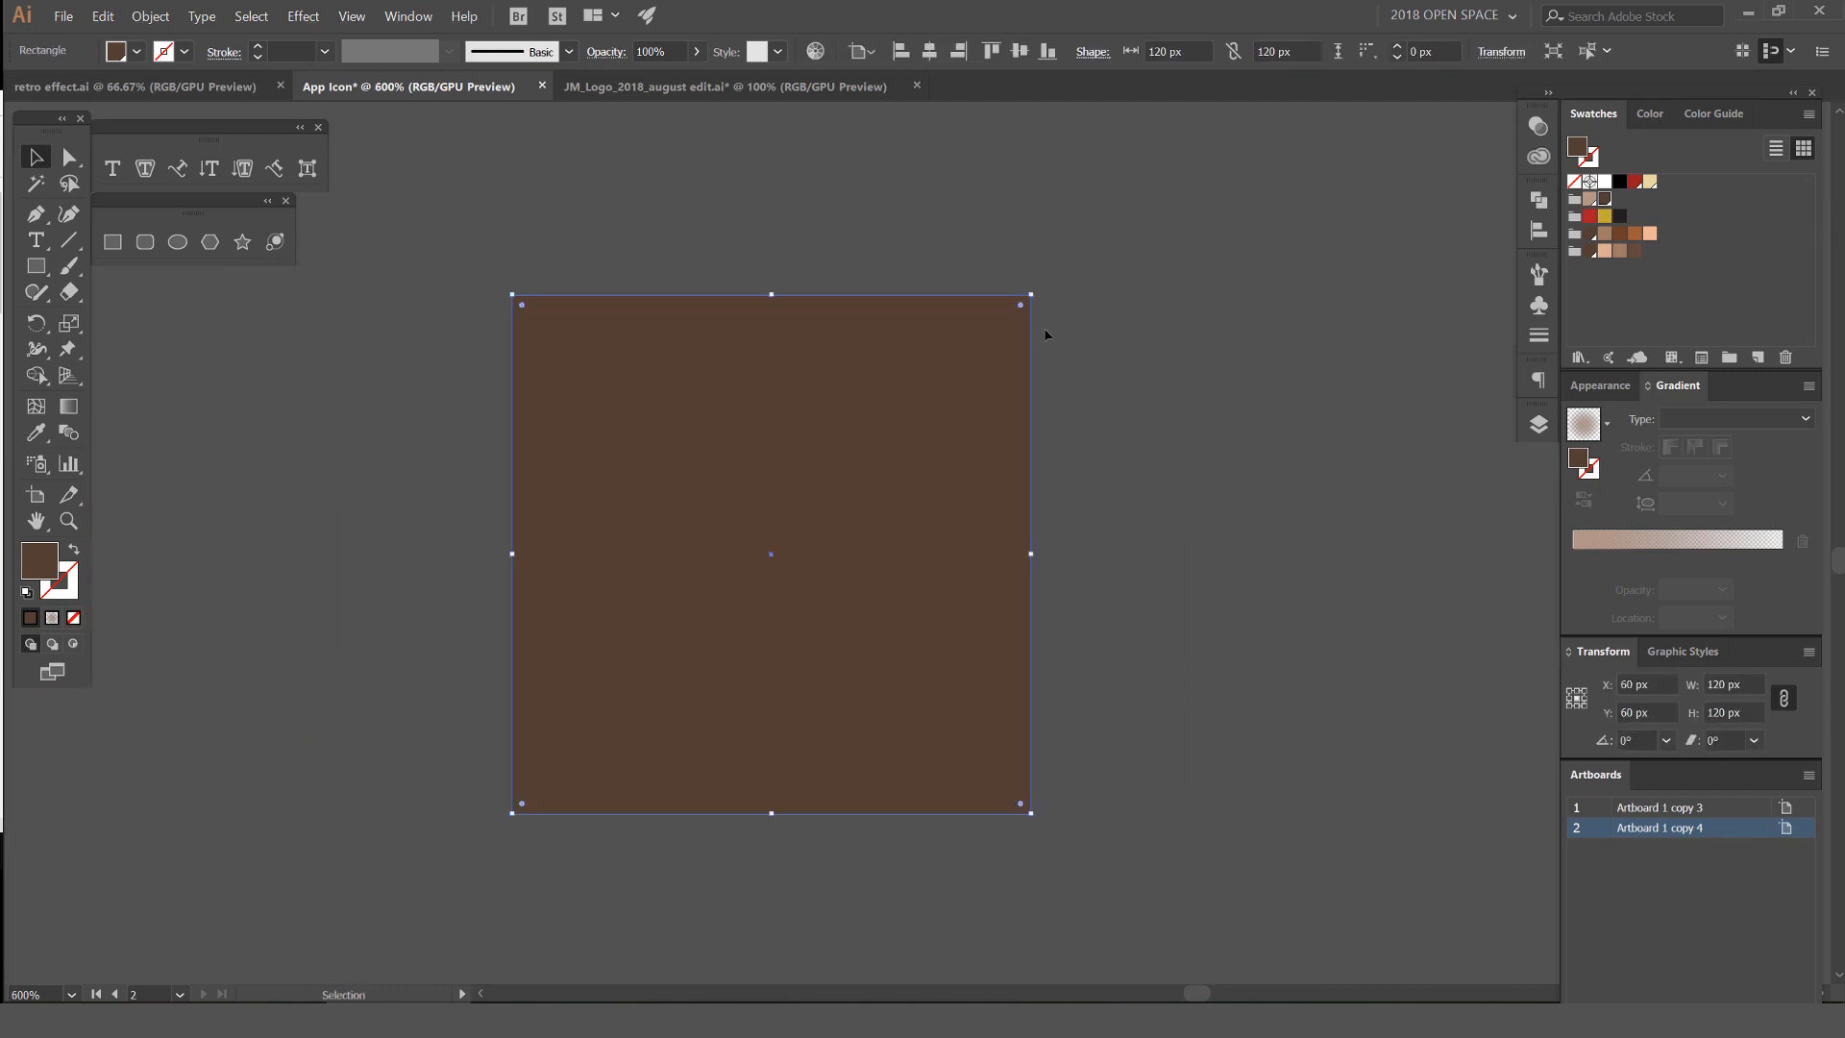
# Round all four corners of the brown square with a 14 px radius
pyautogui.press('a')
pyautogui.scroll(3, 1029, 271)
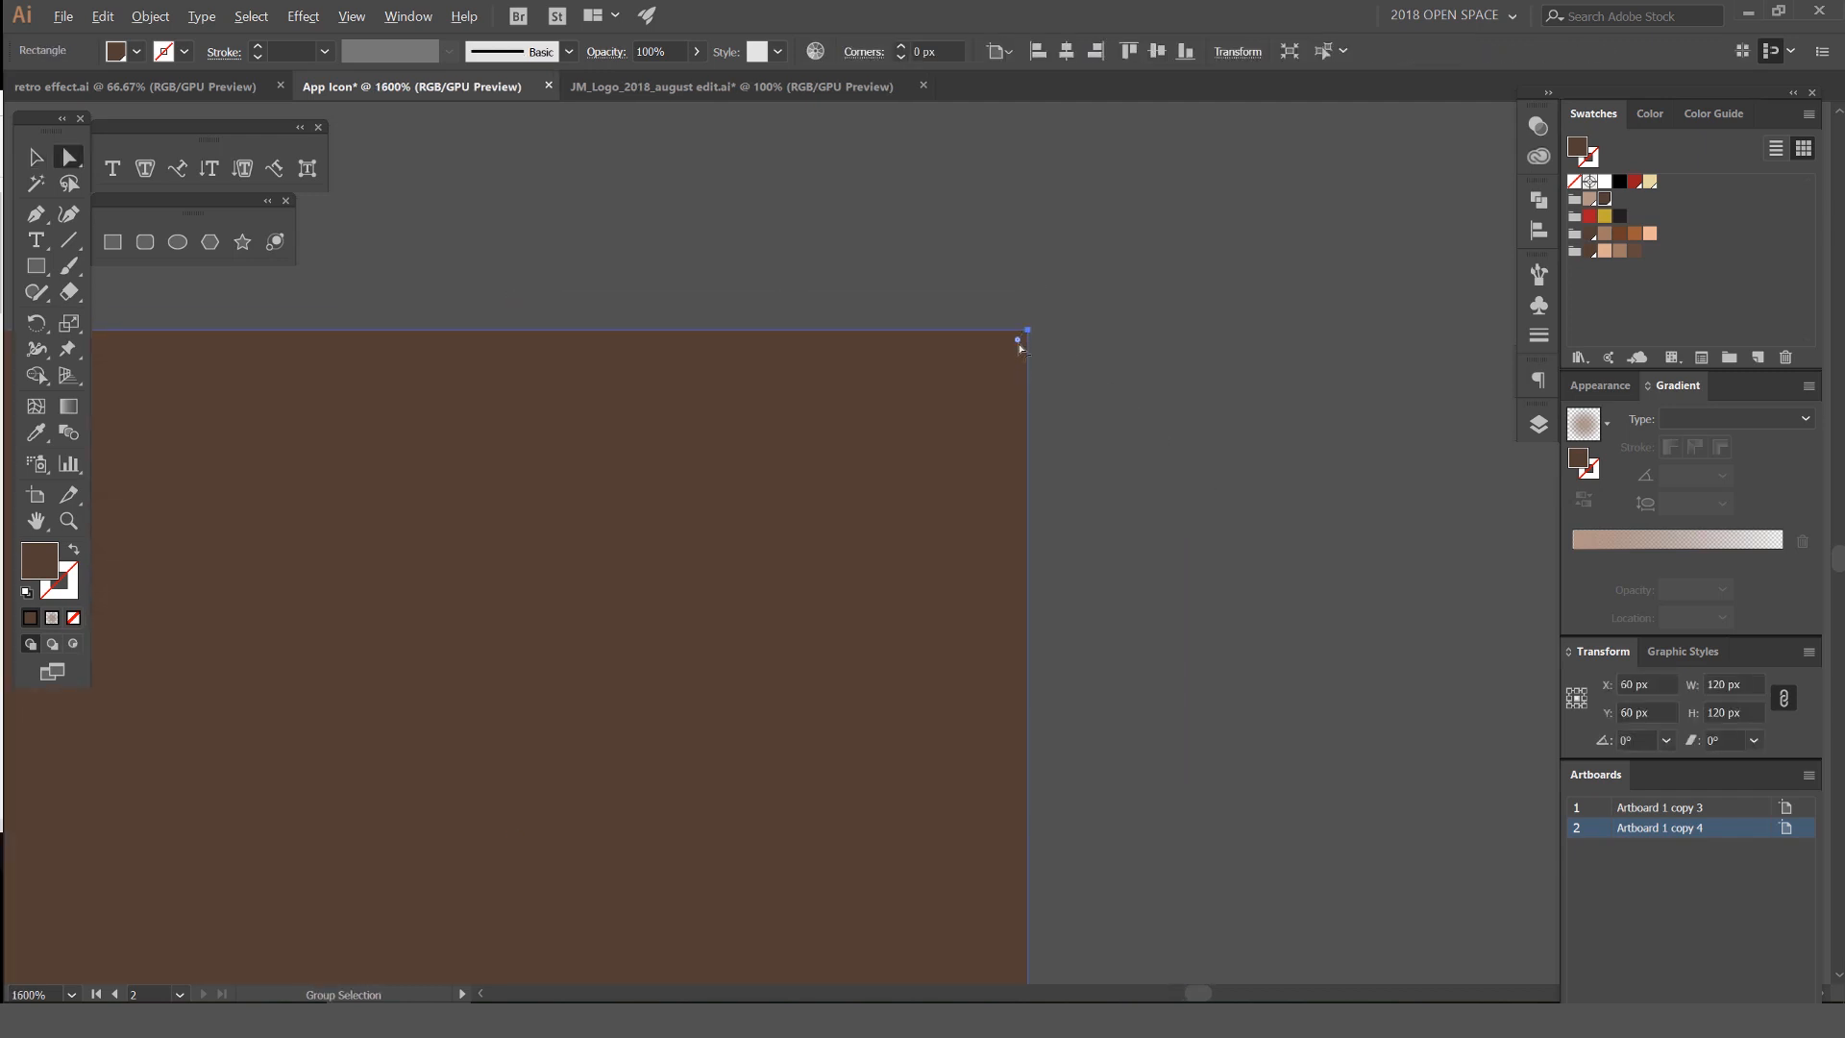
pyautogui.scroll(-2, 1001, 321)
pyautogui.scroll(-1, 895, 348)
pyautogui.moveTo(923, 338); pyautogui.dragTo(1017, 449)
pyautogui.moveTo(867, 528); pyautogui.dragTo(1383, 429)
pyautogui.click(919, 51)
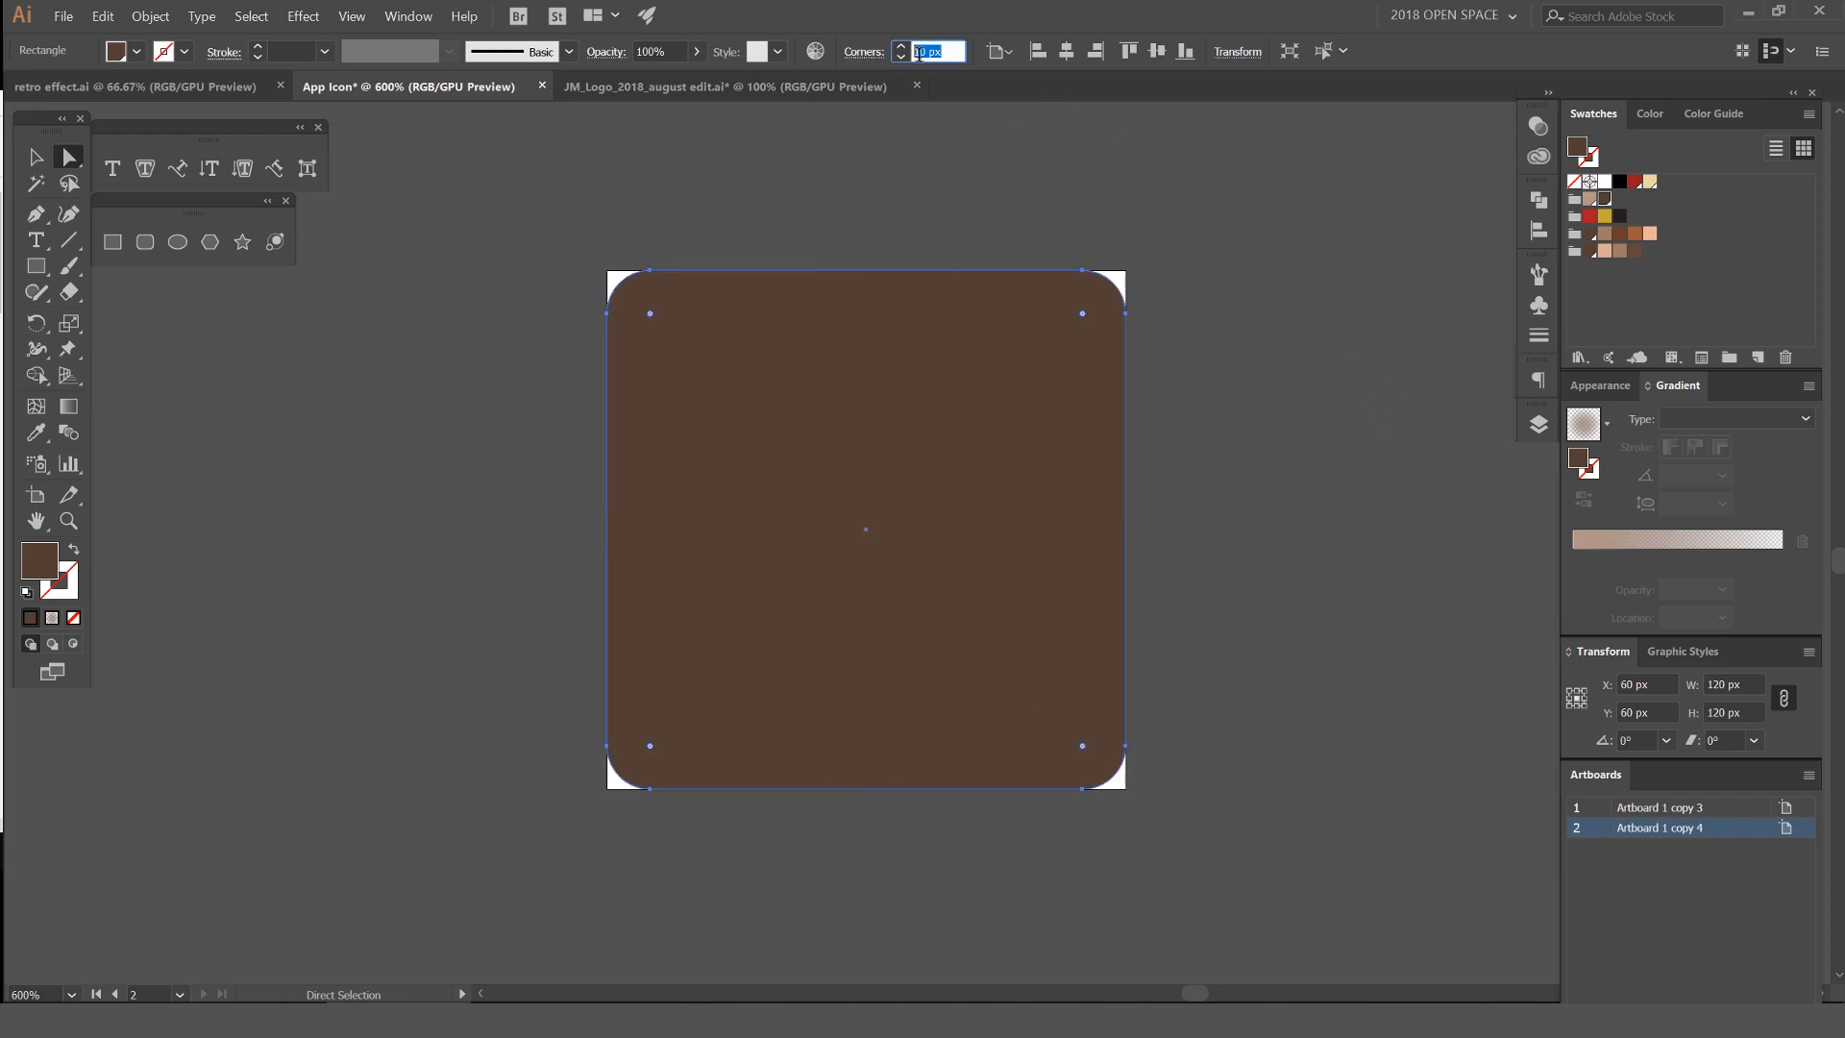
pyautogui.press('BackSpace')
pyautogui.write('14')
pyautogui.press('Return')
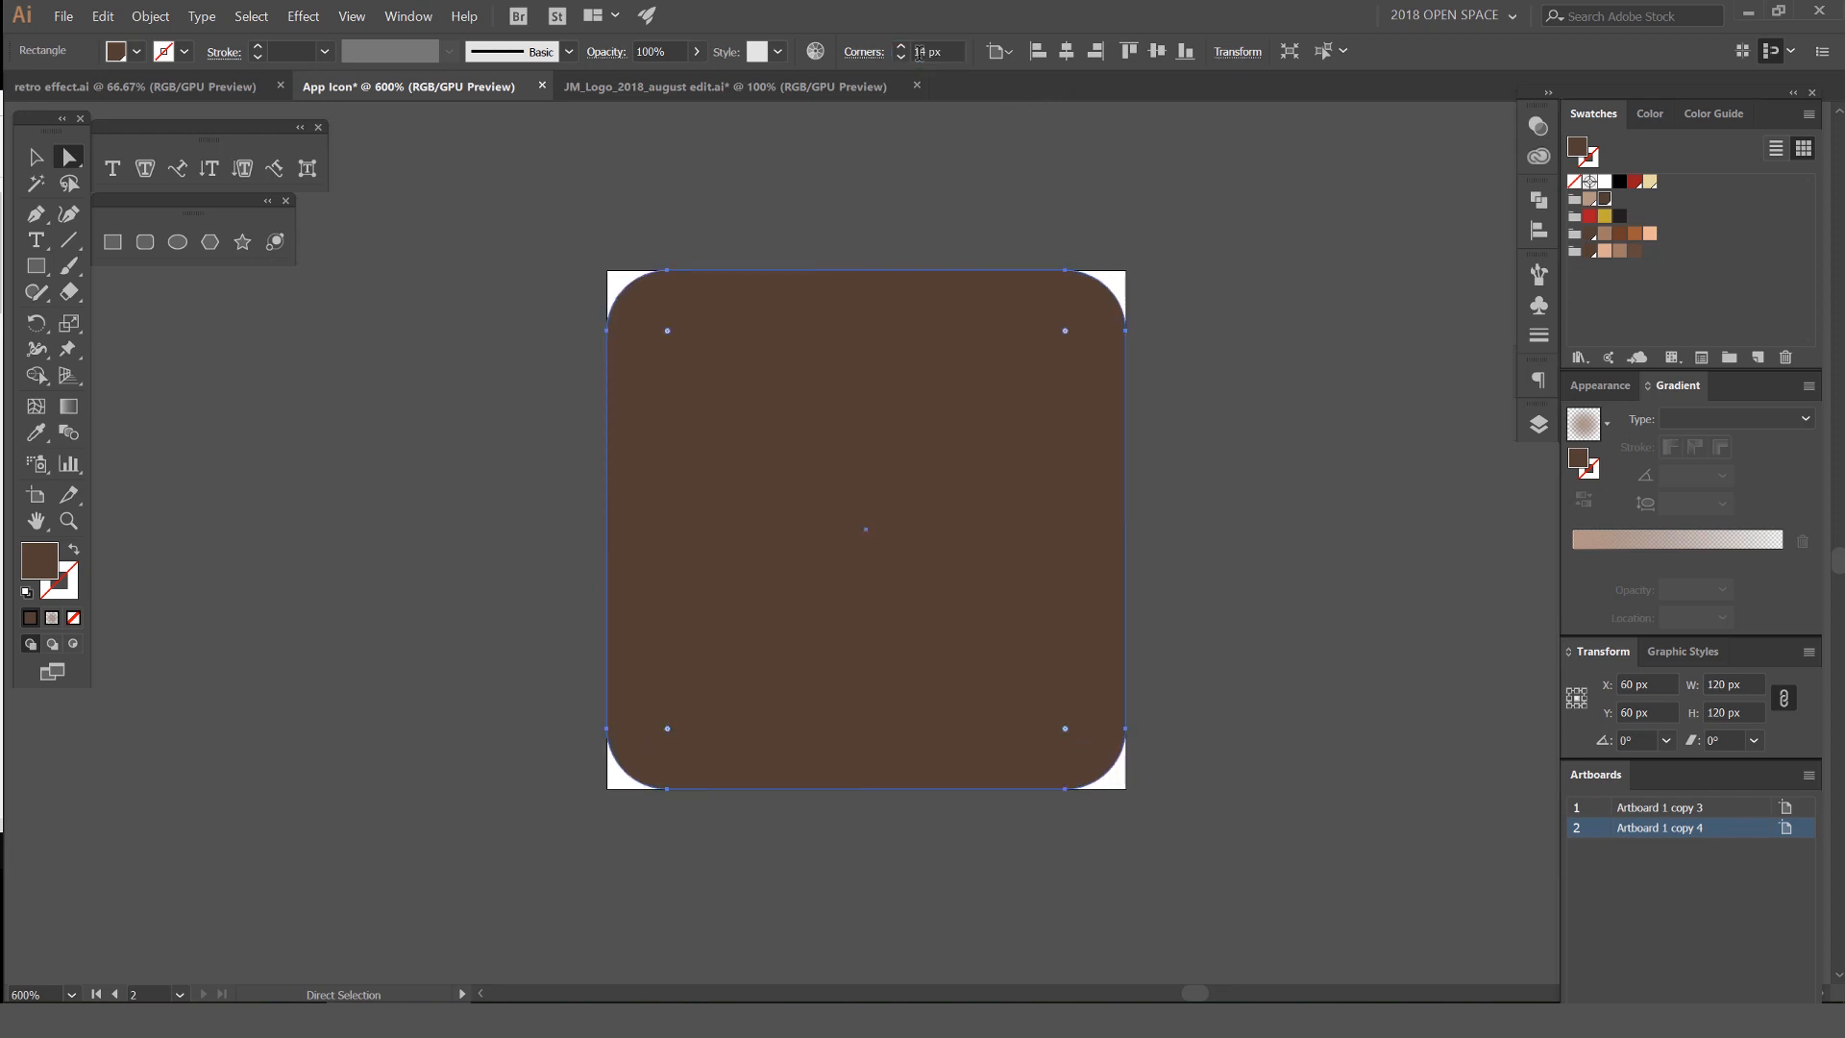
# Set the corner radius of the brown square to 16 px on all four corners and deselect it
pyautogui.click(1224, 181)
pyautogui.scroll(-5, 1224, 183)
pyautogui.moveTo(1347, 213); pyautogui.dragTo(1205, 303)
pyautogui.scroll(2, 1080, 288)
pyautogui.click(959, 296)
pyautogui.scroll(4, 1016, 270)
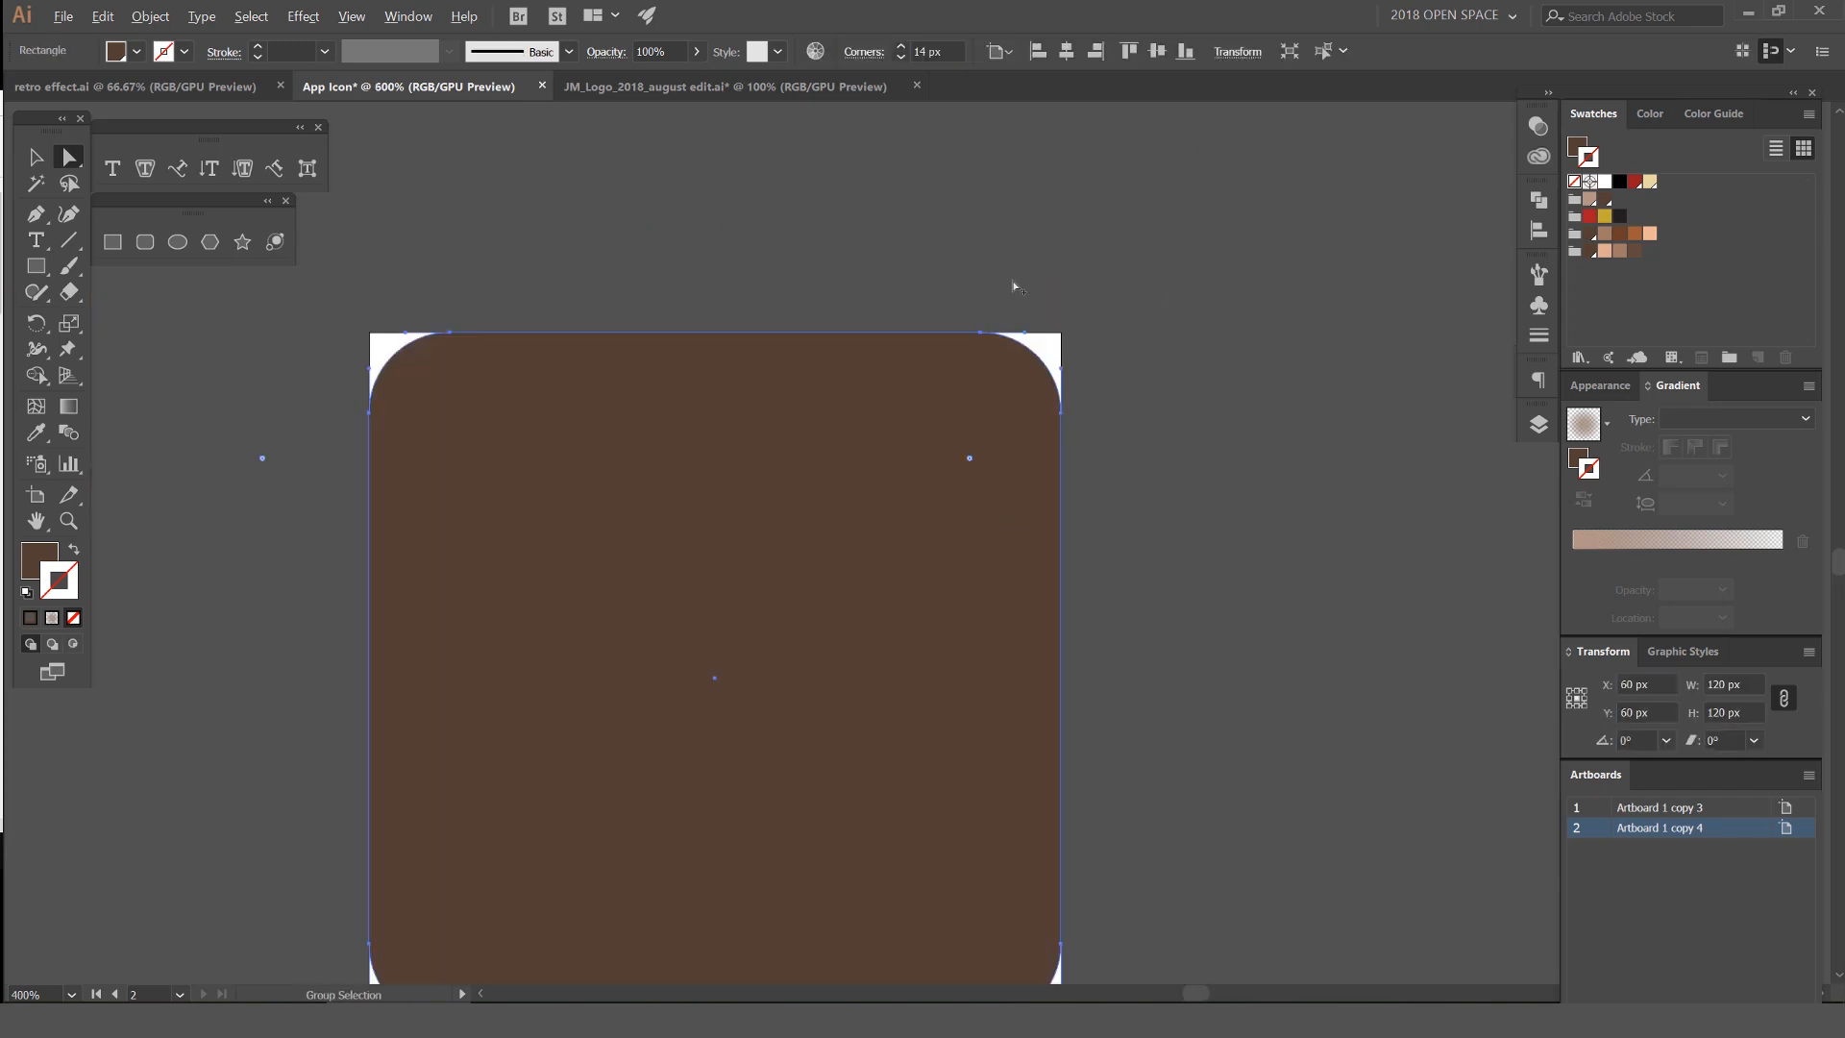
pyautogui.write('16')
pyautogui.press('Return')
pyautogui.scroll(-5, 888, 227)
pyautogui.click(1072, 214)
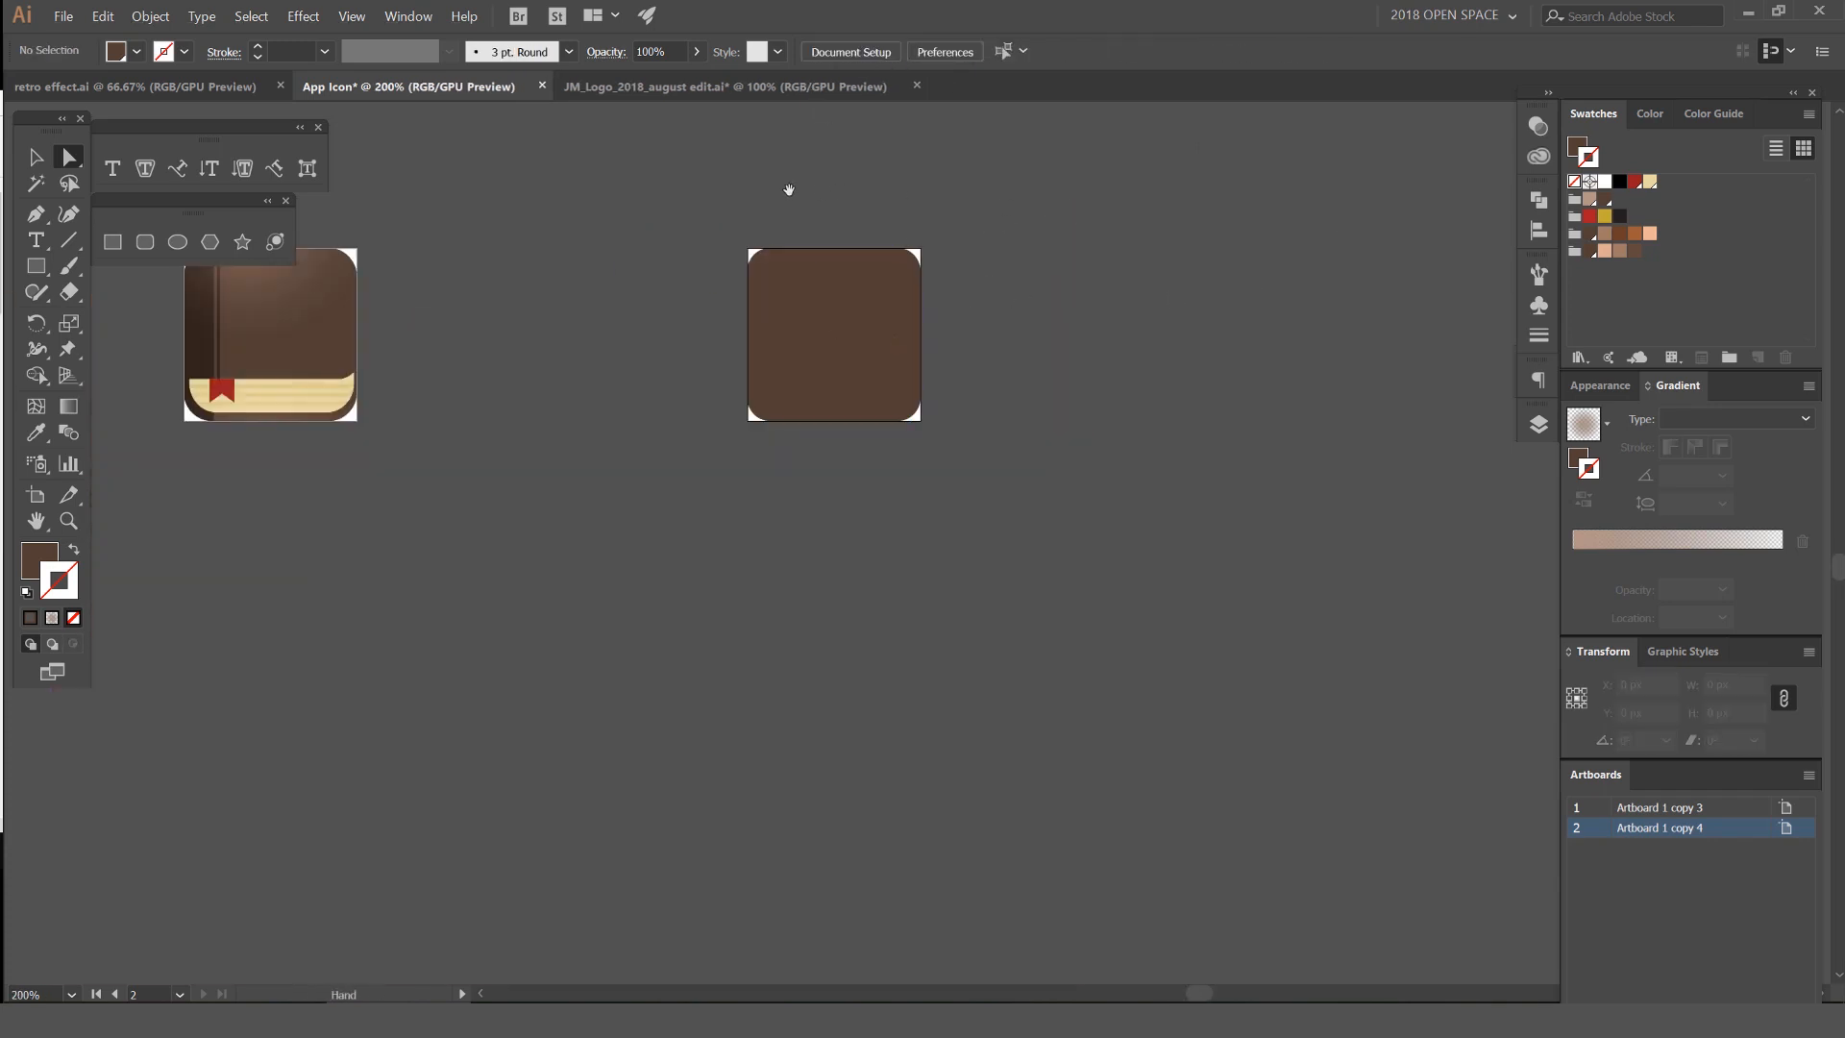
# Draw a 120 x 32 px rectangle across the full width of the brown shape, flush with its lower edge
pyautogui.scroll(2, 821, 247)
pyautogui.moveTo(1082, 254); pyautogui.dragTo(1130, 383)
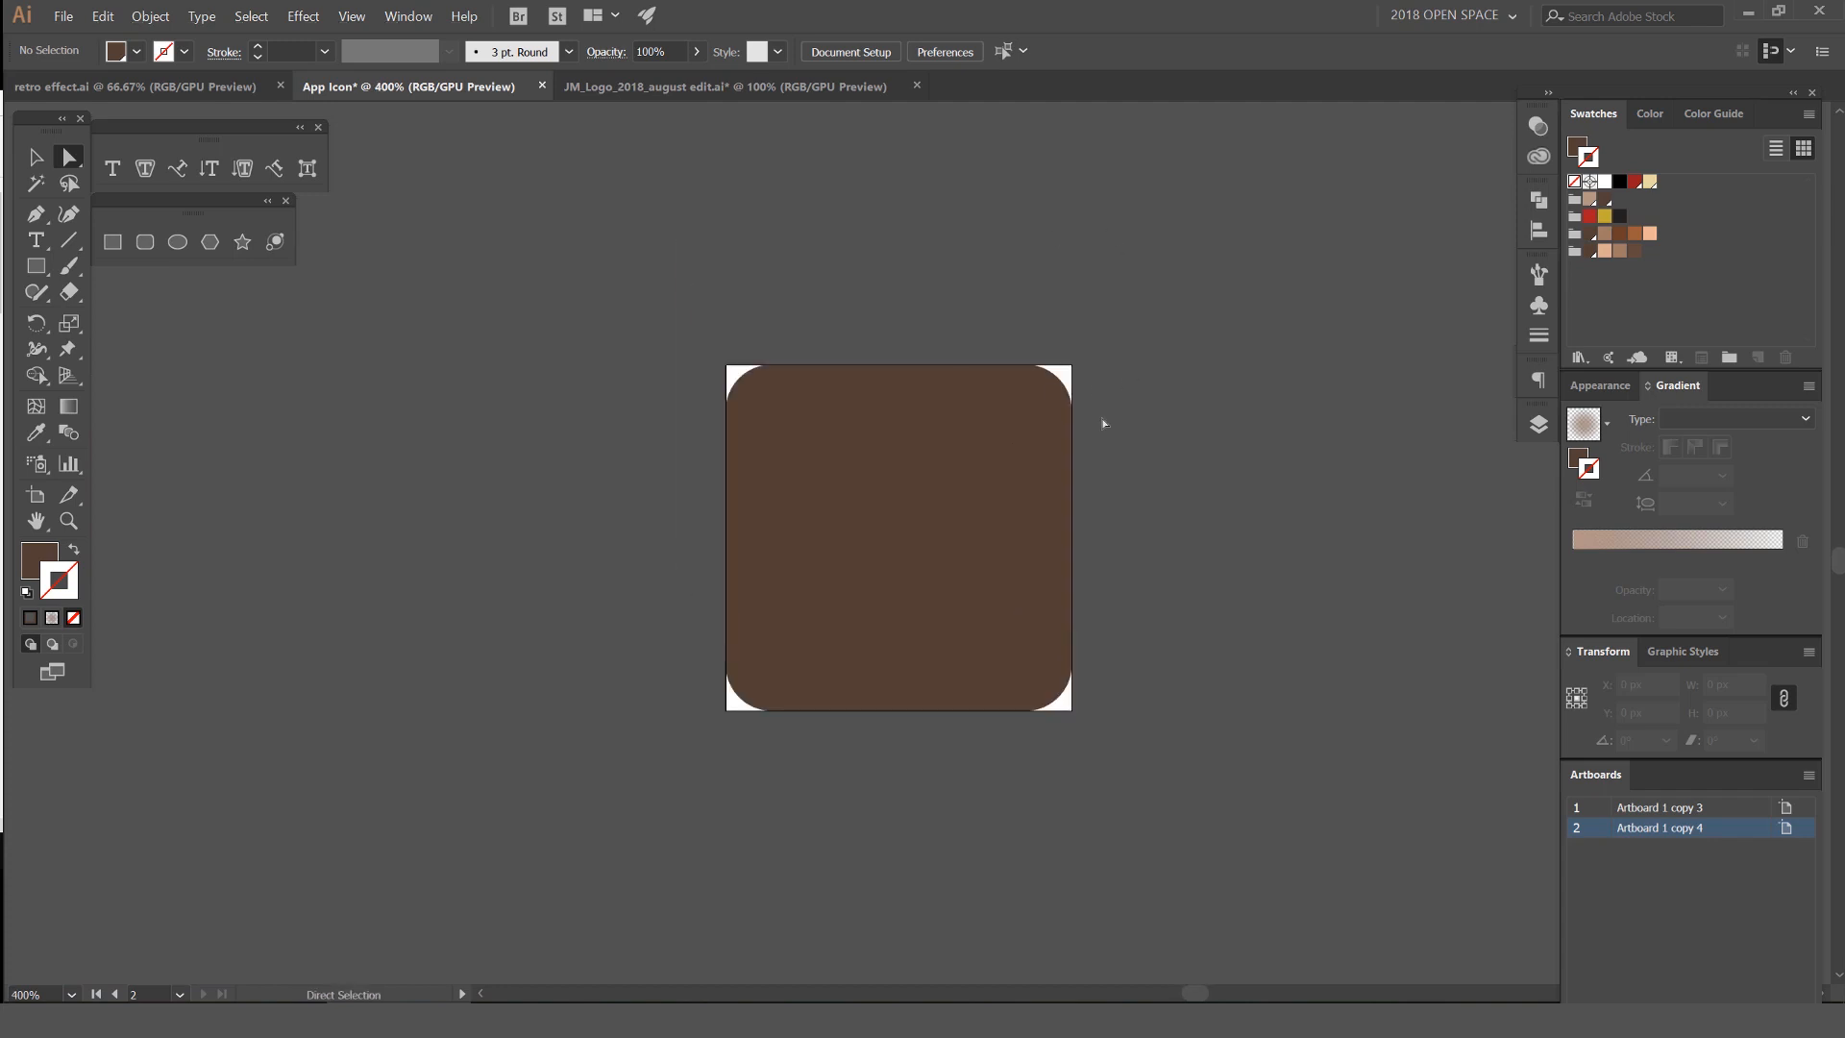
pyautogui.scroll(-1, 1029, 568)
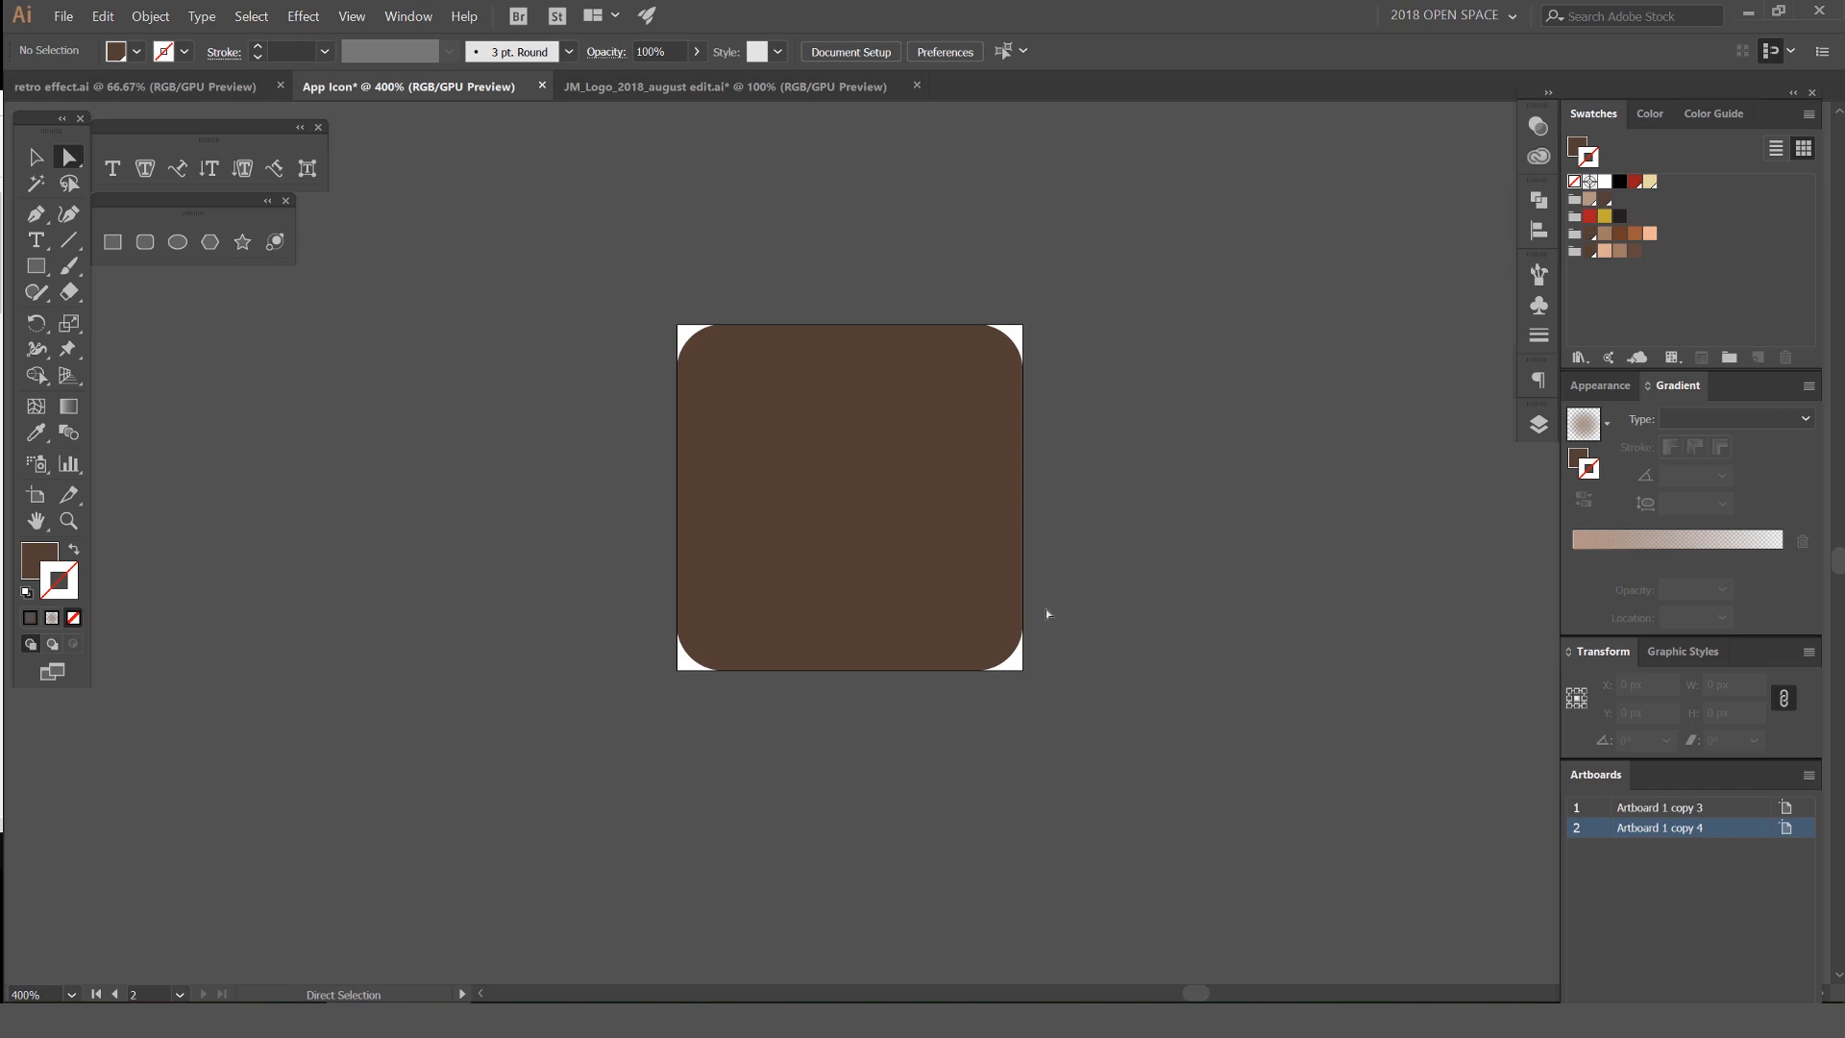
pyautogui.scroll(1, 1074, 610)
pyautogui.press('m')
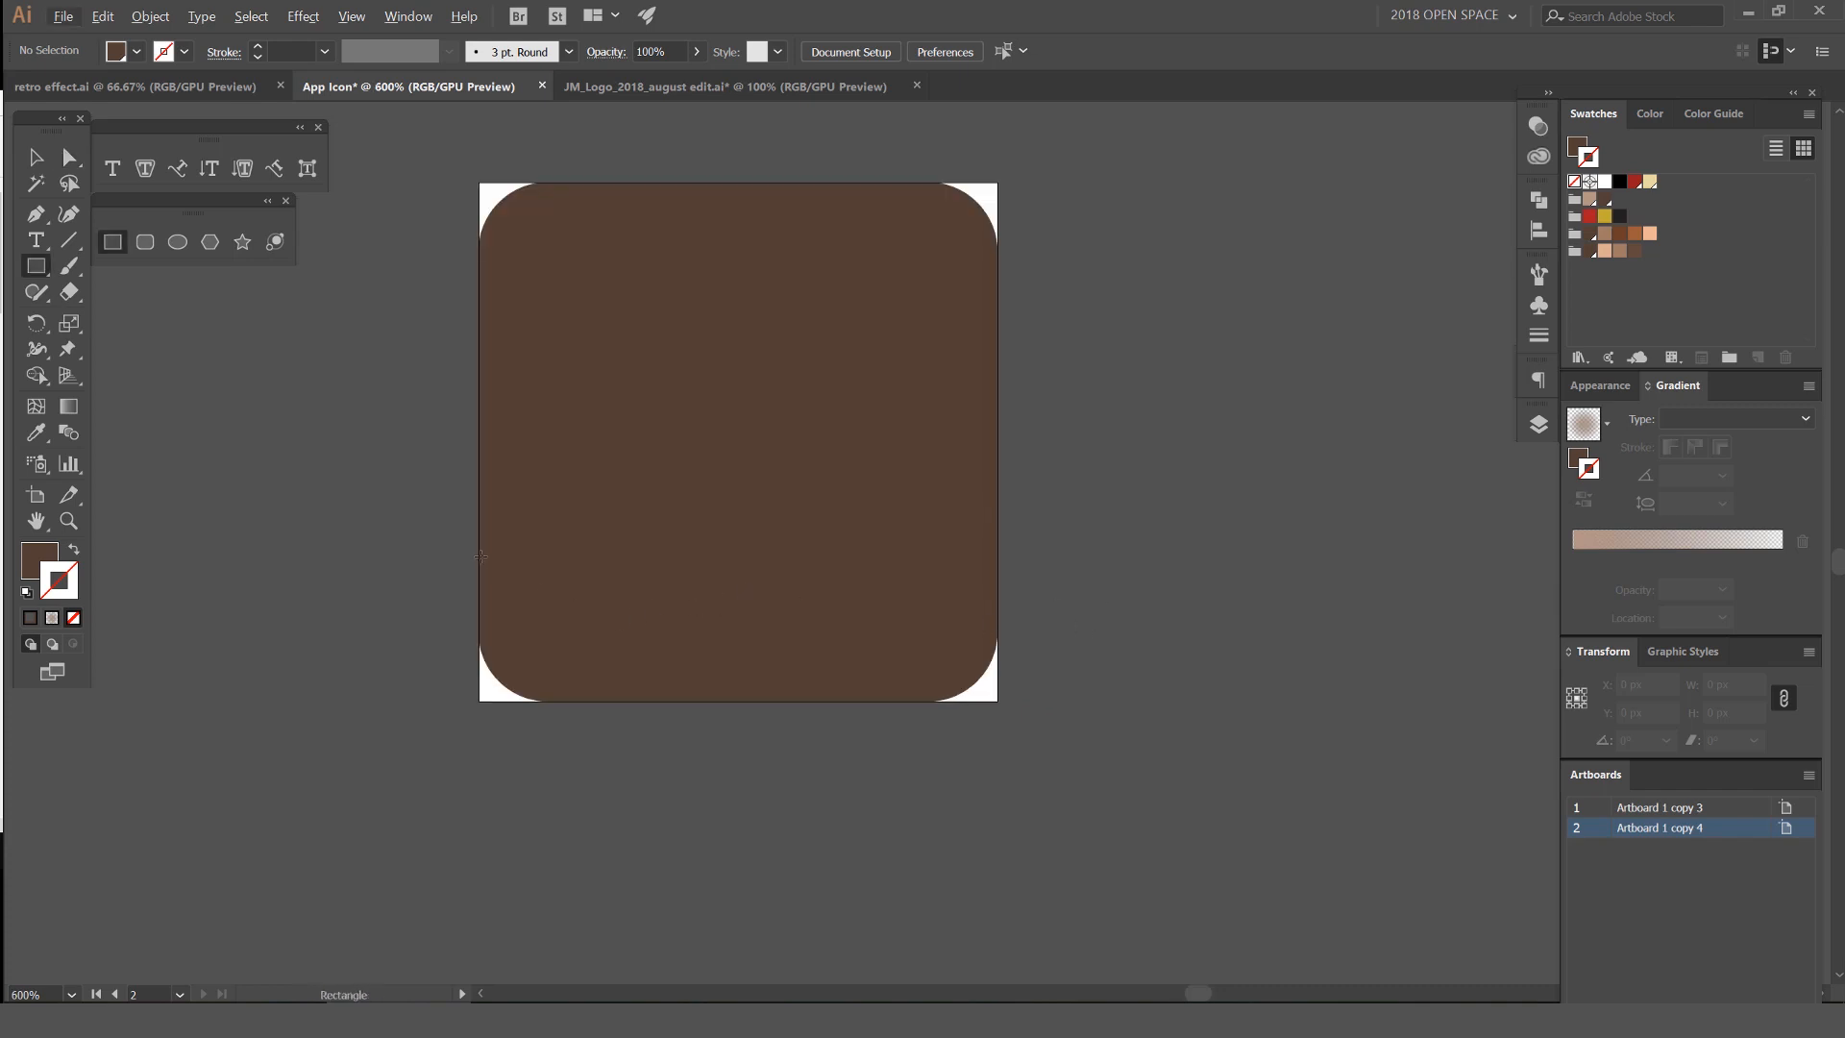
pyautogui.scroll(2, 519, 576)
pyautogui.moveTo(414, 545); pyautogui.dragTo(1341, 776)
# Check the Snap to Pixel setting and the width and height of the new rectangle
pyautogui.click(351, 16)
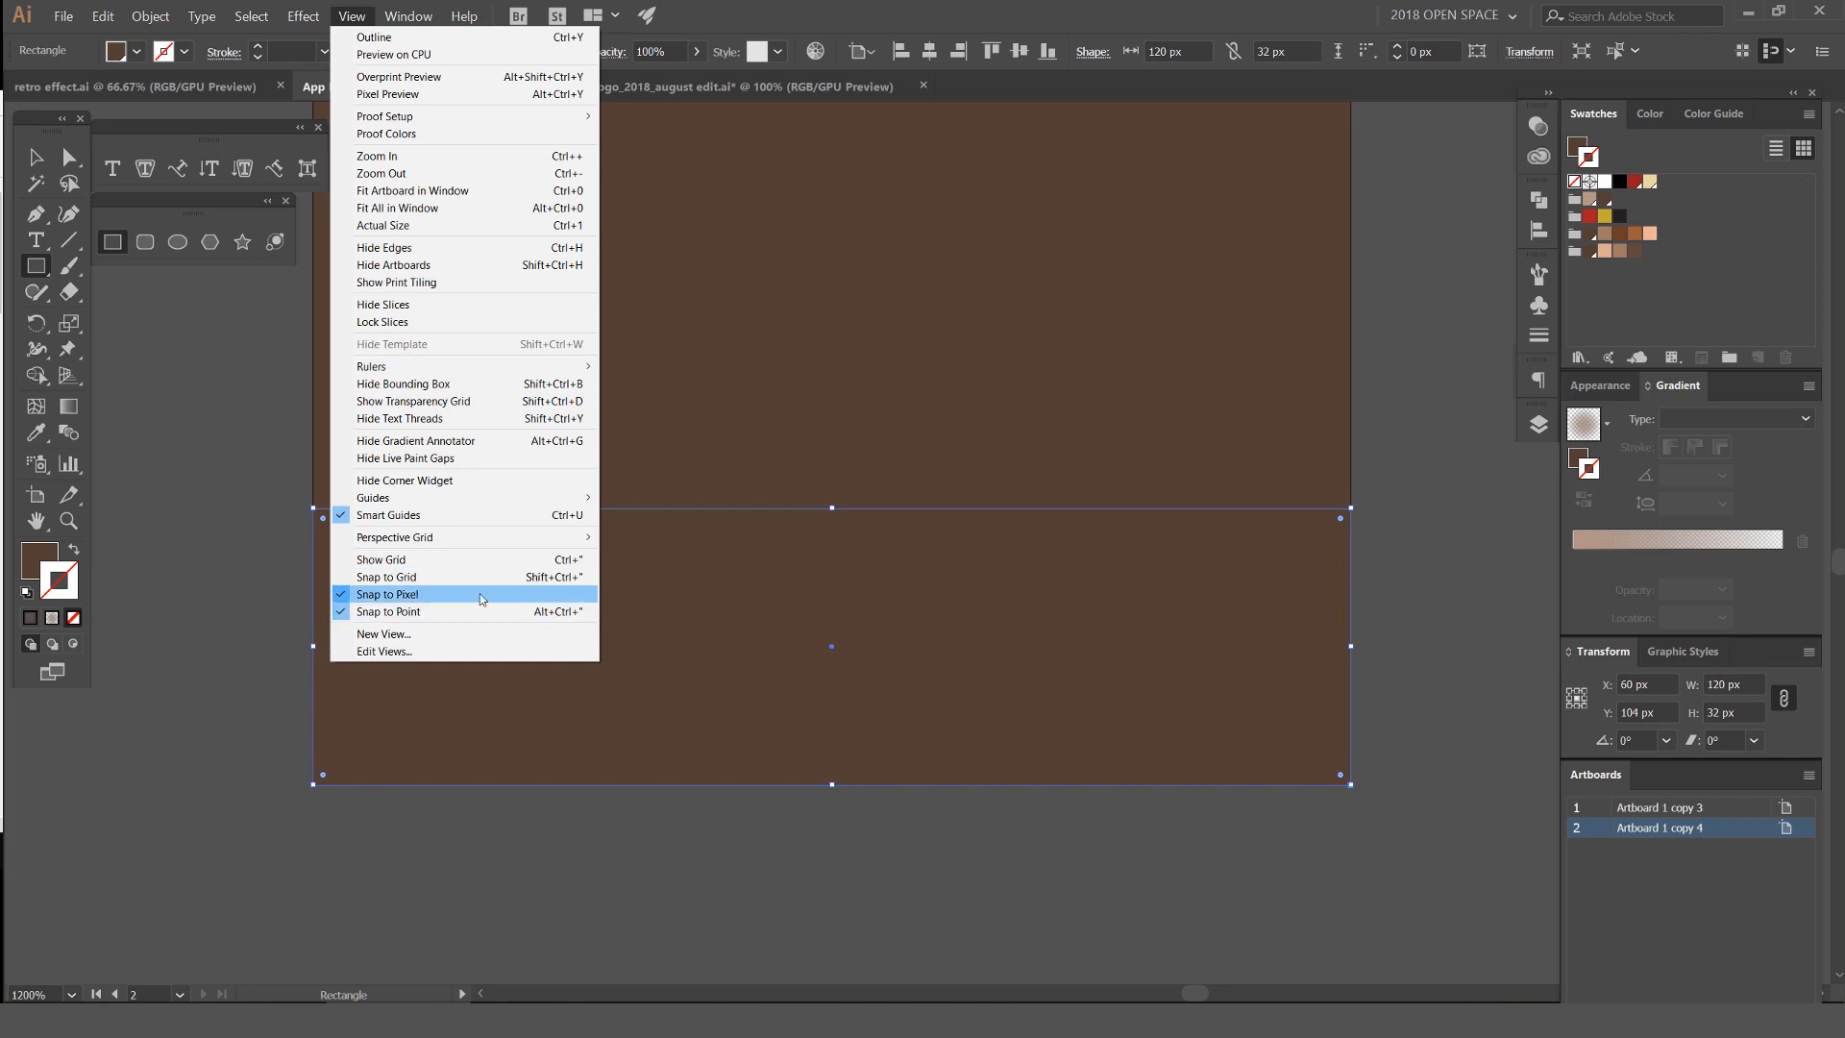
pyautogui.click(931, 734)
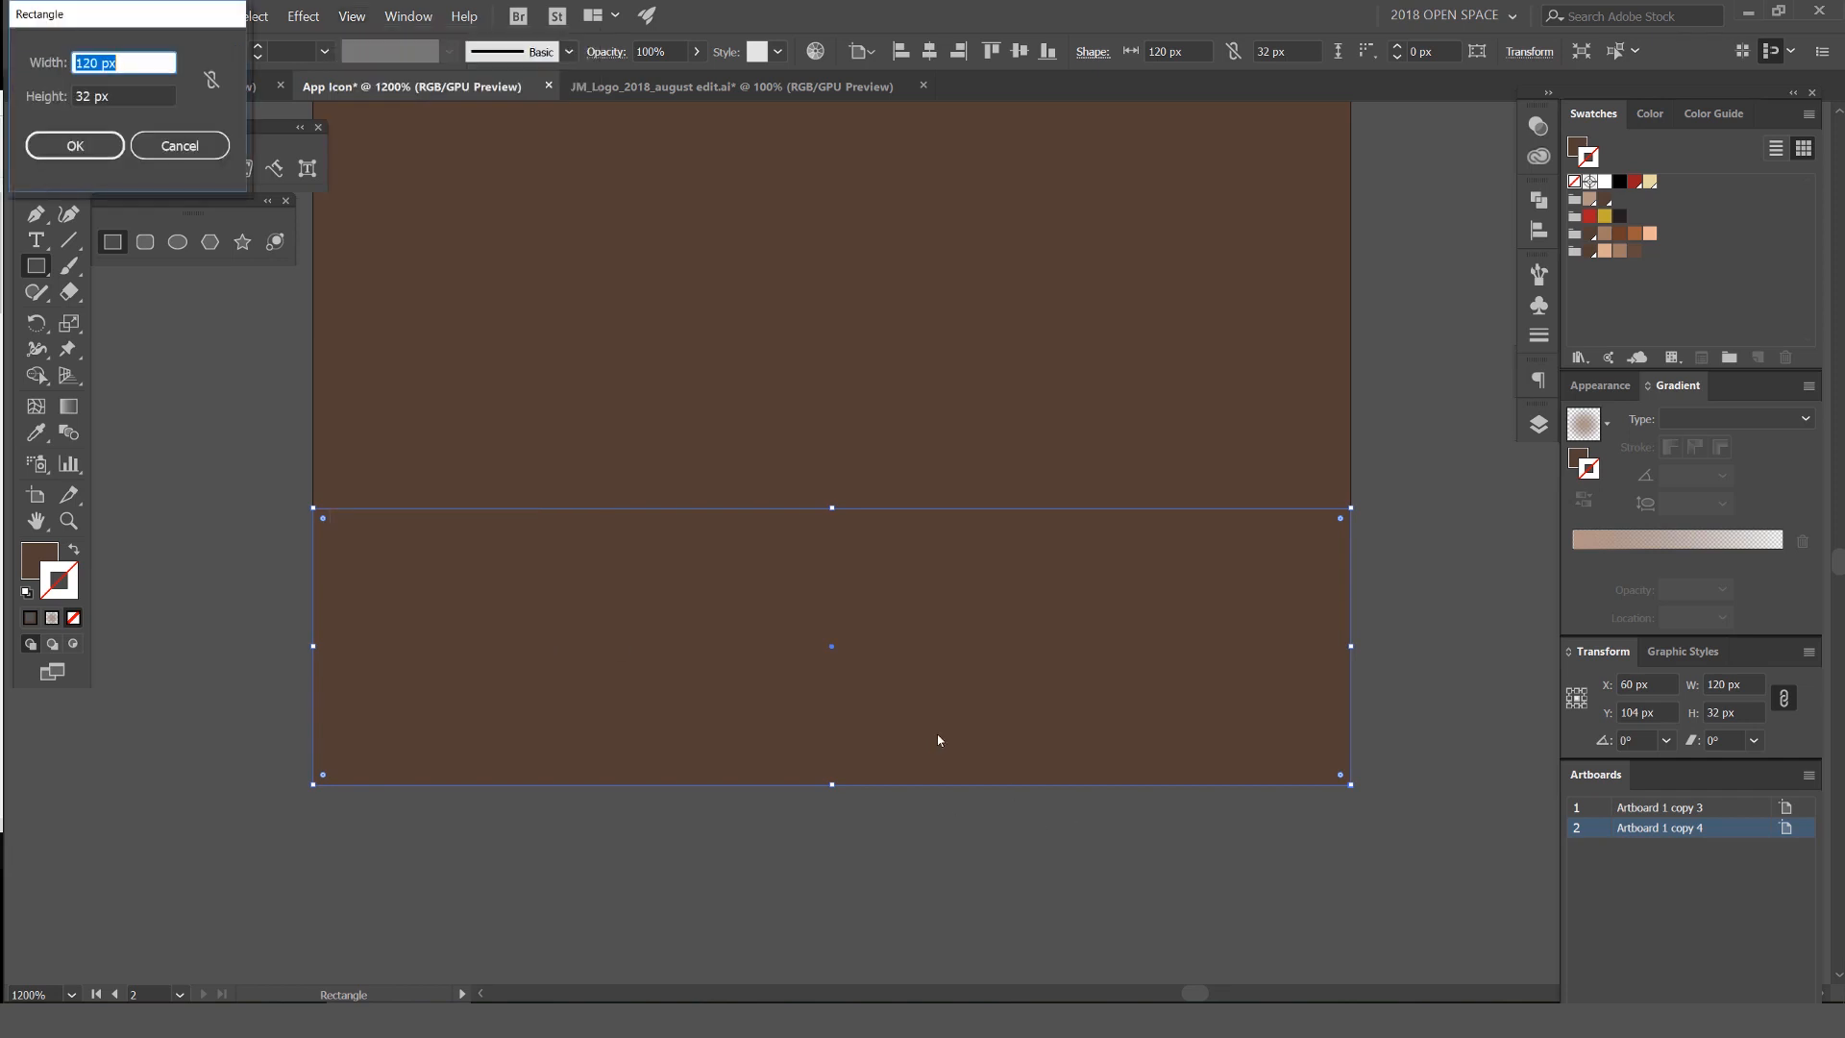
pyautogui.press('Return')
pyautogui.press('v')
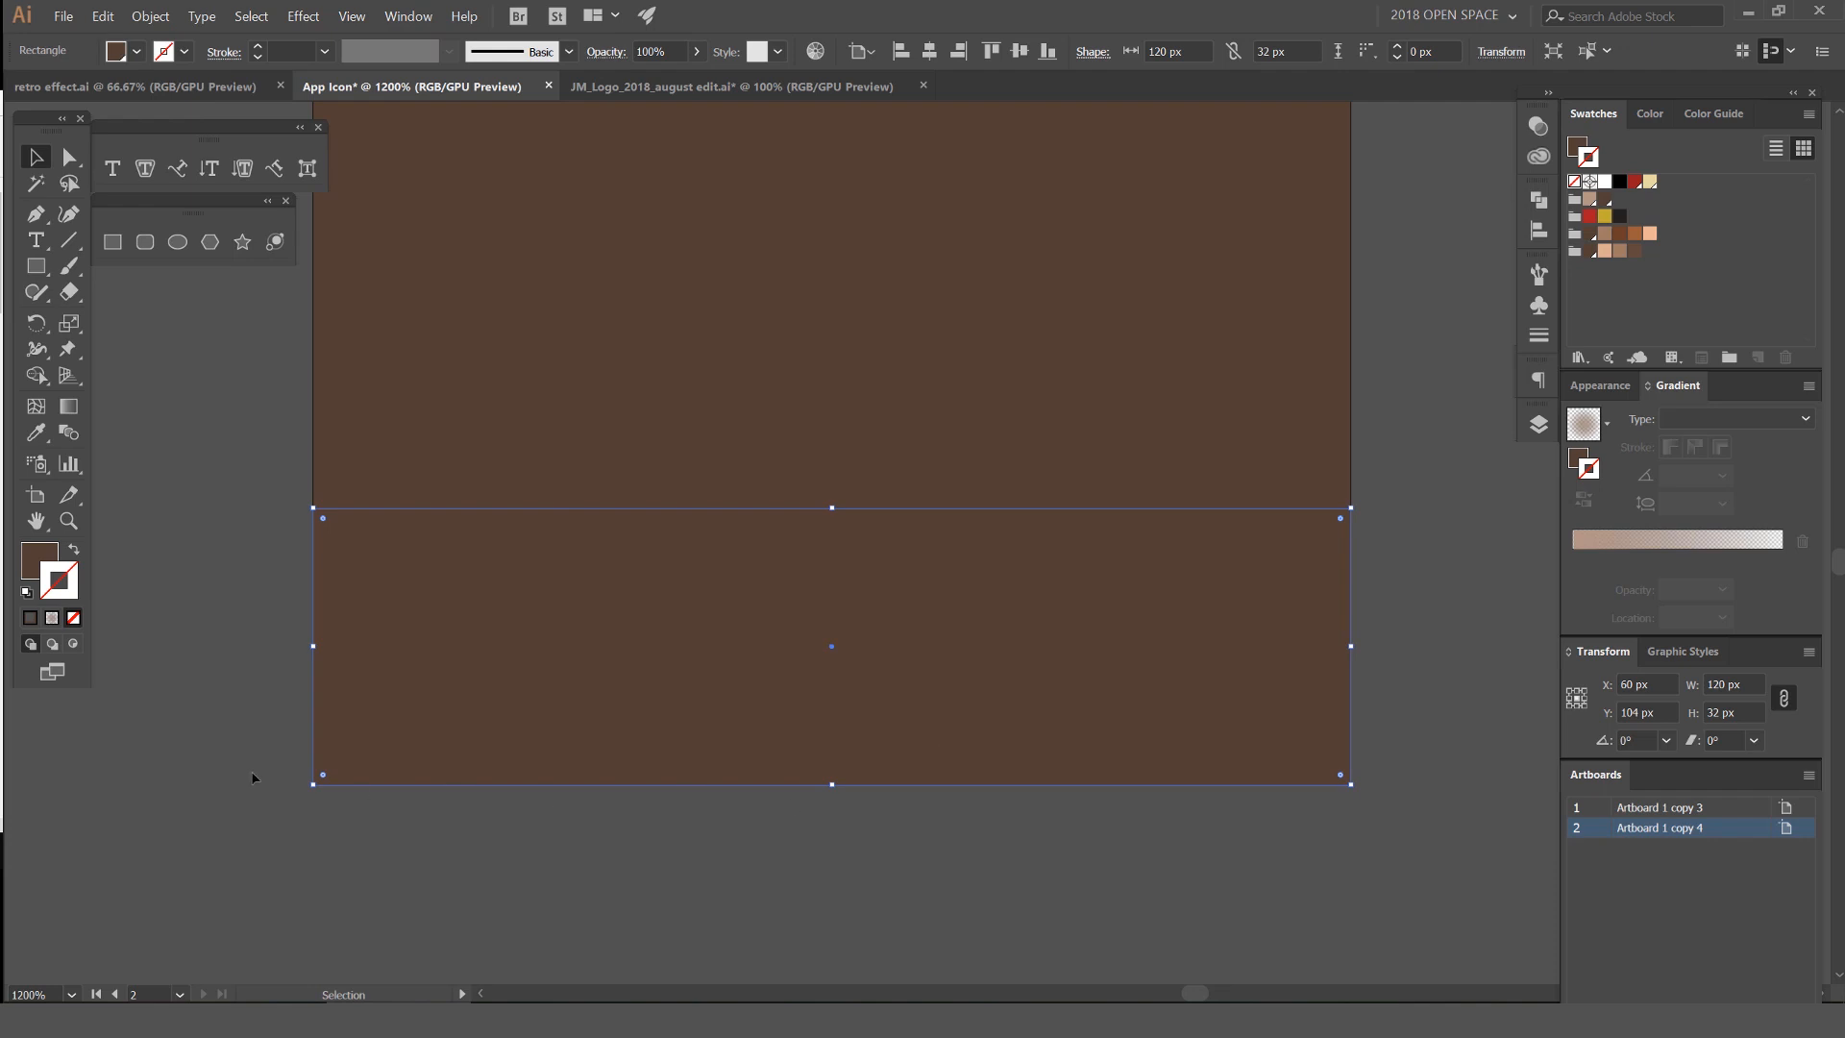
# Fill the rectangle along the lower edge of the icon with the cream swatch
pyautogui.click(341, 806)
pyautogui.click(447, 761)
pyautogui.click(1652, 235)
pyautogui.click(793, 822)
pyautogui.click(1649, 183)
pyautogui.click(1184, 678)
pyautogui.click(1648, 183)
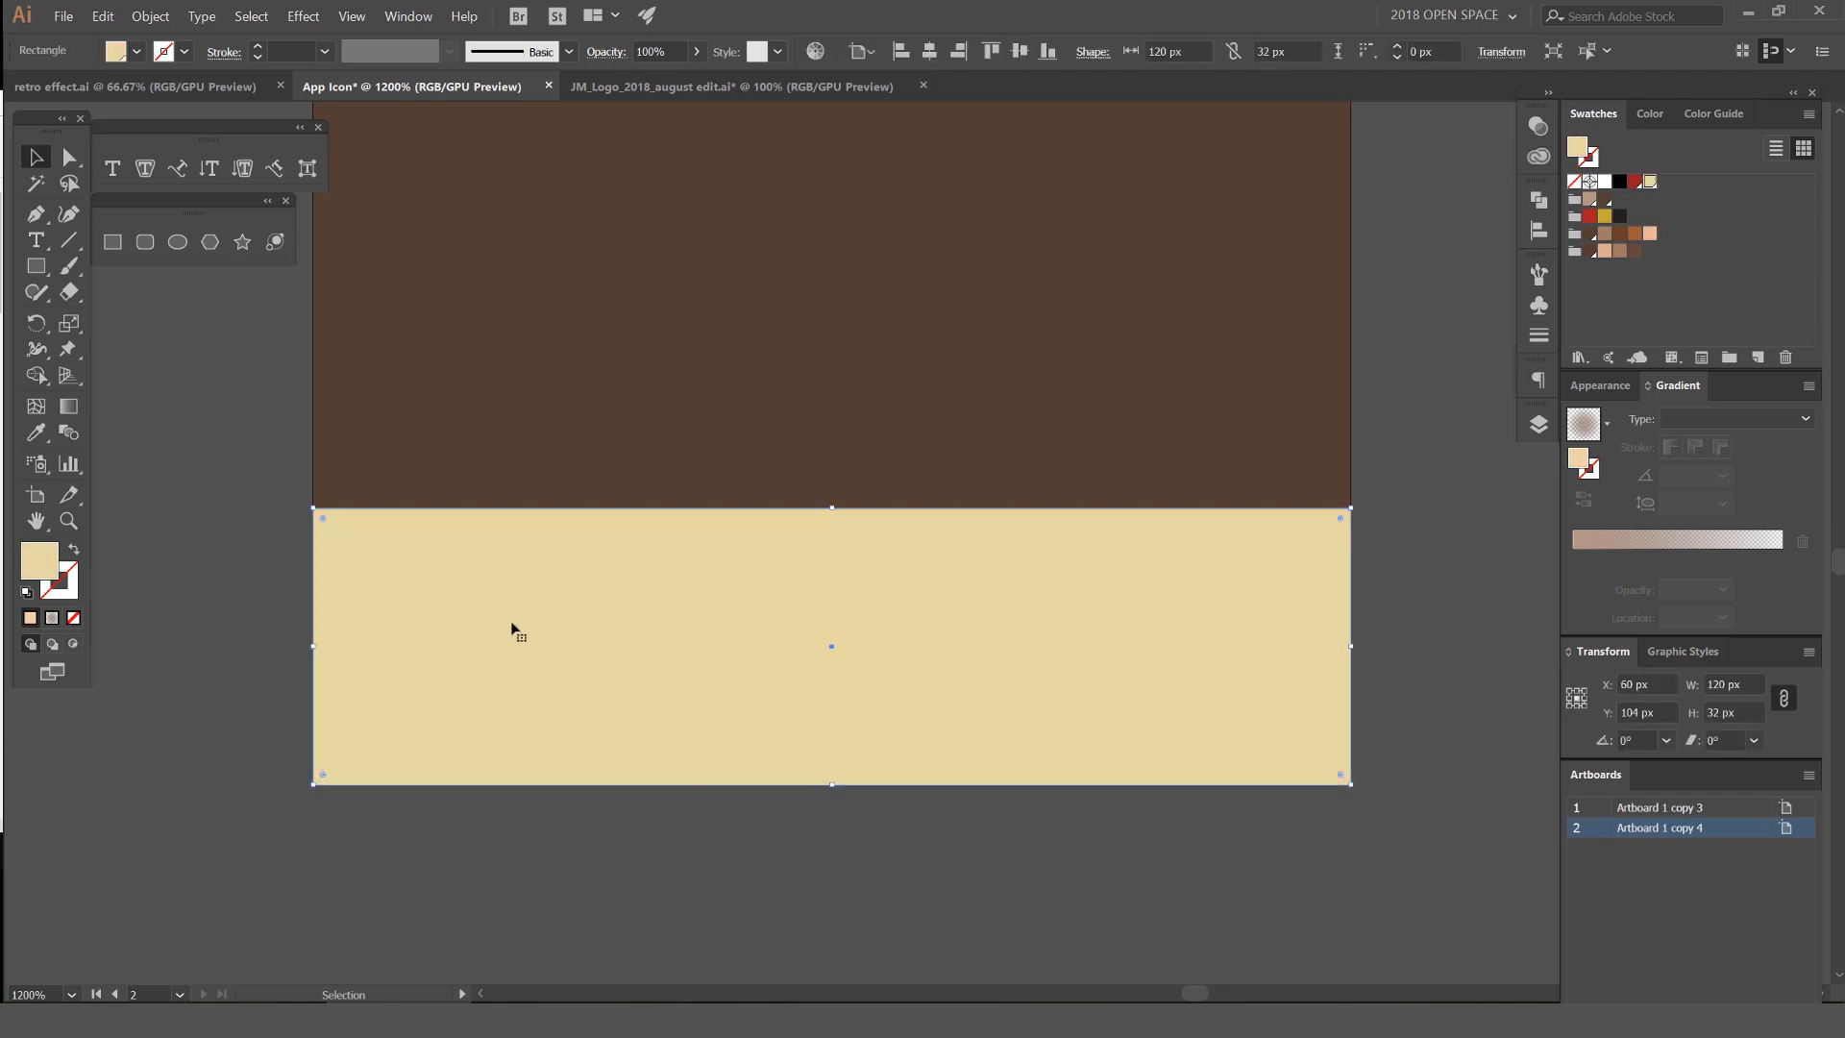
# Round only the lower-left corner of the cream rectangle to the maximum radius, up to the rectangle's full height
pyautogui.click(495, 841)
pyautogui.click(396, 772)
pyautogui.press('a')
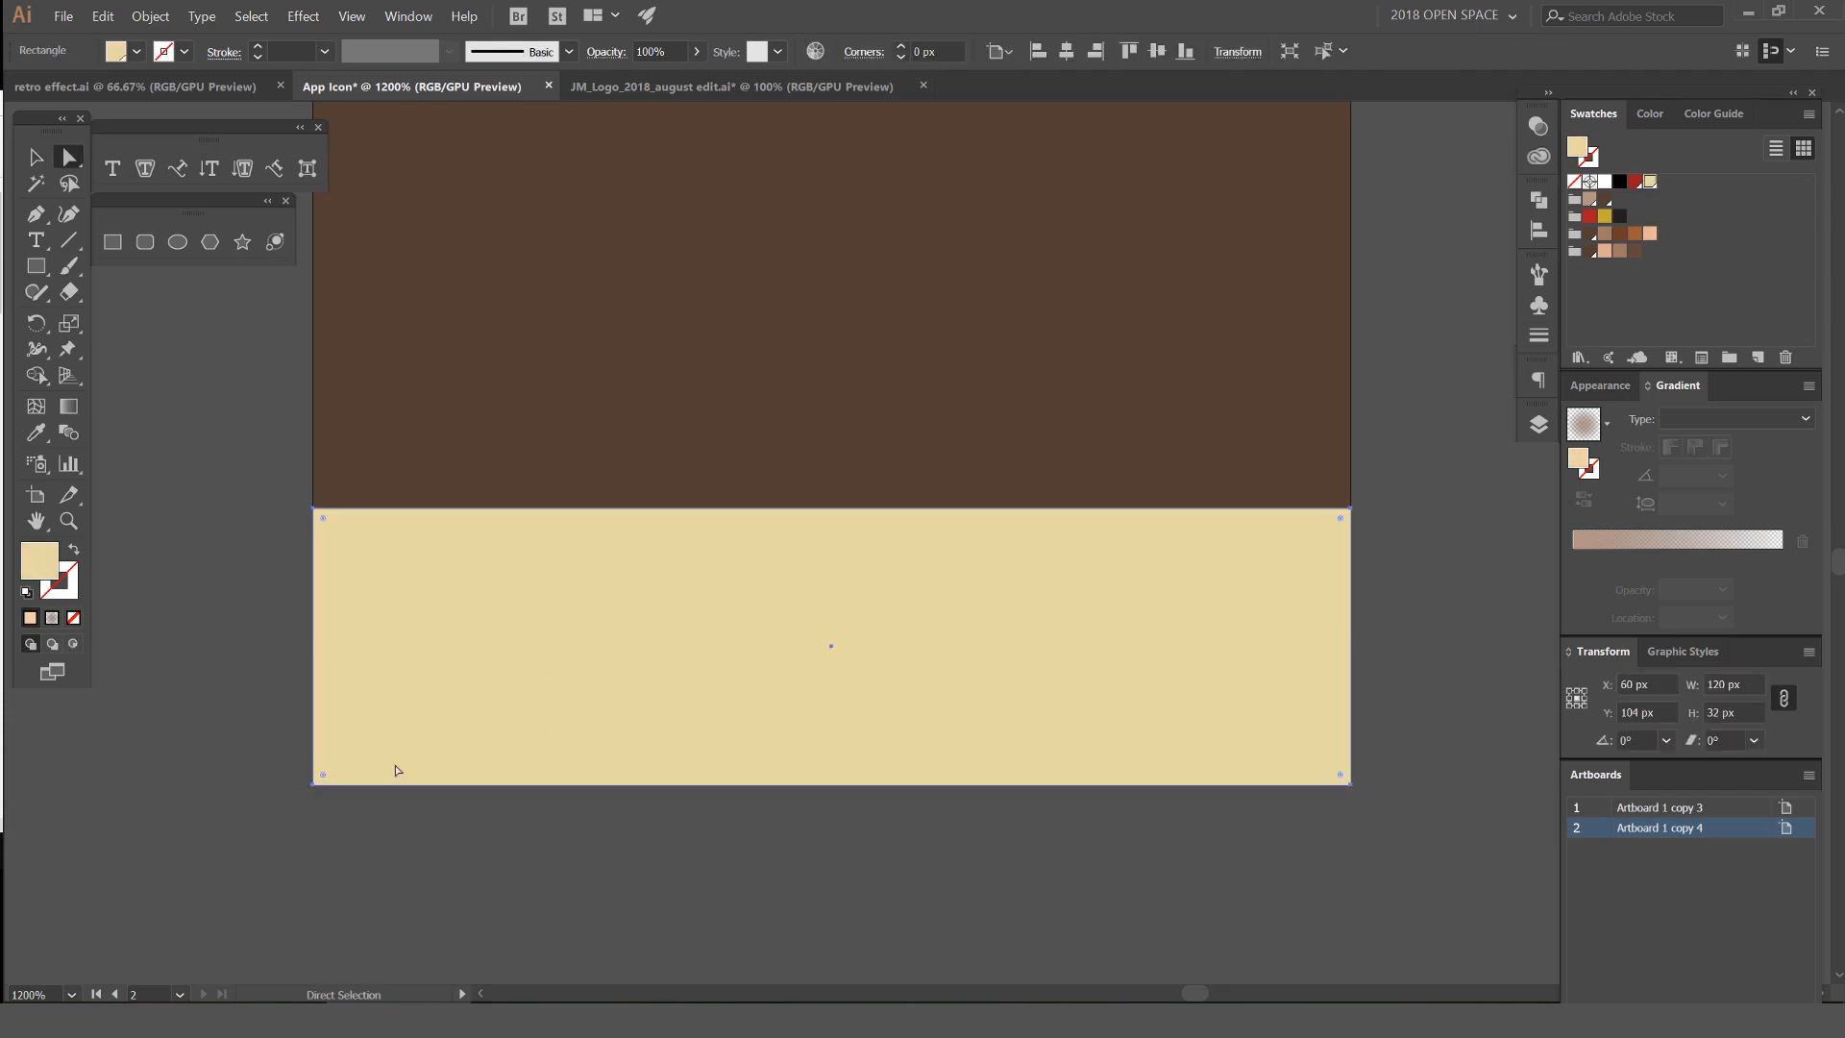
pyautogui.click(314, 786)
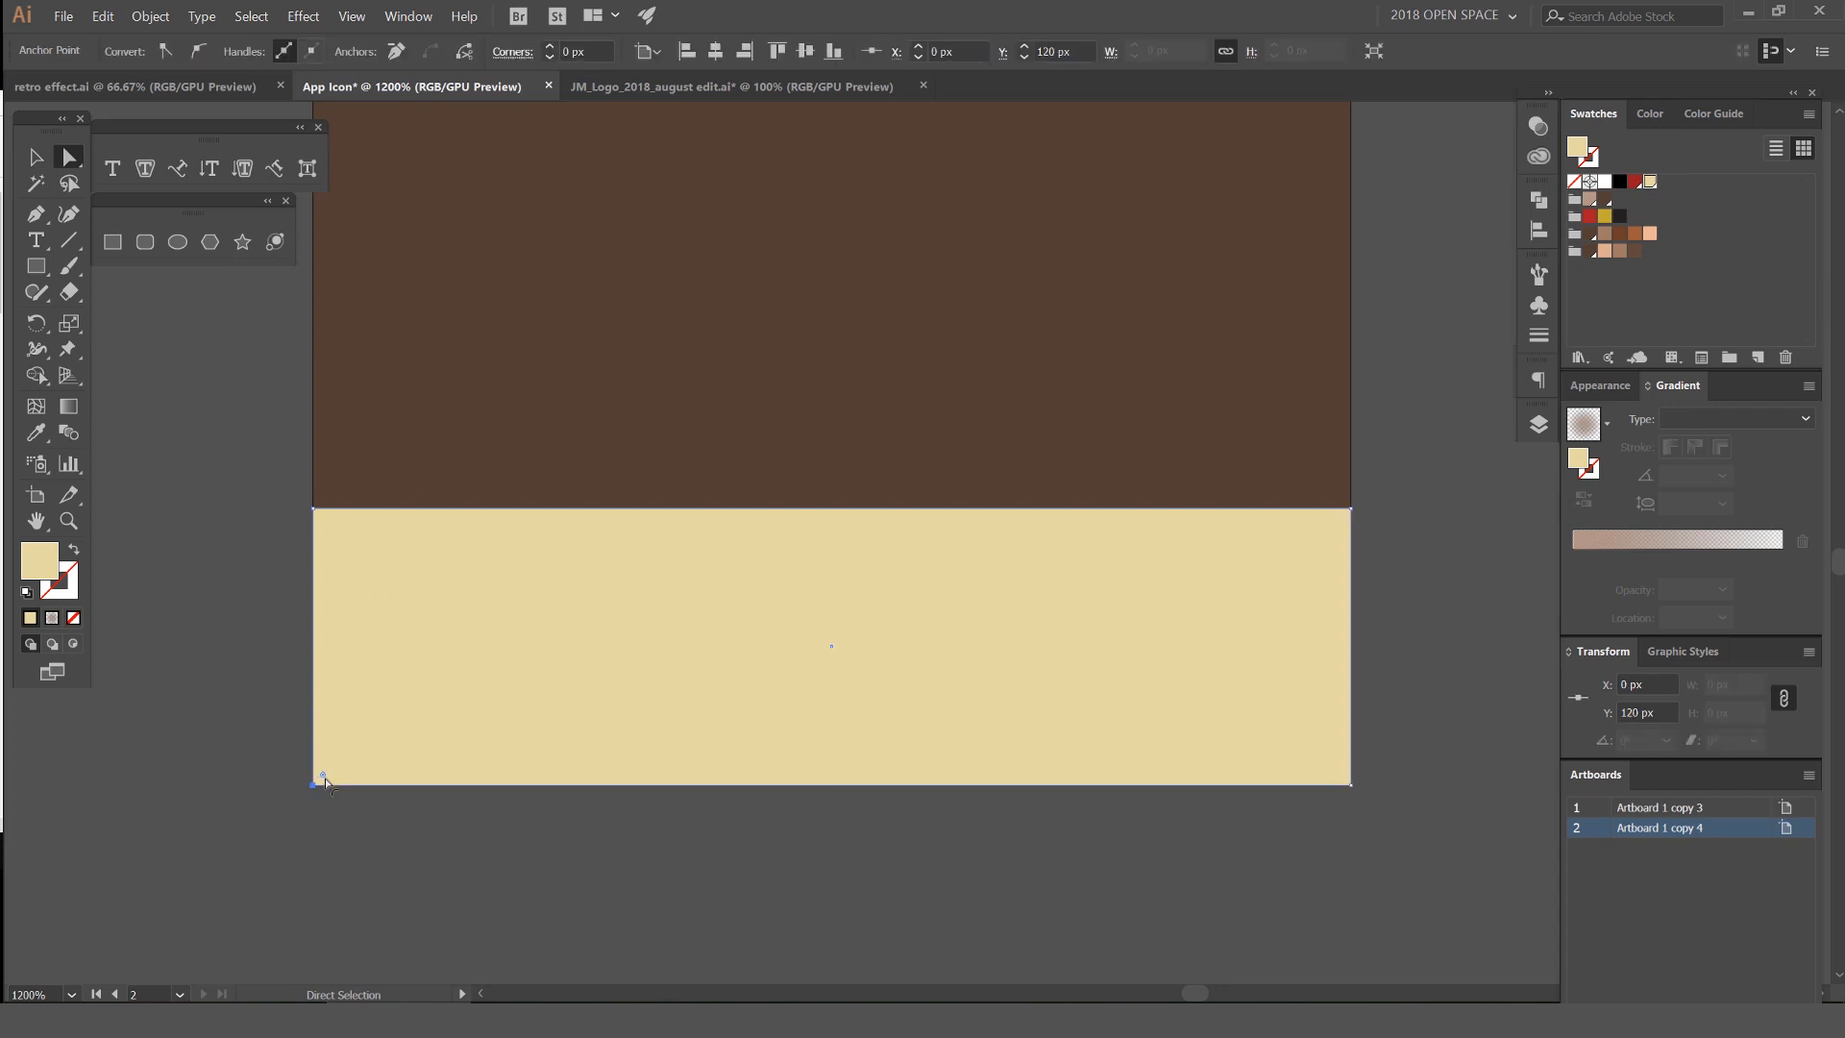
pyautogui.moveTo(337, 771); pyautogui.dragTo(853, 507)
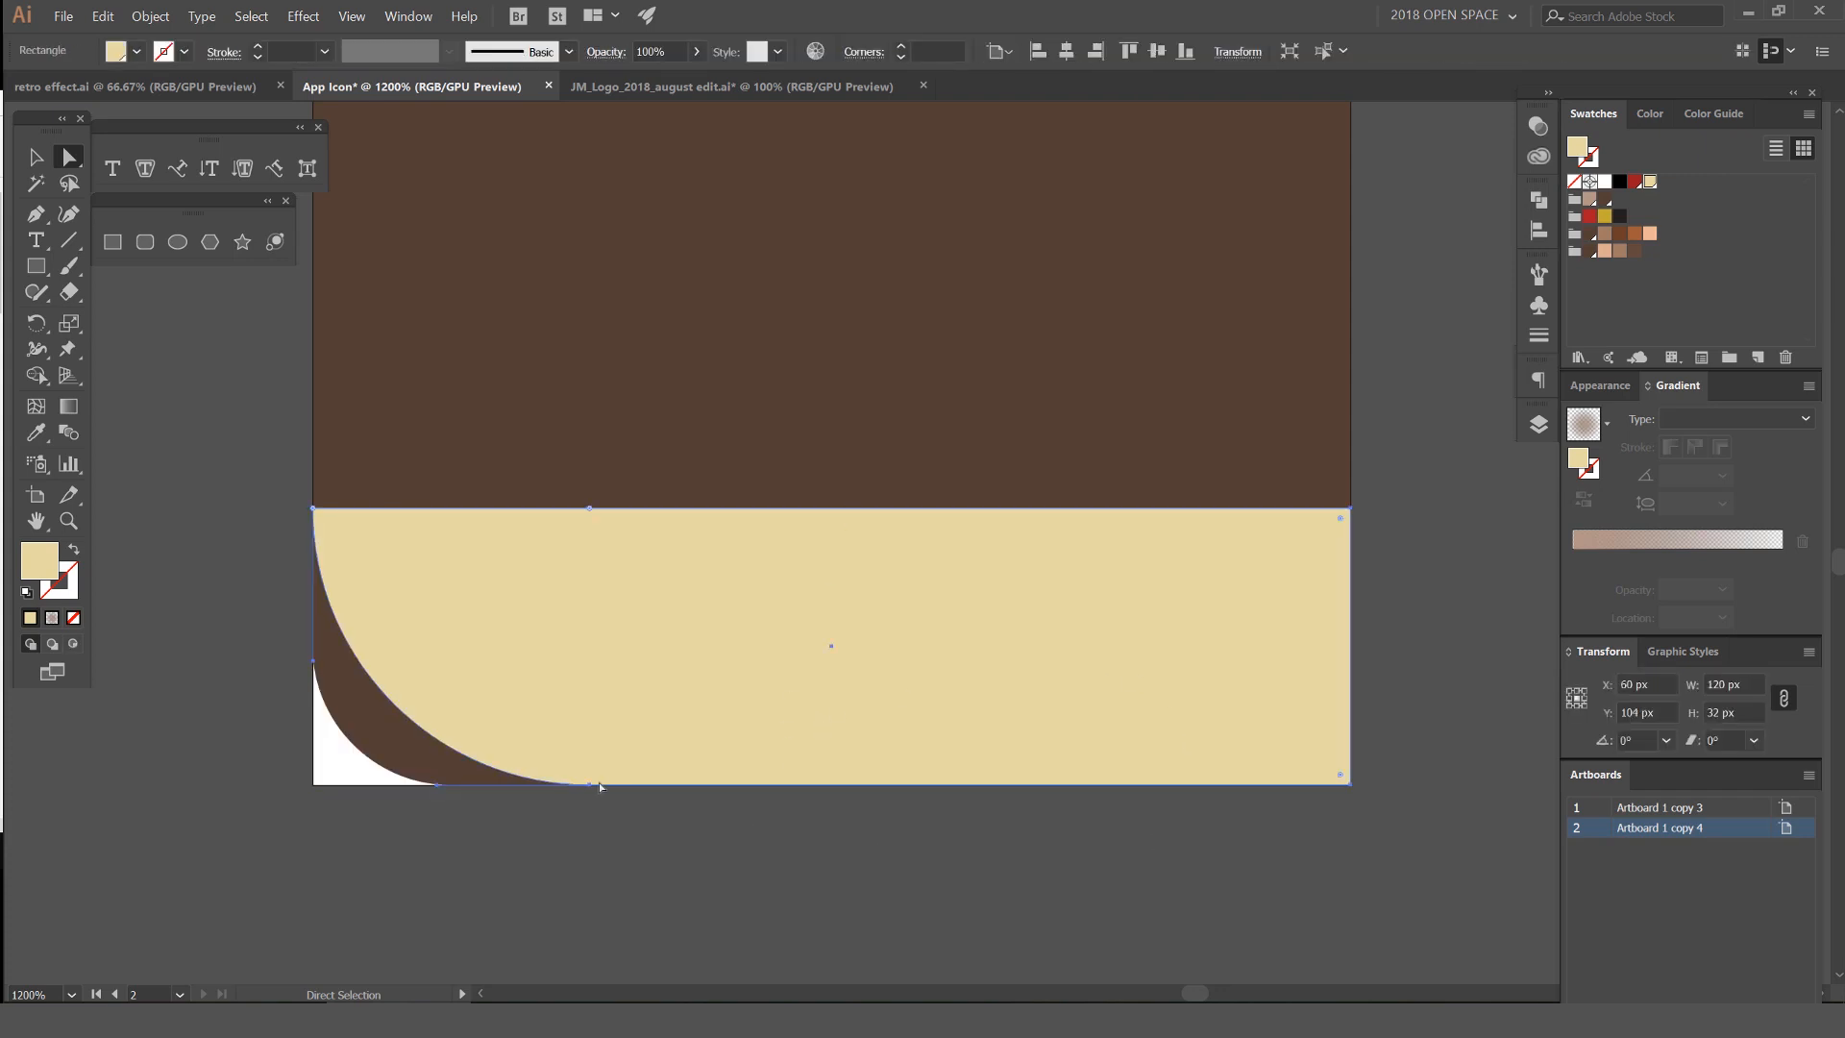
# Raise the cream shape's lower edge to make it 24 px high, then offset the shape inward from the cover's left and lower edges
pyautogui.keyDown('shift'); pyautogui.click(1351, 785); pyautogui.keyUp('shift')
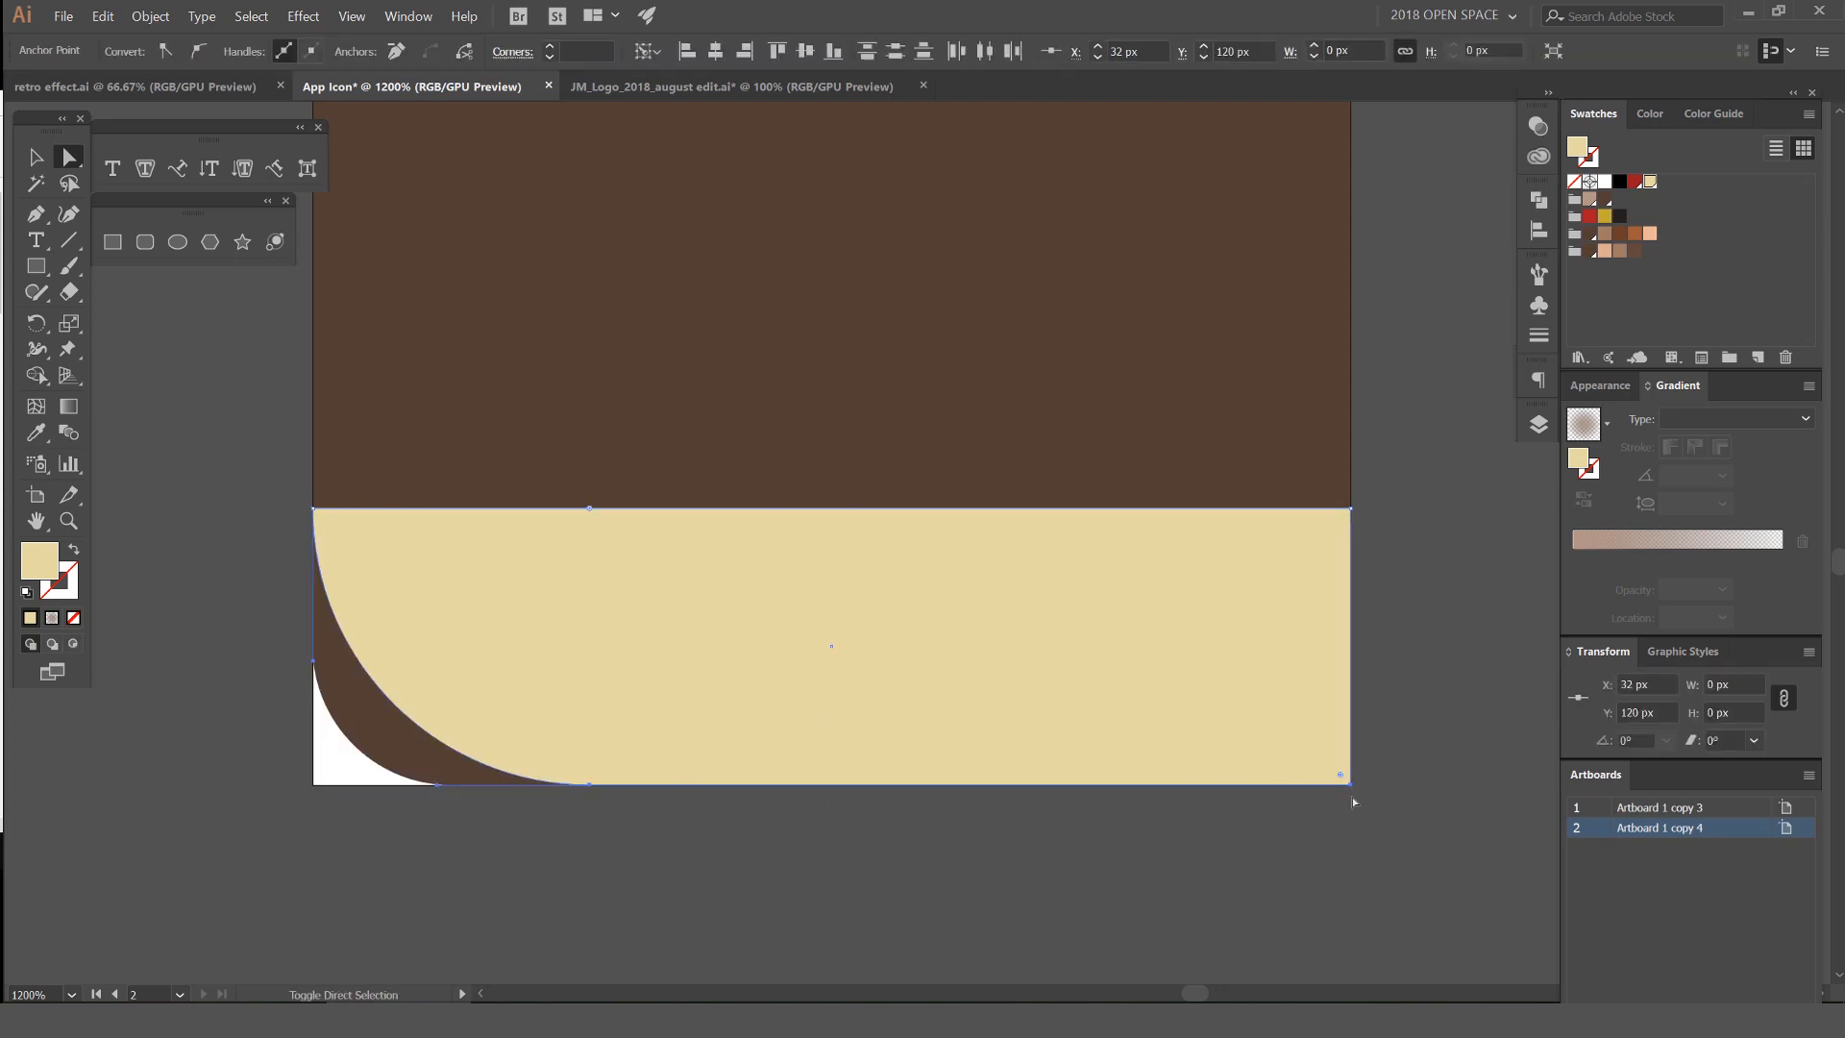
pyautogui.moveTo(1351, 785); pyautogui.dragTo(1350, 717)
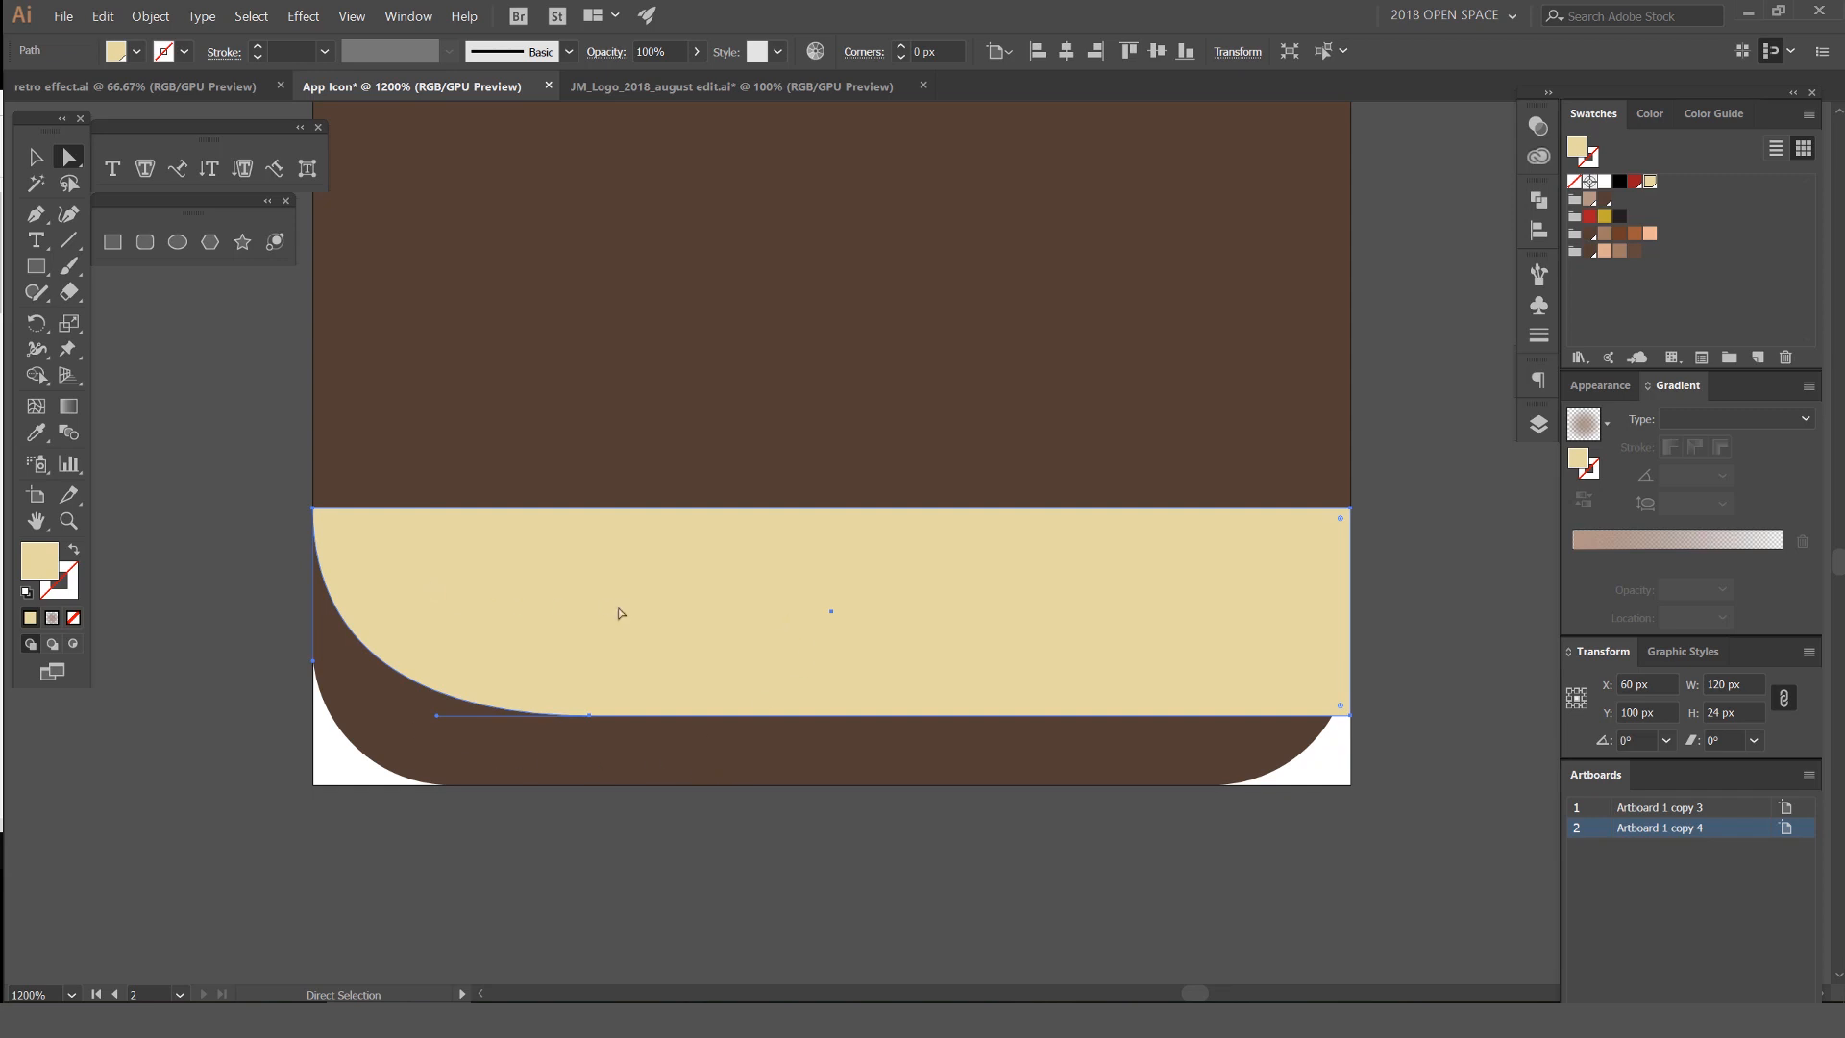
pyautogui.press('v')
pyautogui.moveTo(445, 548); pyautogui.dragTo(499, 553)
pyautogui.press('Down')
pyautogui.press('Down')
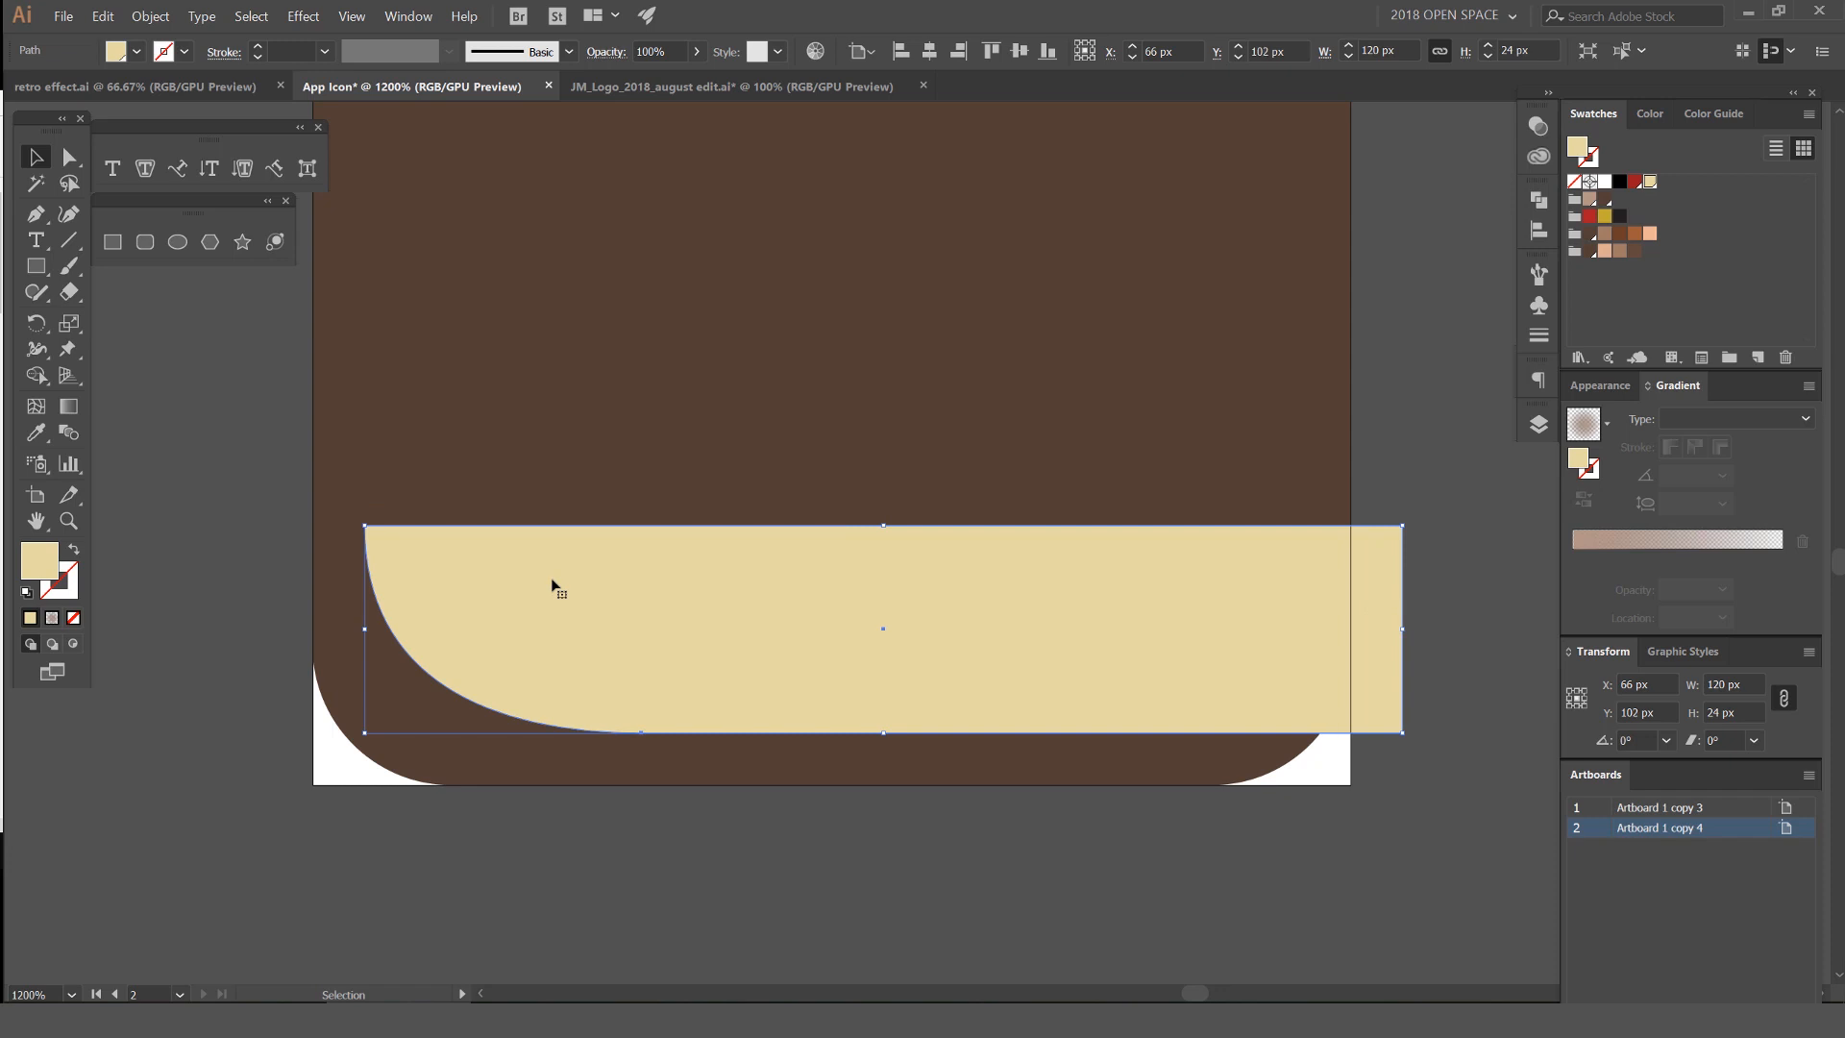
pyautogui.press('Left')
pyautogui.press('Left')
# Narrow the cream shape to 107 px and round its lower-right corner to about 19 px
pyautogui.moveTo(1385, 629); pyautogui.dragTo(1273, 630)
pyautogui.click(1392, 700)
pyautogui.press('a')
pyautogui.click(1267, 728)
pyautogui.moveTo(1267, 729); pyautogui.dragTo(982, 706)
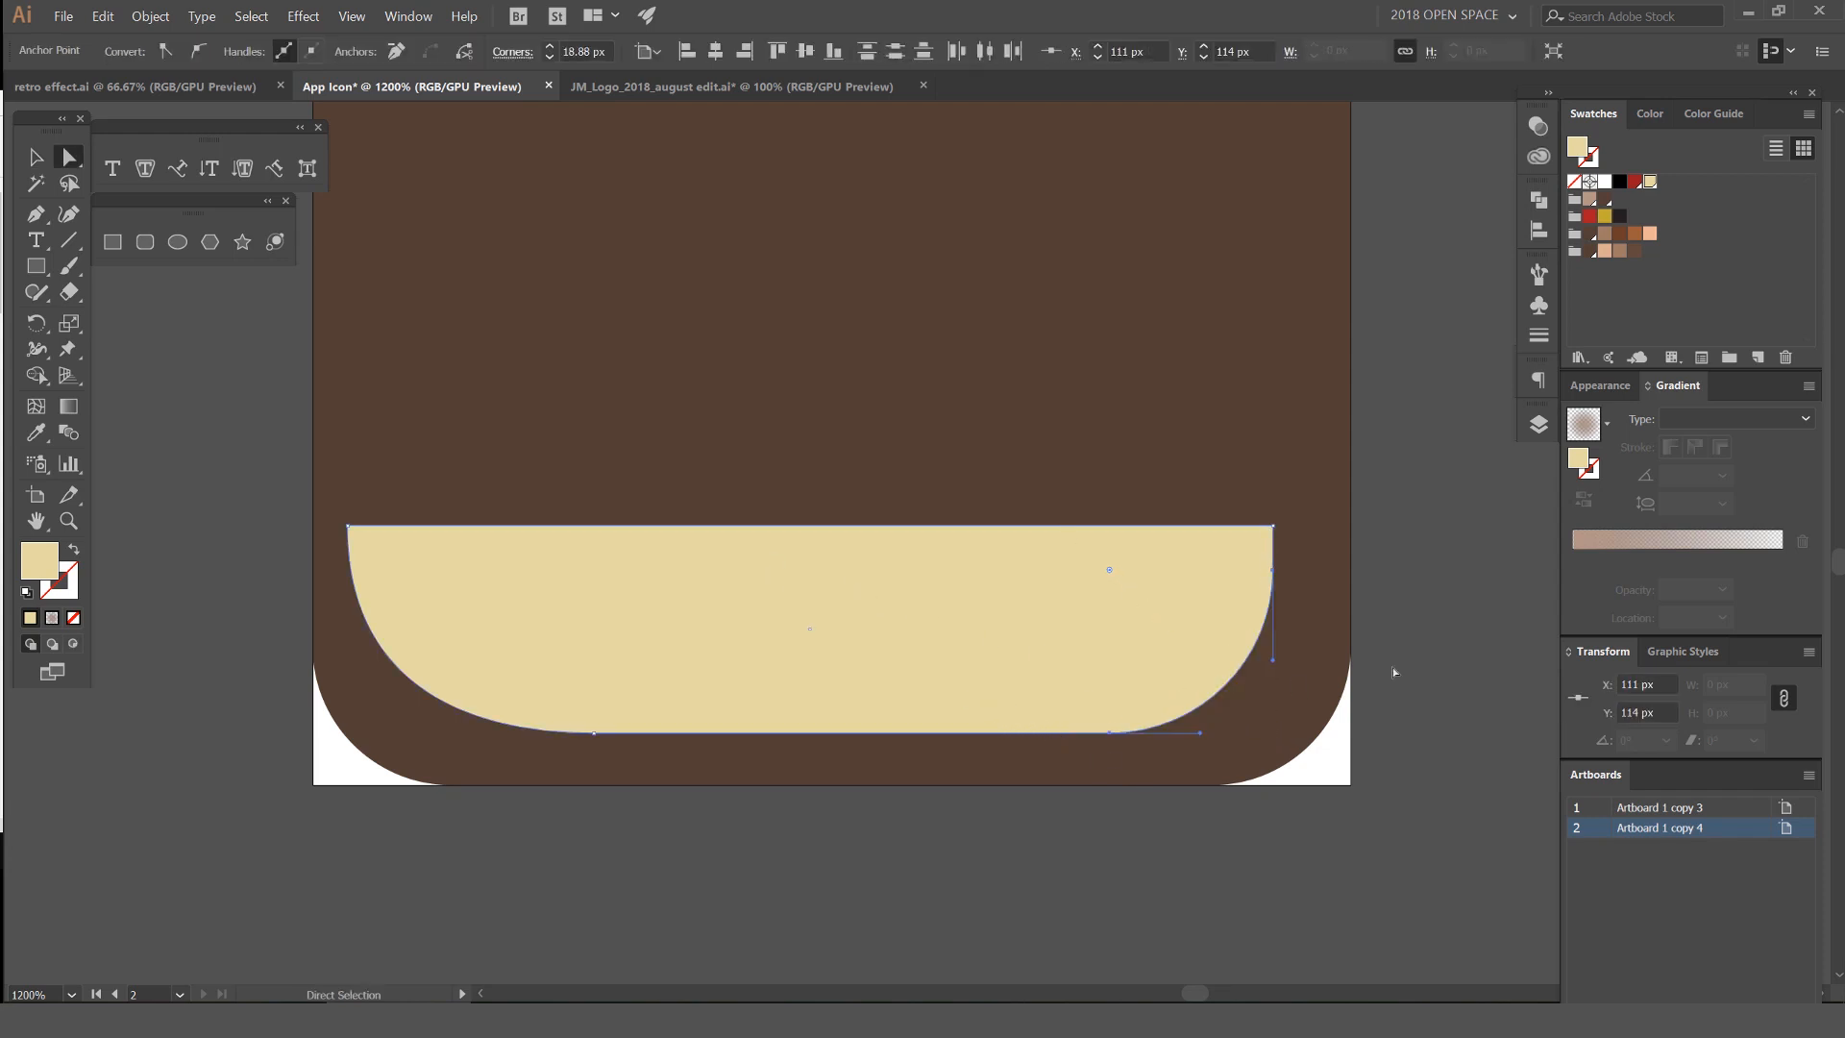
pyautogui.click(1392, 667)
# Widen the cream shape on both sides, leaving equal narrow brown margins left and right
pyautogui.scroll(-3, 1398, 664)
pyautogui.moveTo(1433, 643); pyautogui.dragTo(1281, 646)
pyautogui.press('v')
pyautogui.click(1157, 651)
pyautogui.scroll(3, 1240, 634)
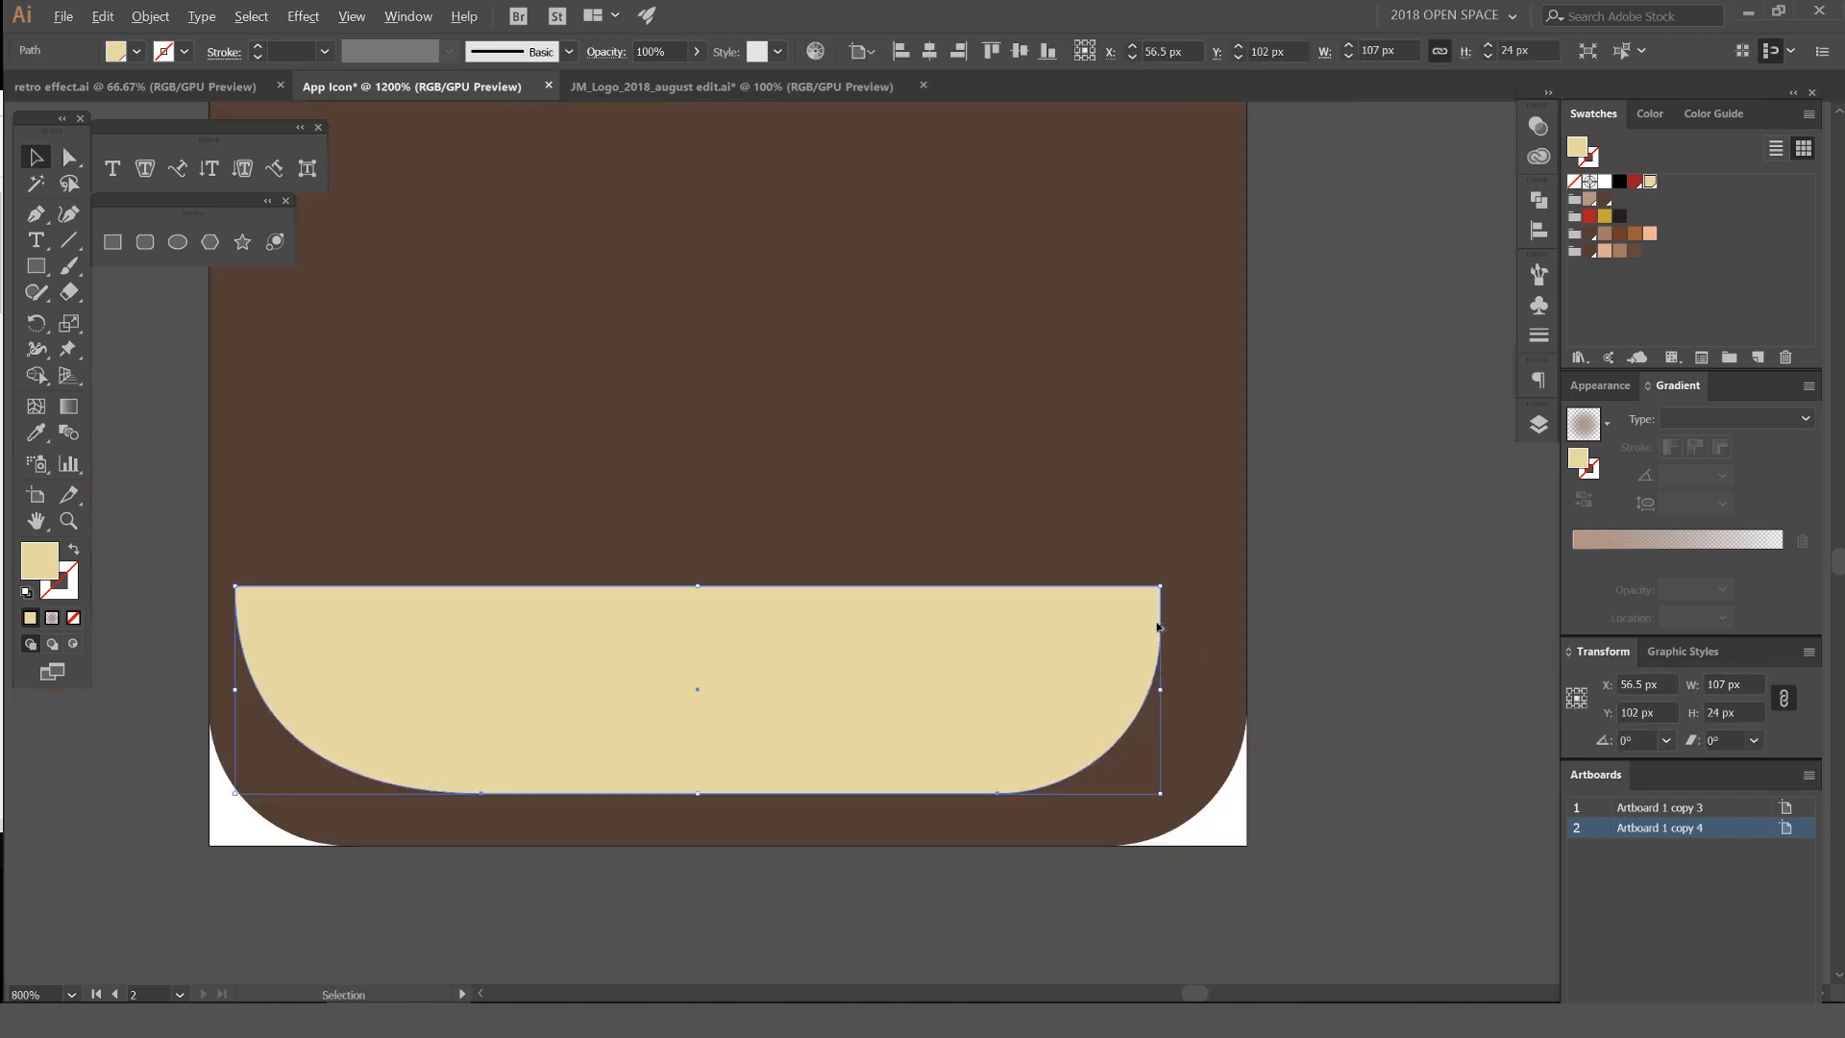
pyautogui.moveTo(1162, 688); pyautogui.dragTo(1226, 682)
pyautogui.scroll(1, 1227, 680)
pyautogui.scroll(3, 1205, 702)
pyautogui.moveTo(1126, 654); pyautogui.dragTo(1180, 655)
pyautogui.scroll(-5, 1278, 654)
pyautogui.click(1388, 601)
pyautogui.moveTo(1410, 578); pyautogui.dragTo(1366, 575)
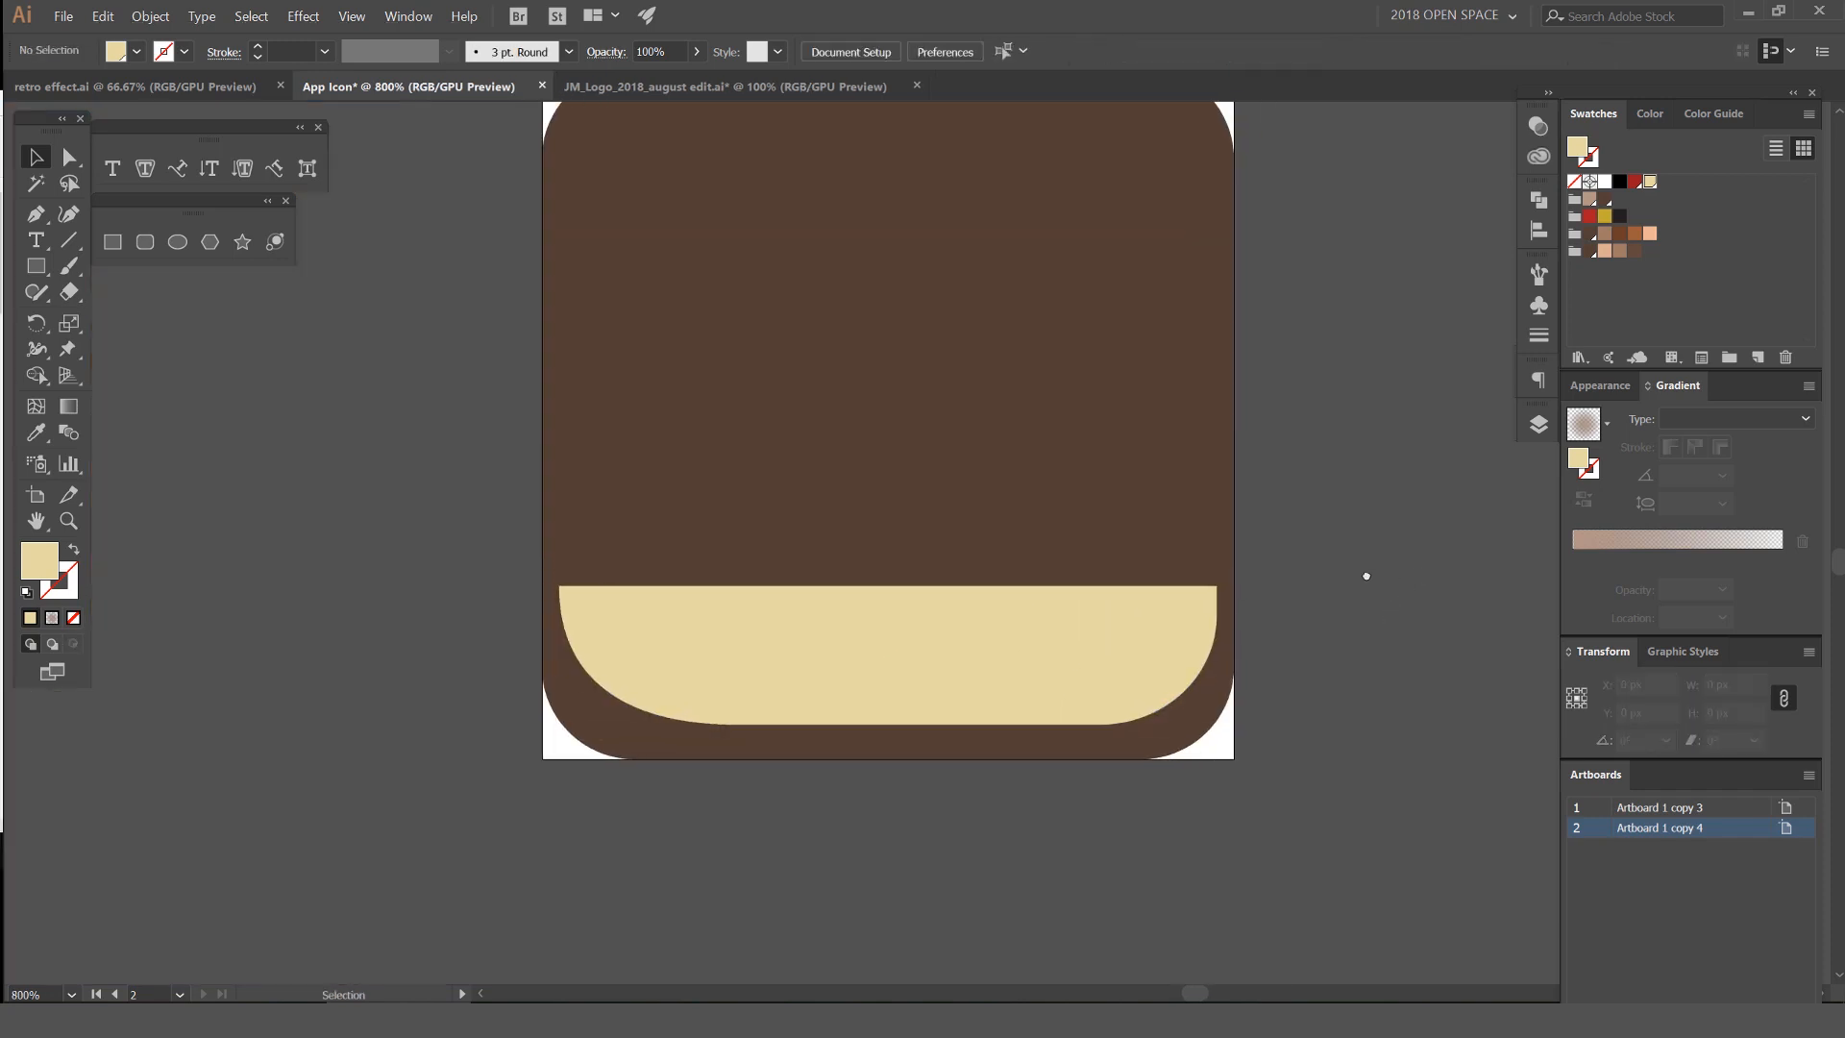
# Draw a 17 x 11 px rectangle hanging from the cream shape's upper edge near its left end, and fill it with red
pyautogui.scroll(-2, 1399, 574)
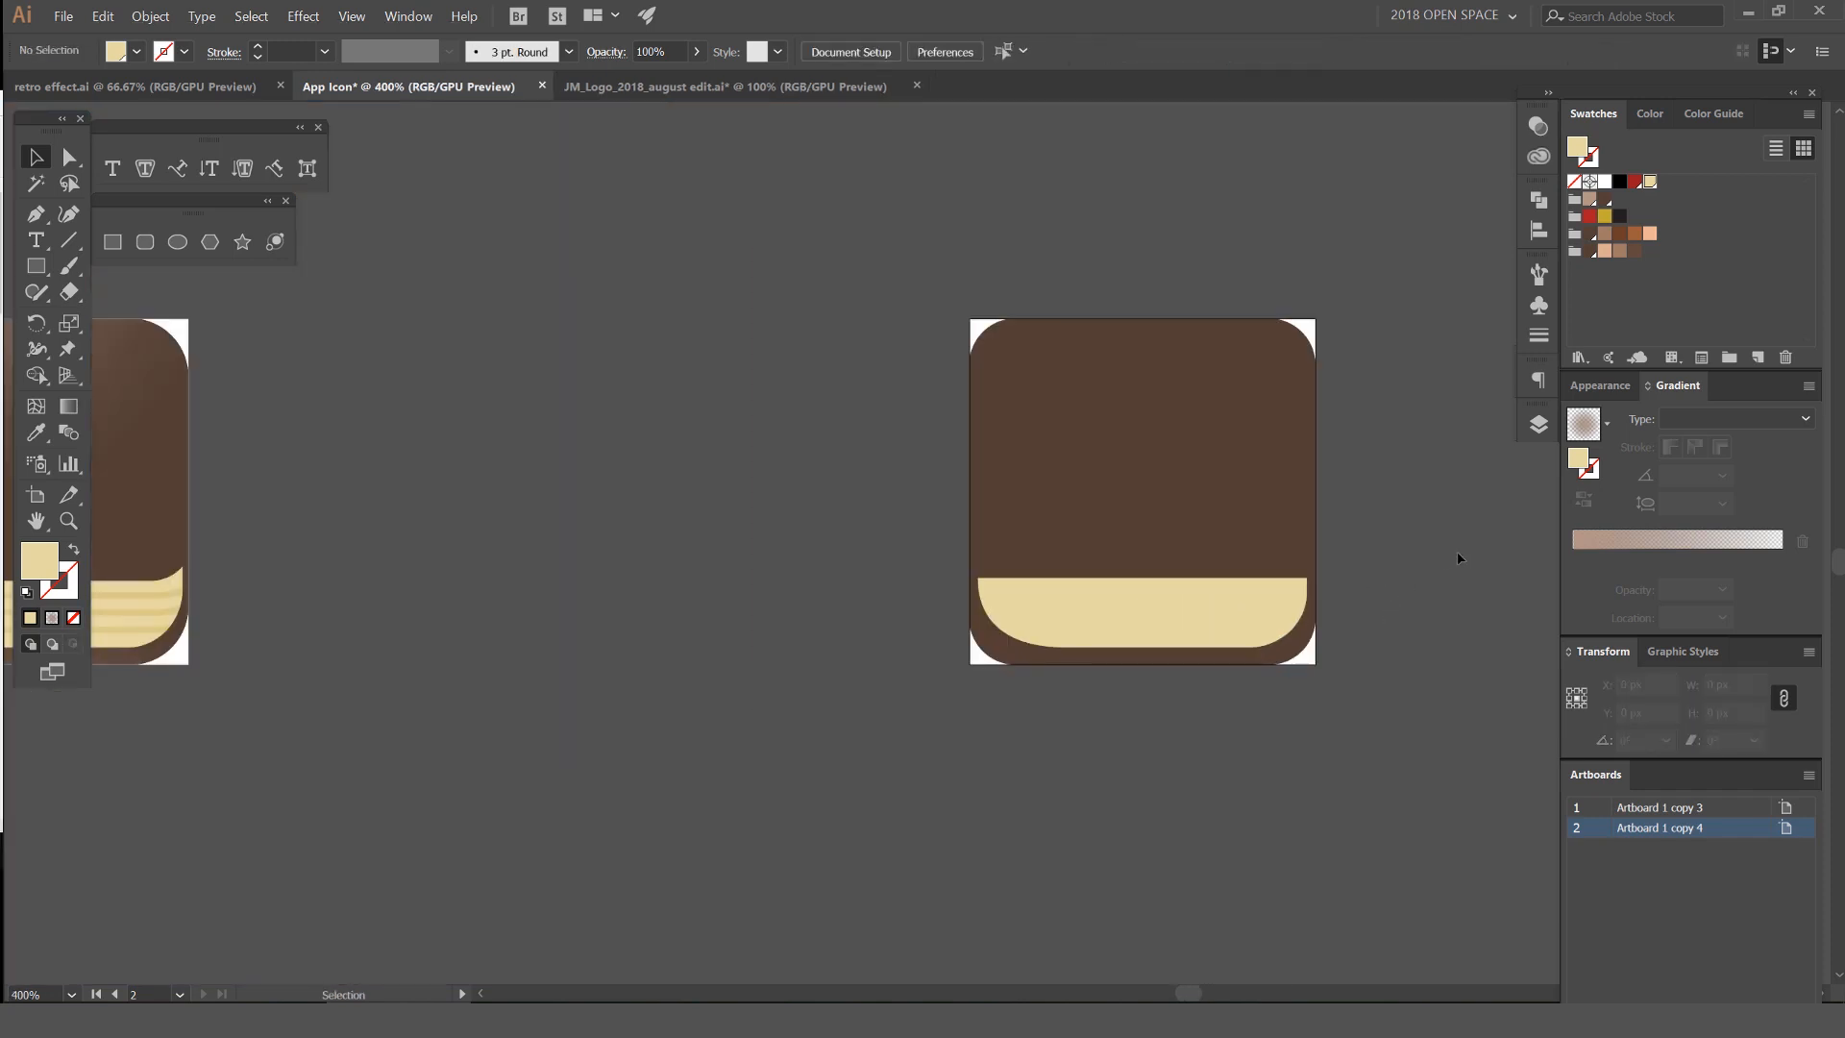
pyautogui.scroll(3, 1353, 599)
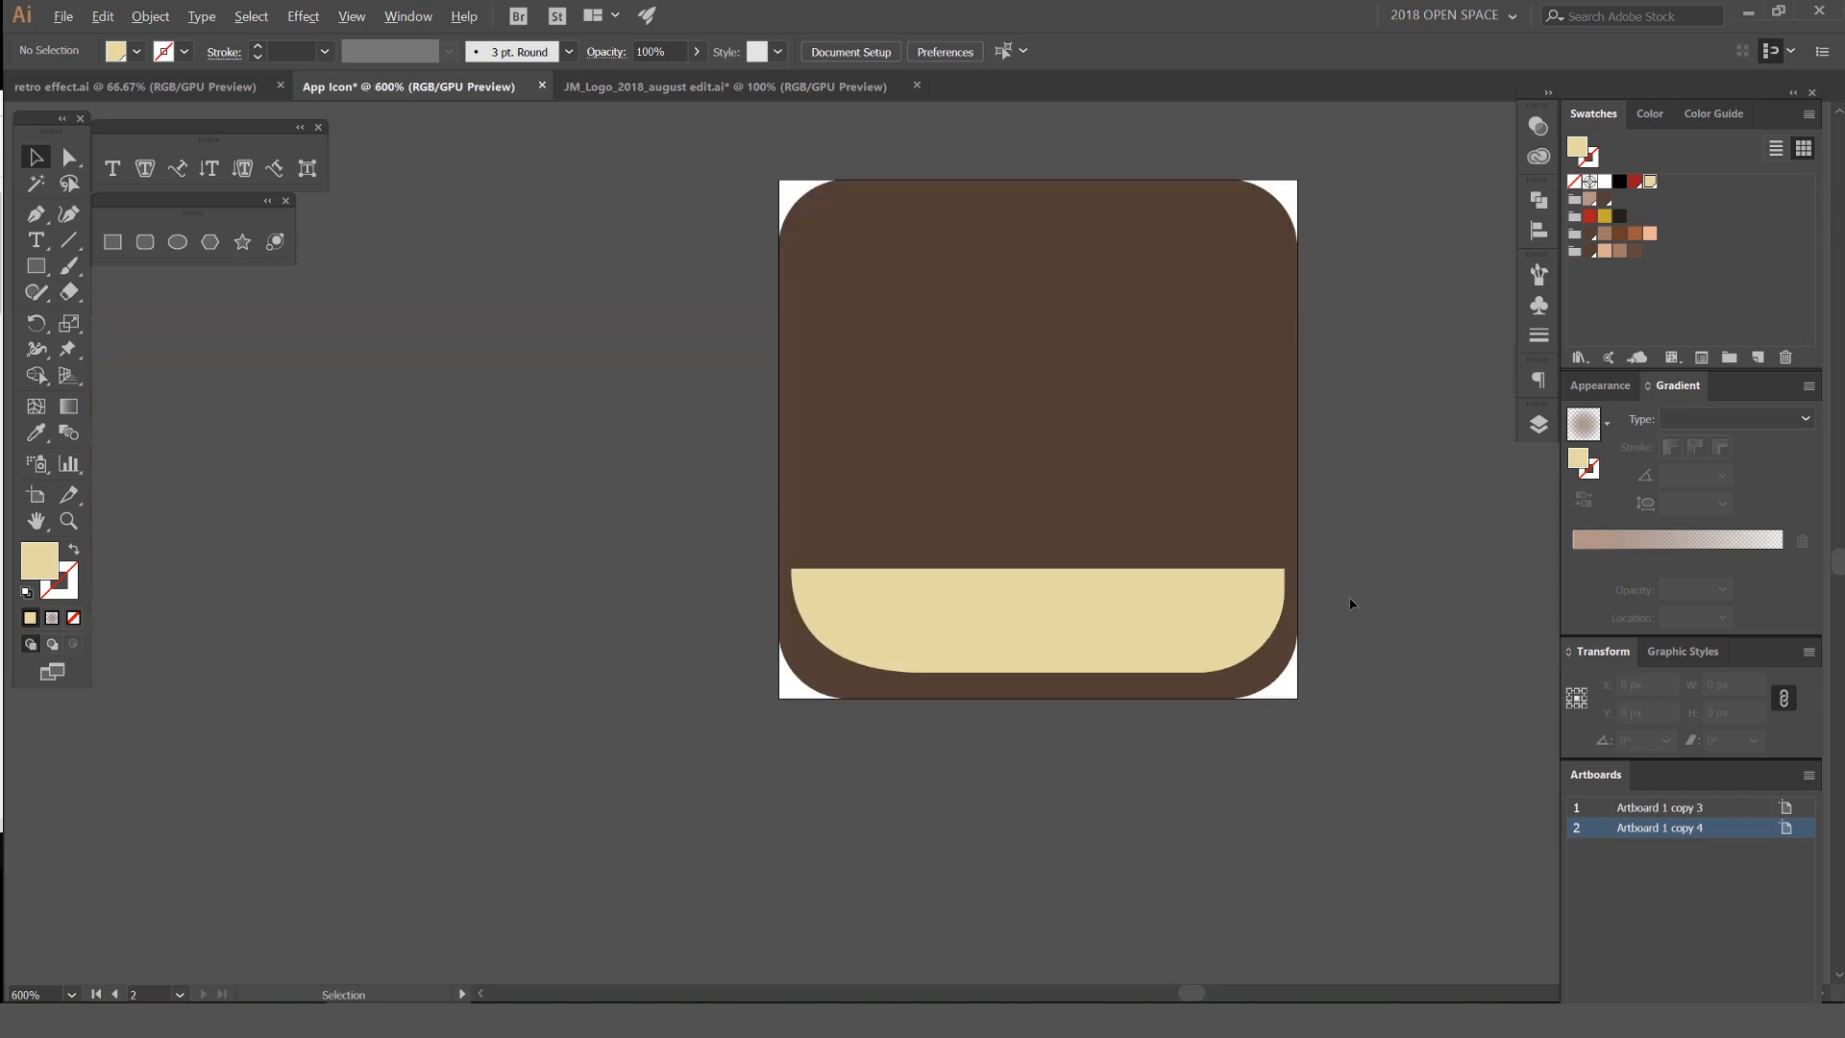
pyautogui.moveTo(623, 852); pyautogui.dragTo(1037, 778)
pyautogui.moveTo(948, 692); pyautogui.dragTo(848, 837)
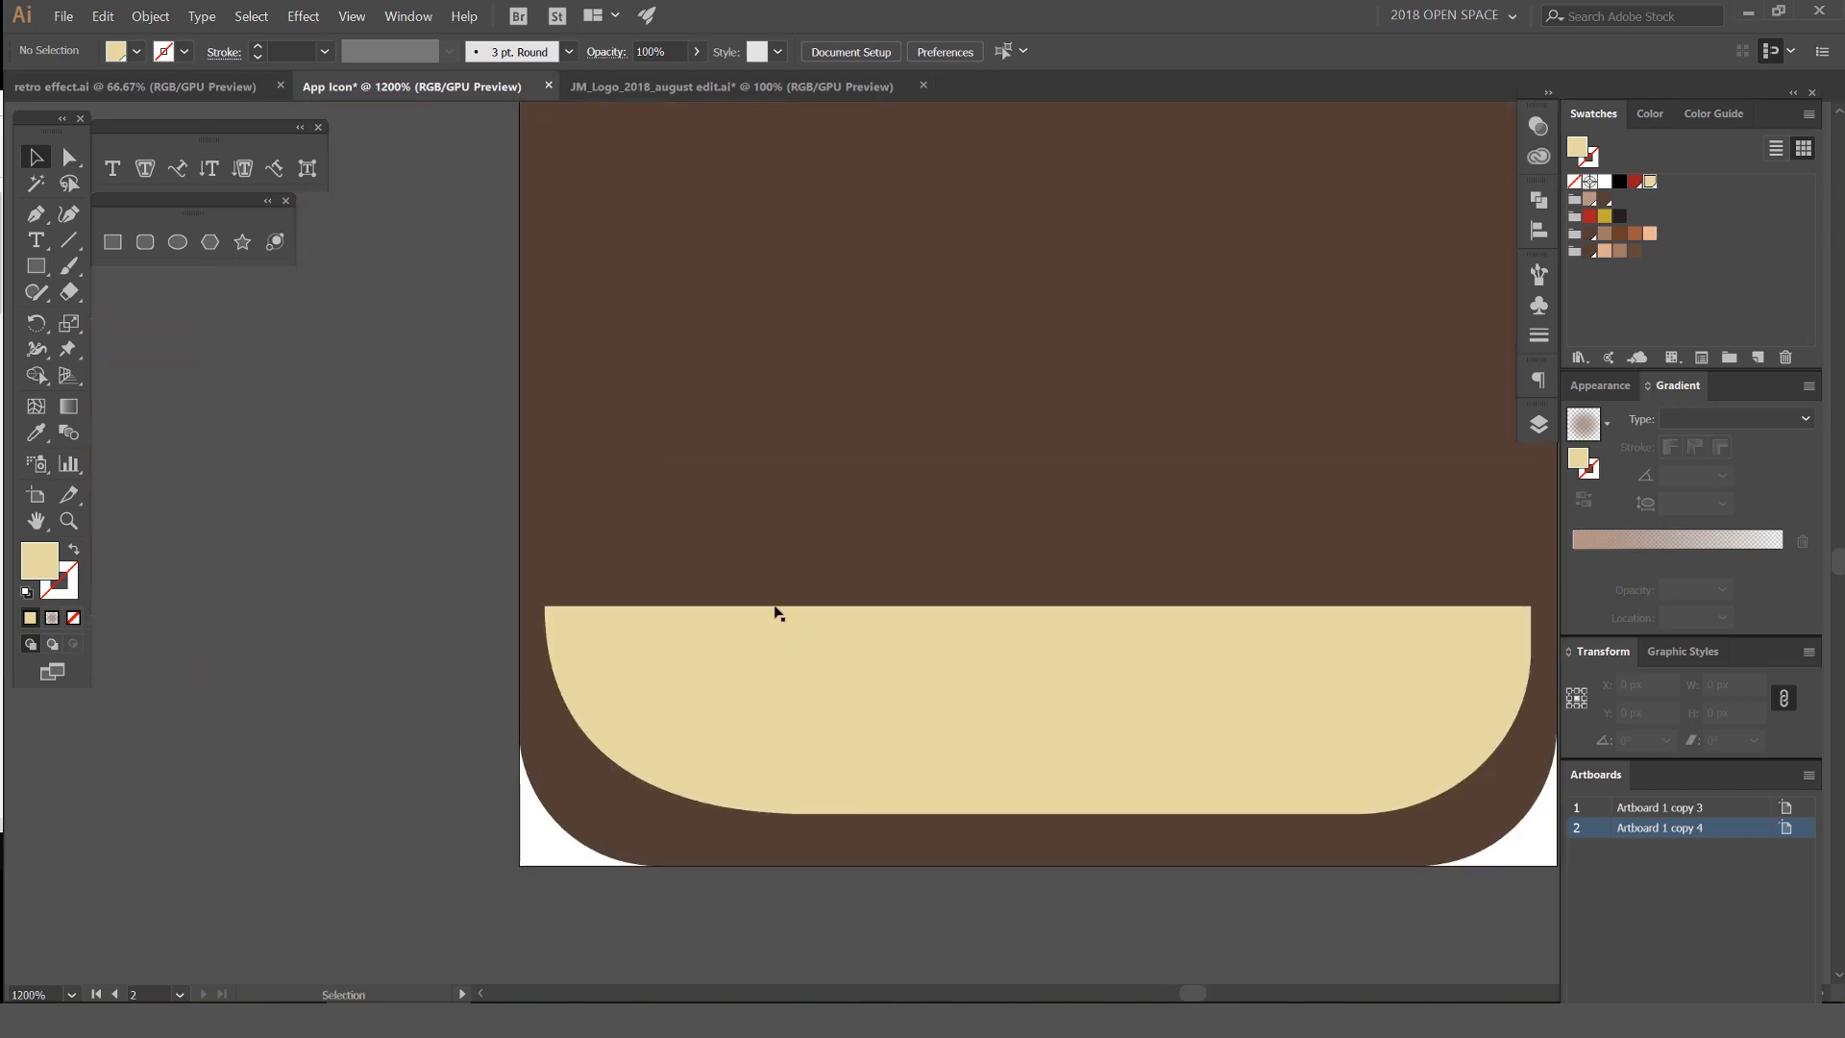
pyautogui.press('m')
pyautogui.scroll(1, 754, 629)
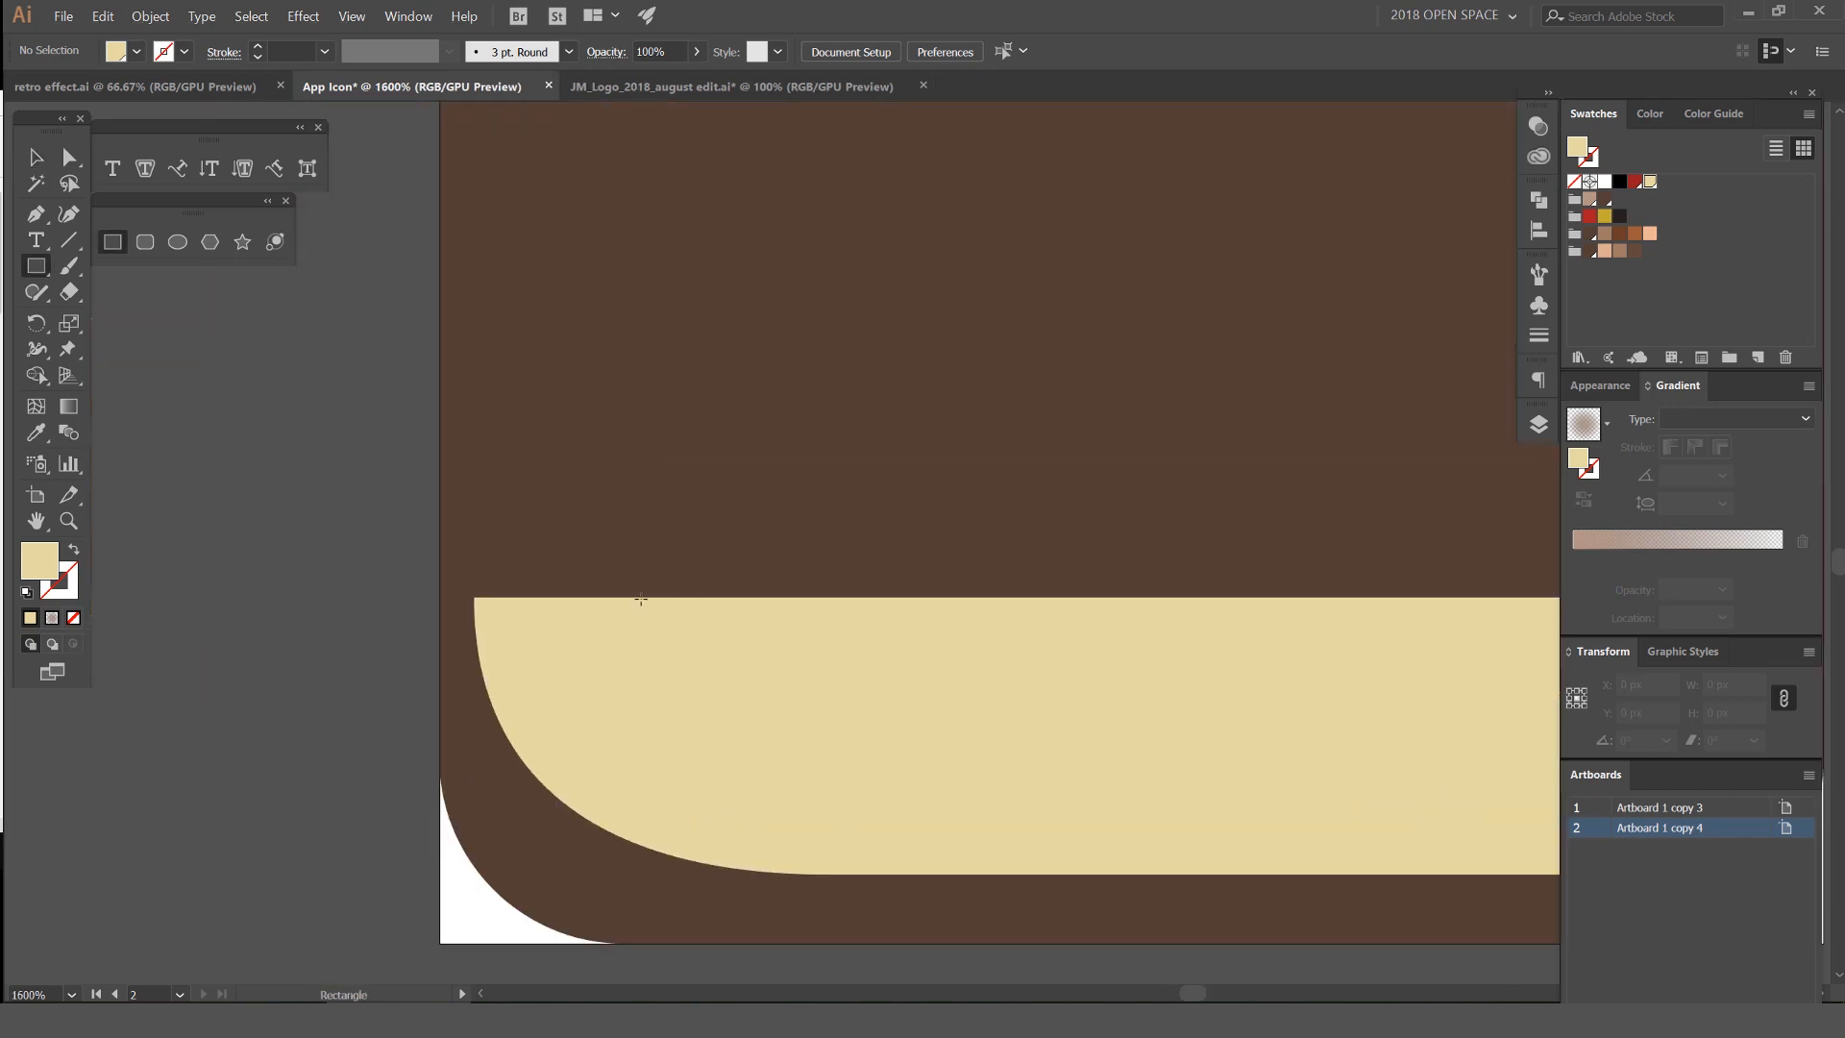
pyautogui.moveTo(634, 598); pyautogui.dragTo(834, 723)
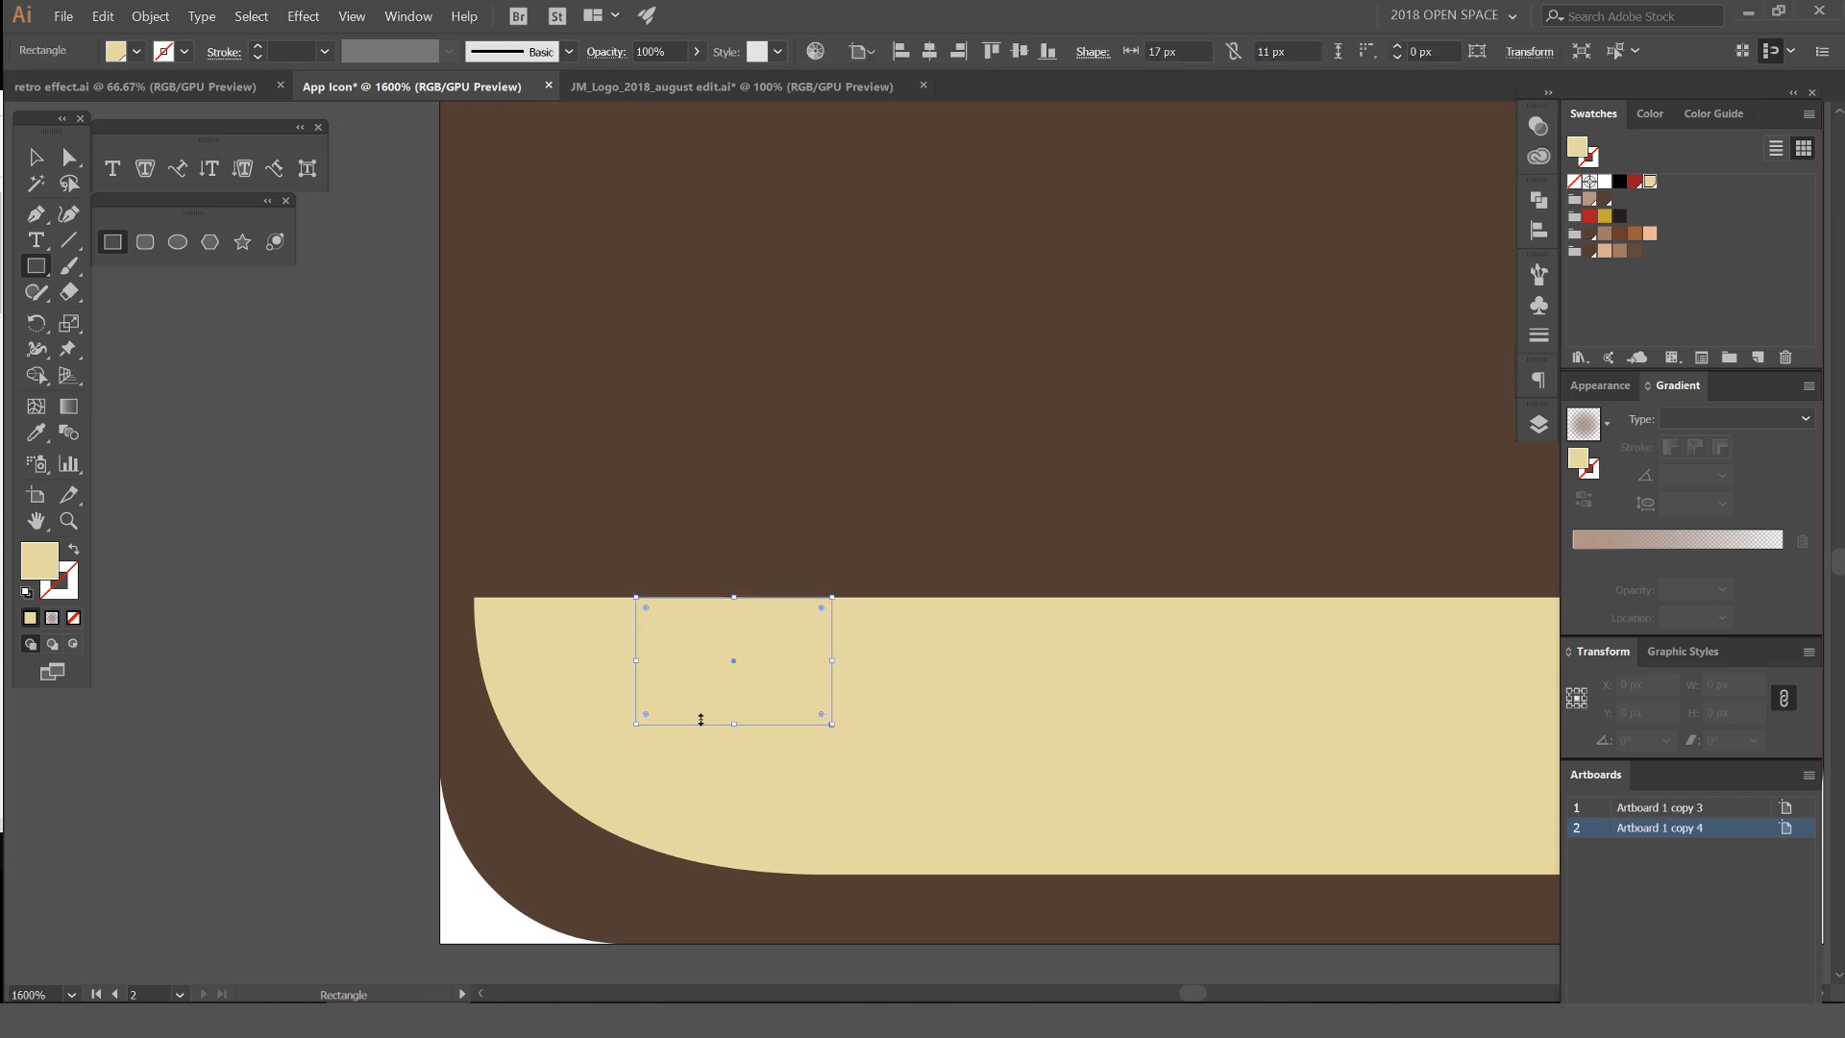
pyautogui.scroll(3, 706, 726)
pyautogui.click(1591, 217)
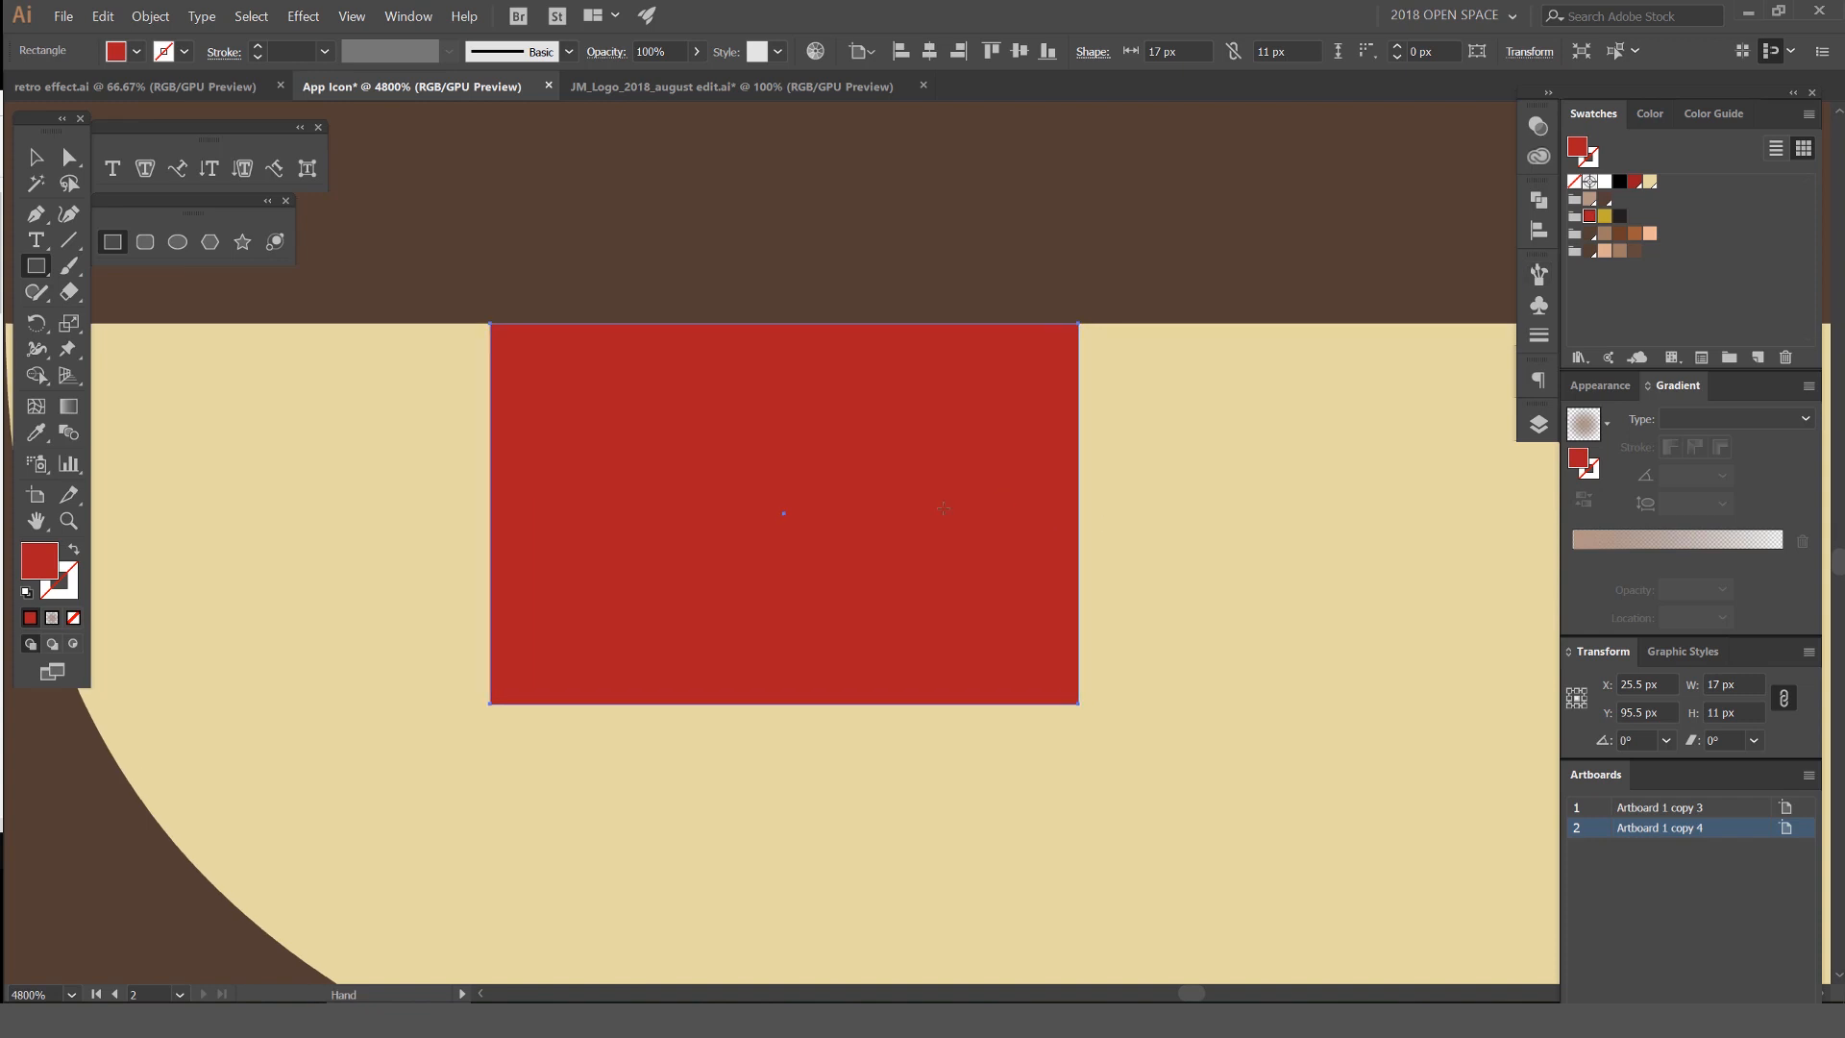
# Add an anchor point at the middle of the red rectangle's lower edge and move it up to form a V-shaped bookmark notch
pyautogui.press('v')
pyautogui.scroll(-2, 865, 617)
pyautogui.scroll(2, 867, 589)
pyautogui.press('p')
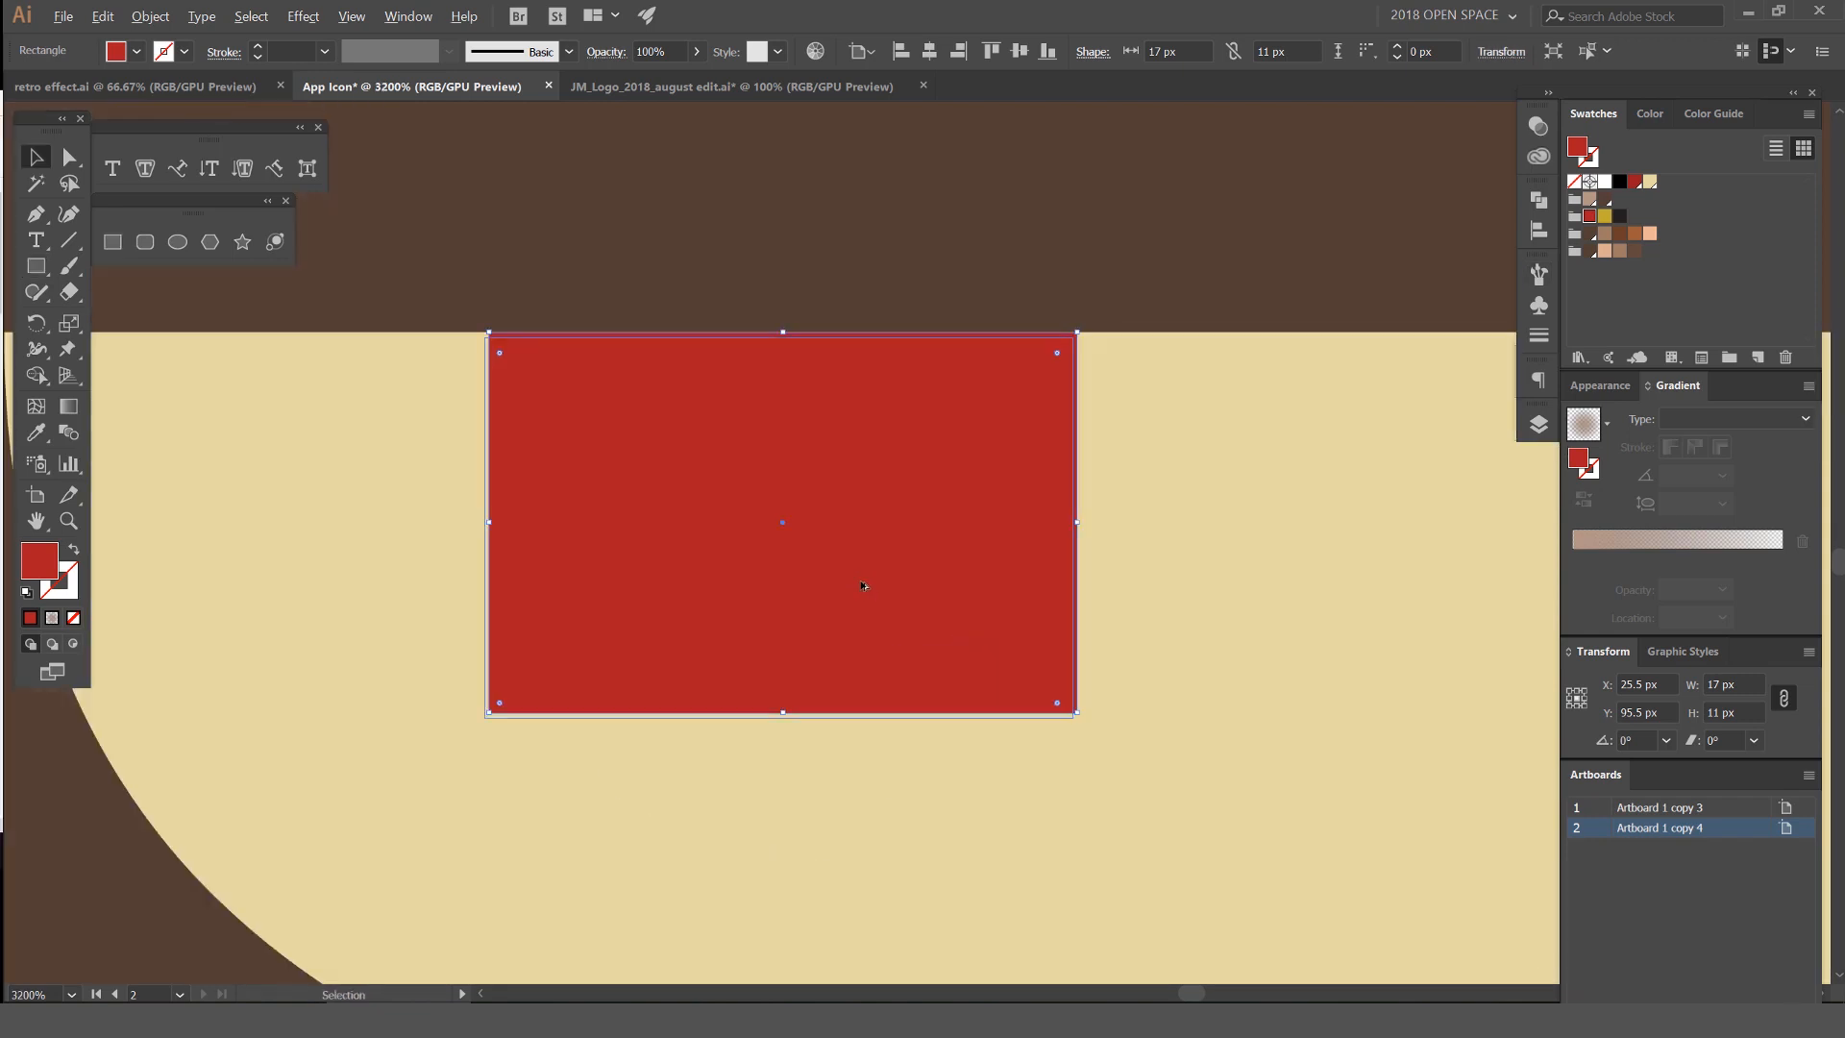
pyautogui.click(783, 713)
pyautogui.scroll(3, 787, 717)
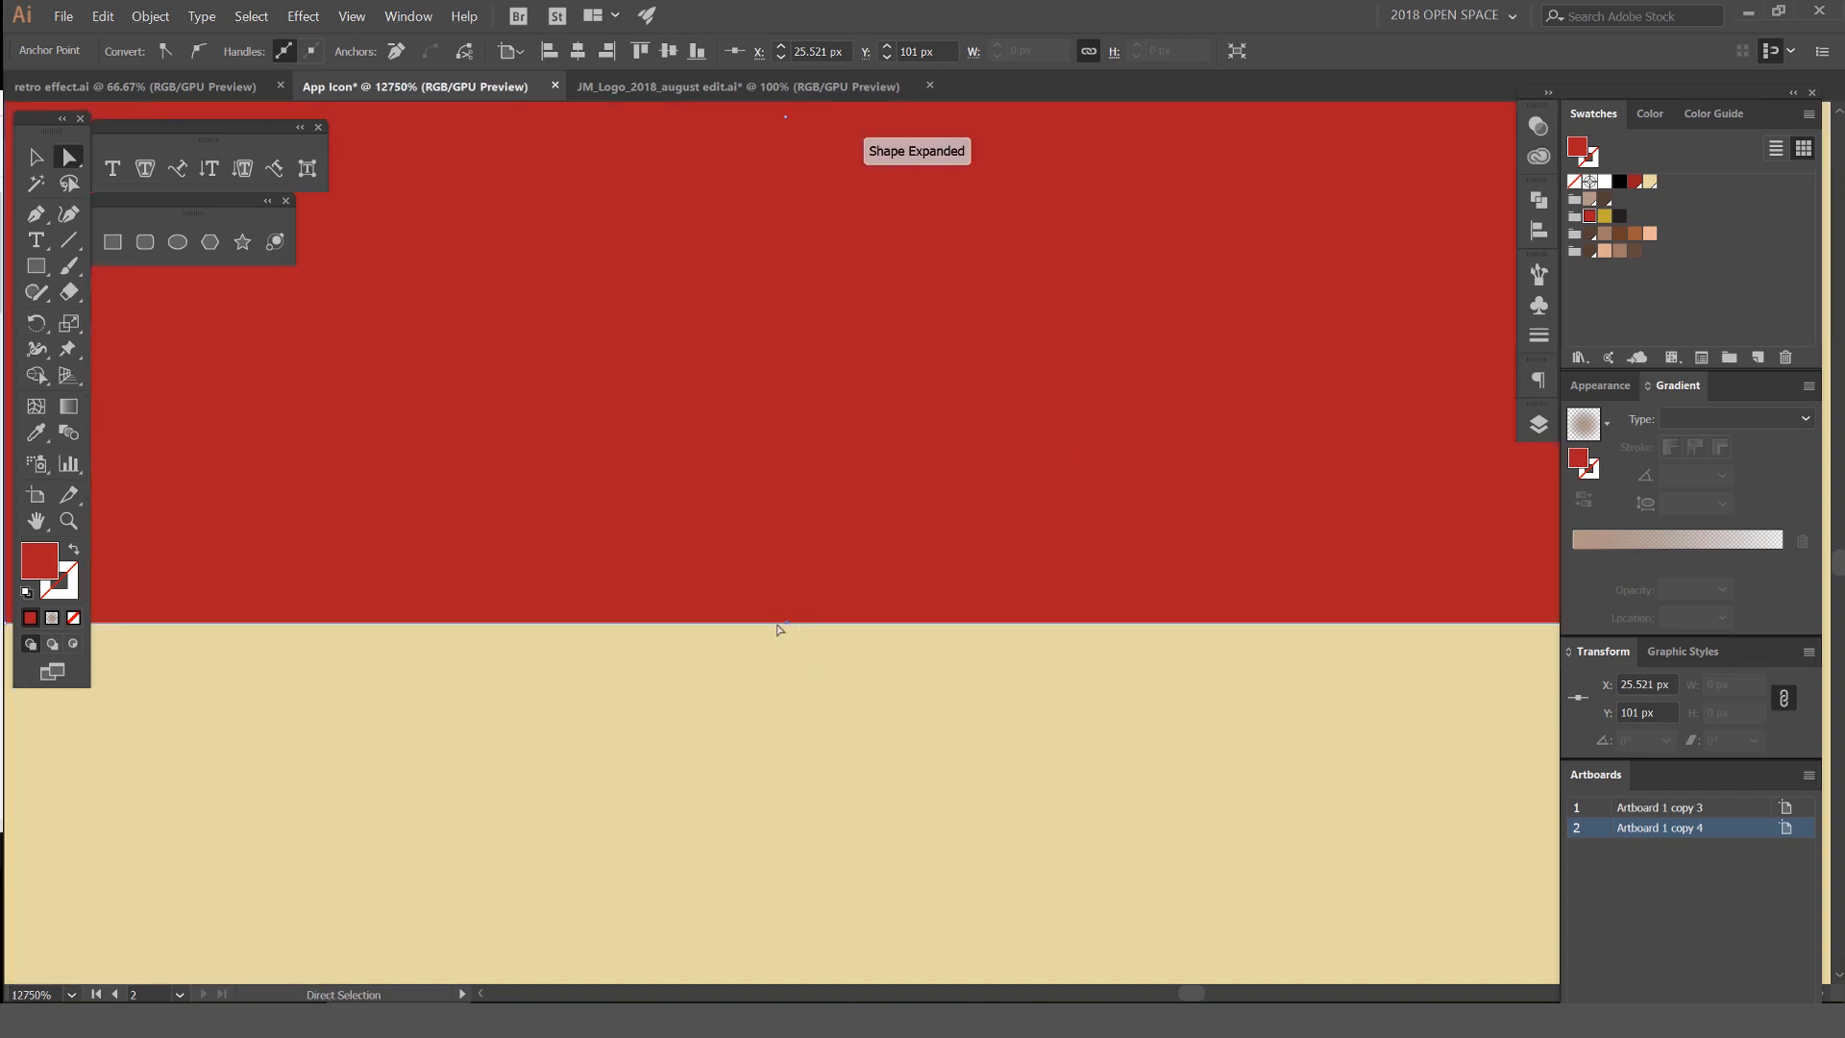
pyautogui.scroll(-4, 787, 634)
pyautogui.scroll(1, 782, 638)
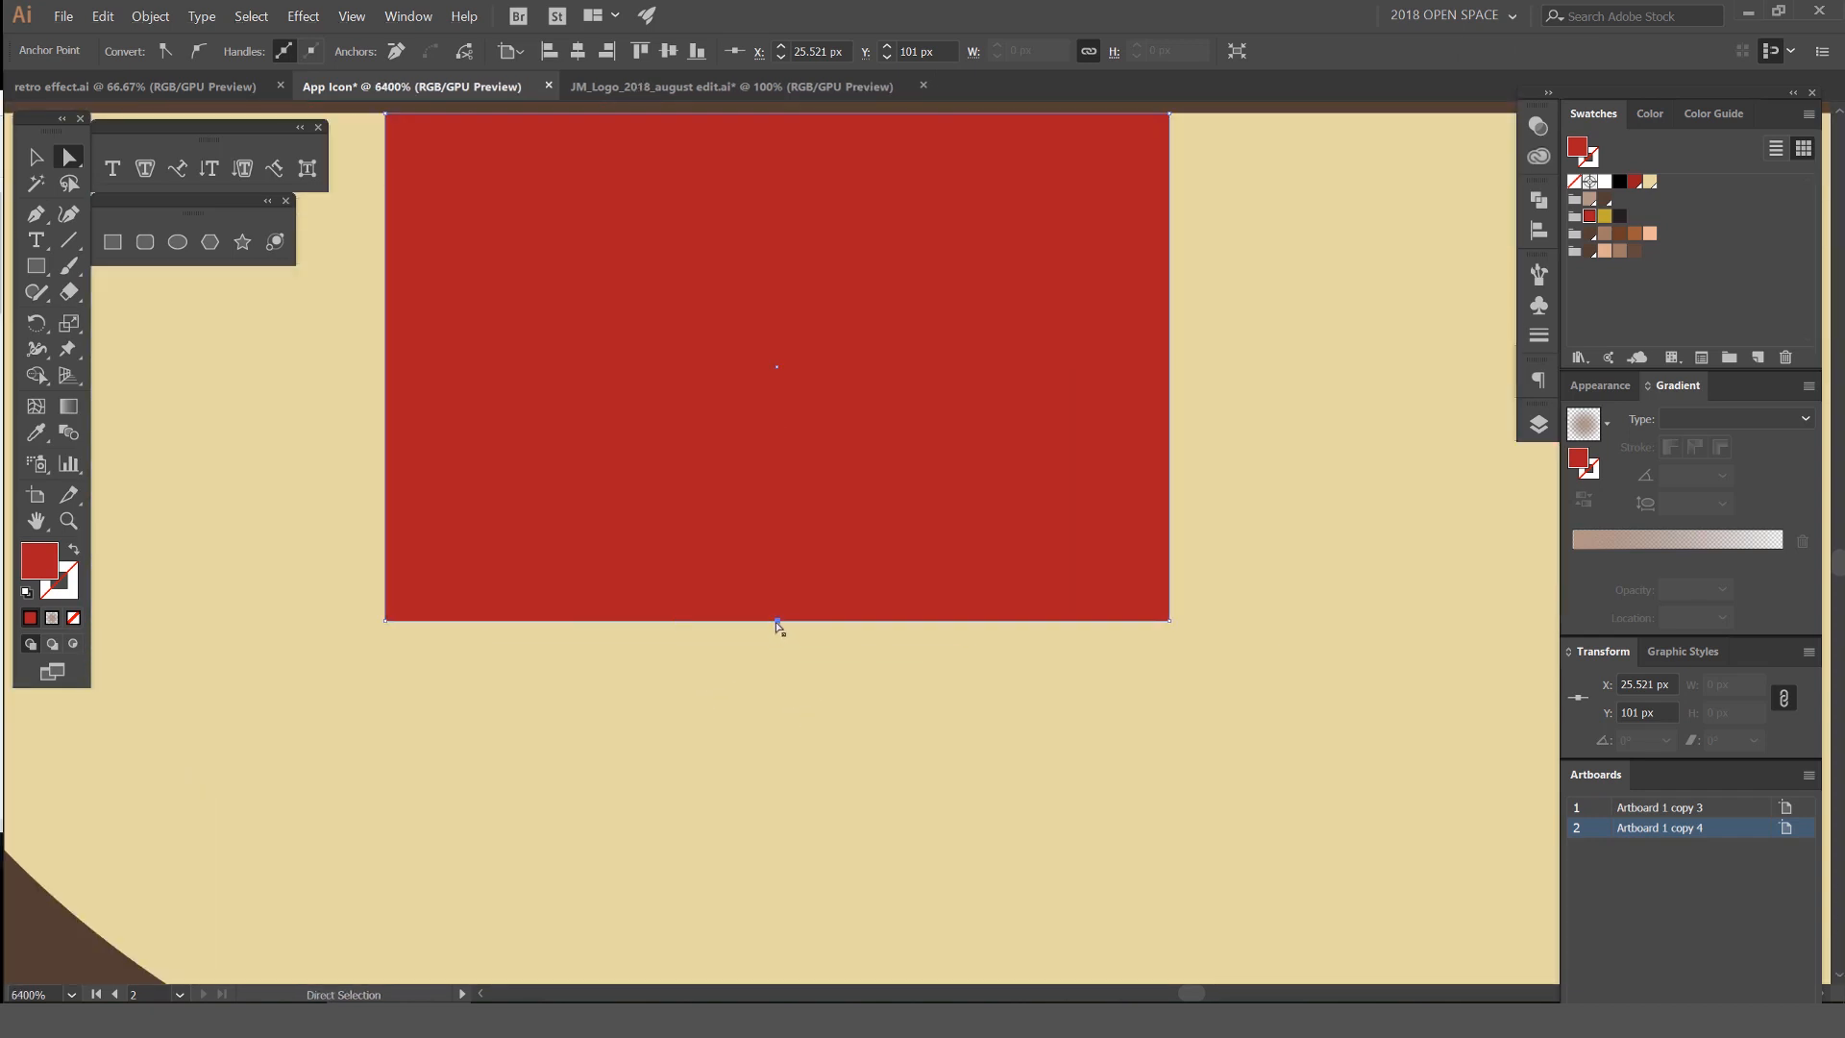
pyautogui.moveTo(796, 620); pyautogui.dragTo(783, 382)
pyautogui.scroll(-2, 783, 394)
pyautogui.hotkey('alt', 'v')
pyautogui.click(809, 723)
pyautogui.press('v')
pyautogui.click(795, 383)
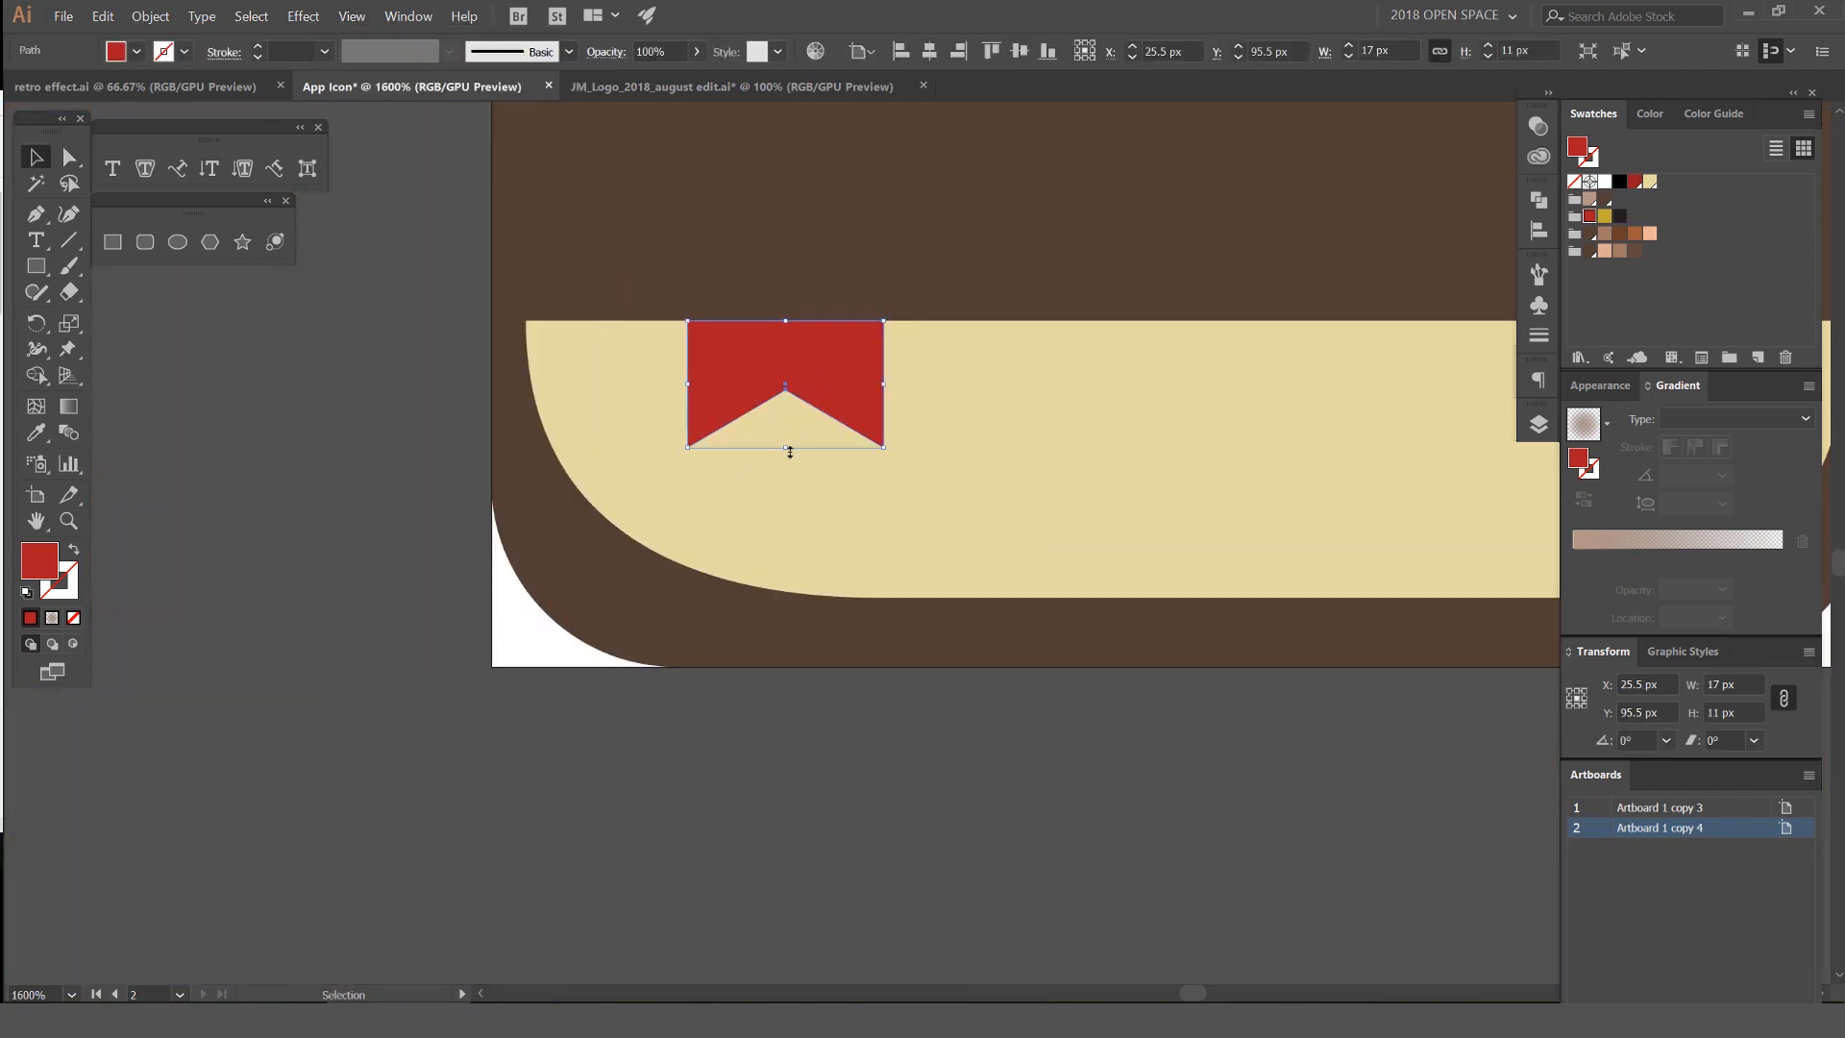
# Stretch the red bookmark downward to a height of 13 px and shift it slightly to the right
pyautogui.moveTo(790, 452); pyautogui.dragTo(790, 472)
pyautogui.moveTo(831, 396); pyautogui.dragTo(879, 384)
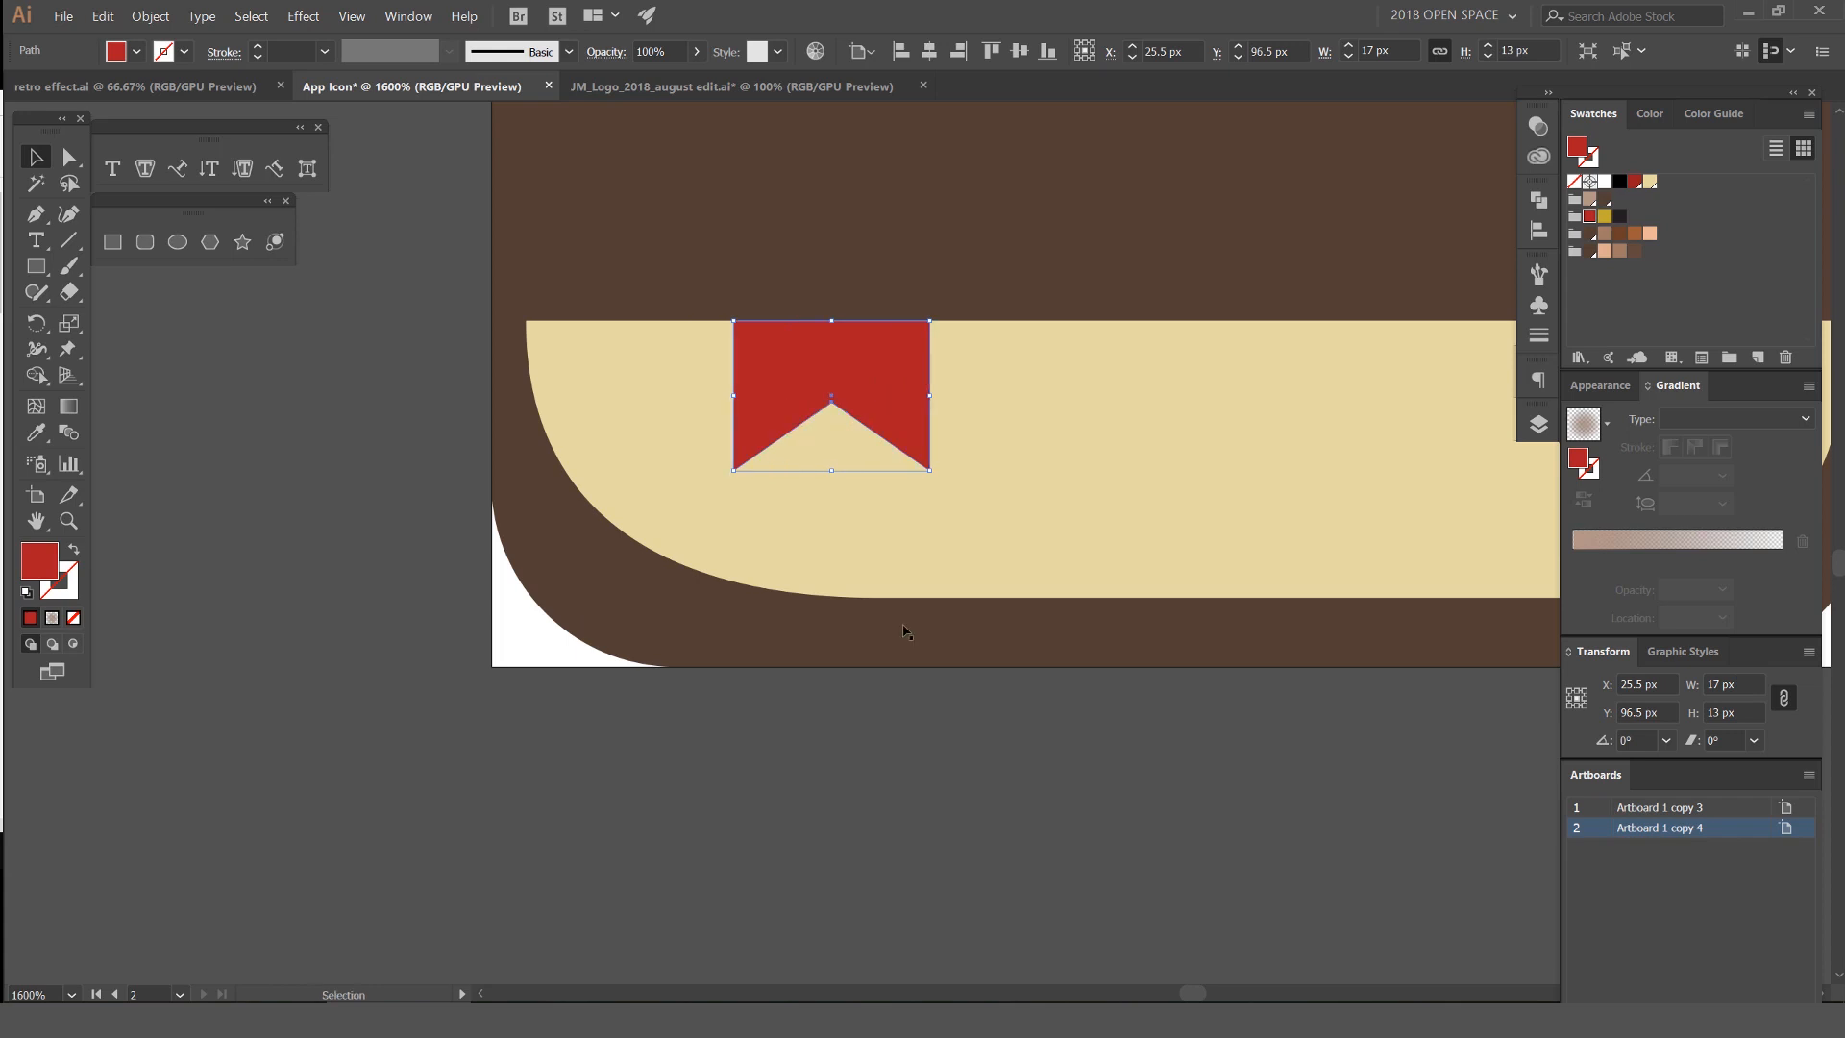
pyautogui.click(1005, 734)
pyautogui.scroll(-2, 1007, 734)
pyautogui.moveTo(1073, 745); pyautogui.dragTo(931, 743)
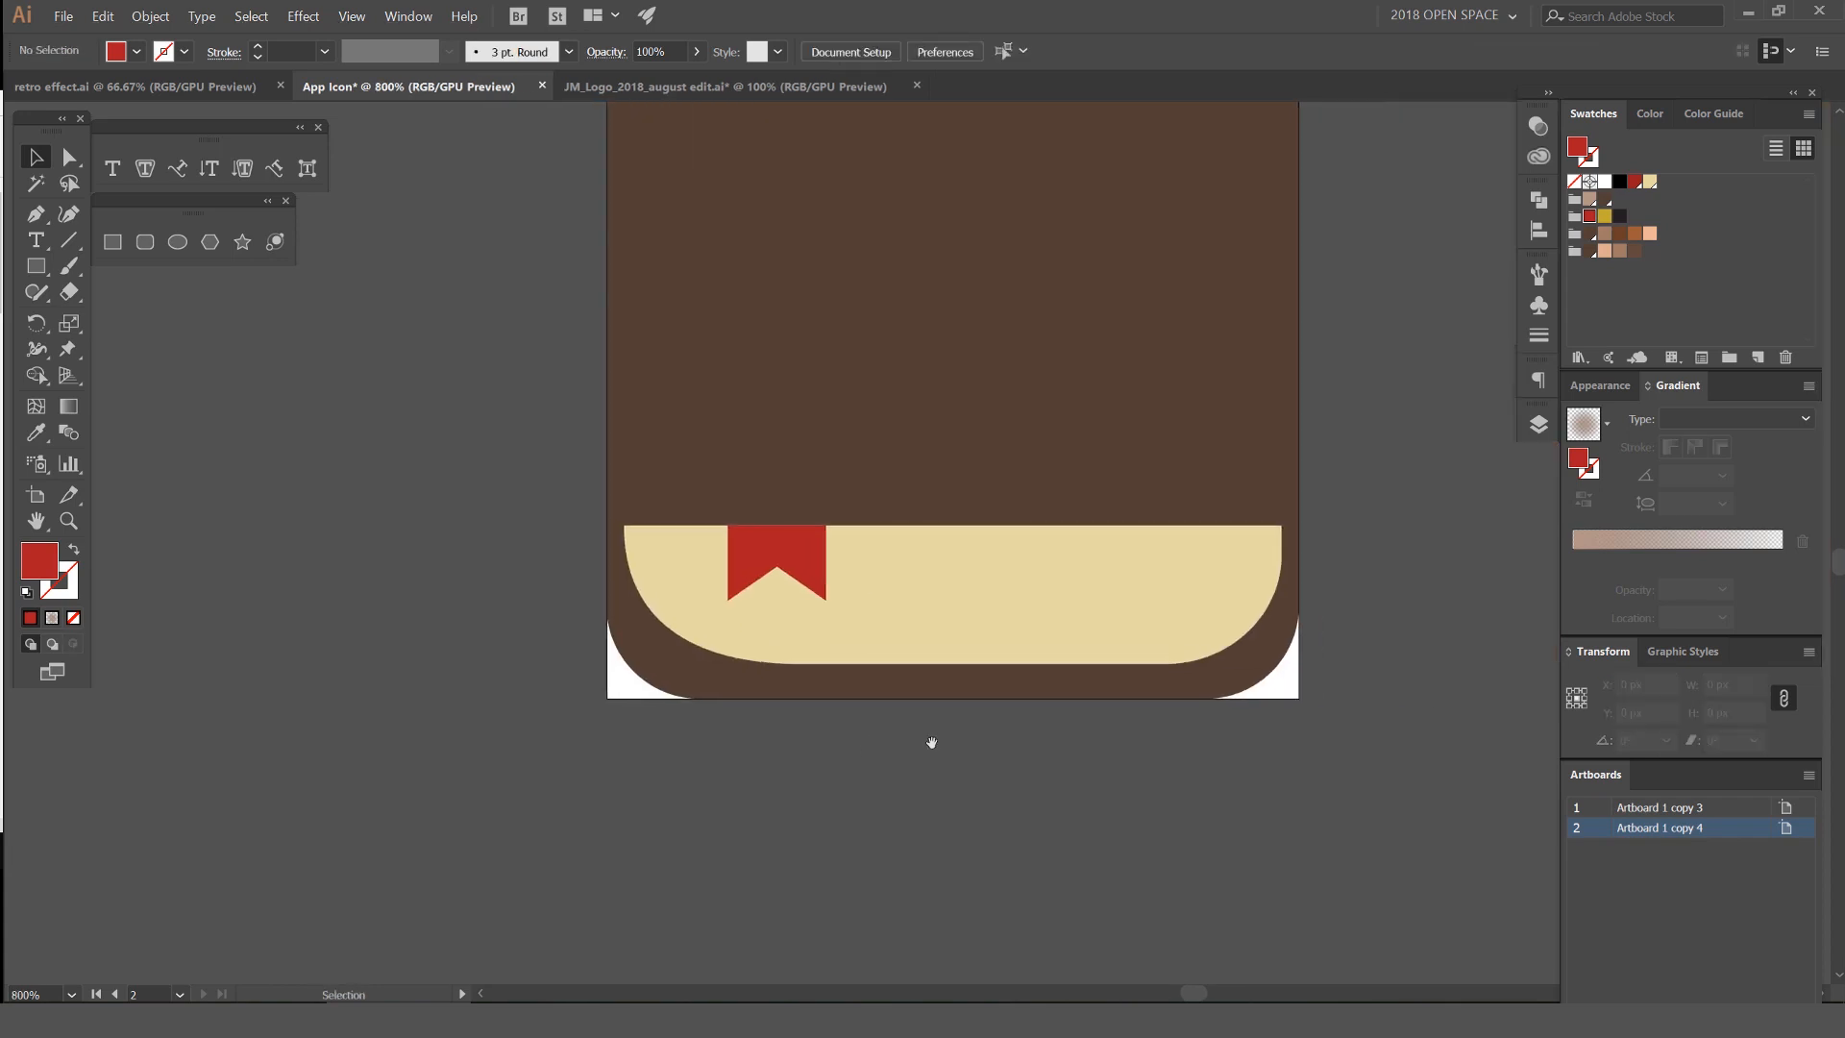
# Draw a 122 x 3 px horizontal bar across the upper part of the cream shape, overhanging it at both ends
pyautogui.moveTo(892, 600); pyautogui.dragTo(819, 721)
pyautogui.scroll(-2, 810, 776)
pyautogui.moveTo(1218, 688); pyautogui.dragTo(1325, 594)
pyautogui.moveTo(1105, 408); pyautogui.dragTo(1096, 405)
pyautogui.click(1331, 432)
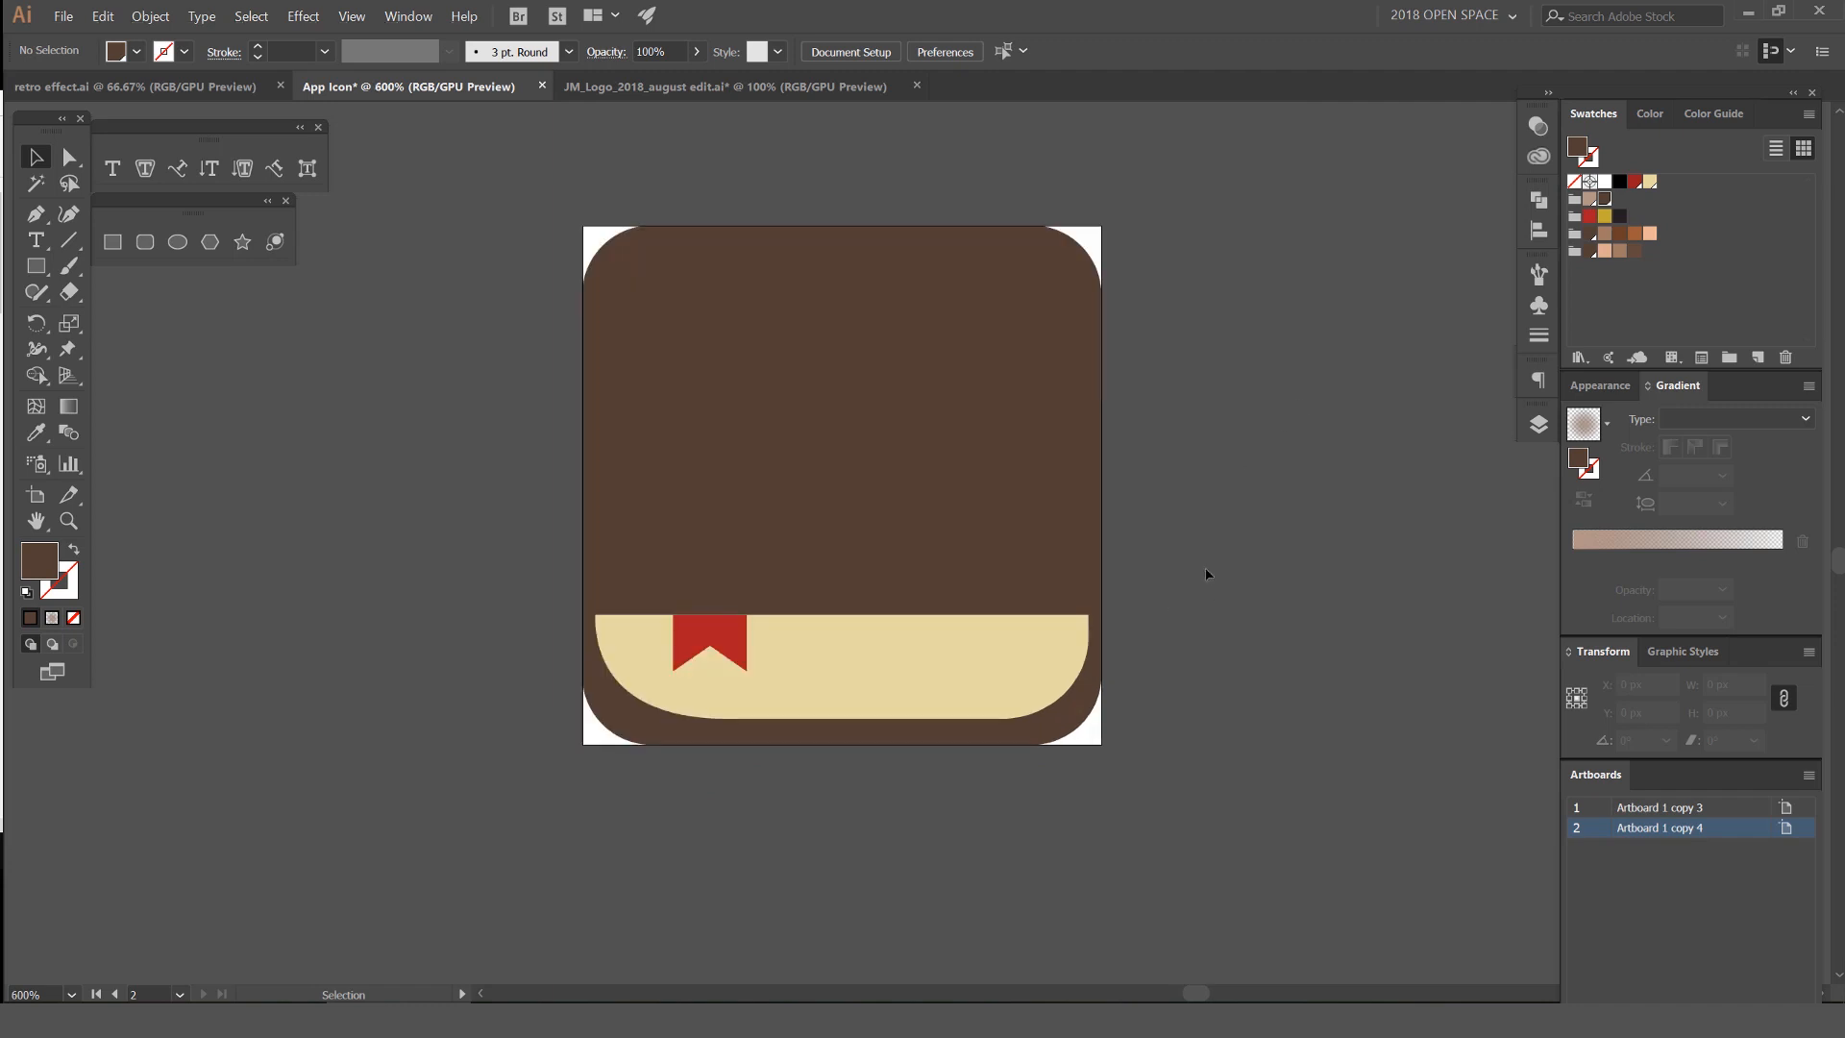
pyautogui.hotkey('ctrl', '=')
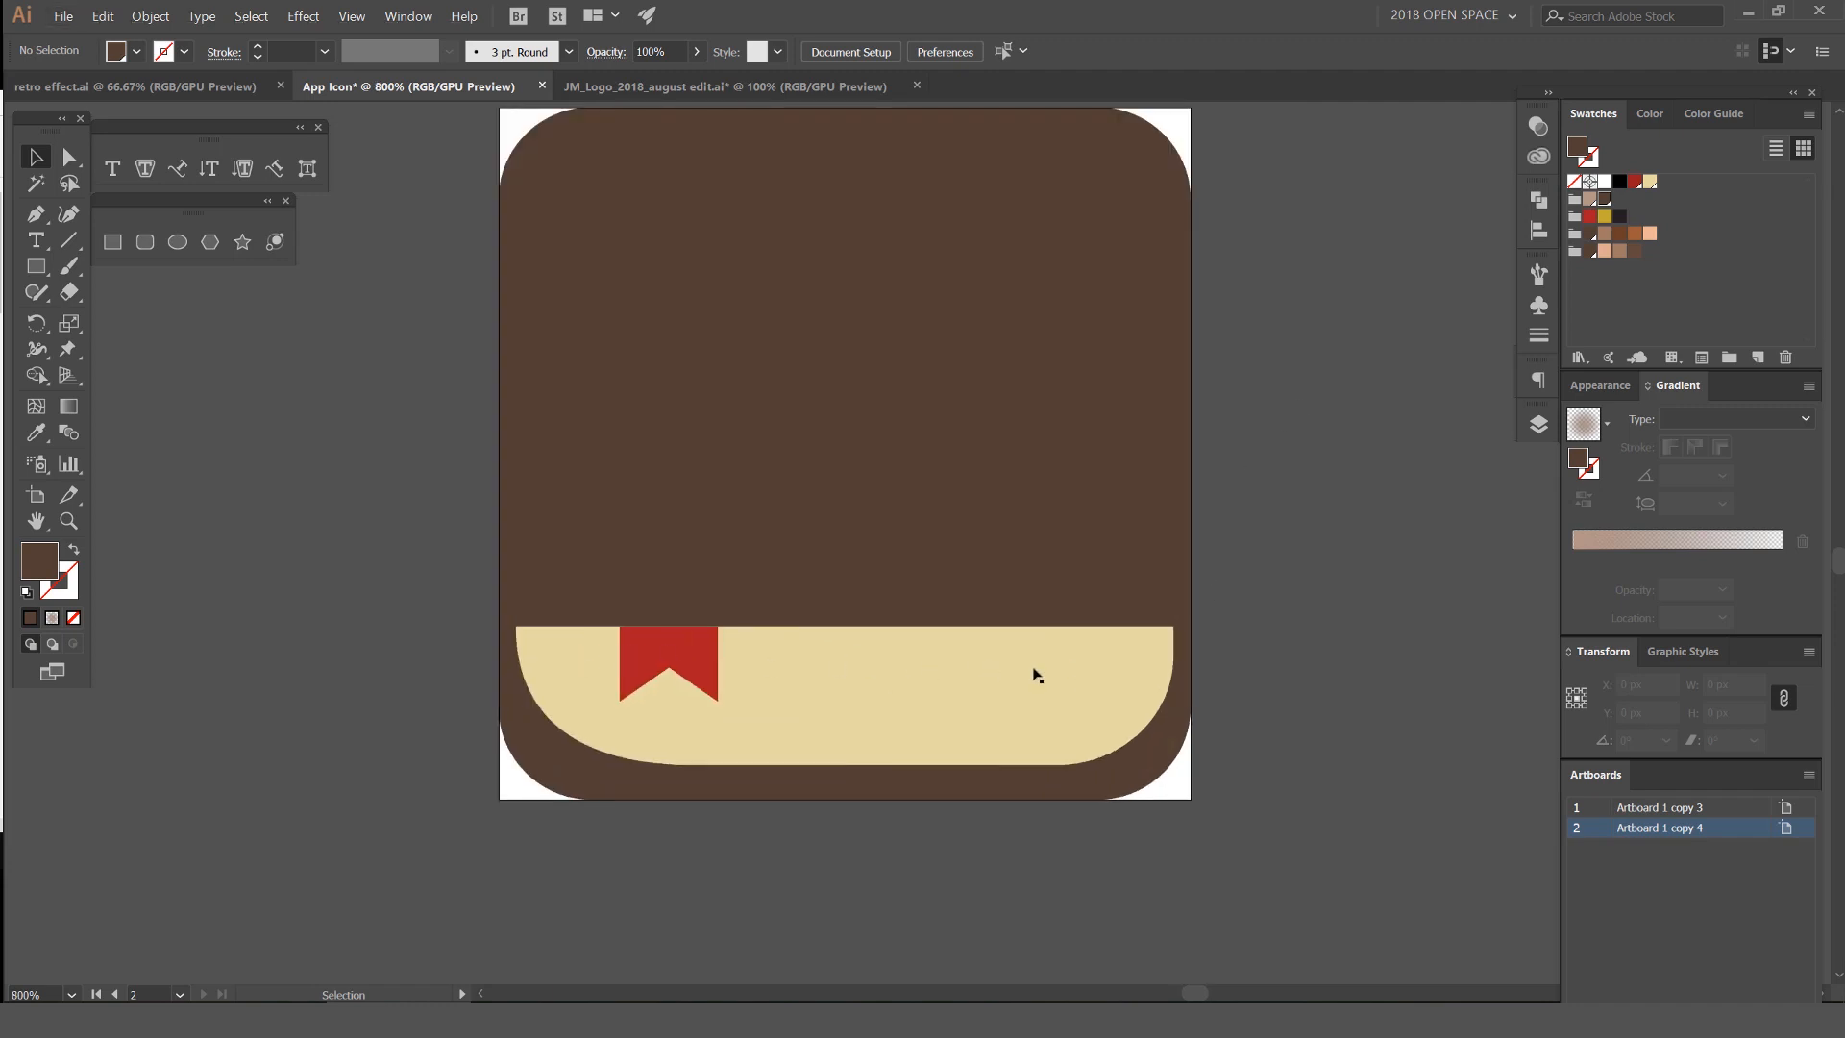
pyautogui.scroll(1, 1006, 689)
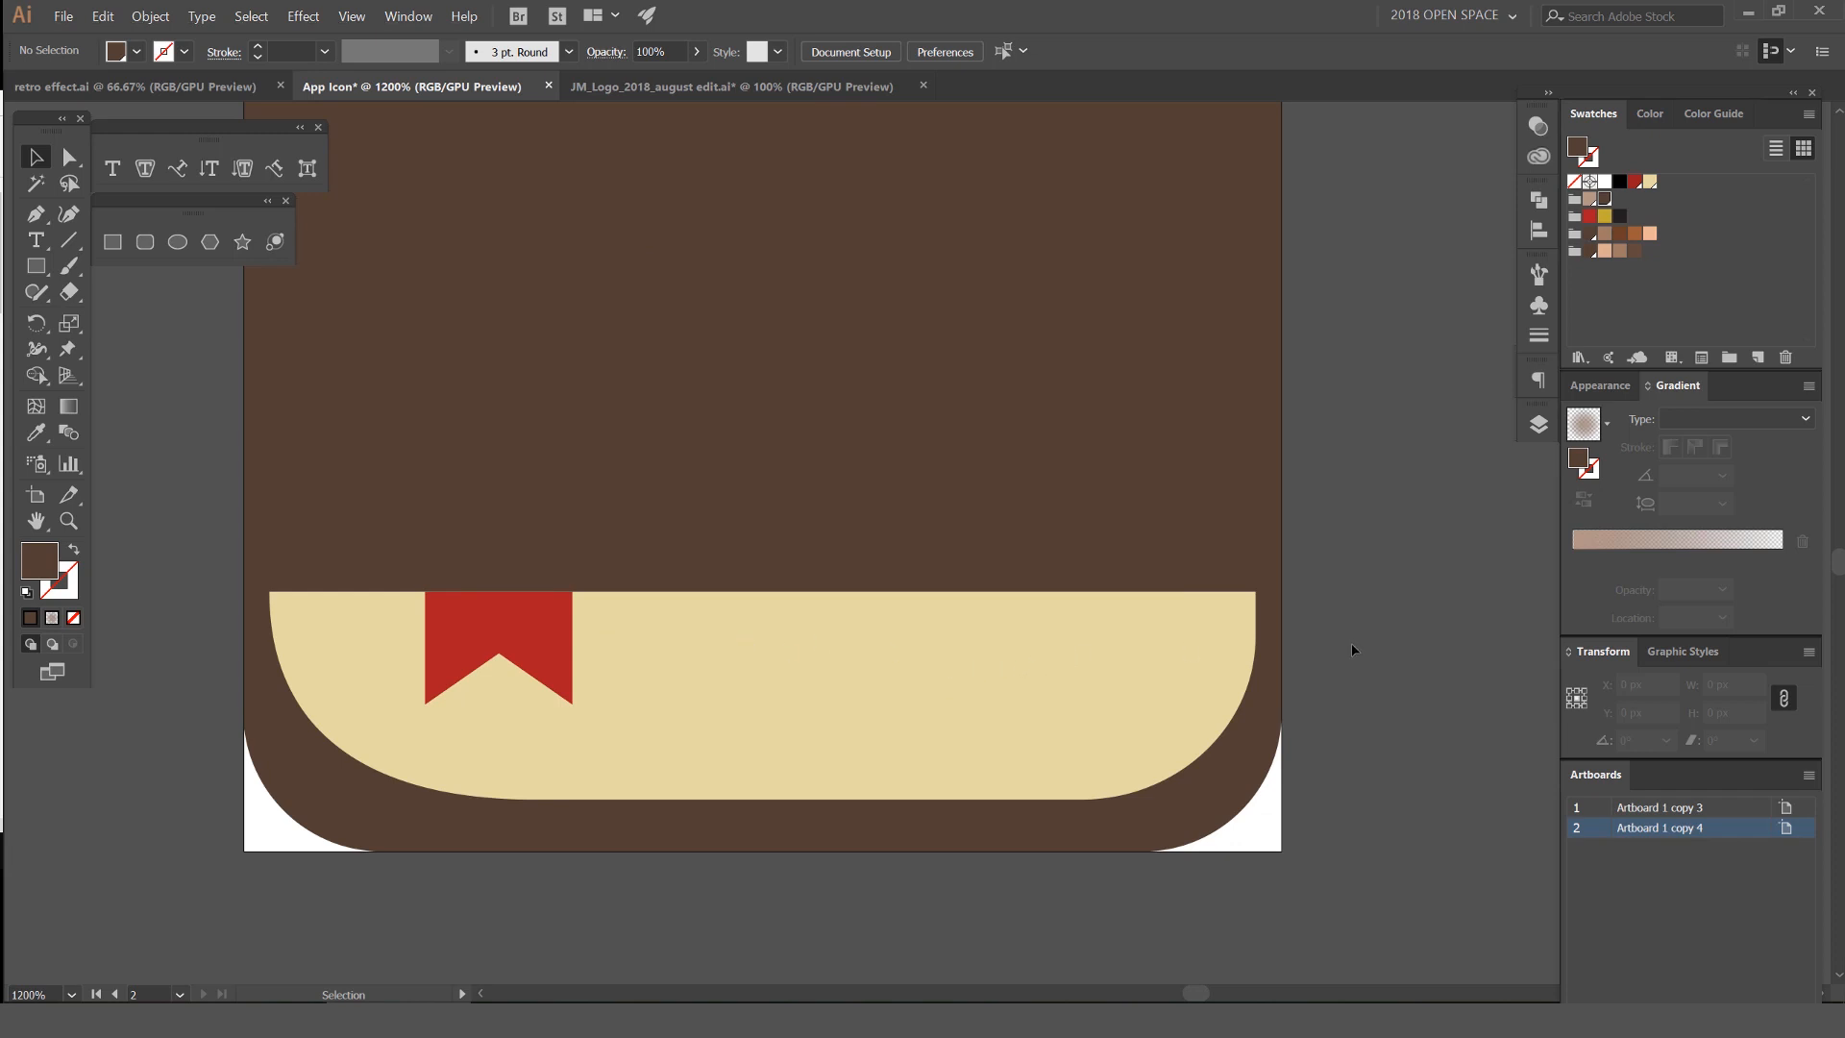
pyautogui.press('m')
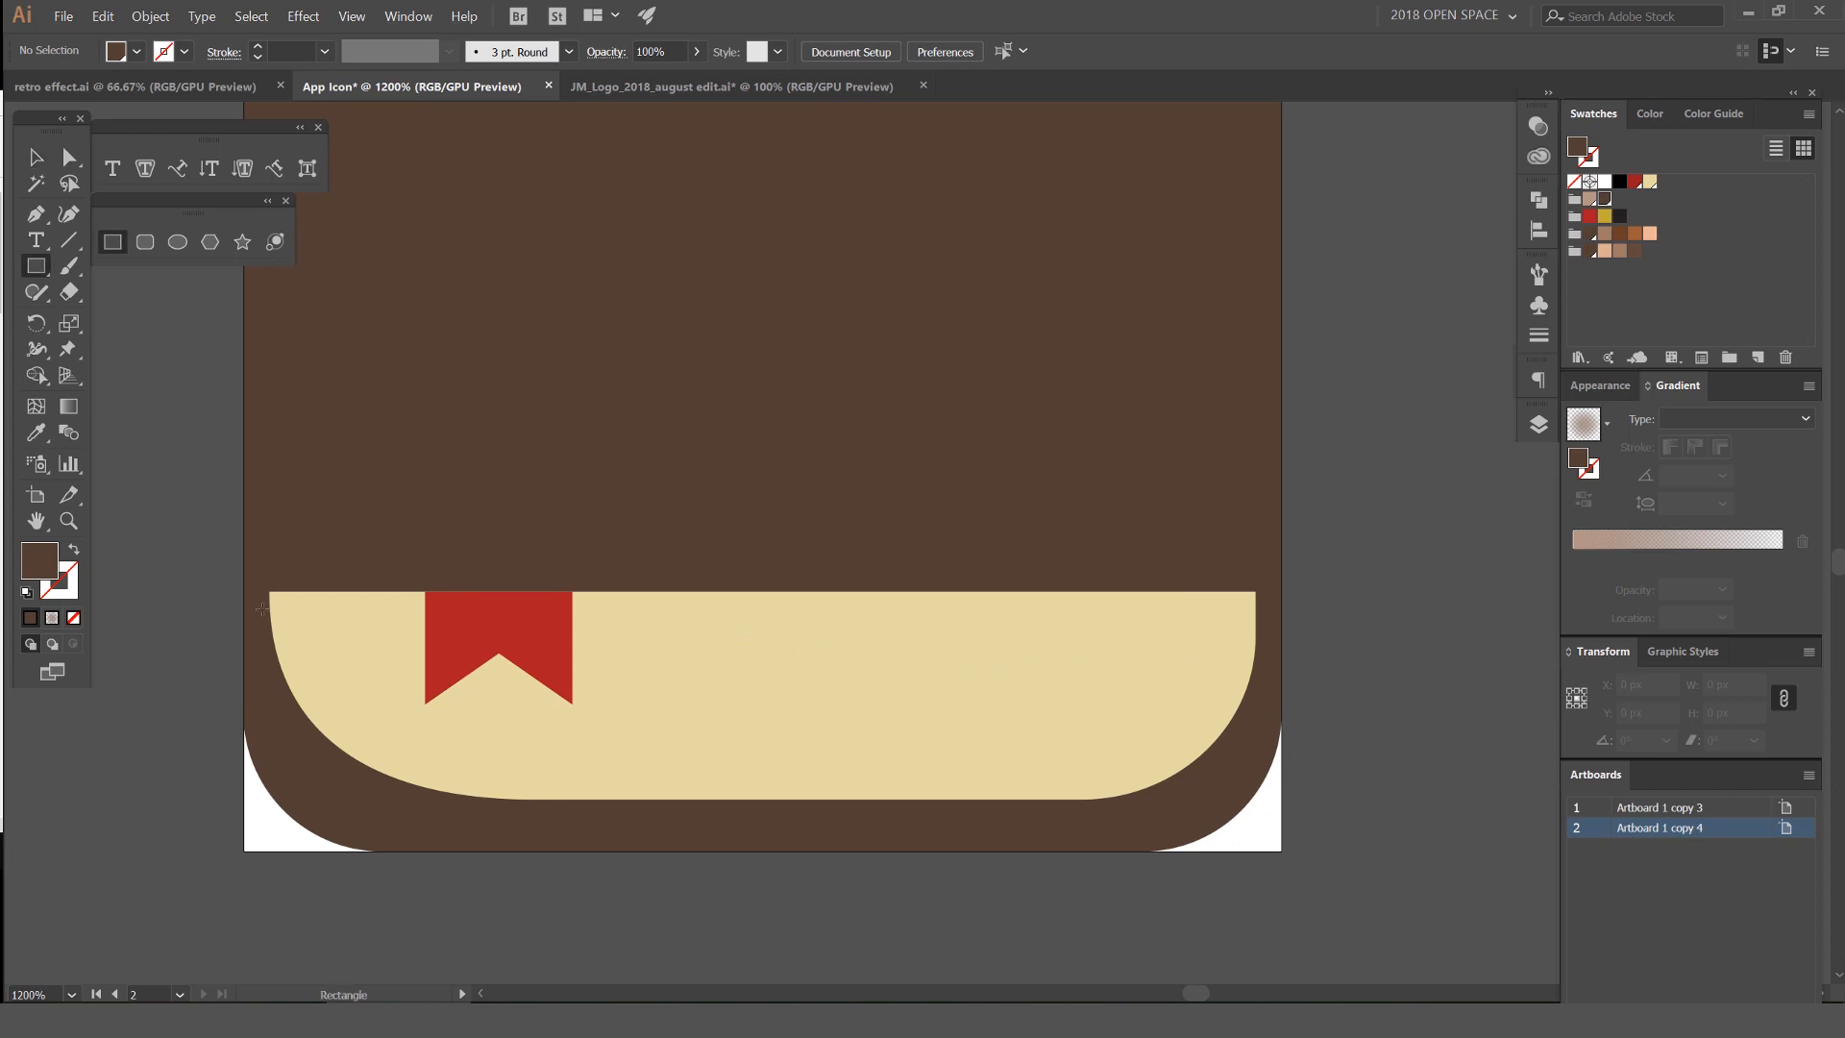
pyautogui.moveTo(260, 616); pyautogui.dragTo(1317, 642)
pyautogui.press('v')
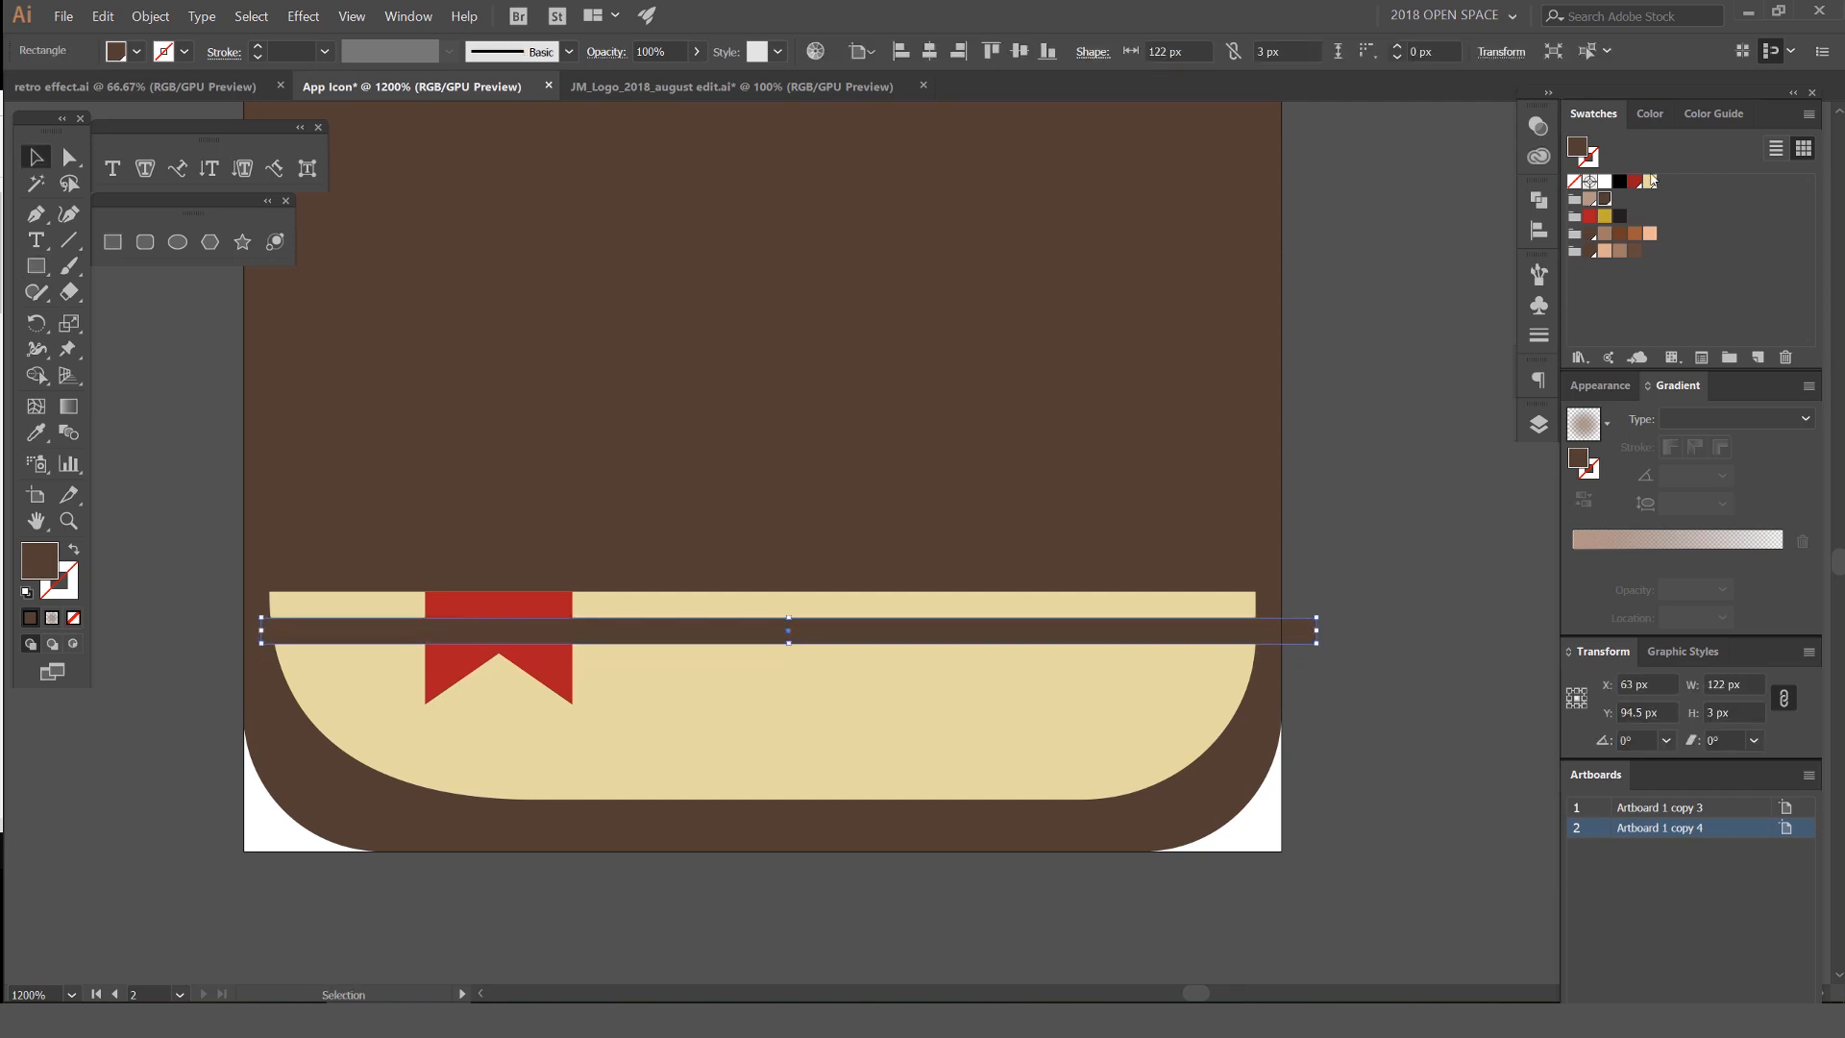
# Fill the thin horizontal bar with the gold swatch
pyautogui.click(1651, 180)
pyautogui.click(1448, 405)
pyautogui.click(1270, 636)
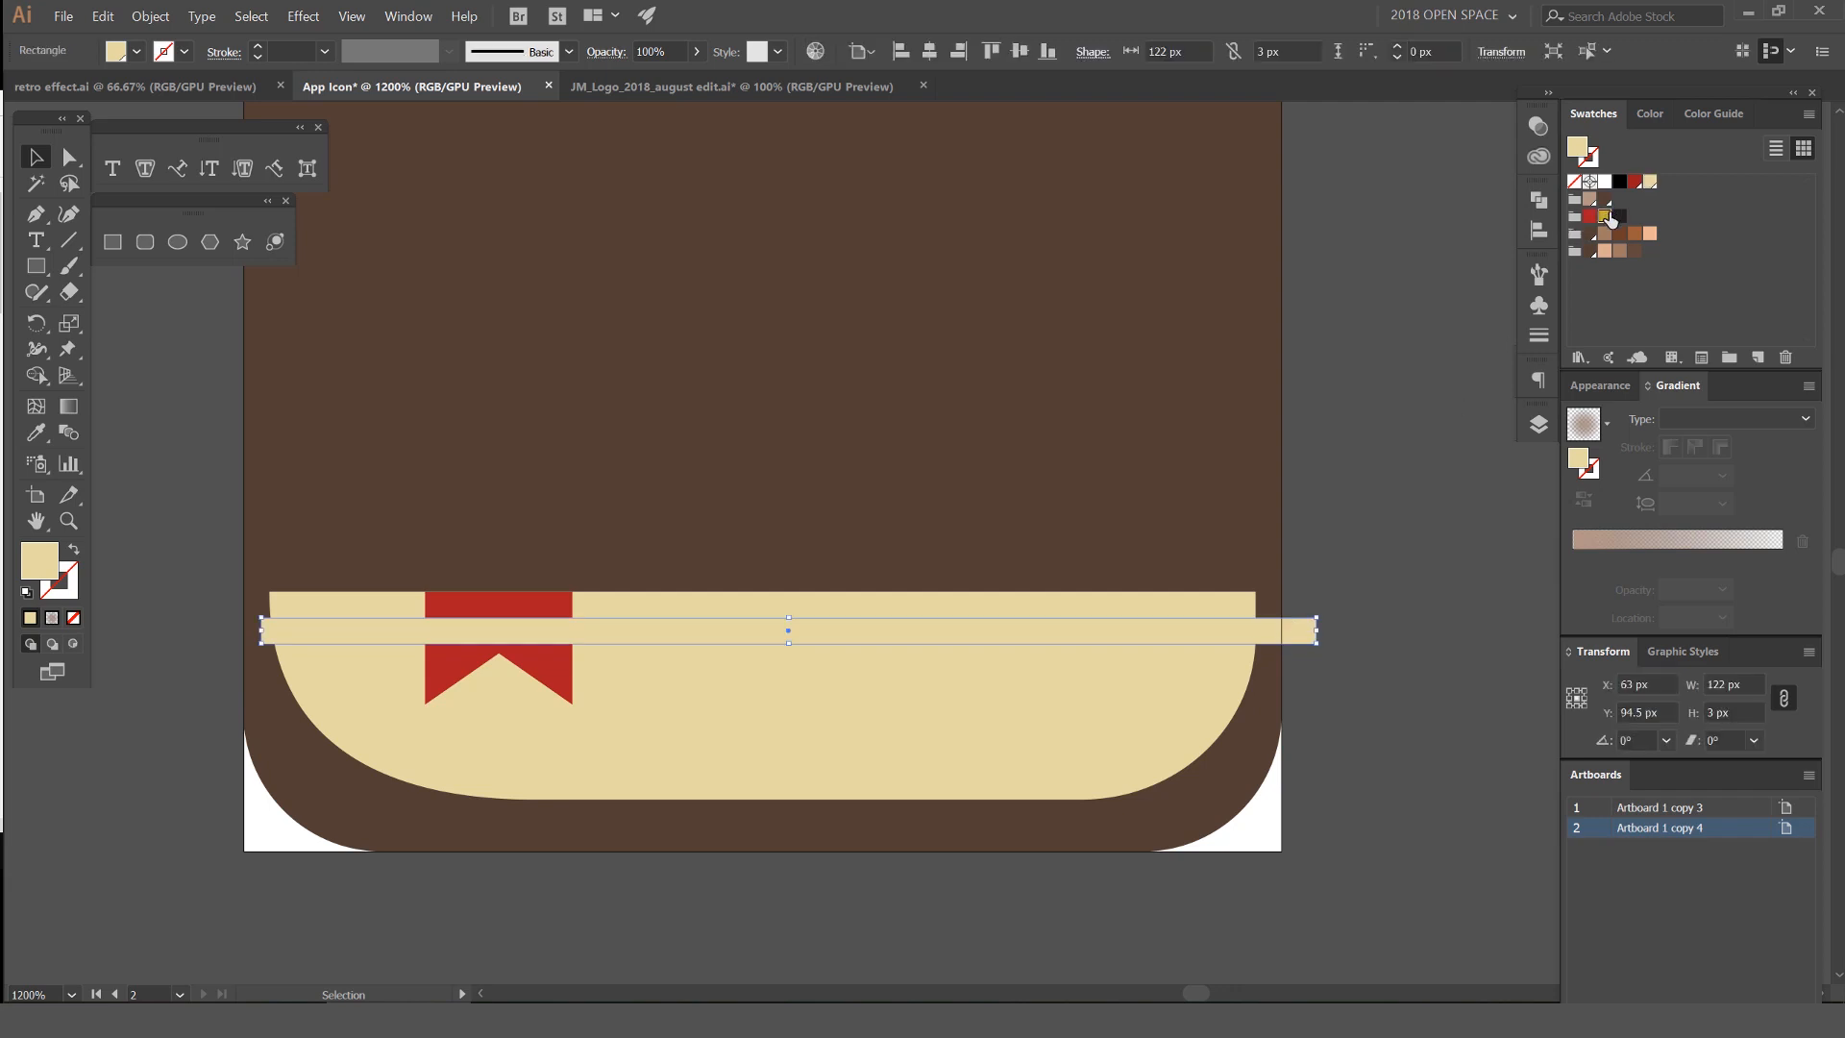
pyautogui.click(1605, 215)
pyautogui.click(1422, 317)
# Duplicate the gold bar straight down by 5 px and repeat the copy to make four evenly spaced stripes
pyautogui.moveTo(758, 634); pyautogui.dragTo(759, 674)
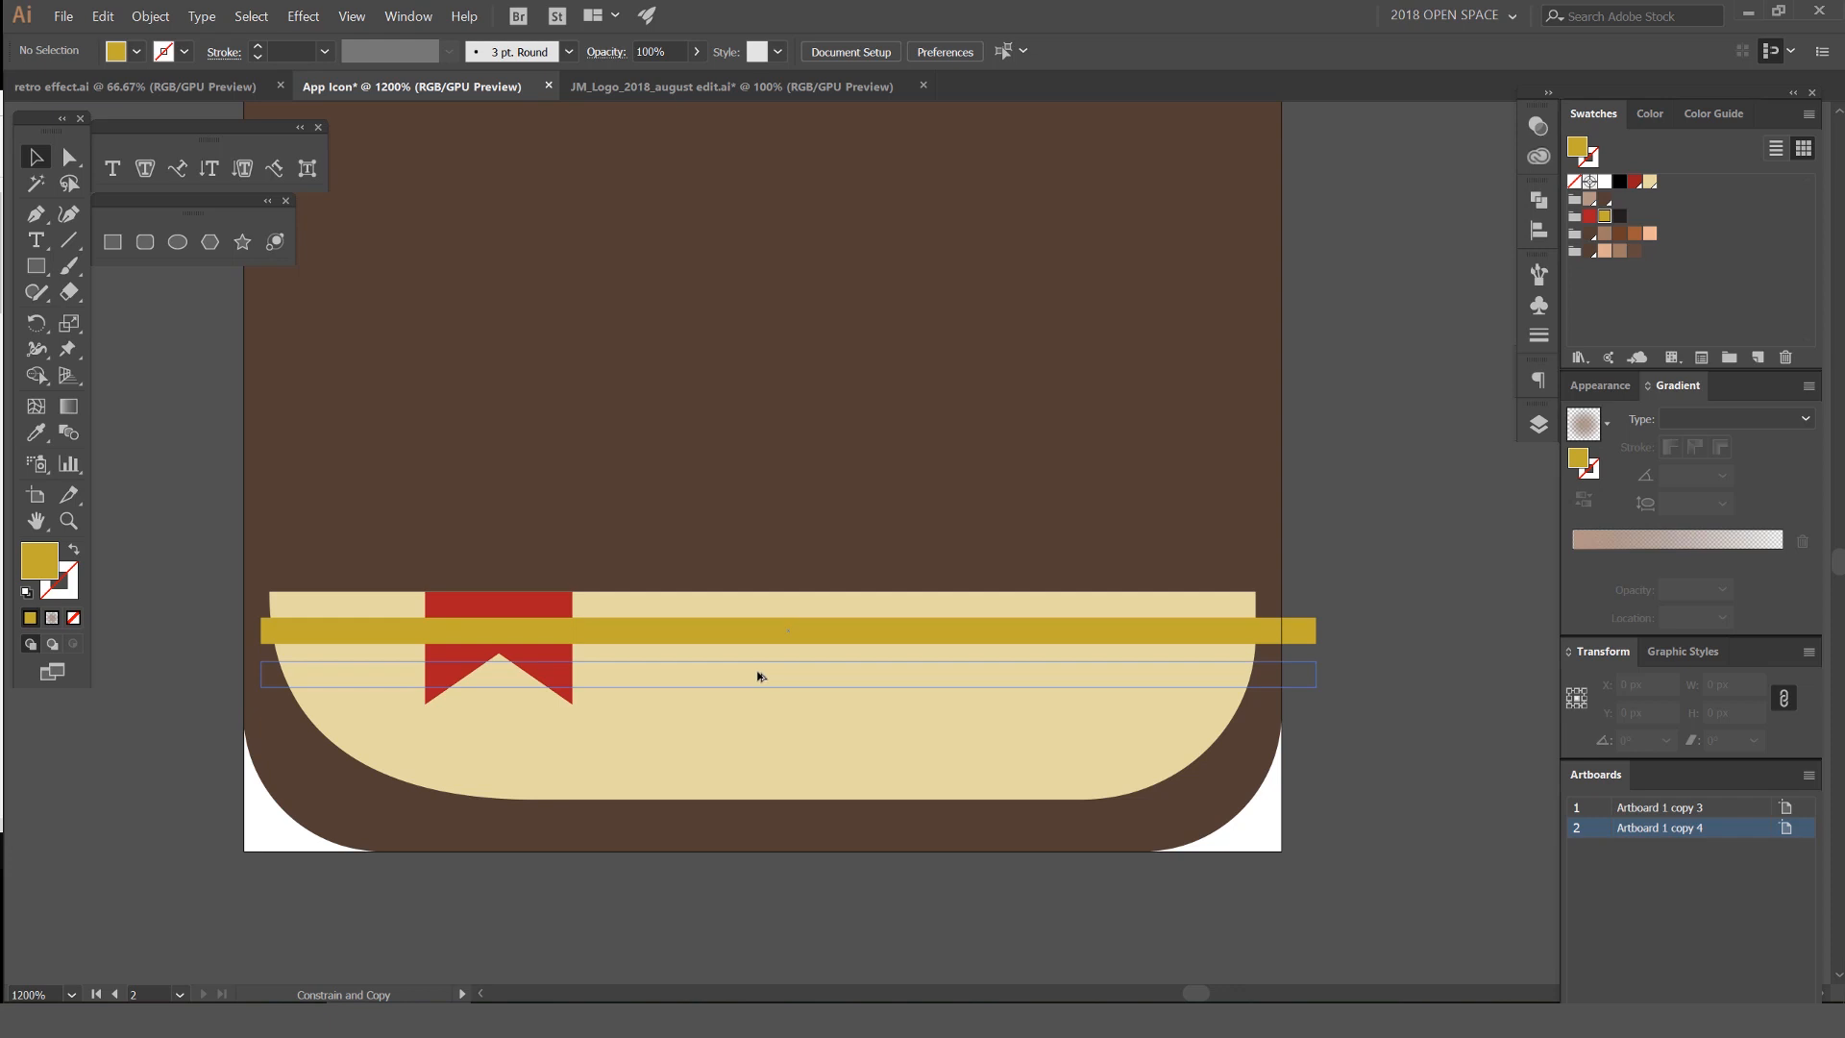
pyautogui.moveTo(759, 676); pyautogui.dragTo(758, 673)
pyautogui.hotkey('ctrl', 'd')
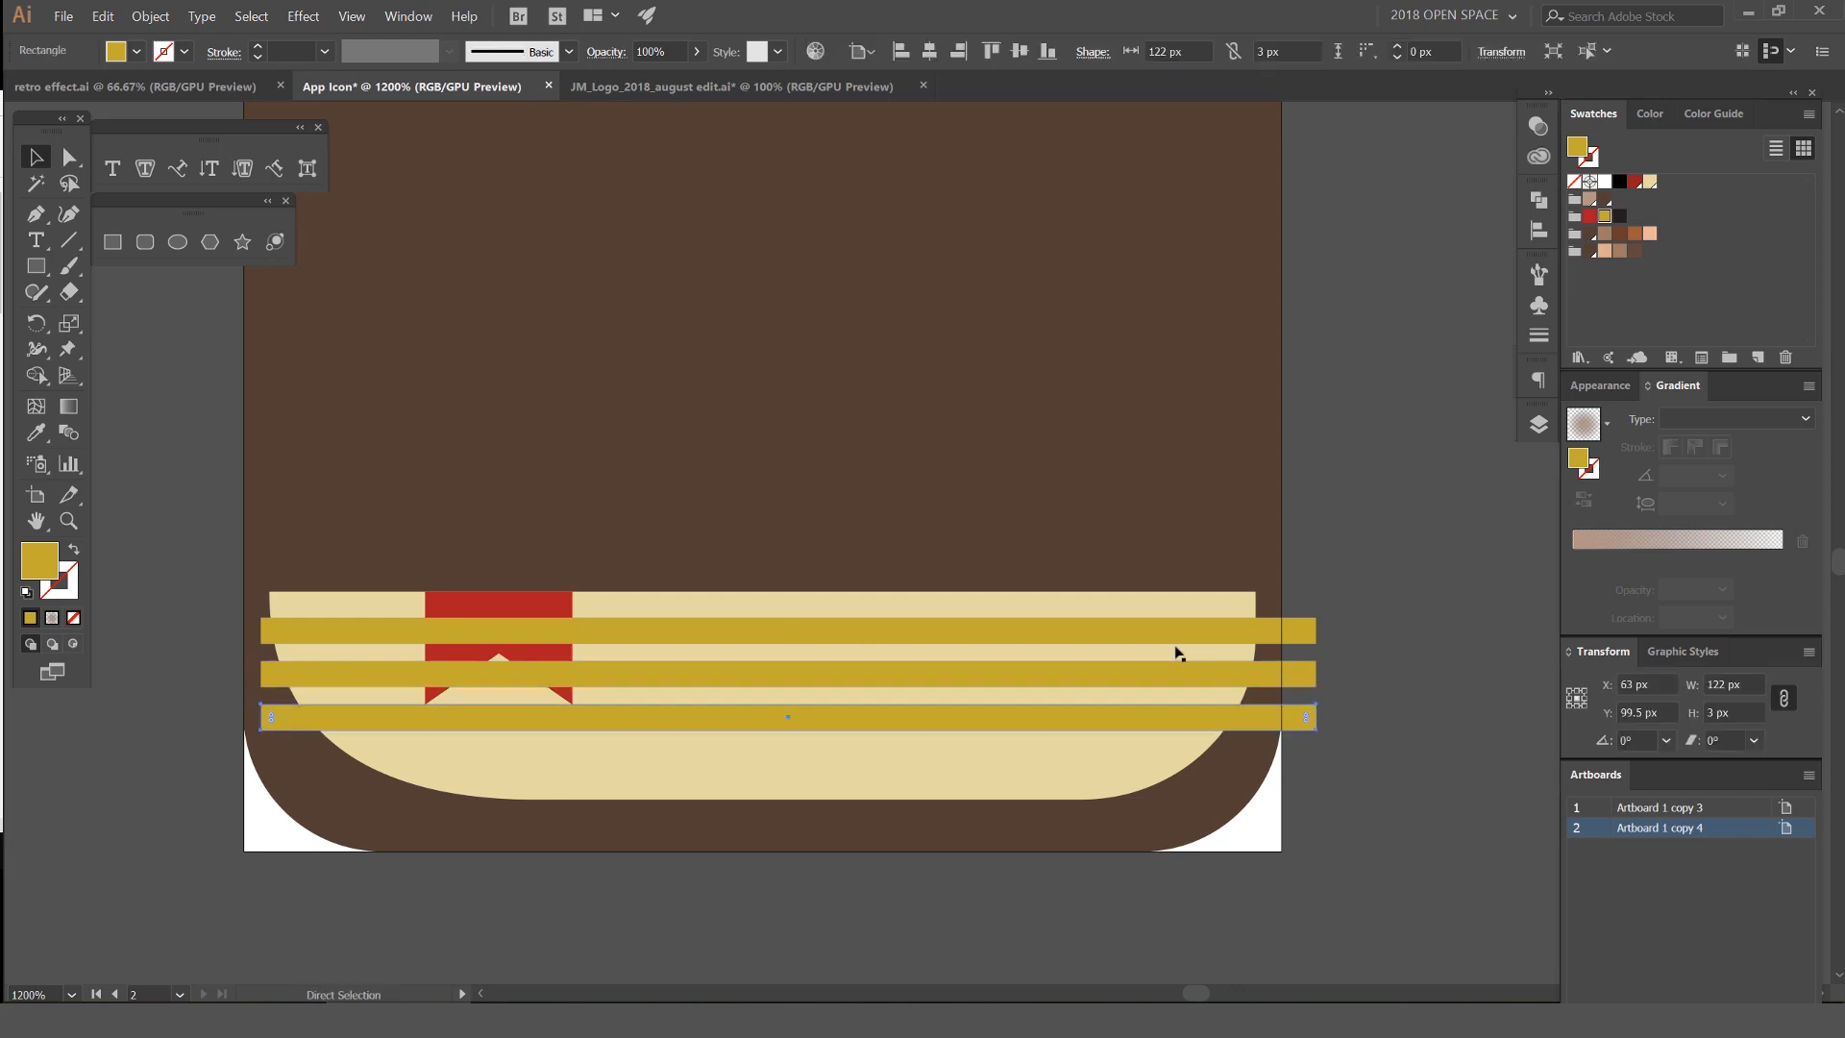
pyautogui.hotkey('ctrl', 'd')
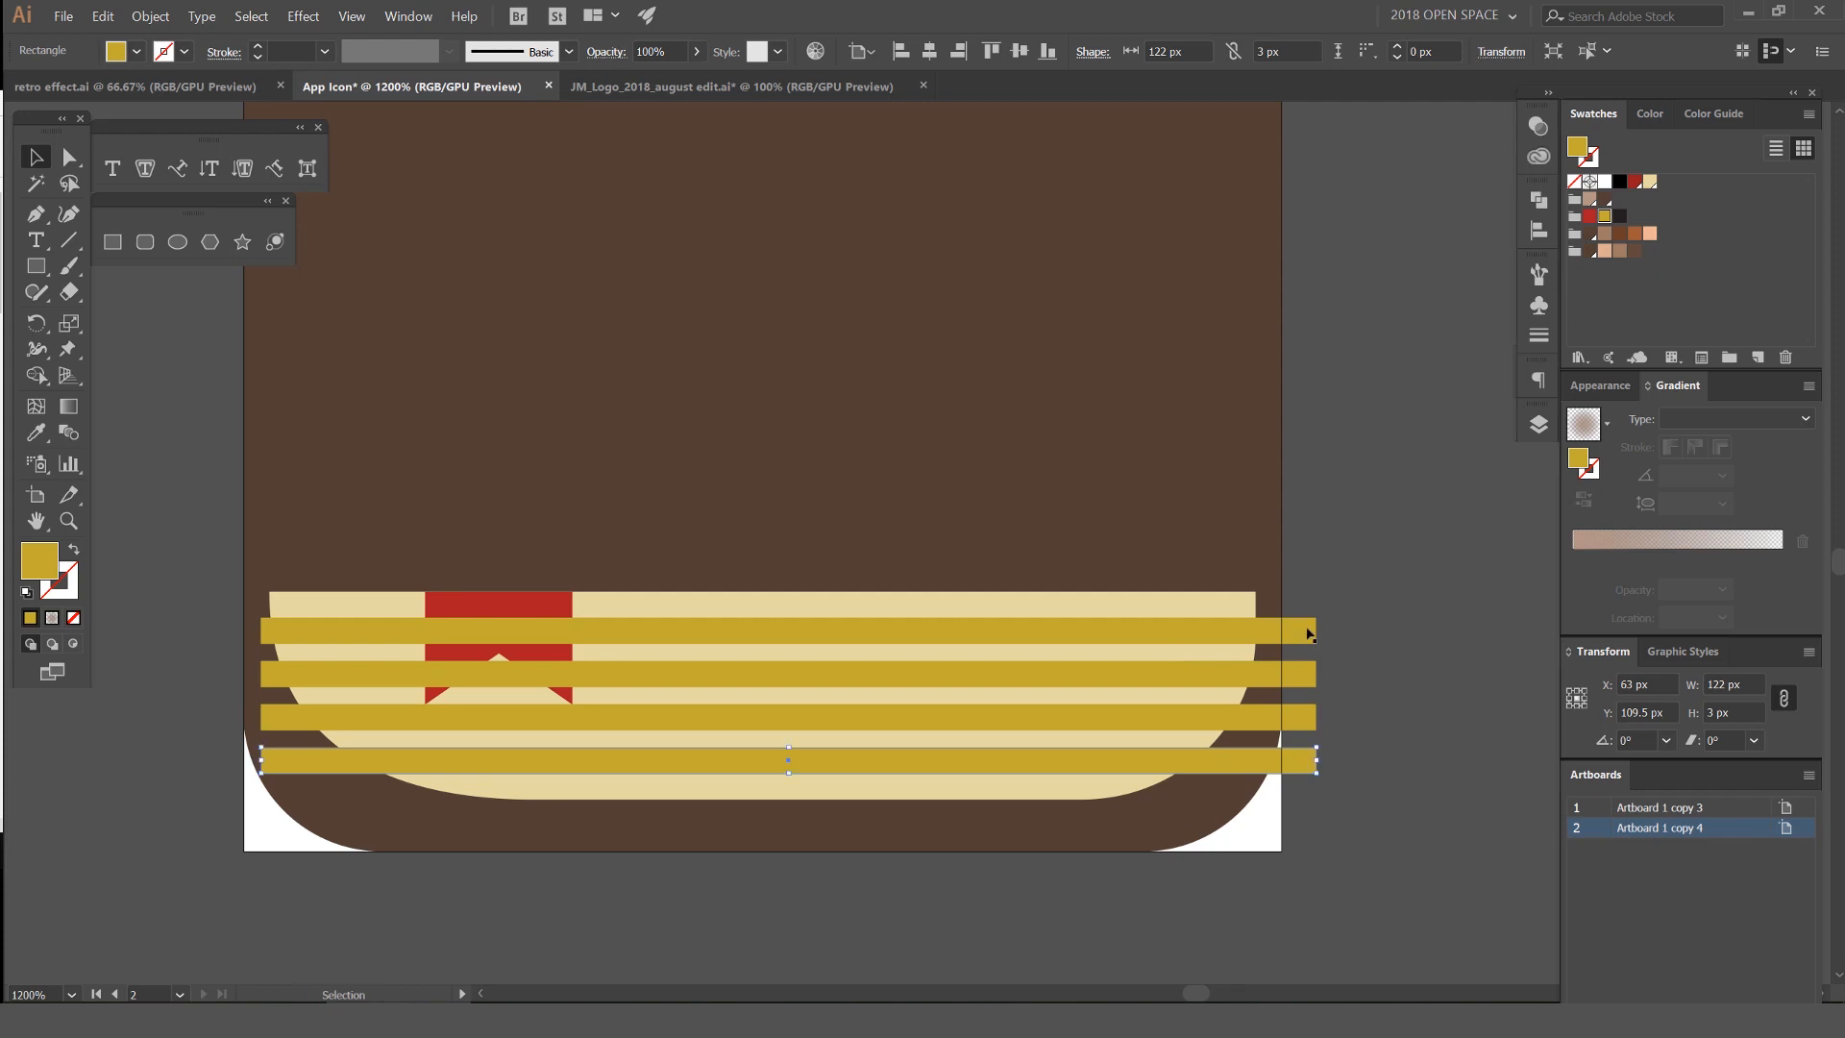
# Try moving the four gold stripes upward together, and undo the moves
pyautogui.scroll(1, 1341, 650)
pyautogui.moveTo(1281, 802); pyautogui.dragTo(1280, 797)
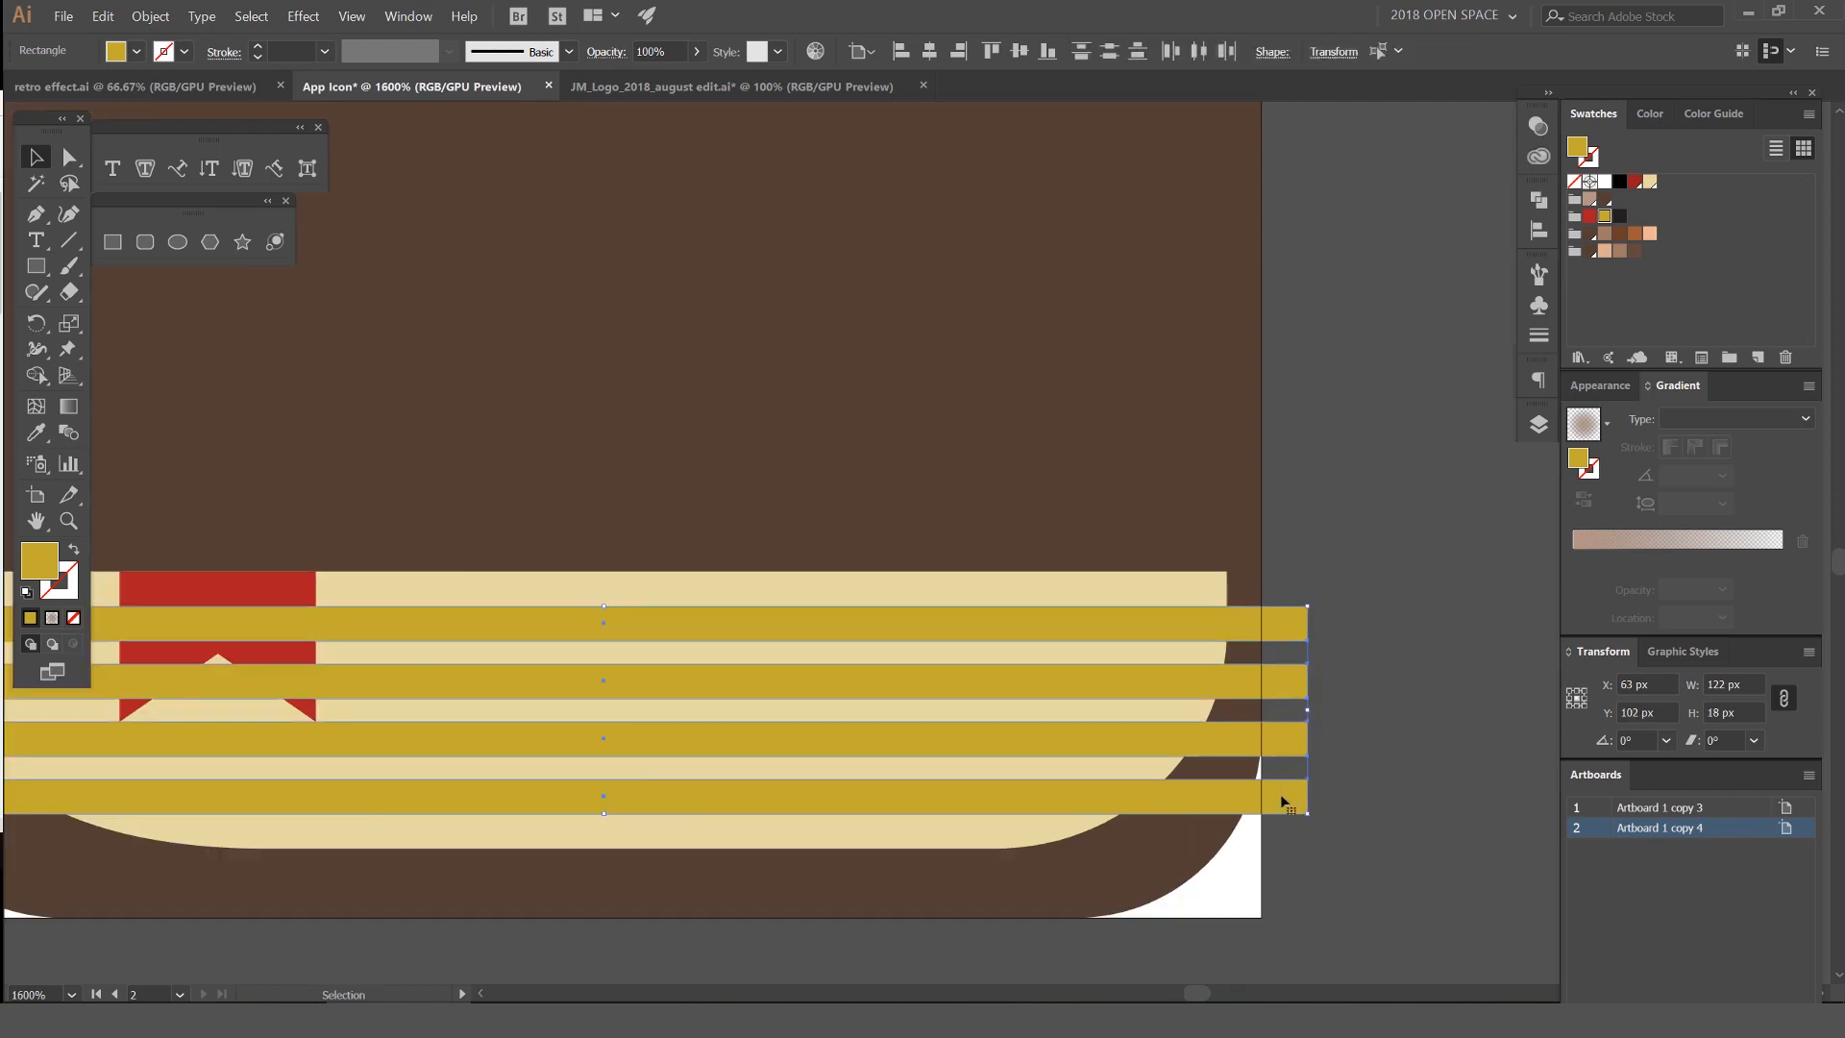
pyautogui.press('Up')
pyautogui.press('Up')
pyautogui.hotkey('ctrl', 'z')
pyautogui.hotkey('ctrl', 'z')
pyautogui.scroll(2, 1249, 673)
pyautogui.moveTo(1289, 600); pyautogui.dragTo(1289, 576)
pyautogui.click(1447, 553)
pyautogui.scroll(-2, 1448, 553)
pyautogui.moveTo(1448, 546); pyautogui.dragTo(1337, 578)
pyautogui.scroll(-1, 1356, 578)
pyautogui.hotkey('ctrl', 'z')
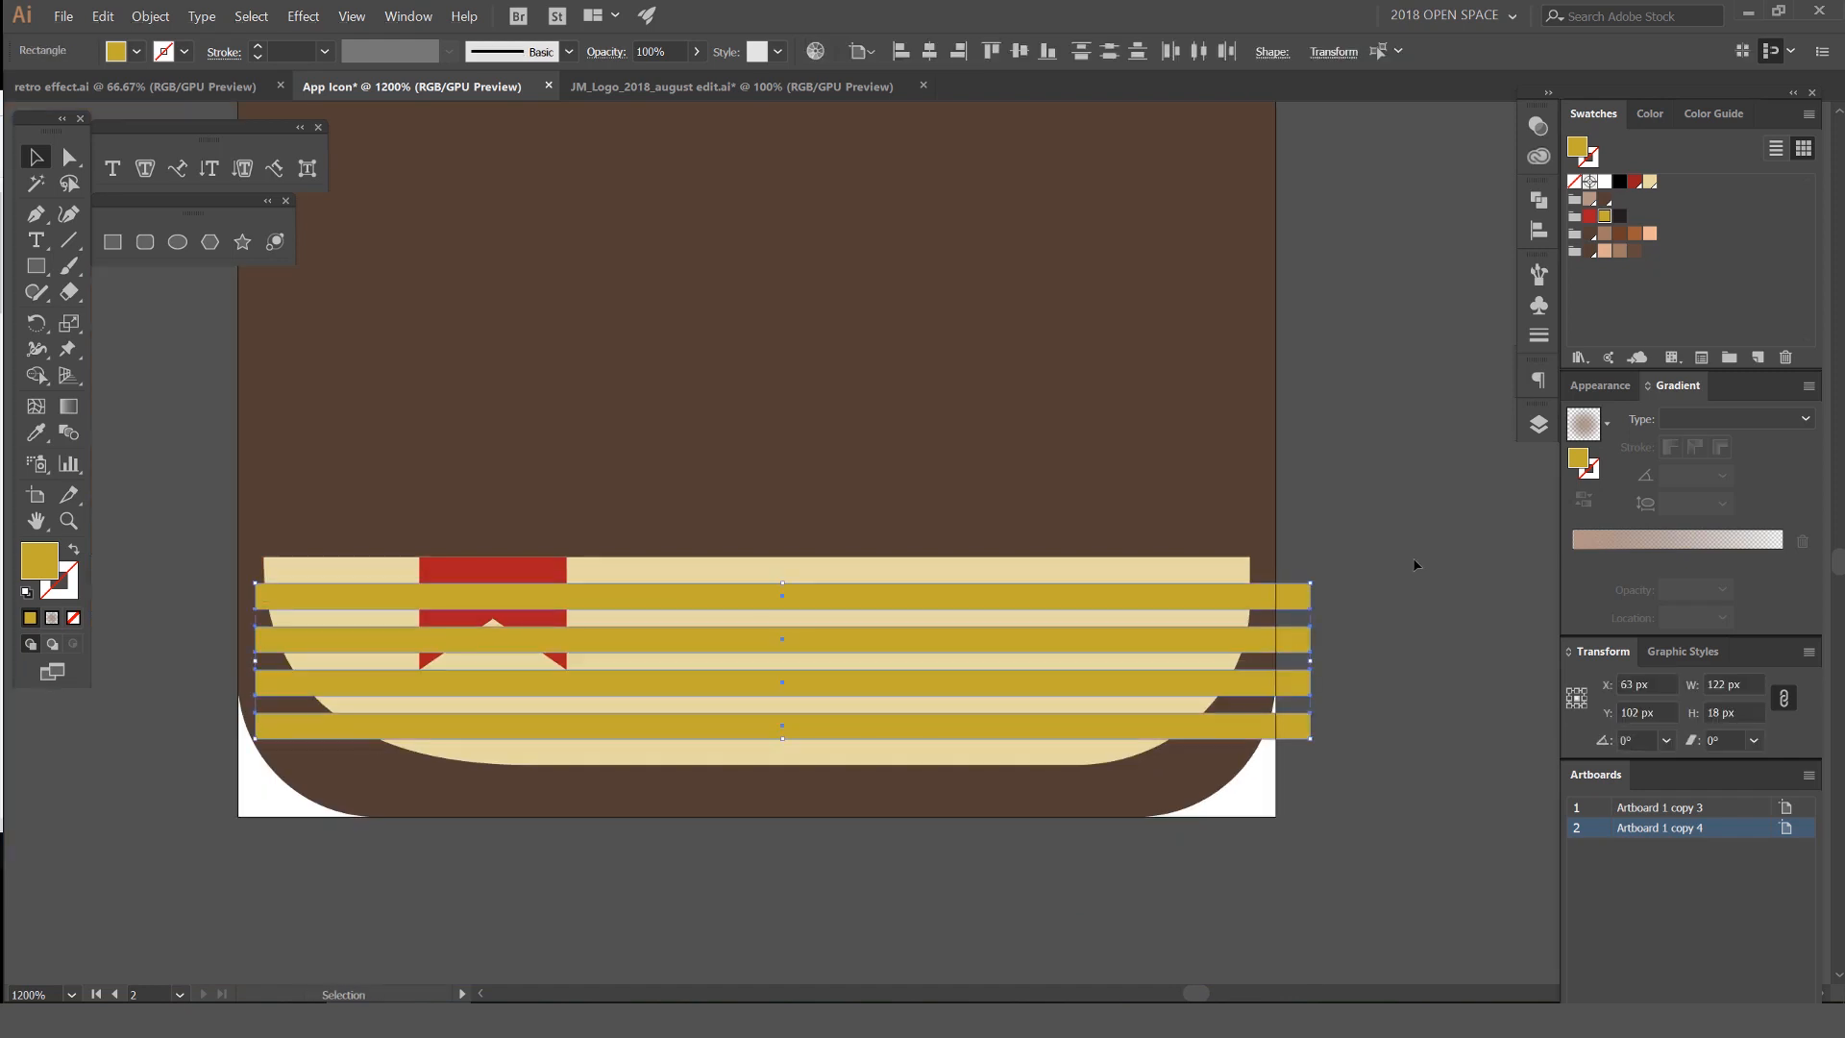
# Select the four gold stripes and combine them into one group with the Unite pathfinder
pyautogui.scroll(2, 1285, 690)
pyautogui.scroll(-2, 1255, 641)
pyautogui.click(1386, 590)
pyautogui.moveTo(1365, 588); pyautogui.dragTo(1340, 584)
pyautogui.click(1237, 573)
pyautogui.keyDown('shift'); pyautogui.click(1240, 613); pyautogui.keyUp('shift')
pyautogui.keyDown('shift'); pyautogui.click(1239, 656); pyautogui.keyUp('shift')
pyautogui.keyDown('shift'); pyautogui.click(1242, 700); pyautogui.keyUp('shift')
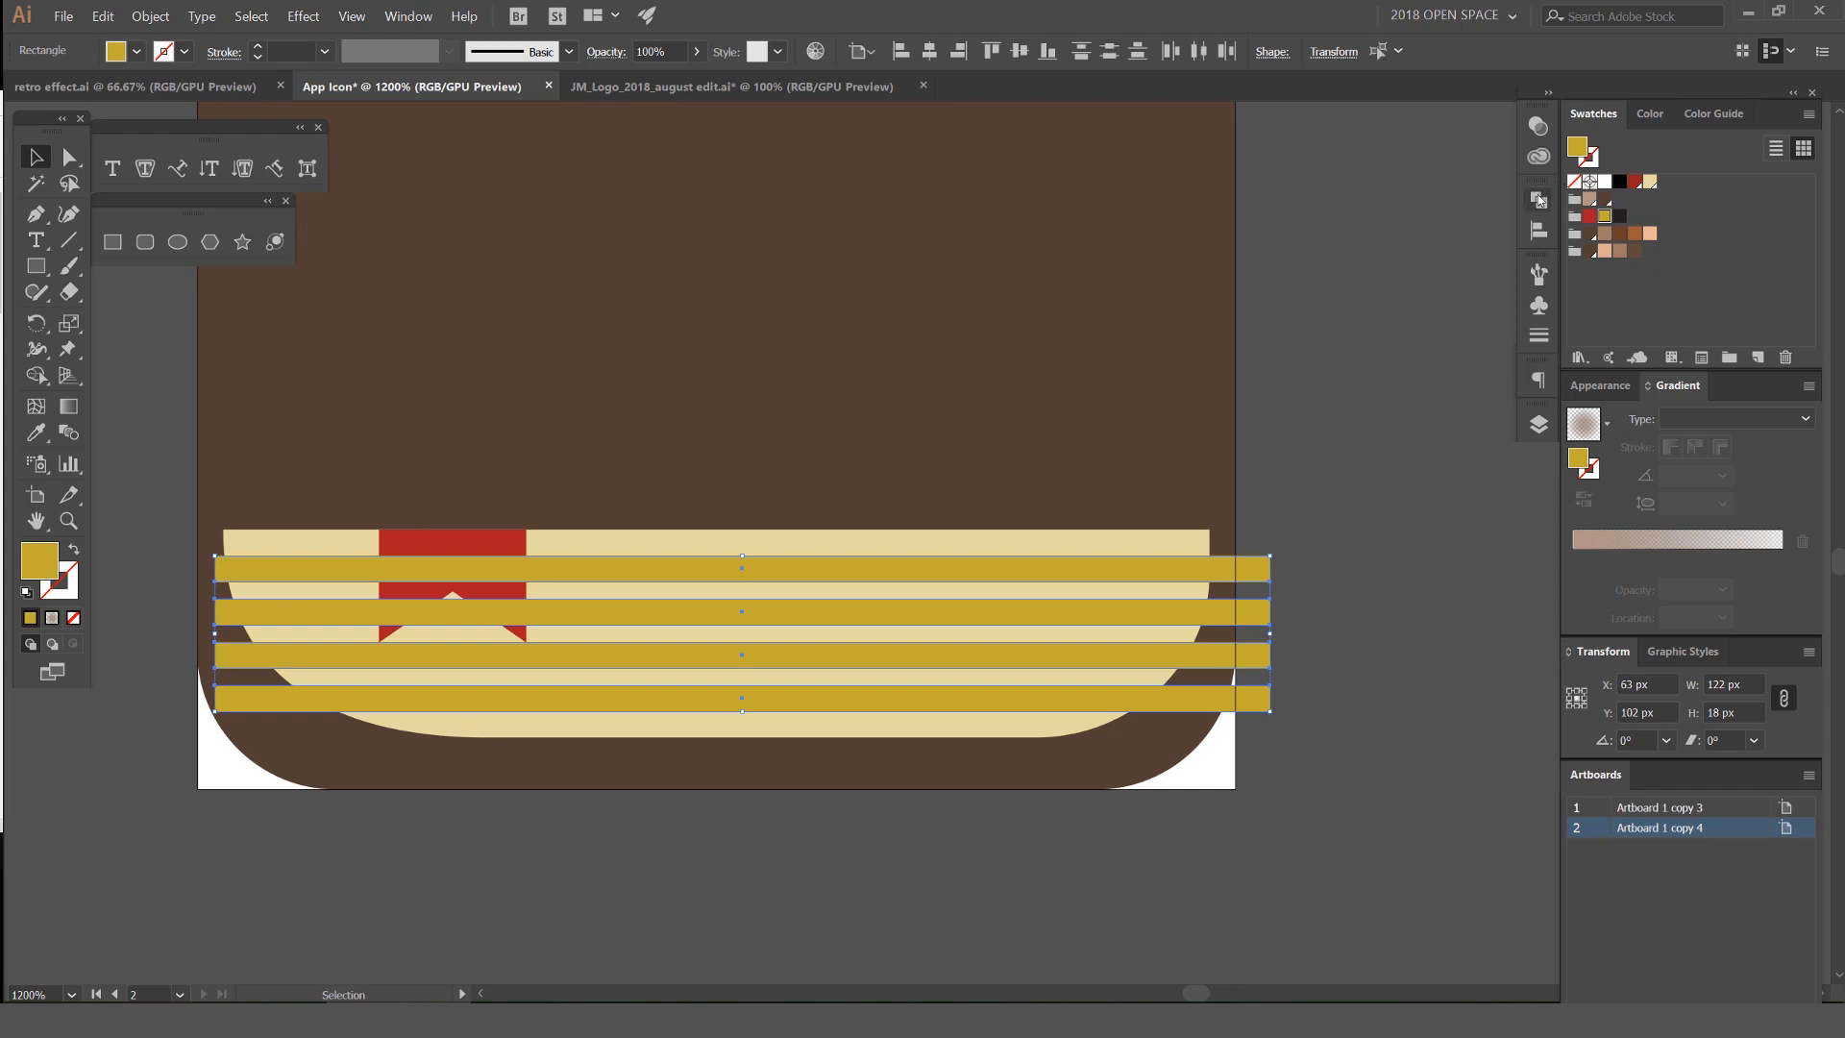
pyautogui.click(1541, 201)
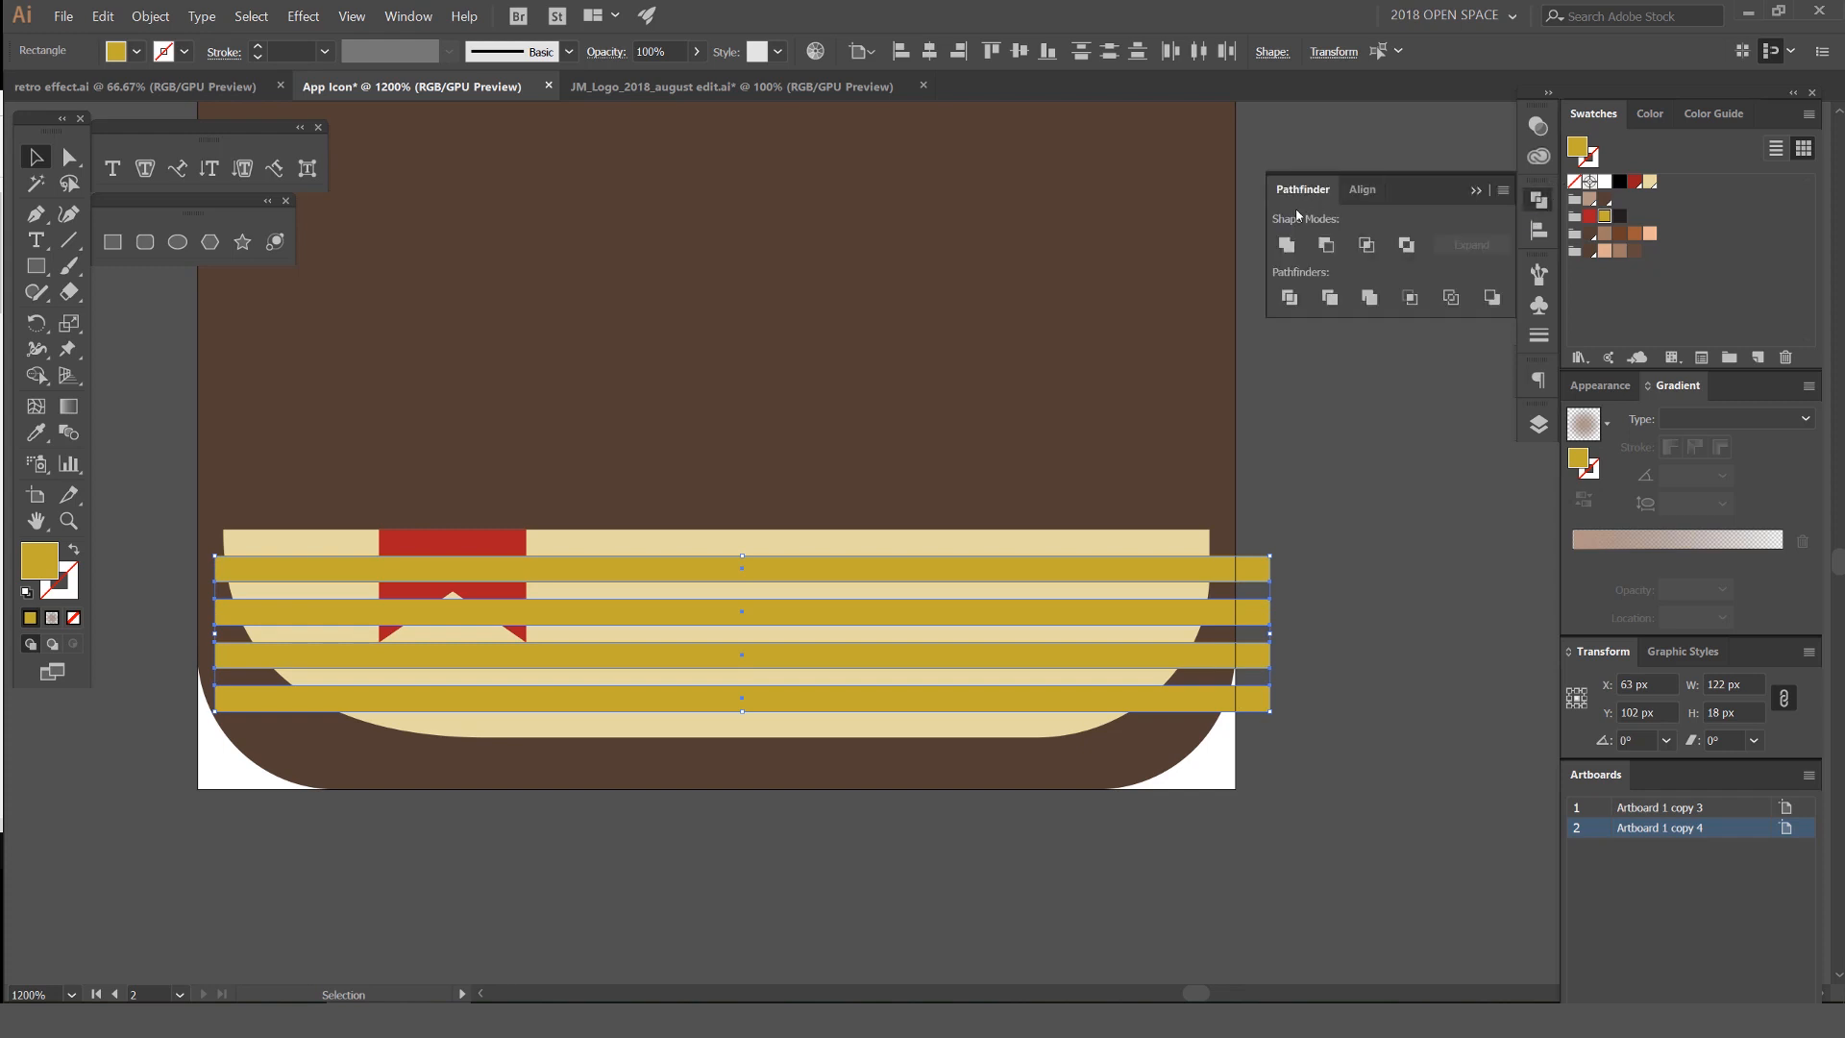
pyautogui.click(1285, 248)
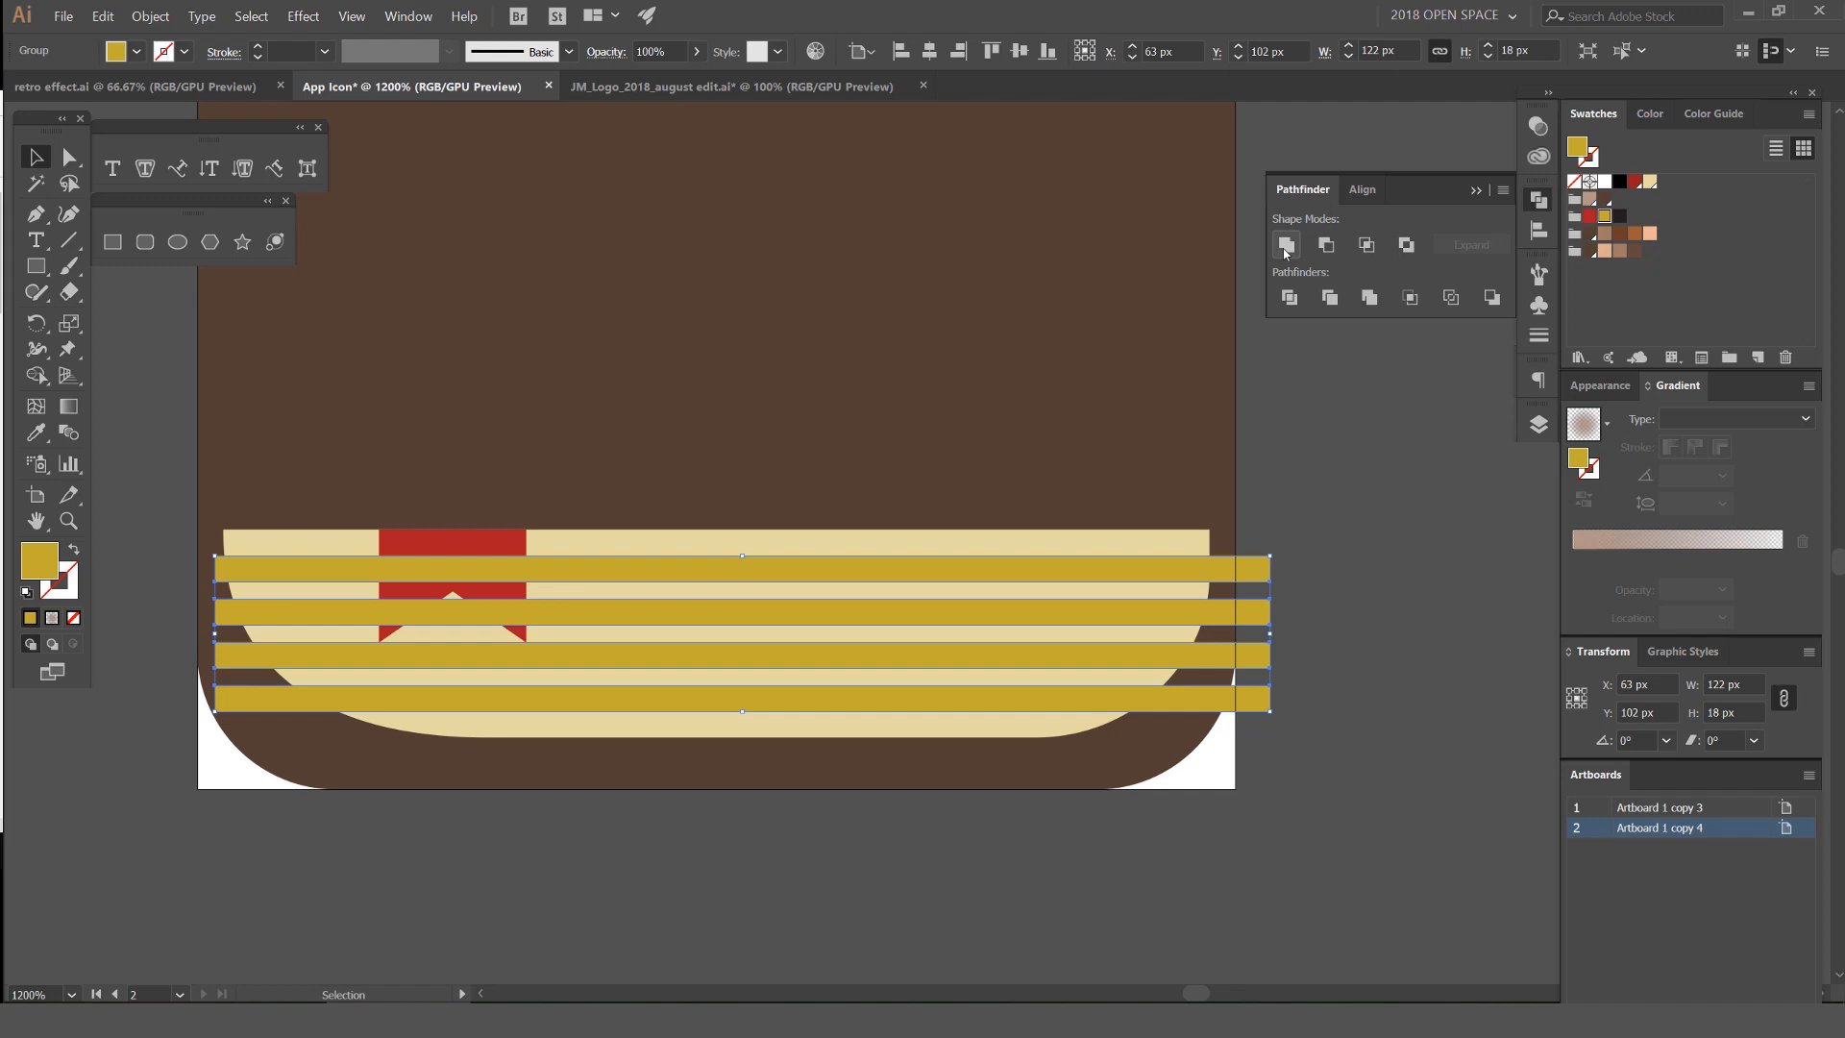
pyautogui.moveTo(1237, 575); pyautogui.dragTo(1340, 670)
pyautogui.hotkey('ctrl', 'z')
# Trim off the ends of the gold stripes that overhang the cream shape at both sides, using the Shape Builder tool
pyautogui.keyDown('shift'); pyautogui.click(1138, 543); pyautogui.keyUp('shift')
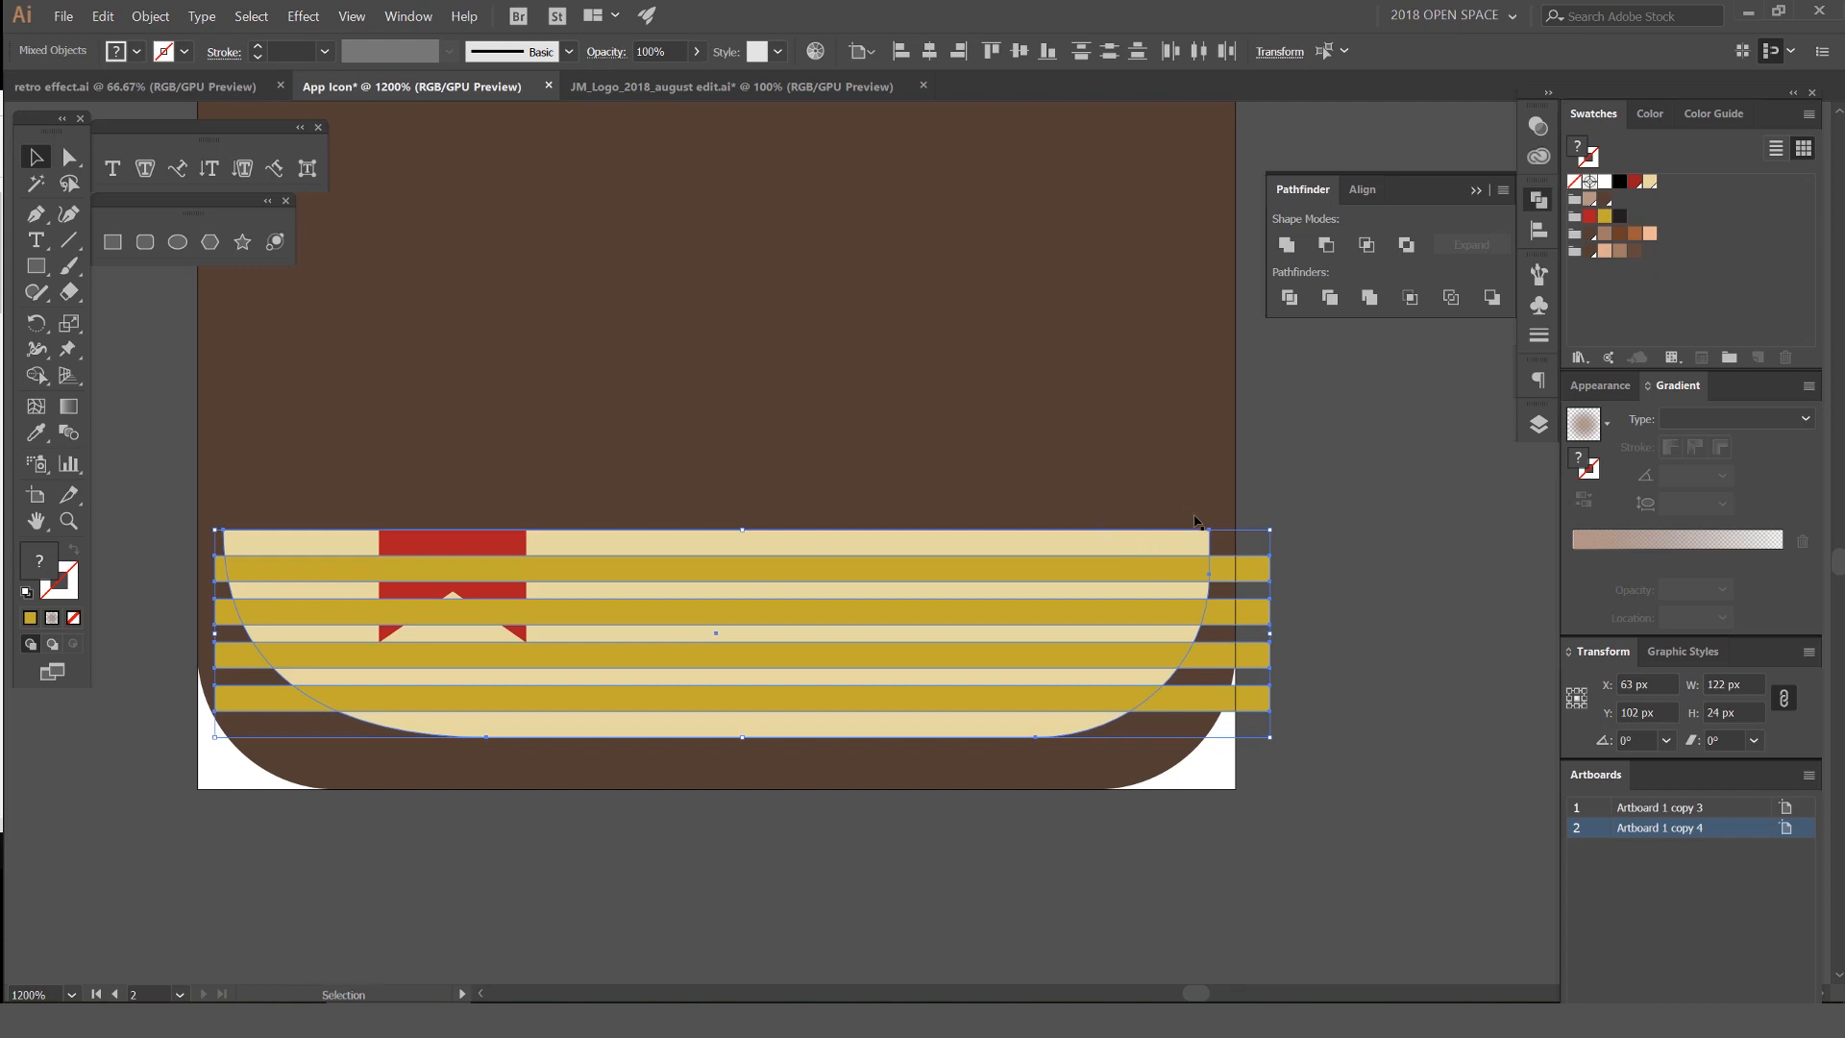
pyautogui.click(1409, 246)
pyautogui.hotkey('ctrl', 'z')
pyautogui.hotkey('shift', 'm')
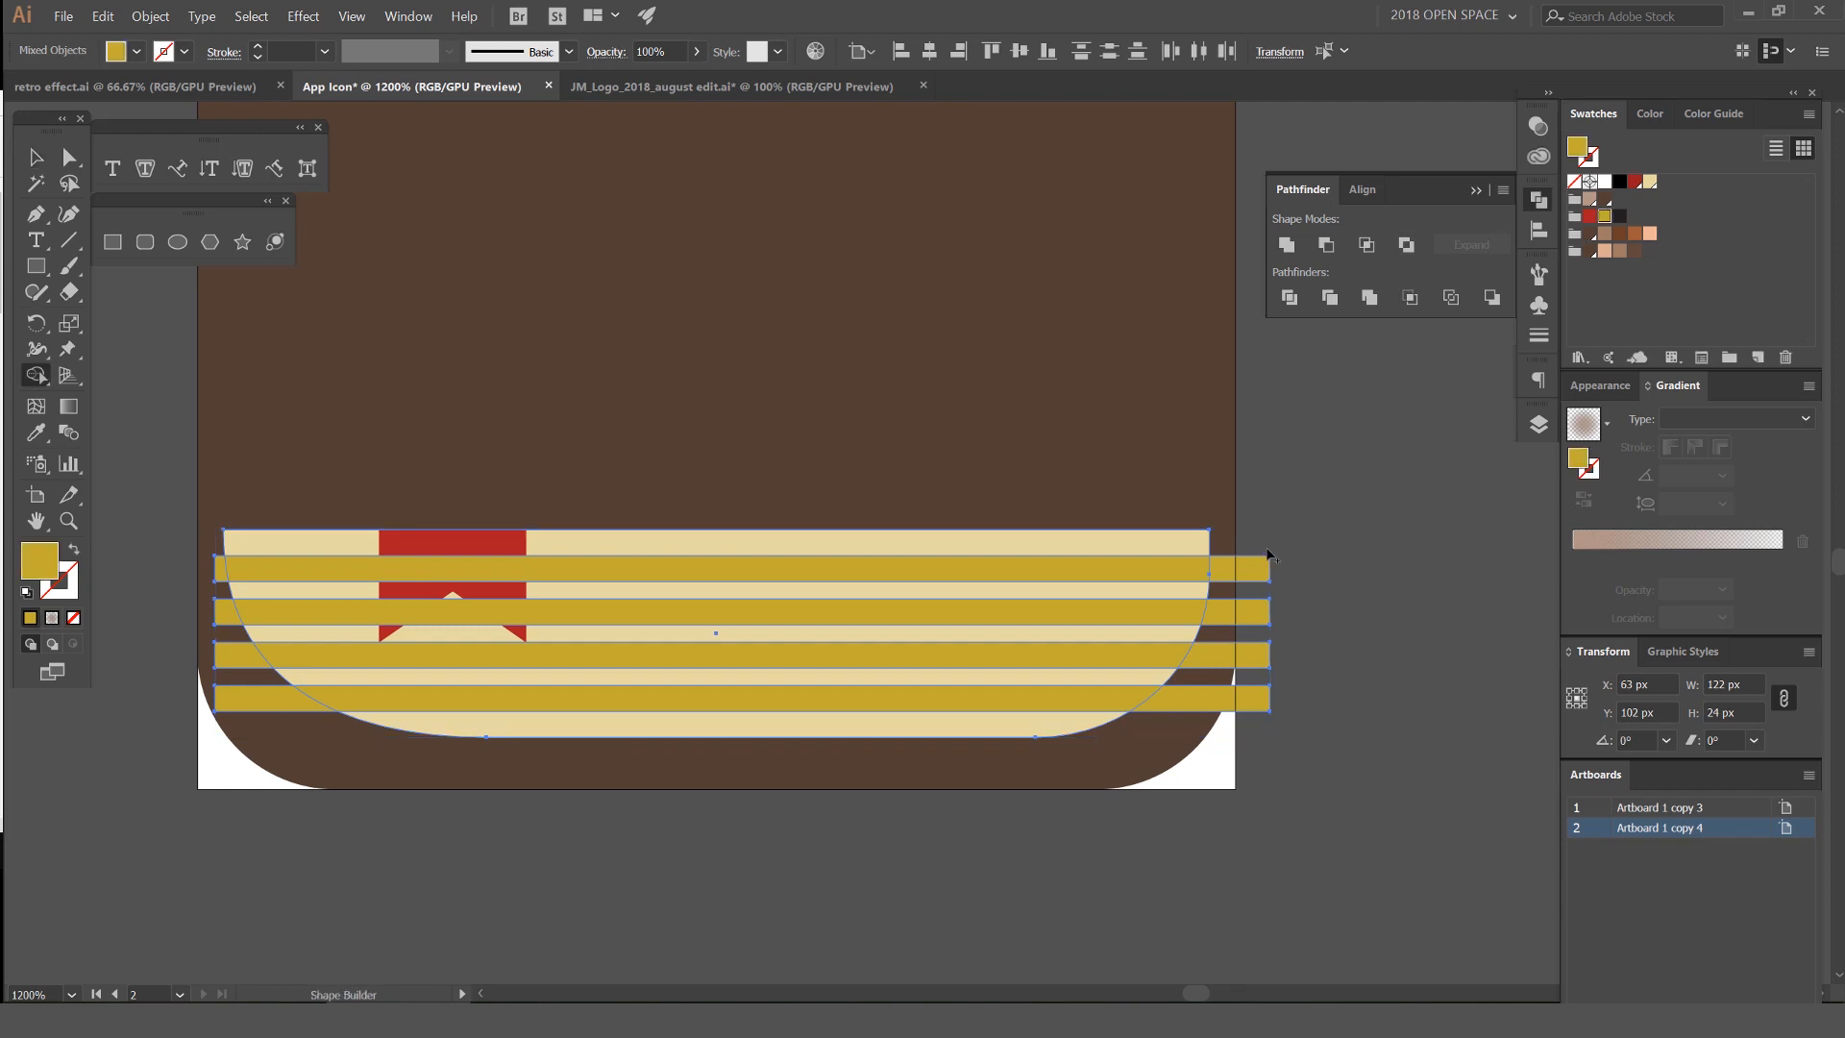
pyautogui.moveTo(1204, 711)
pyautogui.mouseDown()
pyautogui.moveTo(1239, 642)
pyautogui.moveTo(1243, 509)
pyautogui.mouseUp()
pyautogui.moveTo(1223, 678); pyautogui.dragTo(1215, 707)
pyautogui.moveTo(221, 562); pyautogui.dragTo(254, 709)
pyautogui.moveTo(1209, 708); pyautogui.dragTo(1209, 708)
pyautogui.press('v')
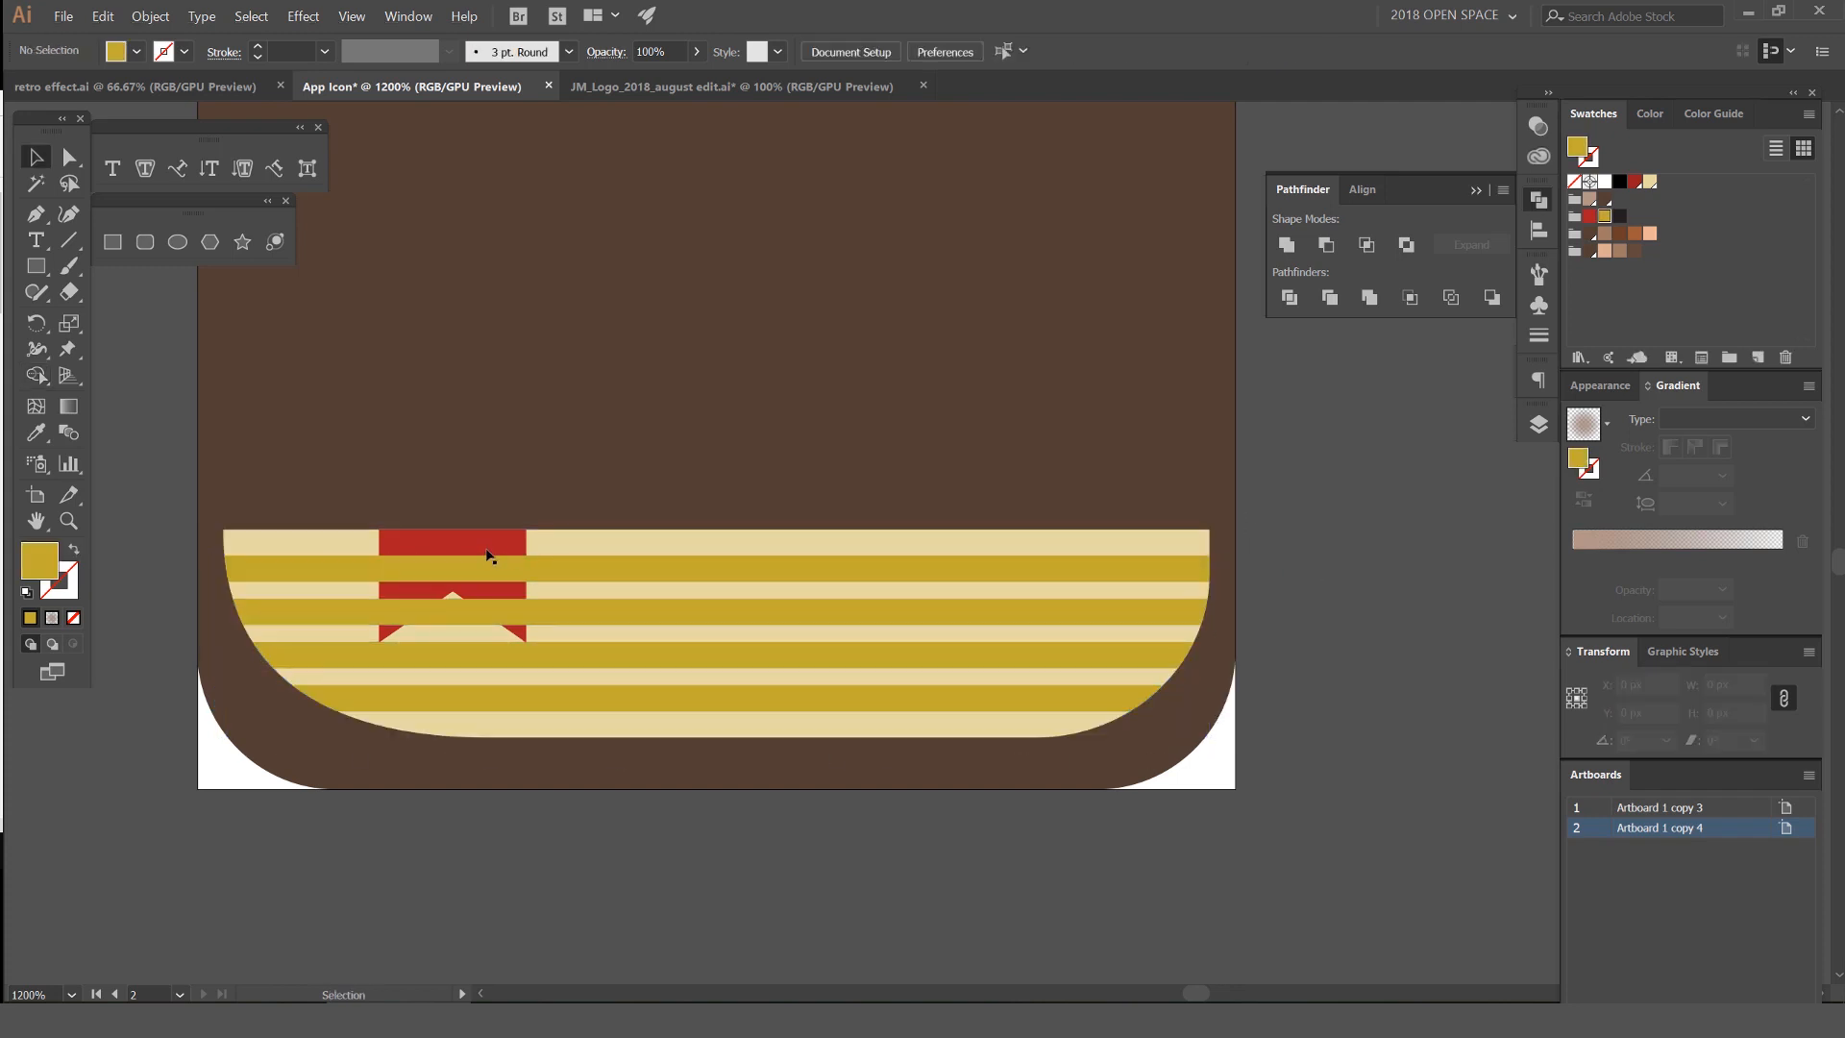
# Bring the red bookmark forward so it sits in front of the gold stripes
pyautogui.click(495, 546)
pyautogui.hotkey('ctrl', '=')
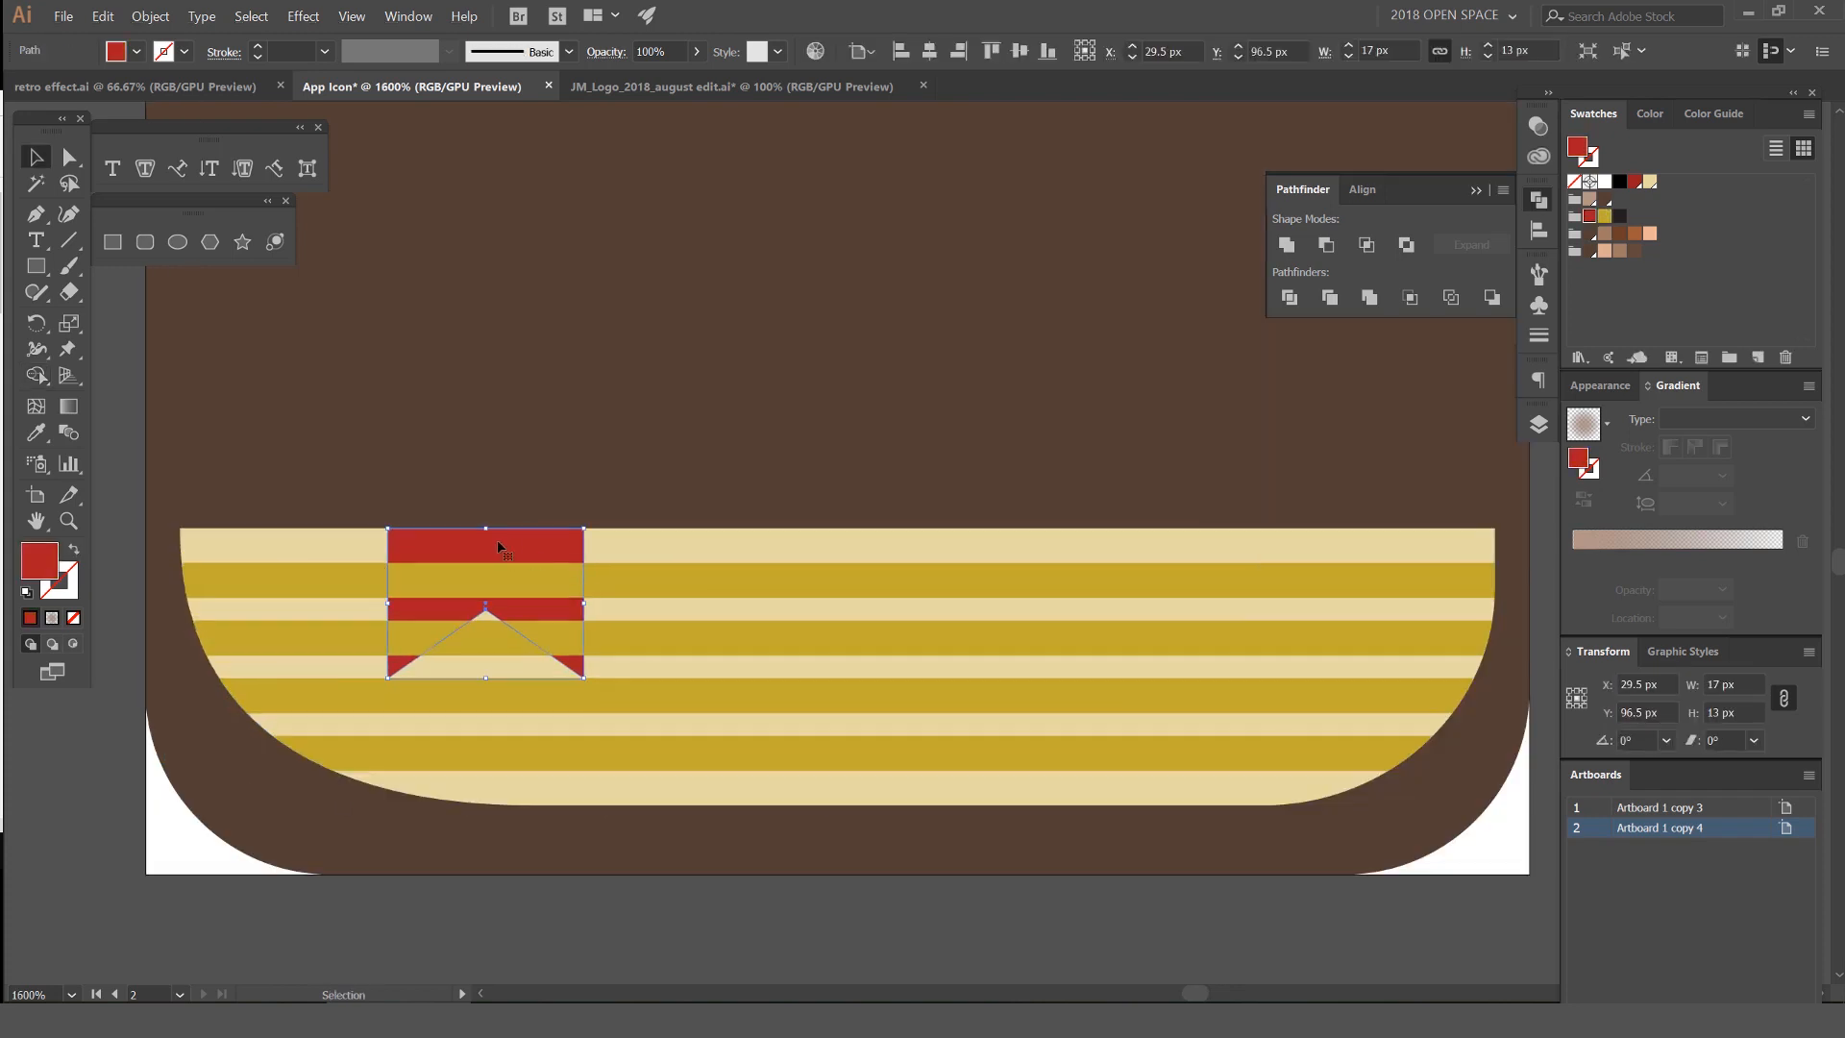
pyautogui.click(151, 17)
pyautogui.moveTo(168, 55)
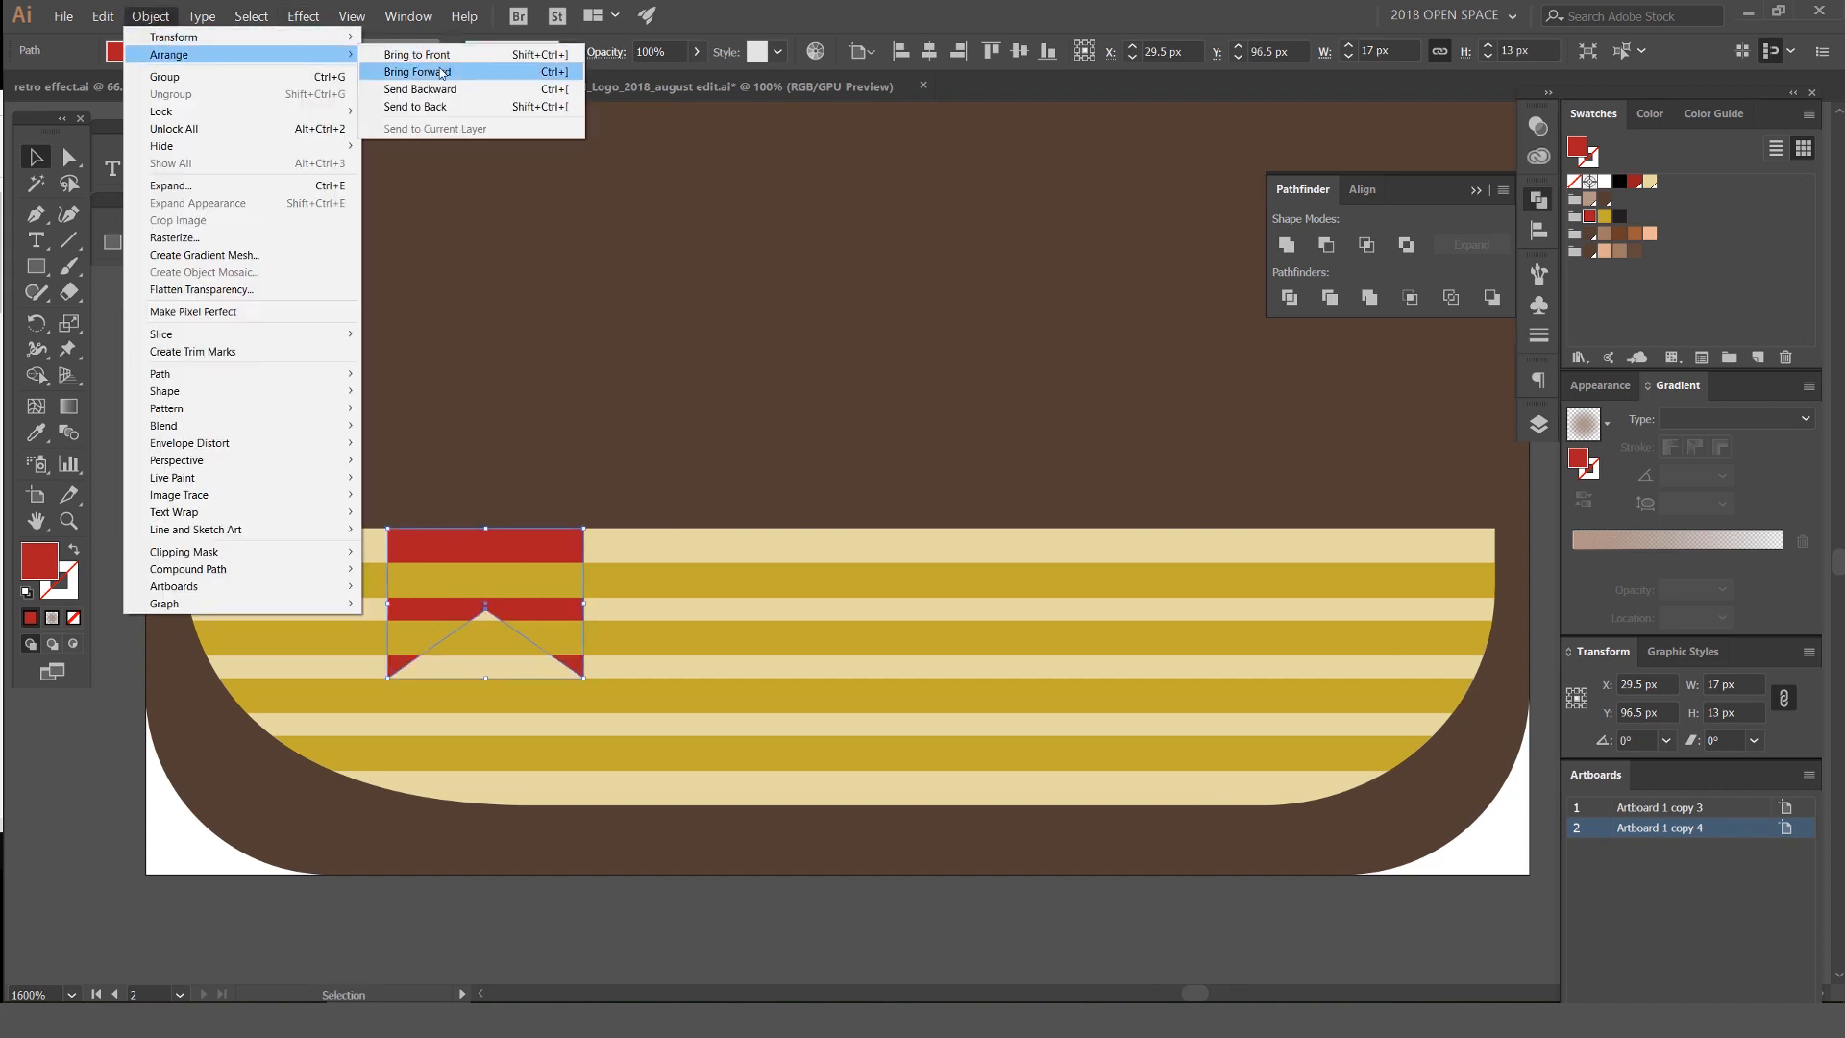
pyautogui.click(442, 74)
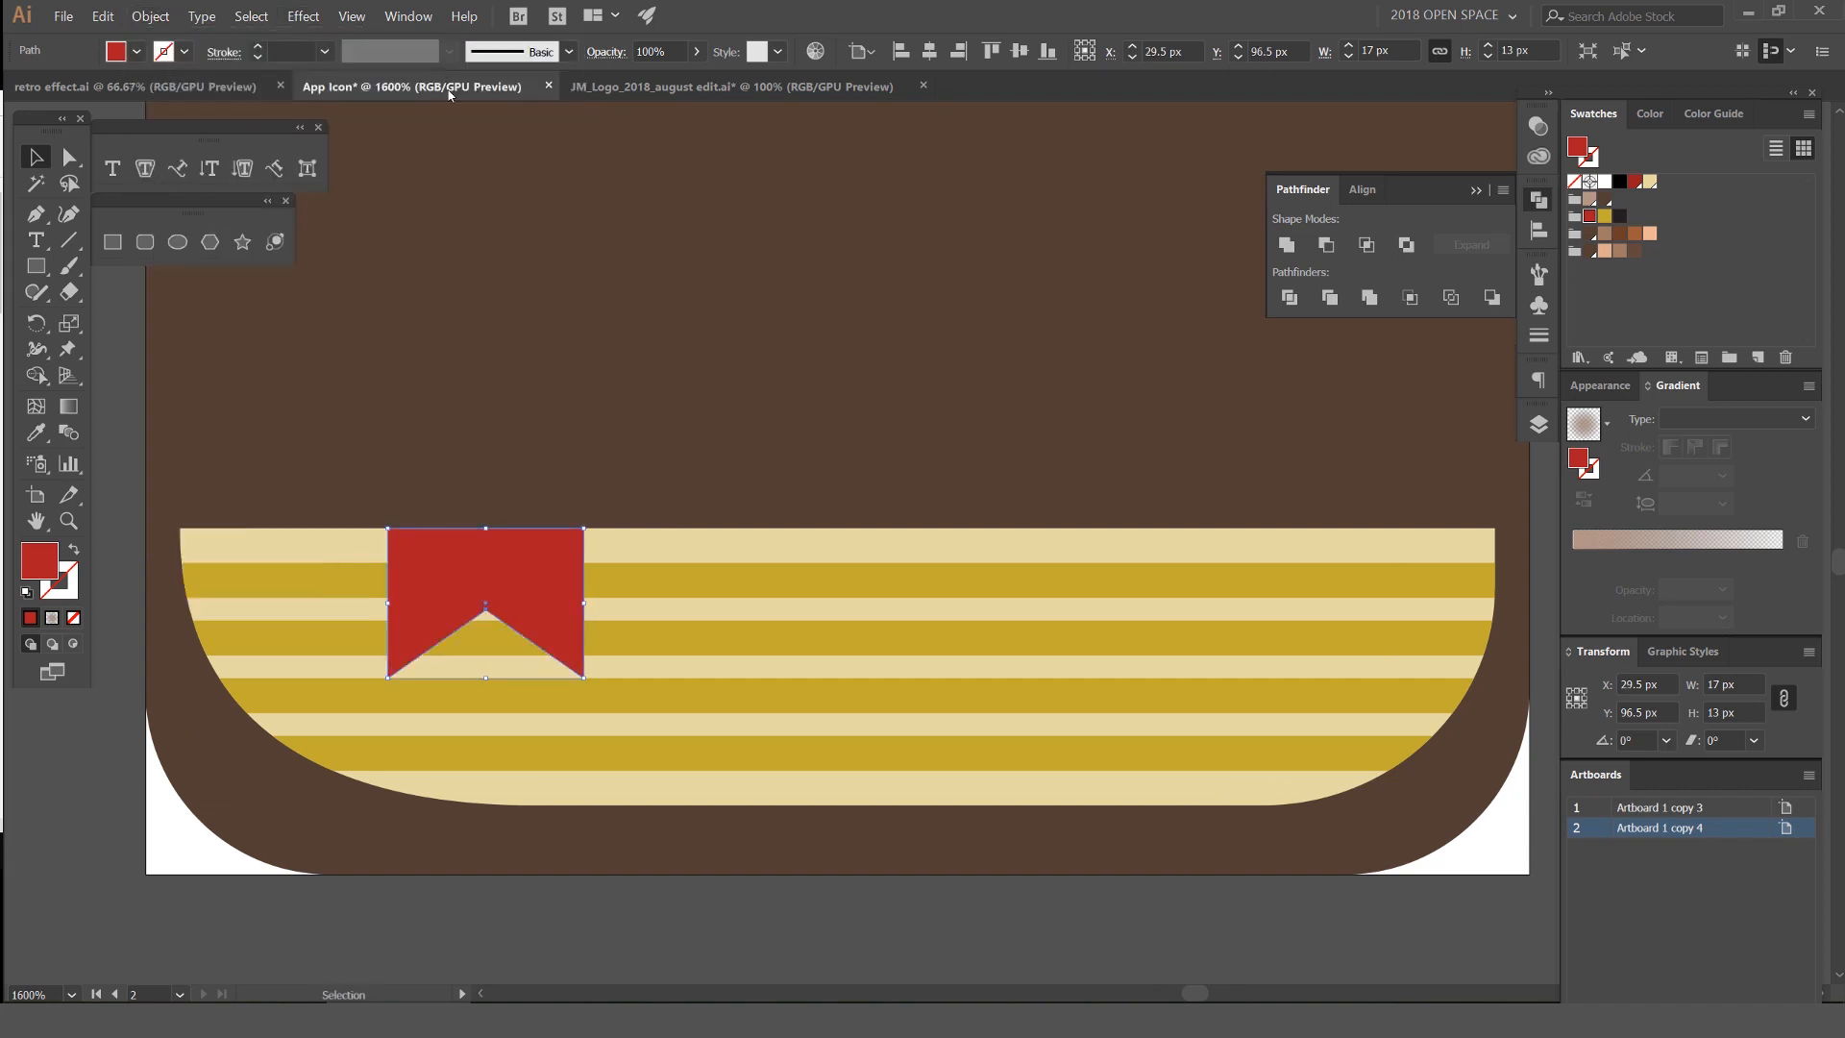
# Fill the four-stripe group with the cream swatch used for the page block
pyautogui.click(1234, 582)
pyautogui.moveTo(1375, 550); pyautogui.dragTo(1127, 531)
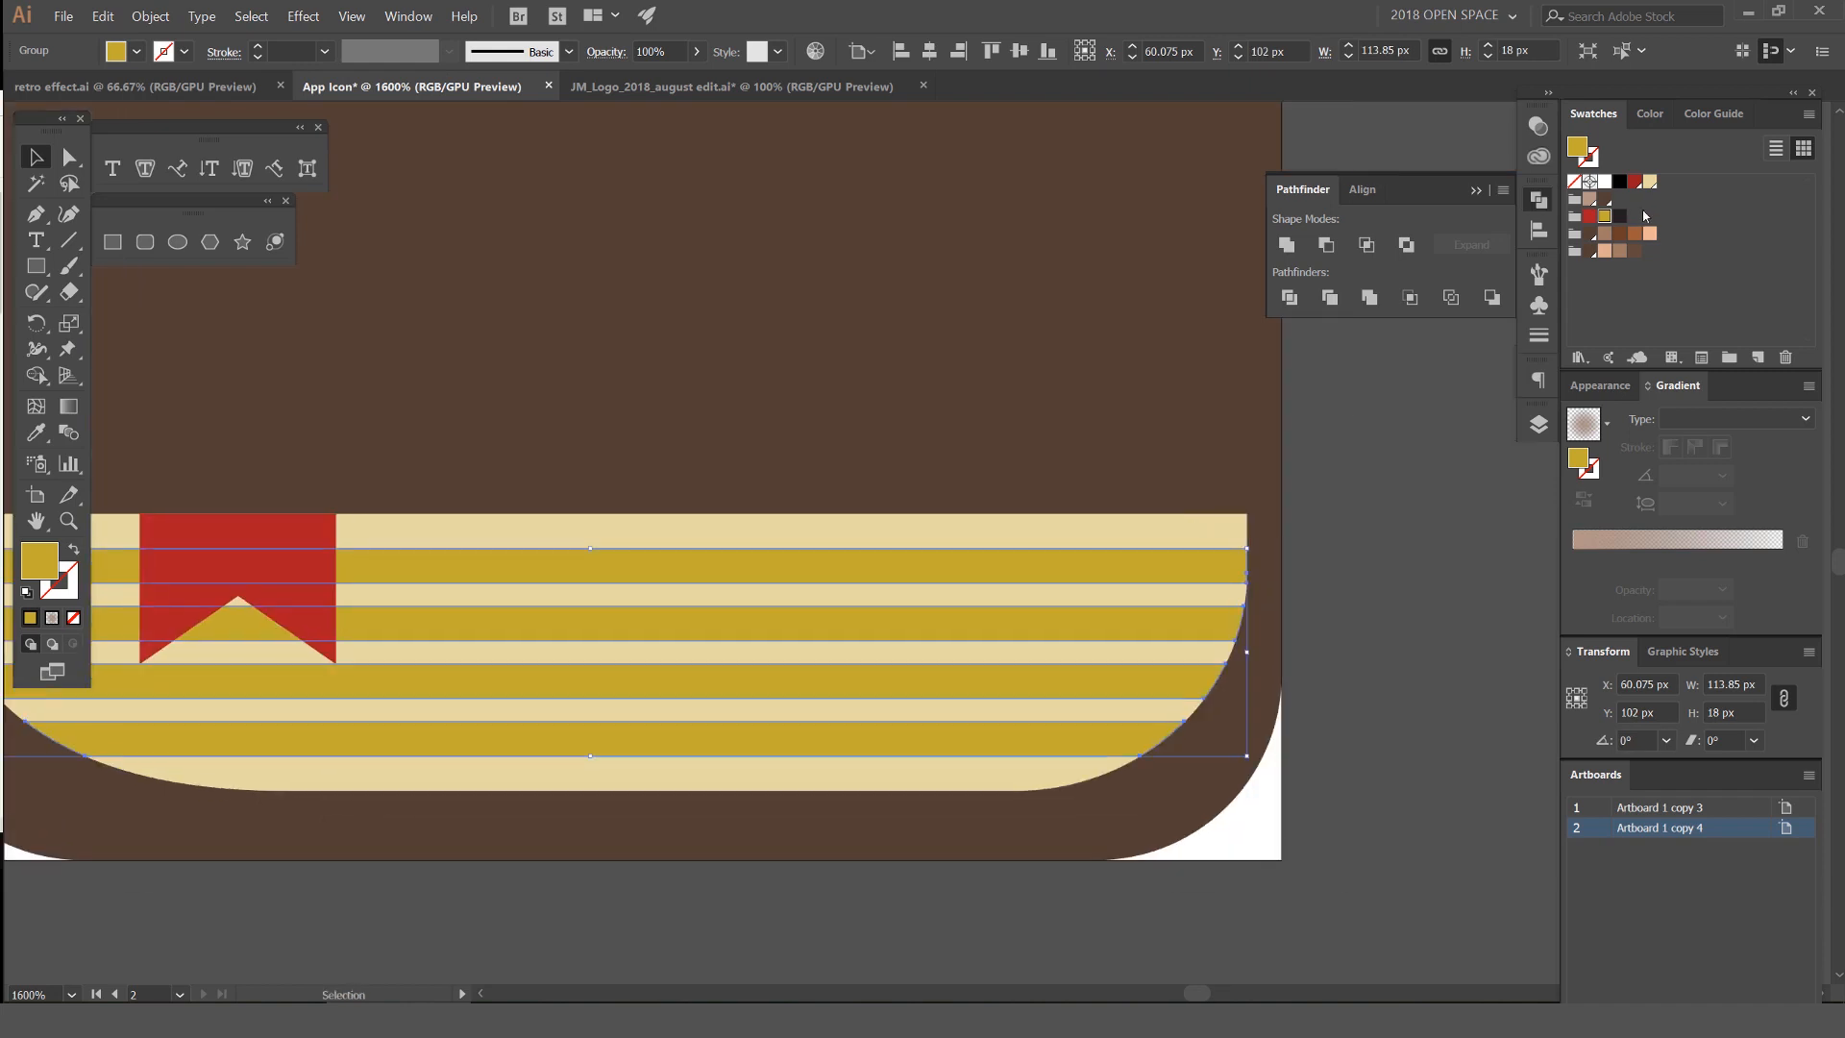
pyautogui.click(1649, 182)
pyautogui.scroll(4, 1243, 544)
pyautogui.scroll(-3, 1156, 520)
pyautogui.moveTo(566, 408); pyautogui.dragTo(780, 356)
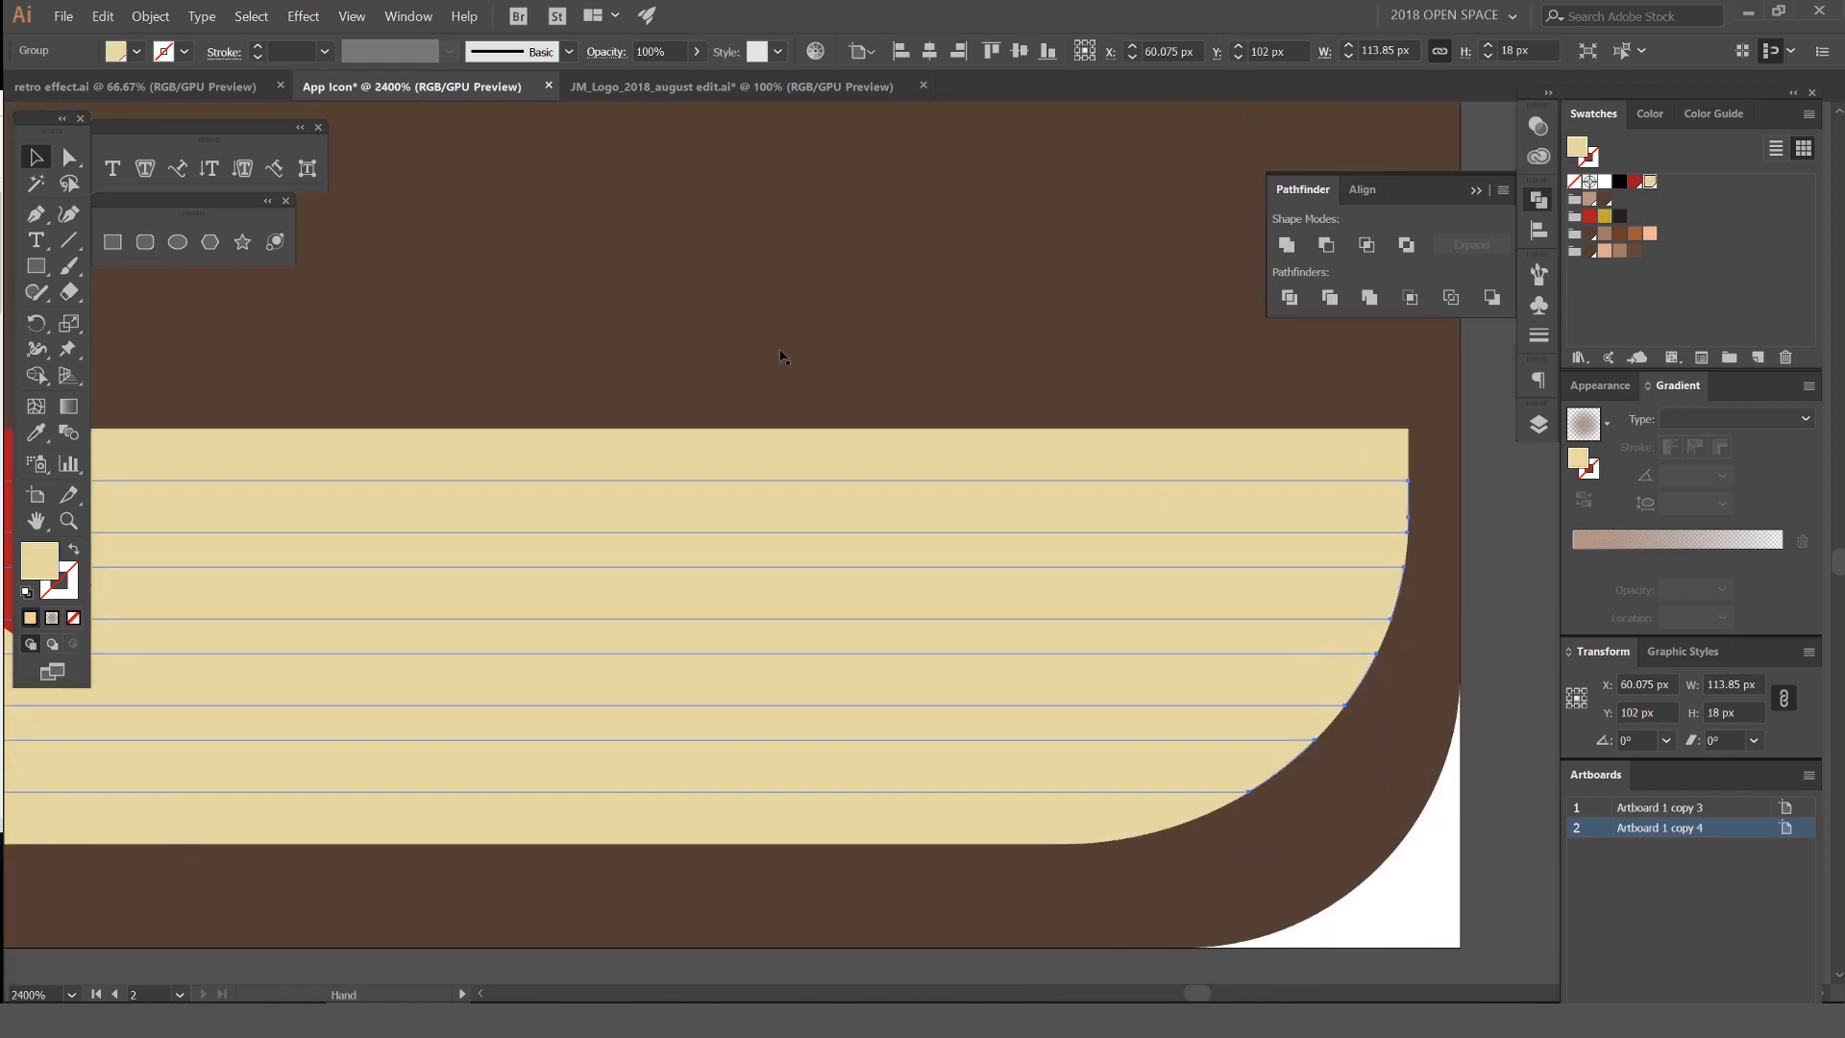
# Switch the color sliders for the stripes' fill from grayscale to HSB
pyautogui.click(1539, 126)
pyautogui.click(1651, 115)
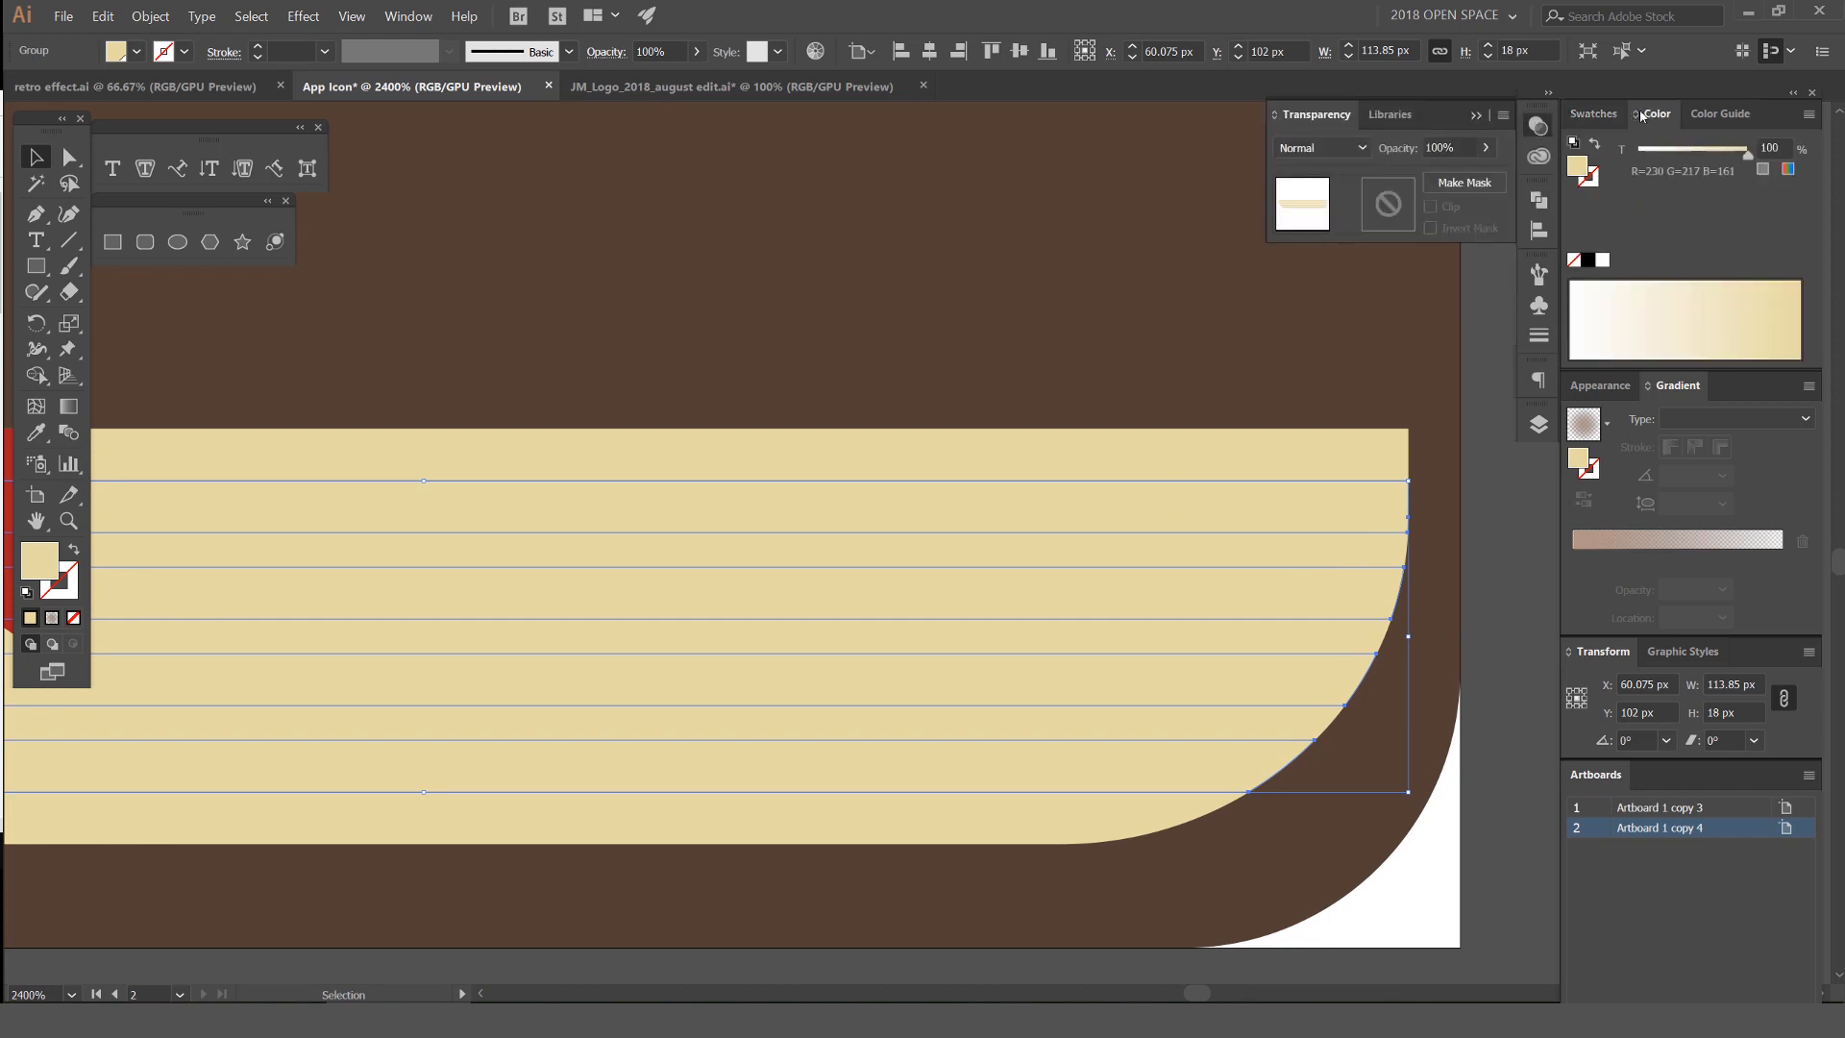
pyautogui.click(1542, 126)
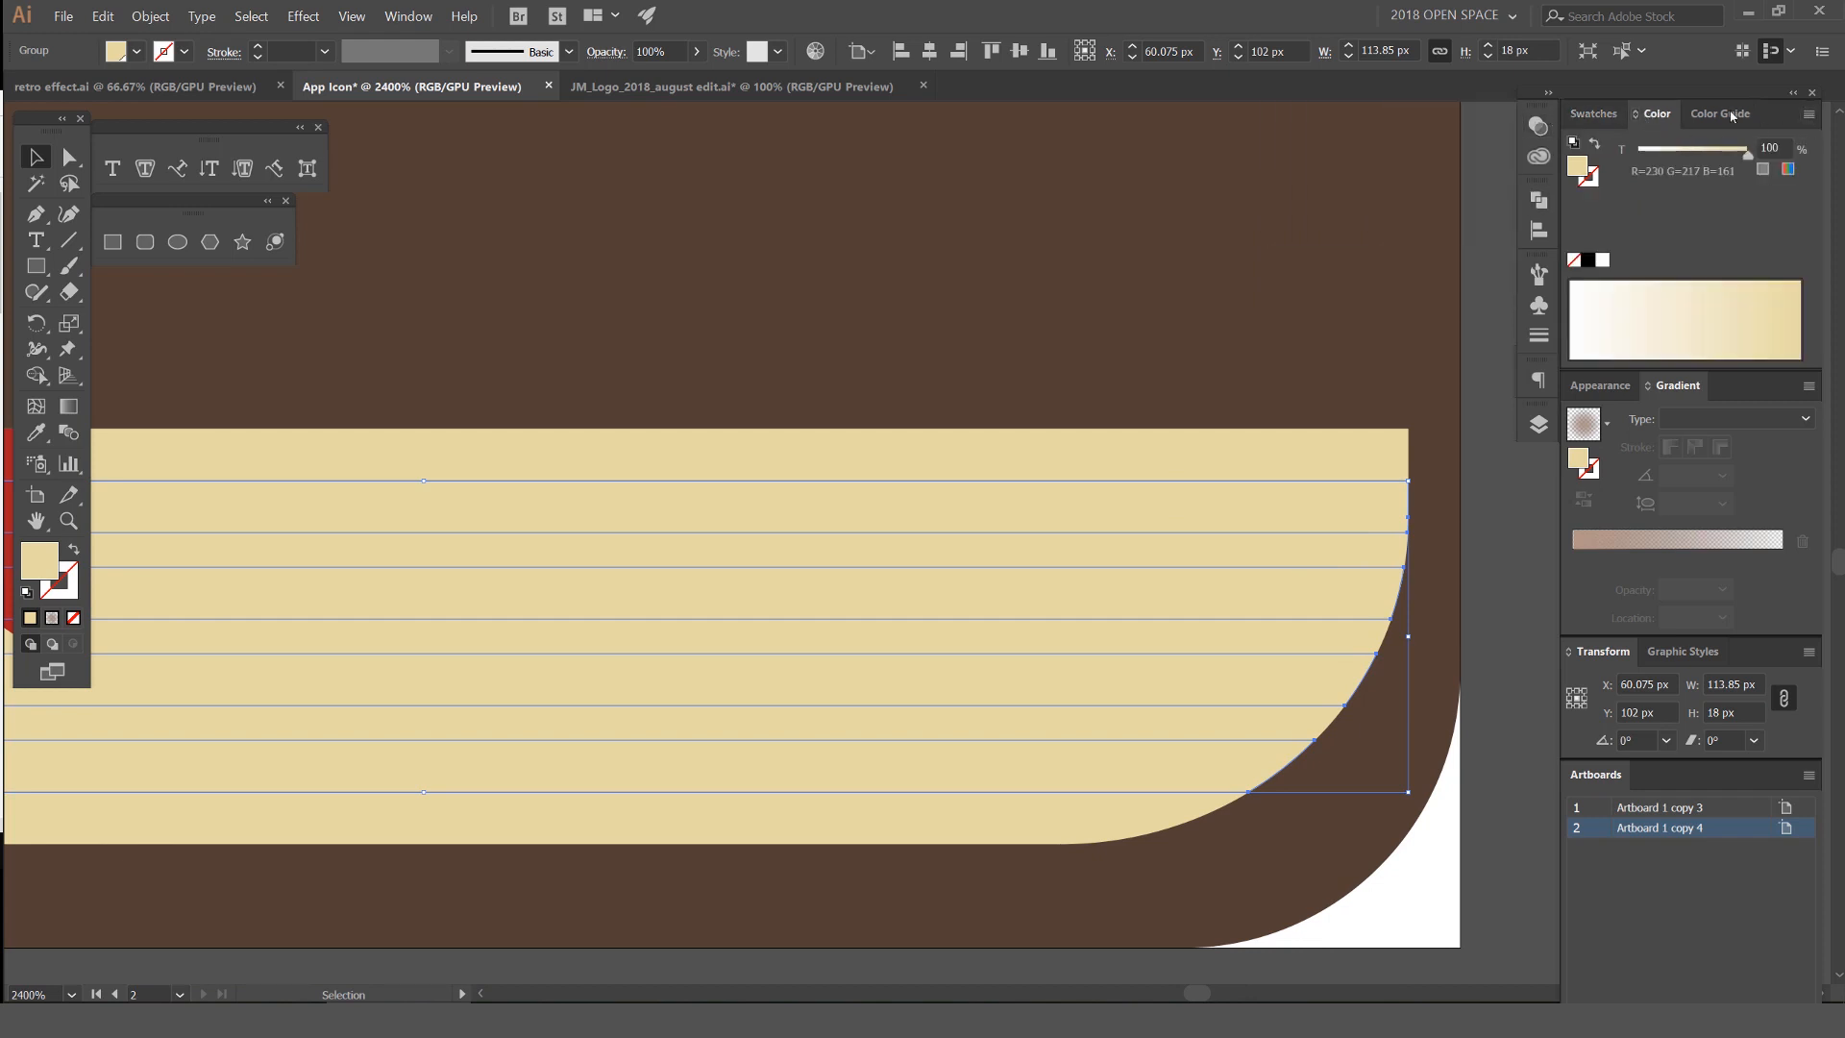
pyautogui.click(1809, 117)
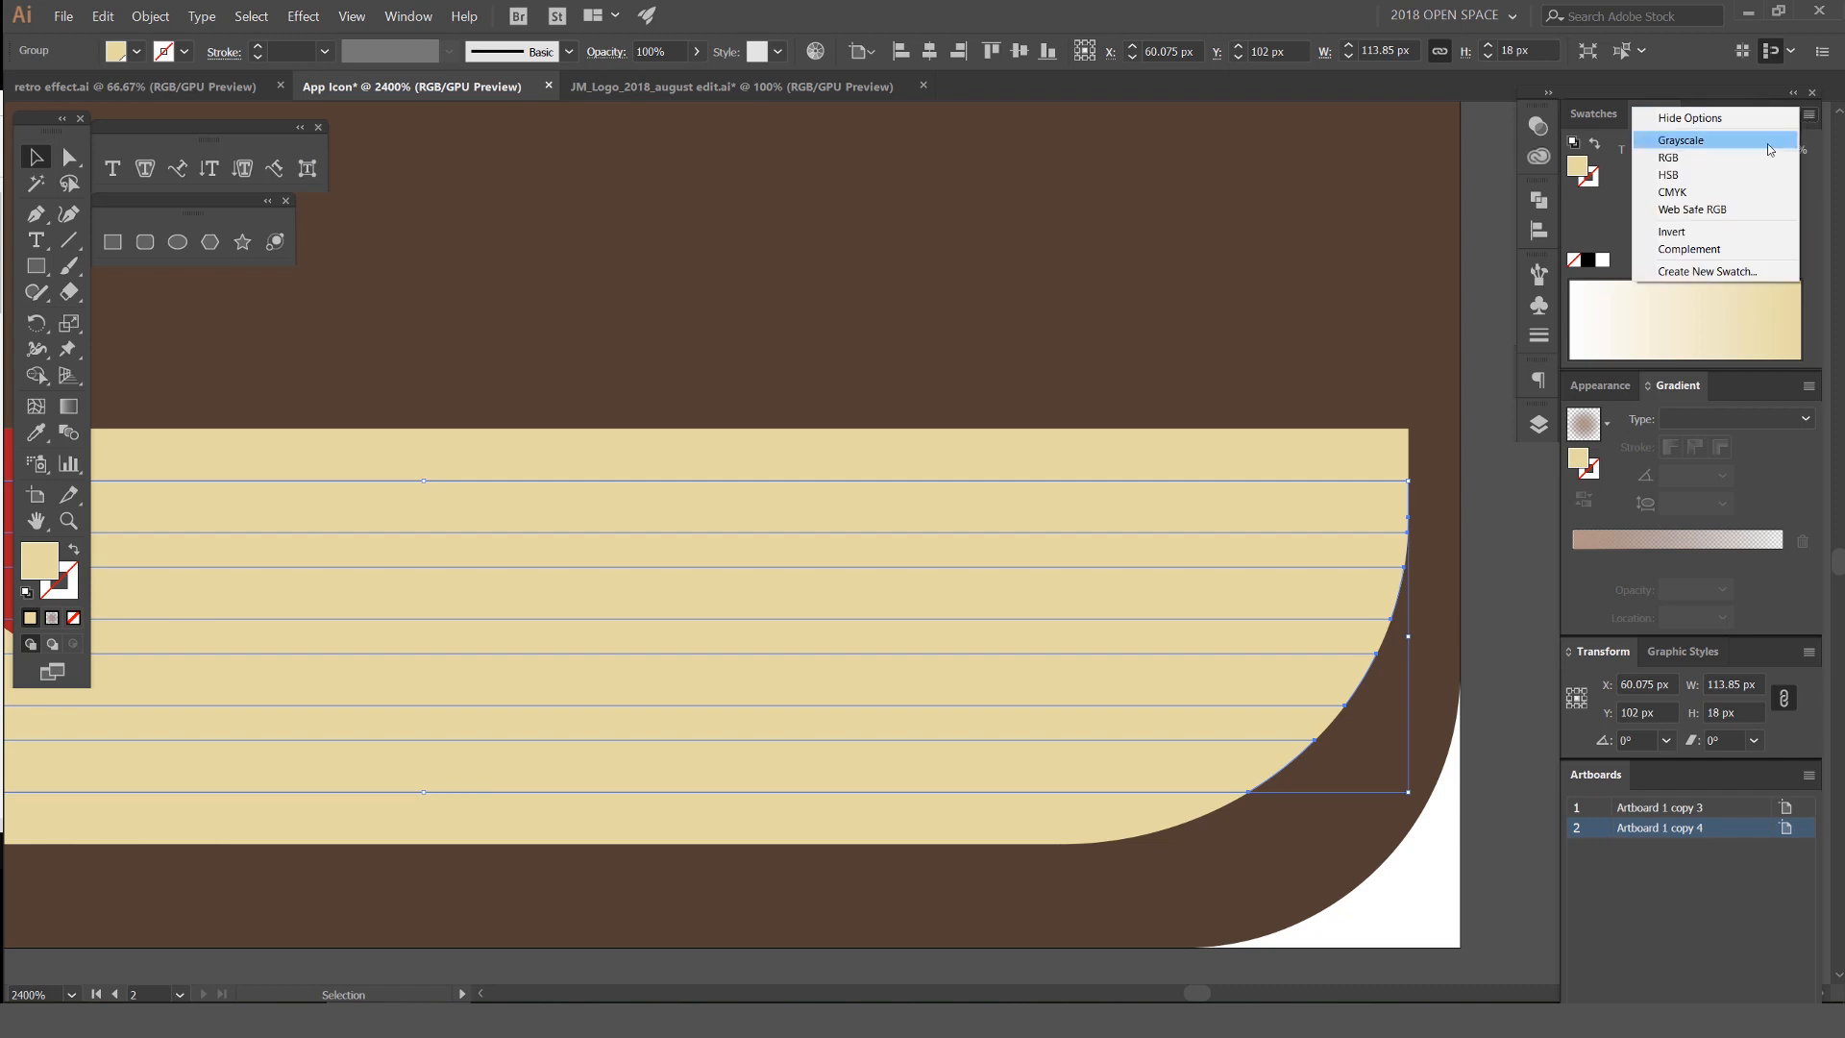
pyautogui.click(1712, 161)
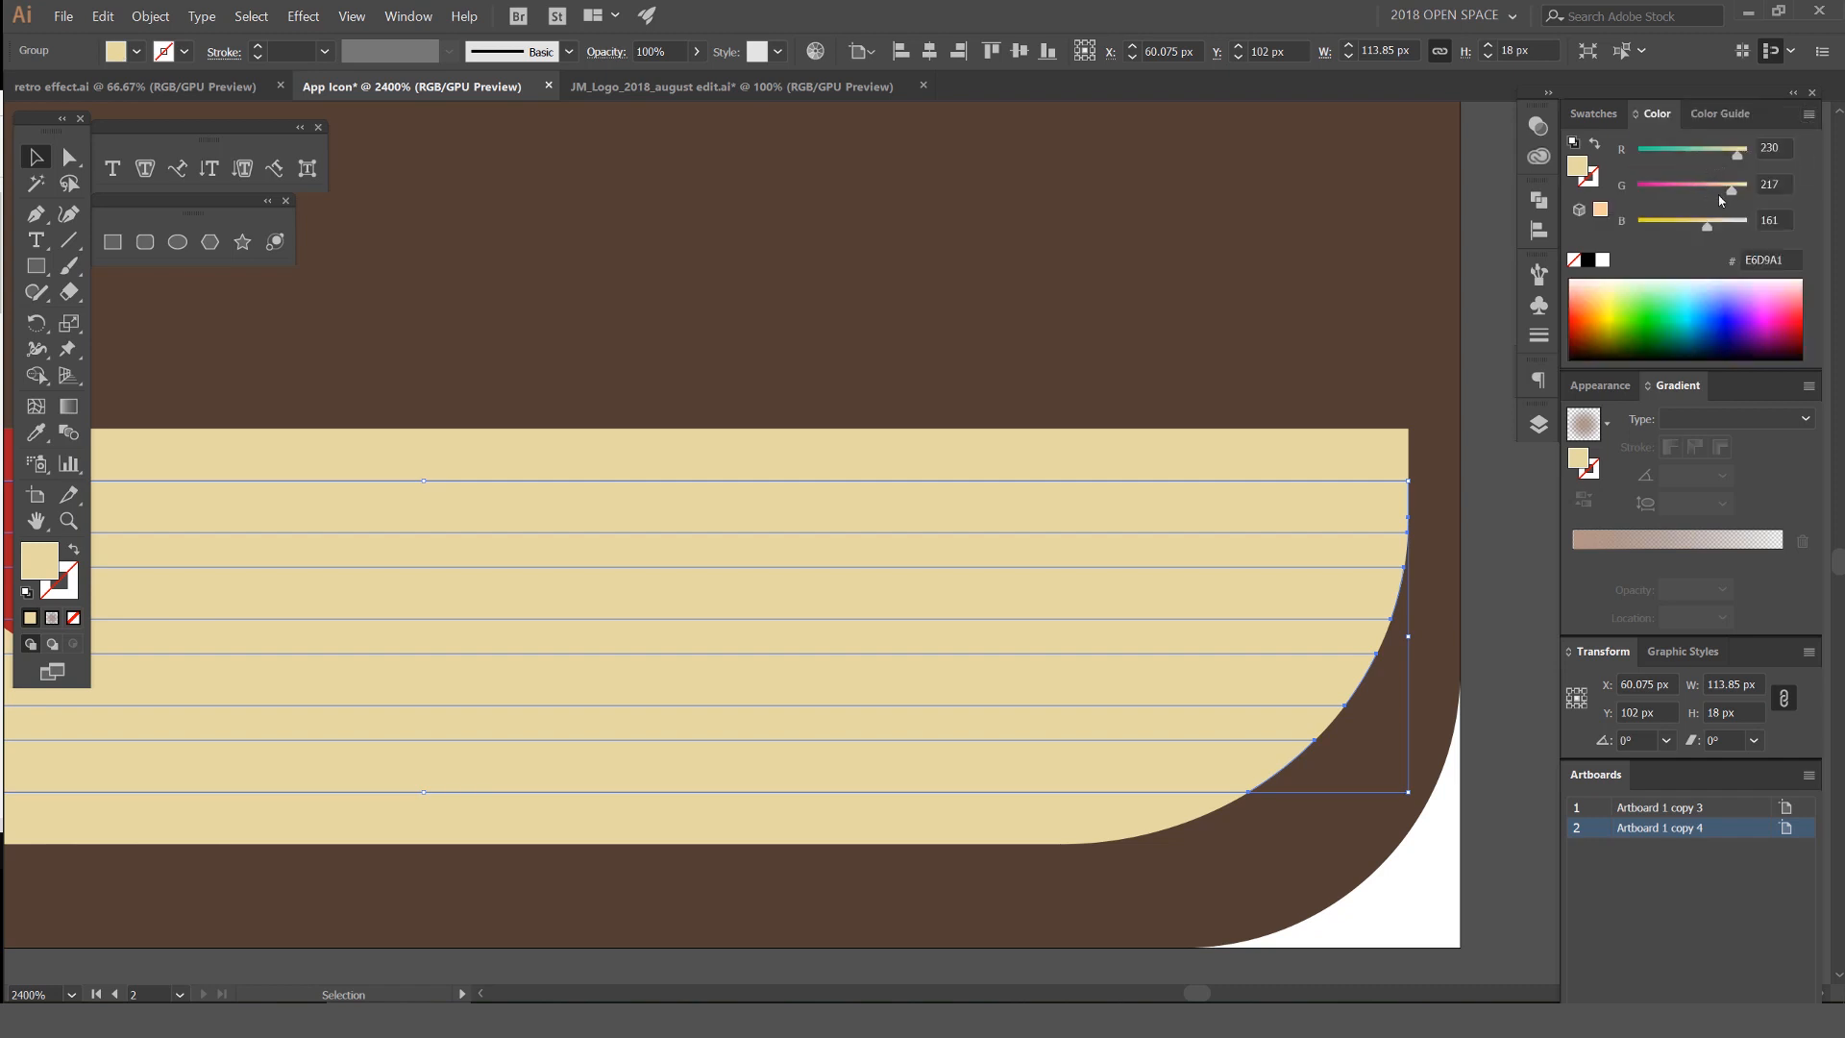
pyautogui.click(1809, 116)
pyautogui.click(1667, 176)
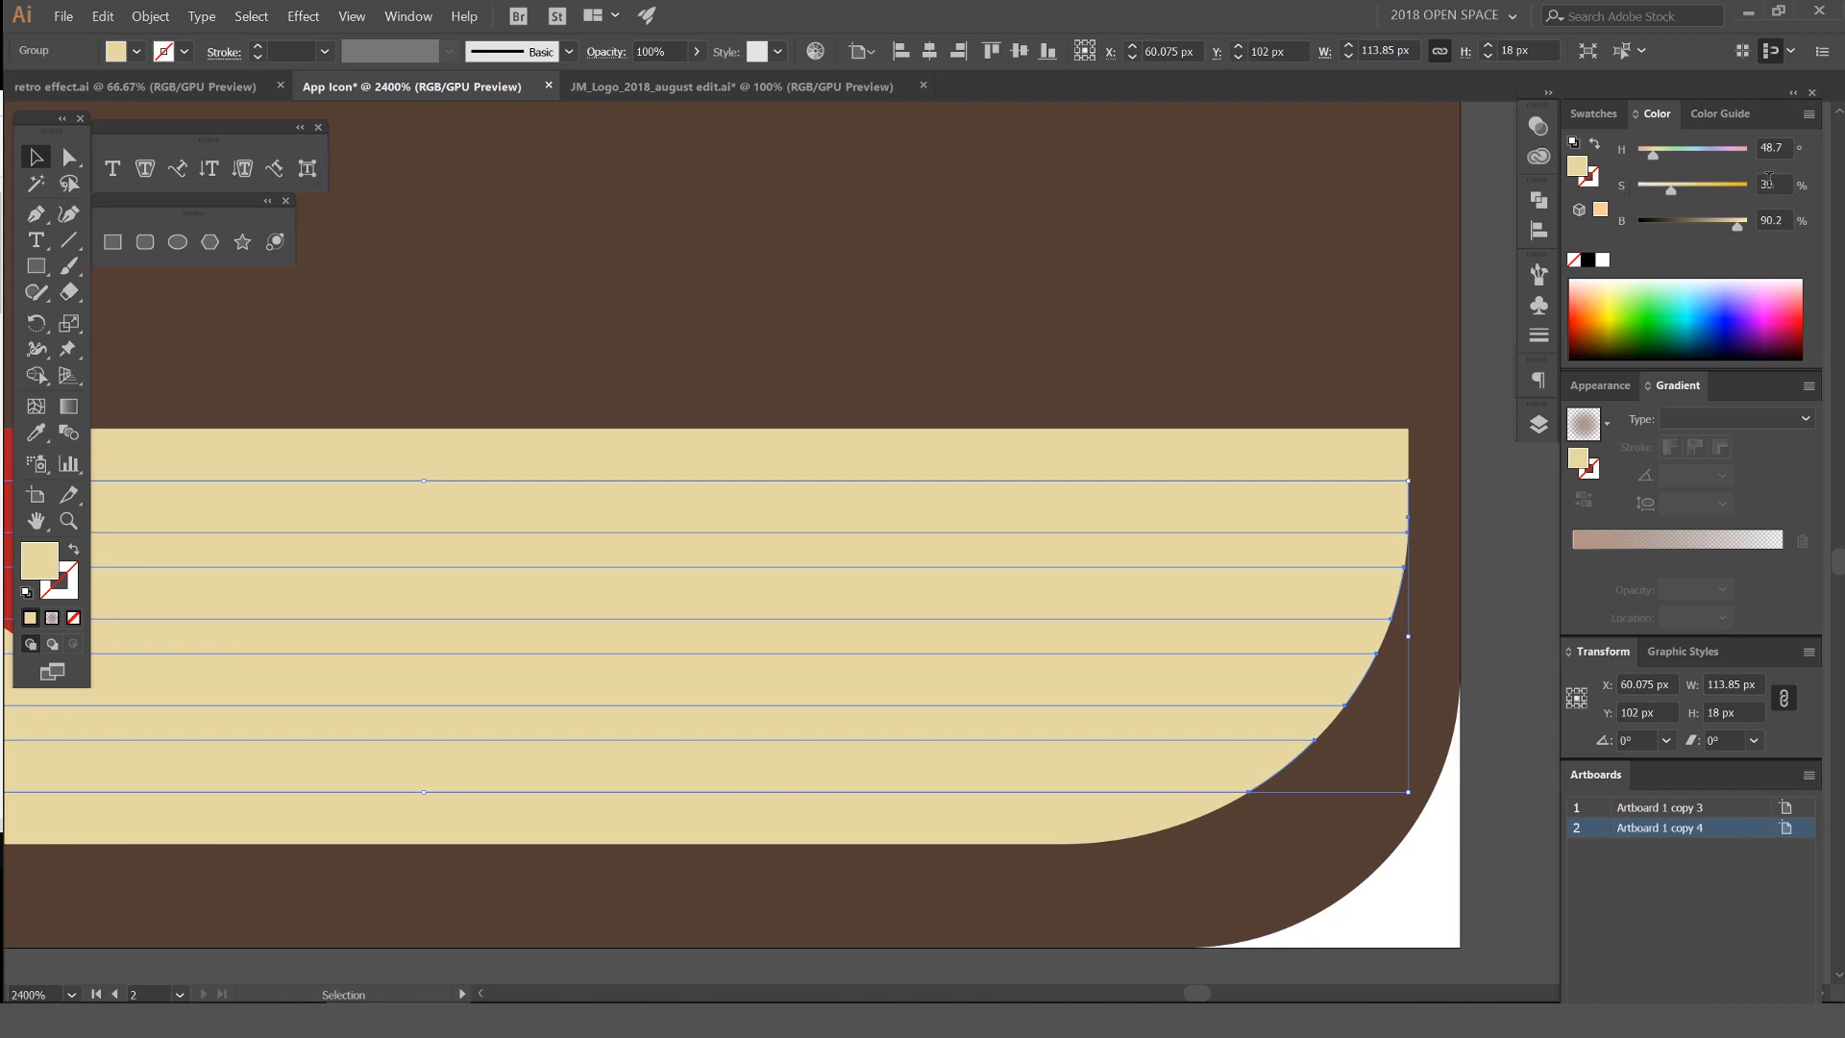
# Darken the stripes' fill to hue 51.65, saturation 39.3 and brightness 78.82, and deselect the group
pyautogui.scroll(-1, 1778, 220)
pyautogui.press('Return')
pyautogui.scroll(2, 1773, 182)
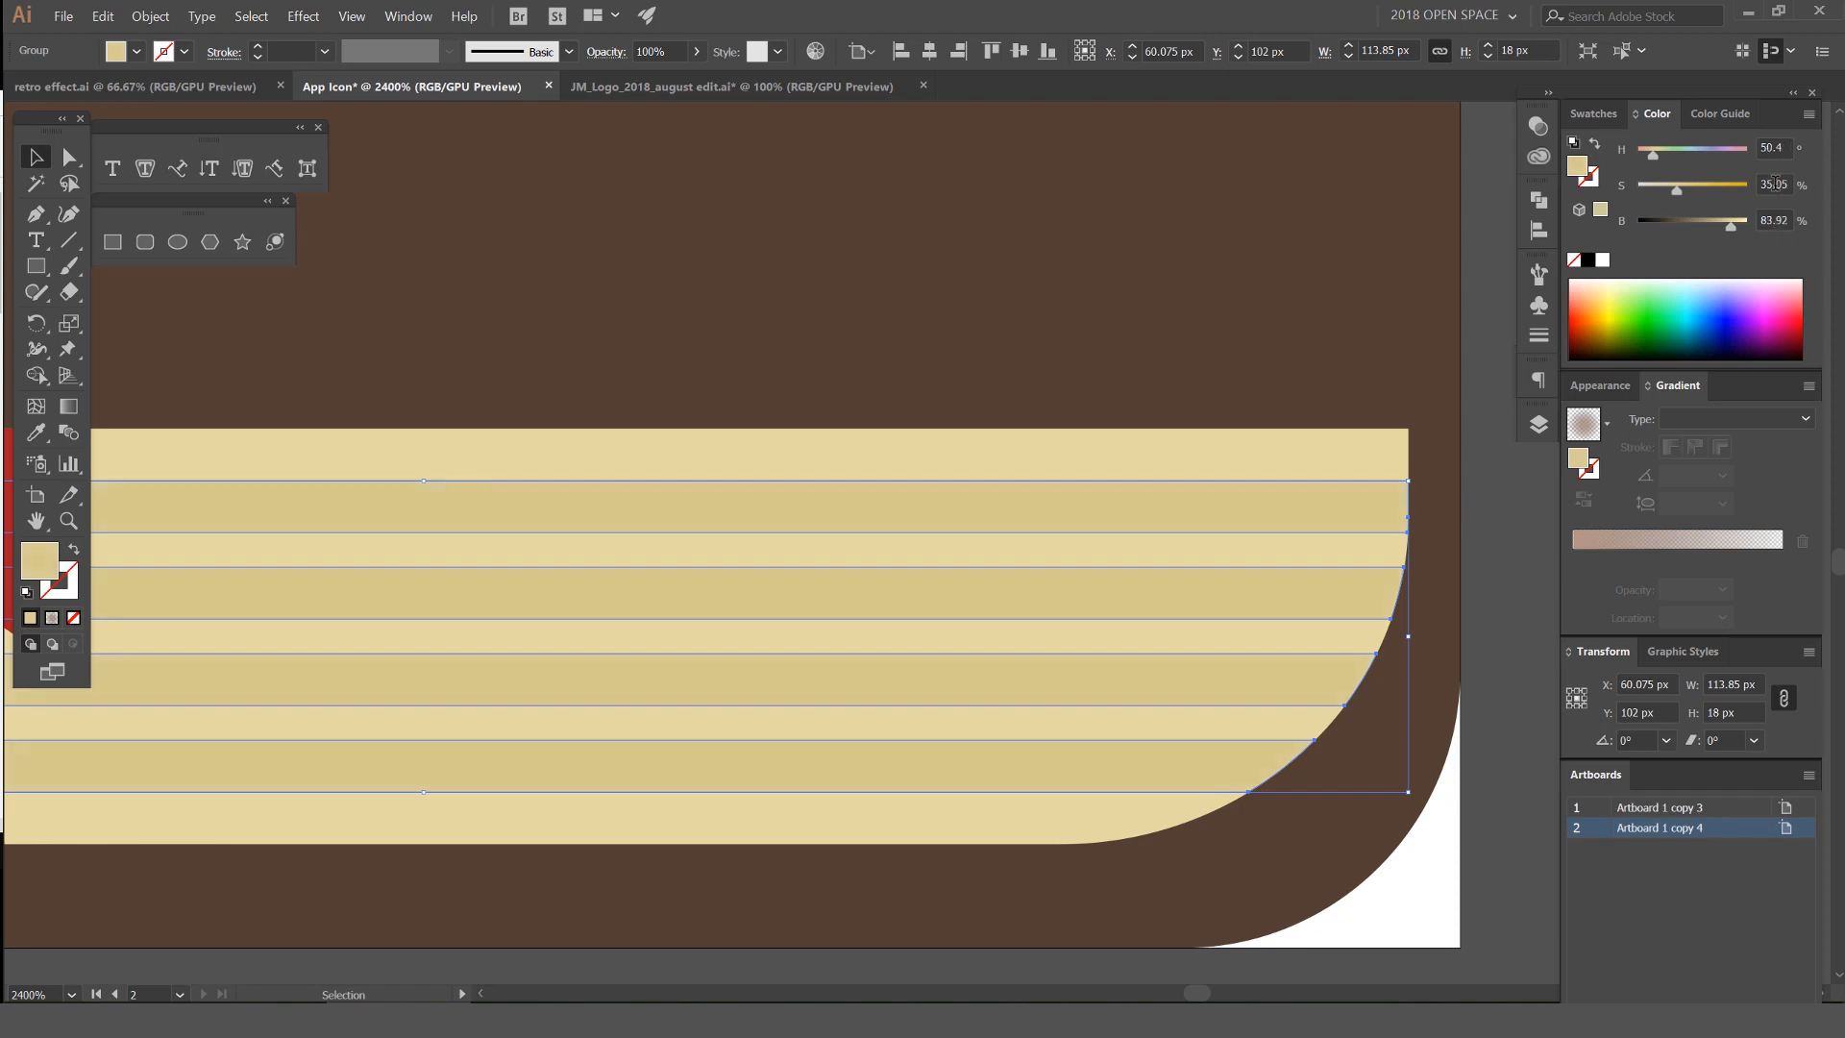
pyautogui.scroll(-2, 1771, 218)
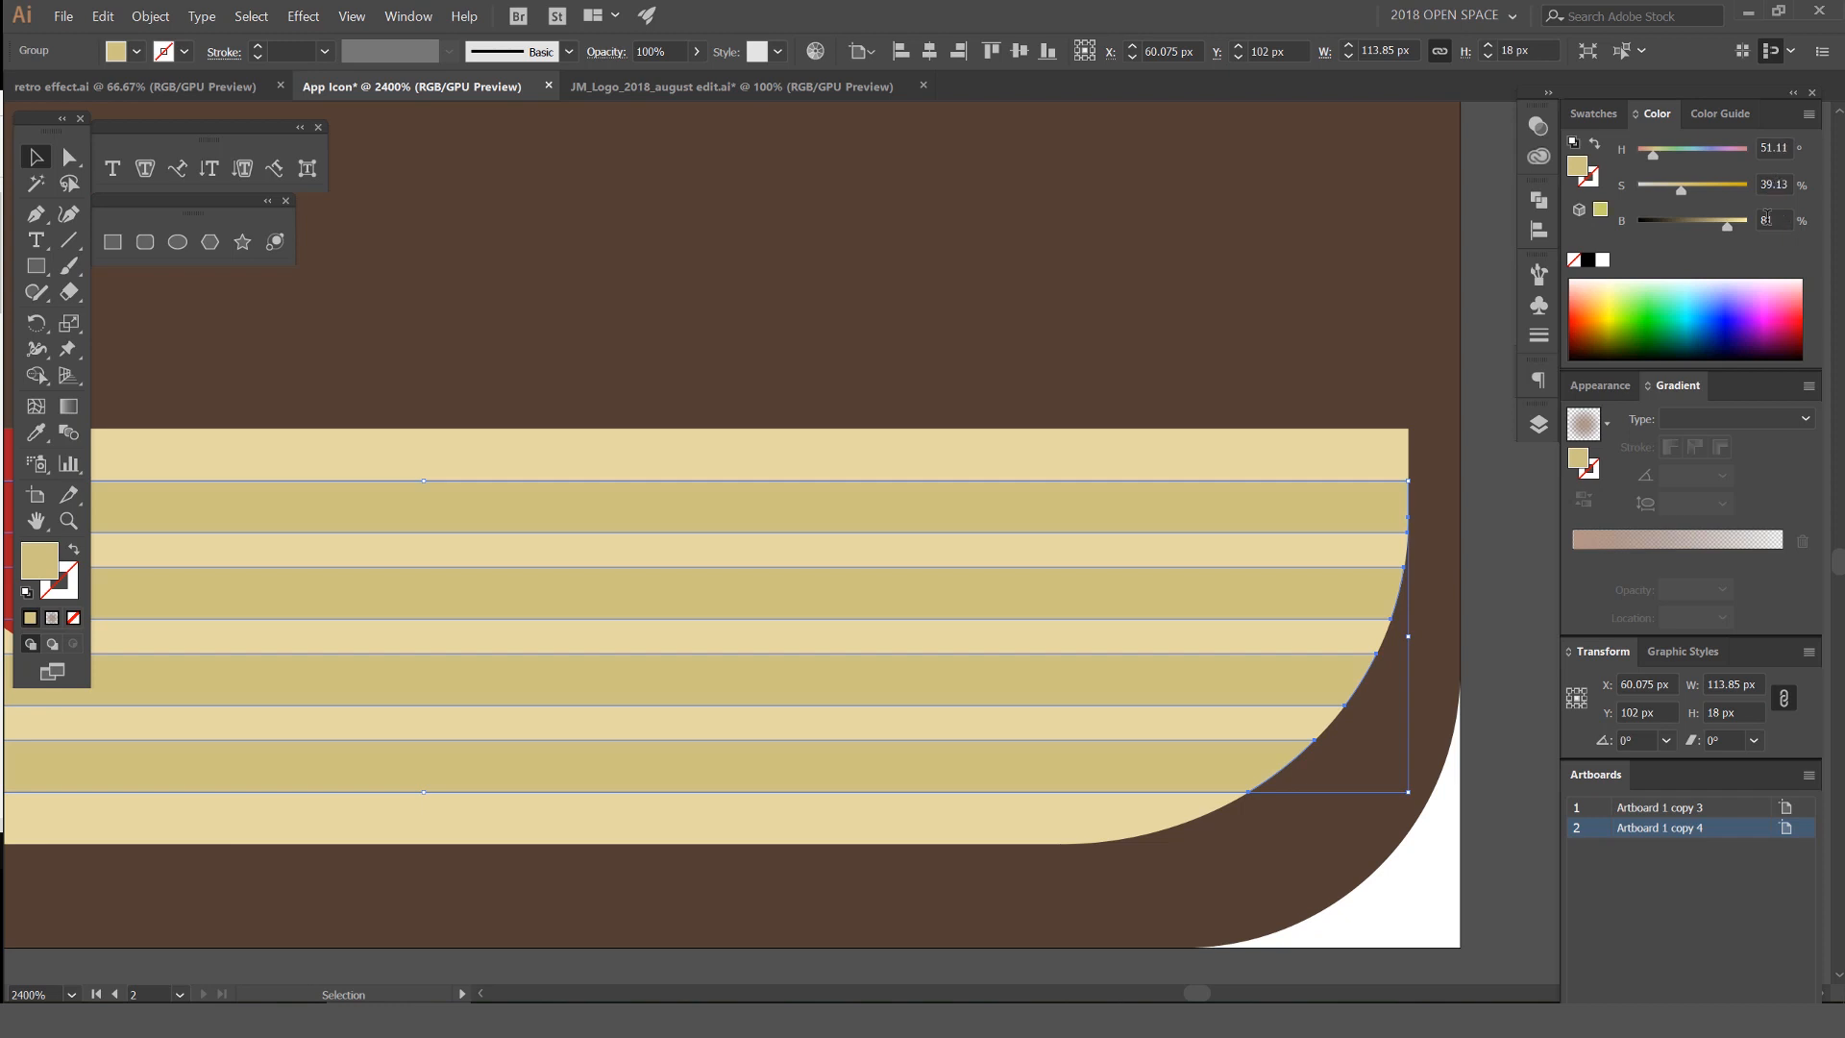
pyautogui.scroll(-3, 1157, 348)
pyautogui.click(1368, 300)
pyautogui.scroll(-2, 1369, 300)
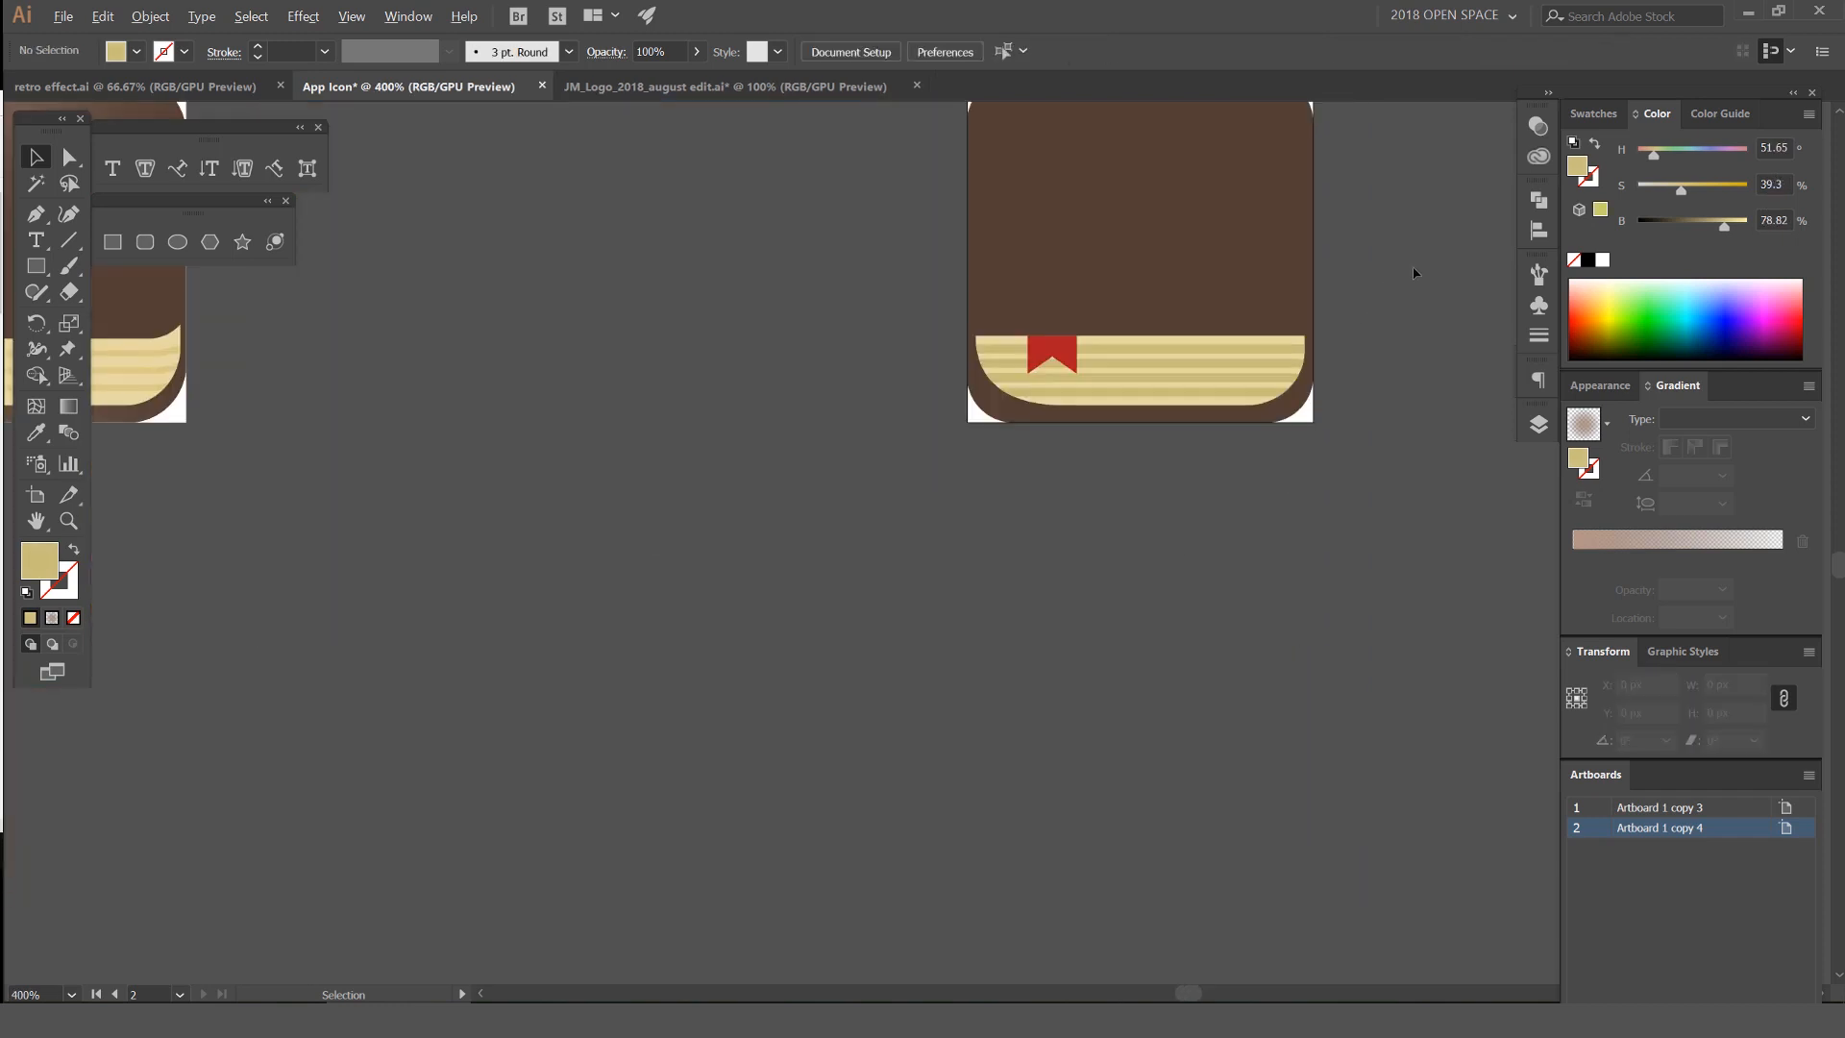
# Set the opacity of the page stripe group to 60% and deselect it
pyautogui.moveTo(1410, 273); pyautogui.dragTo(1246, 518)
pyautogui.scroll(-2, 1157, 555)
pyautogui.scroll(3, 1096, 567)
pyautogui.click(1095, 568)
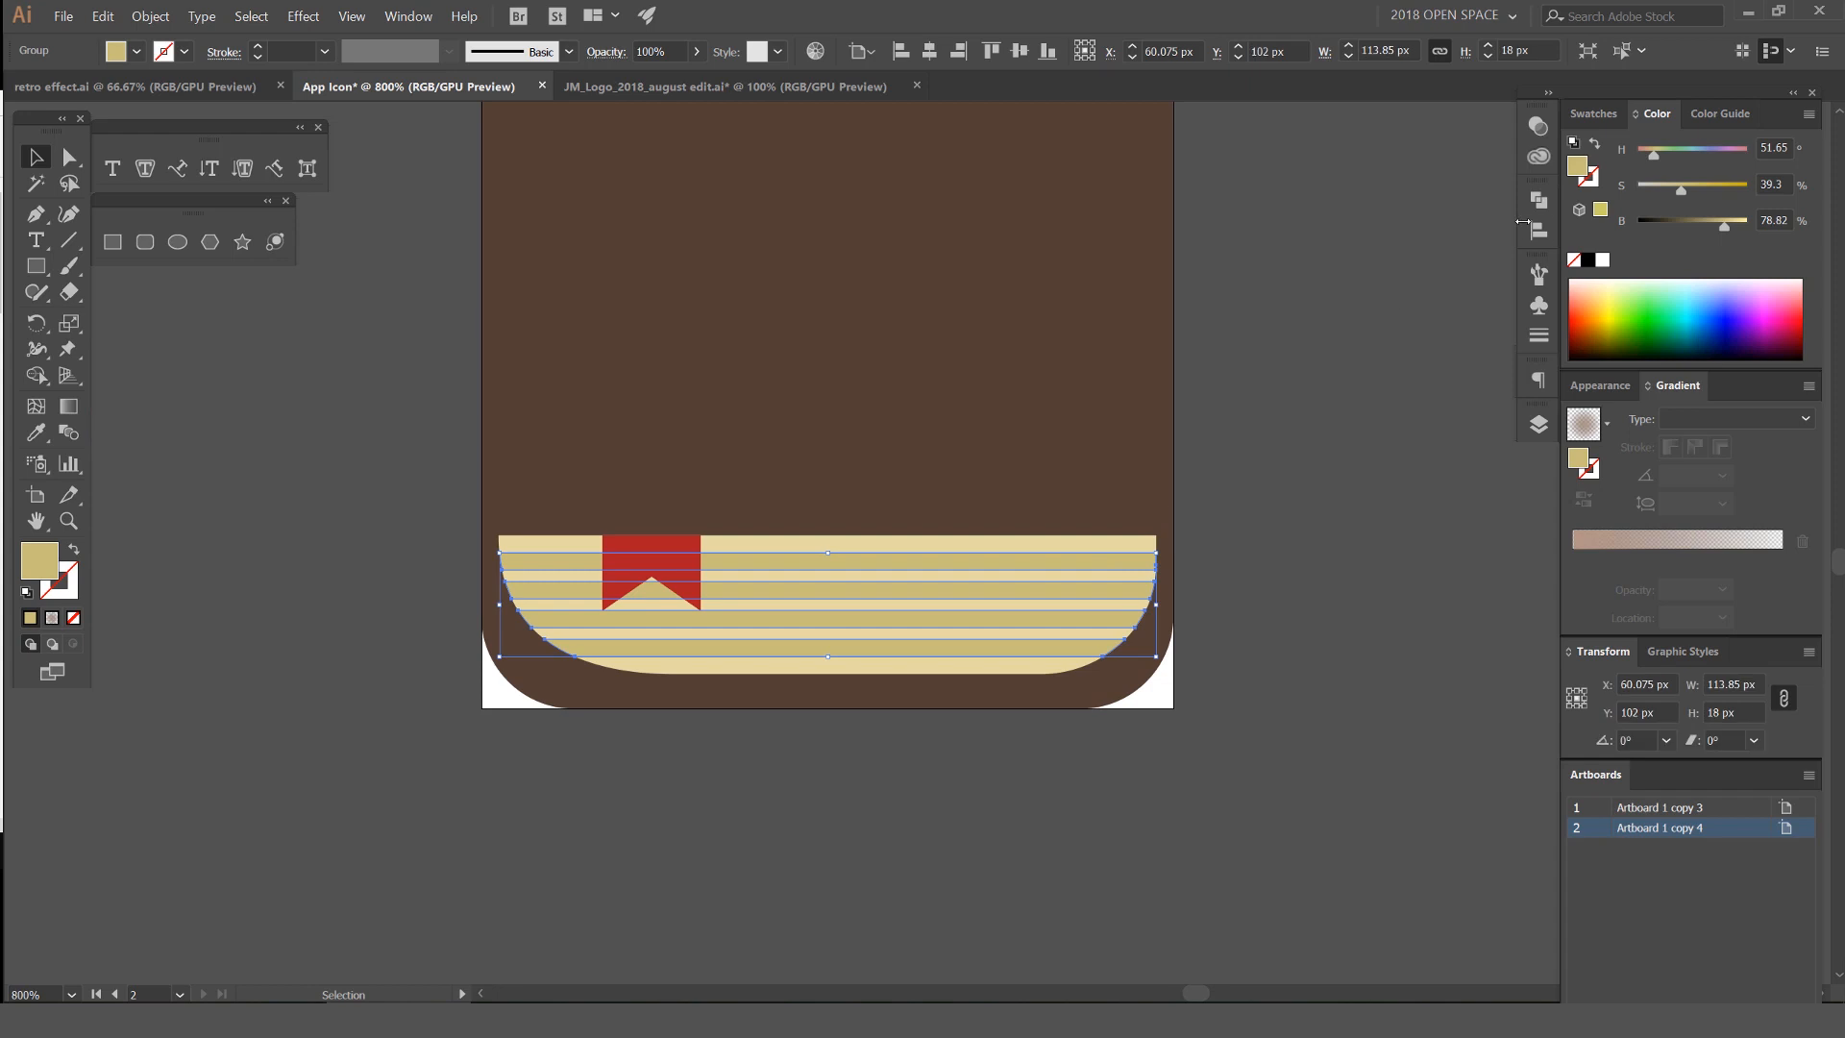
pyautogui.click(1539, 126)
pyautogui.click(1381, 149)
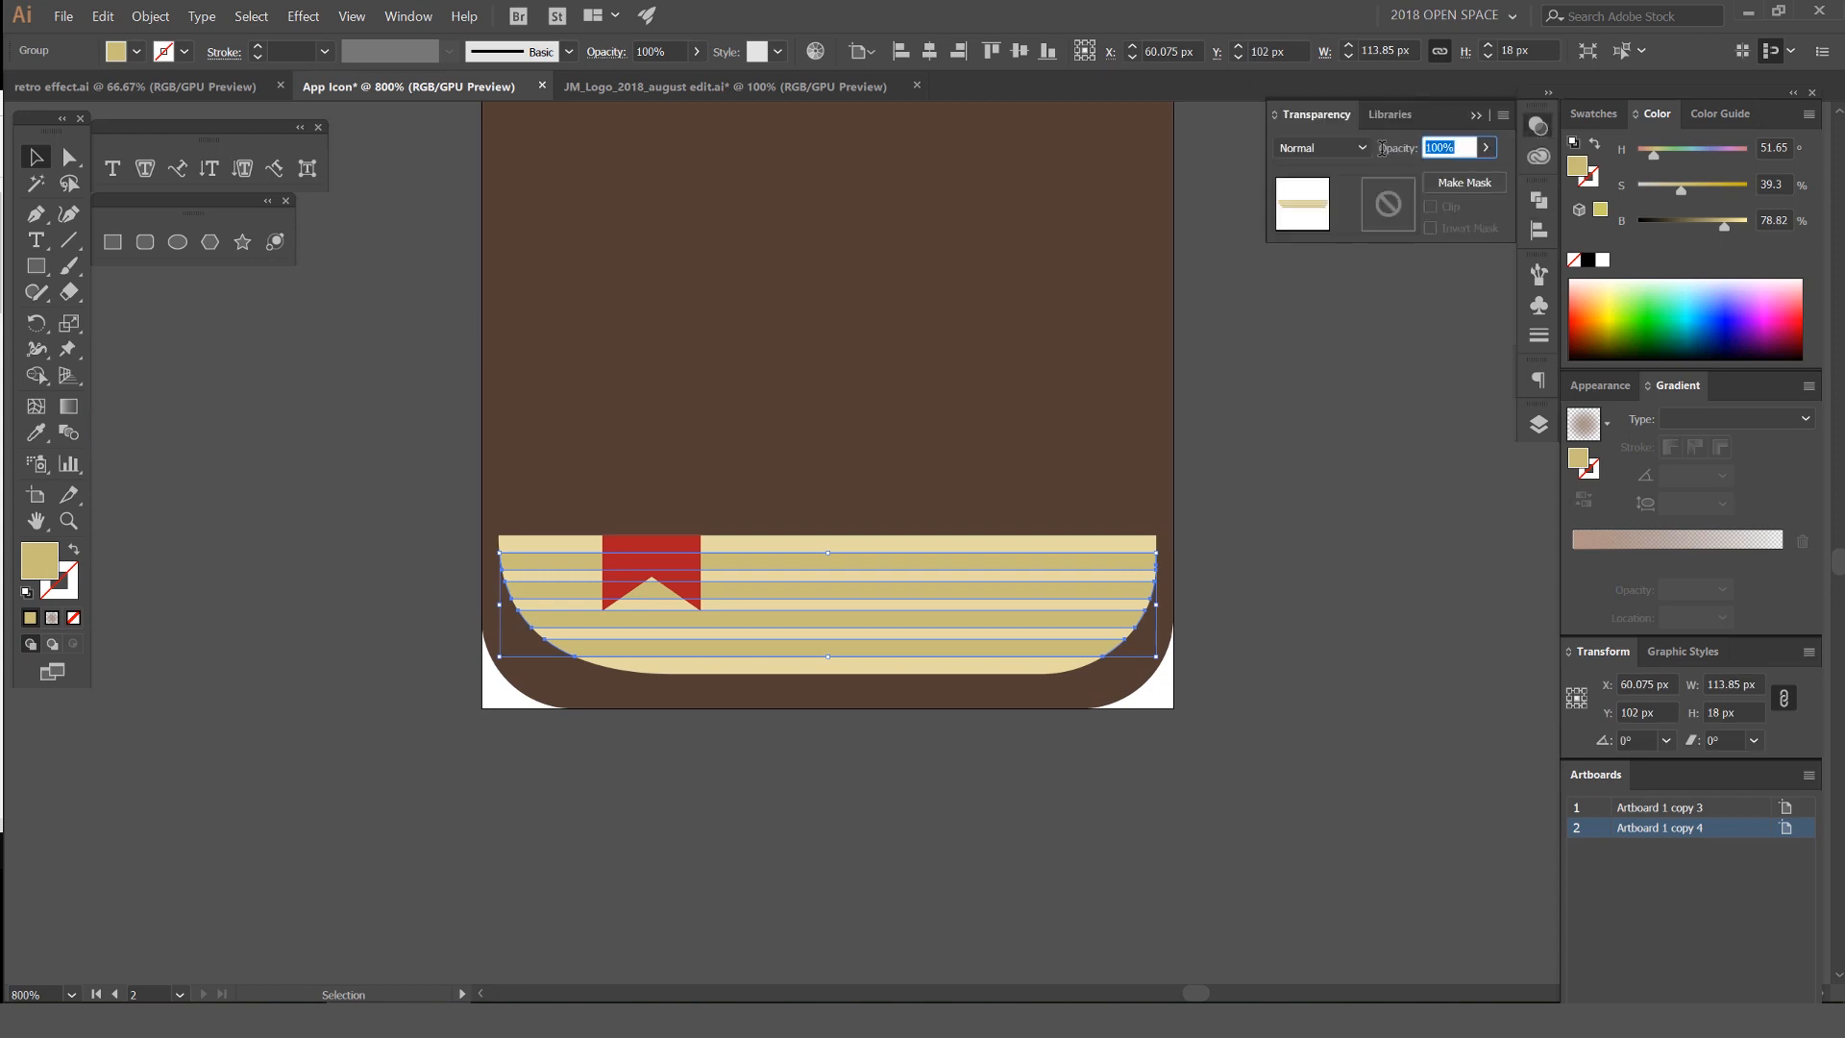
pyautogui.write('60')
pyautogui.press('Return')
pyautogui.click(1234, 466)
pyautogui.scroll(-1, 1233, 466)
pyautogui.moveTo(1264, 490); pyautogui.dragTo(1261, 501)
pyautogui.click(1538, 126)
pyautogui.scroll(-1, 1350, 415)
pyautogui.scroll(2, 1228, 565)
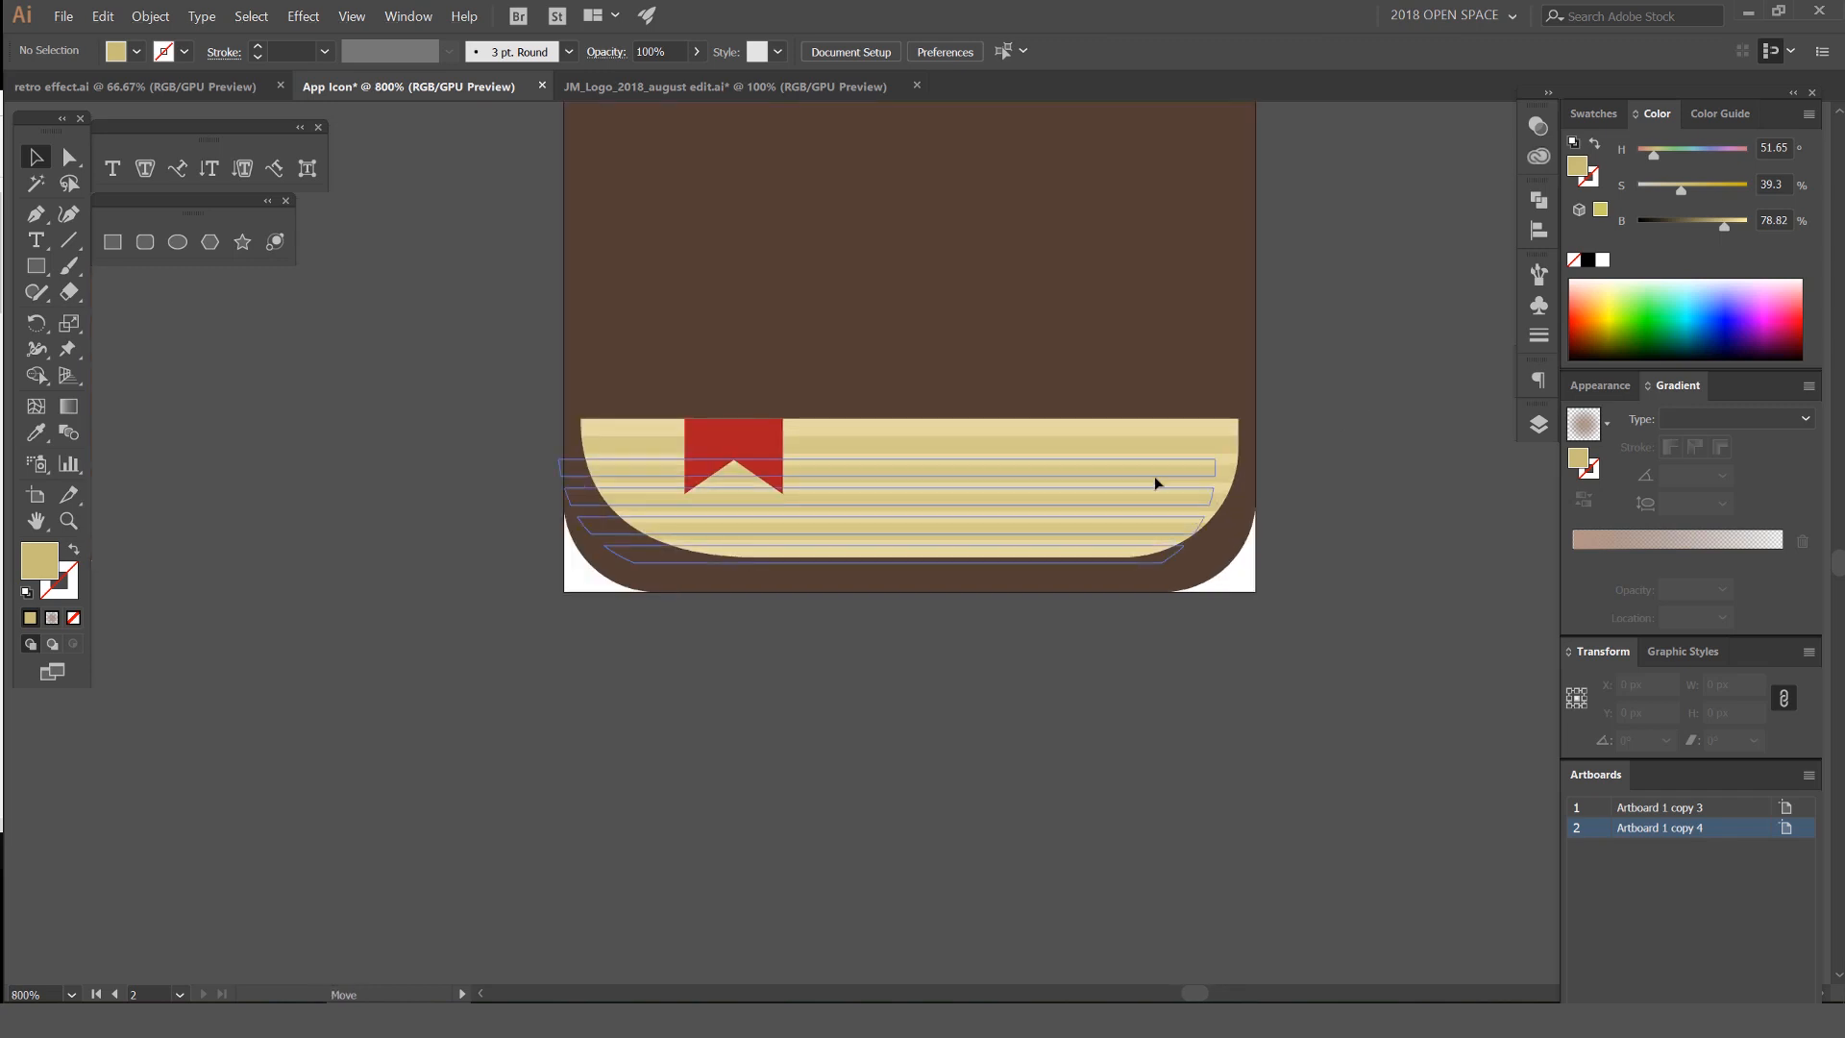
# Try the Multiply blending mode on the page stripe group
pyautogui.click(1157, 481)
pyautogui.click(1538, 126)
pyautogui.click(1314, 149)
pyautogui.click(1315, 149)
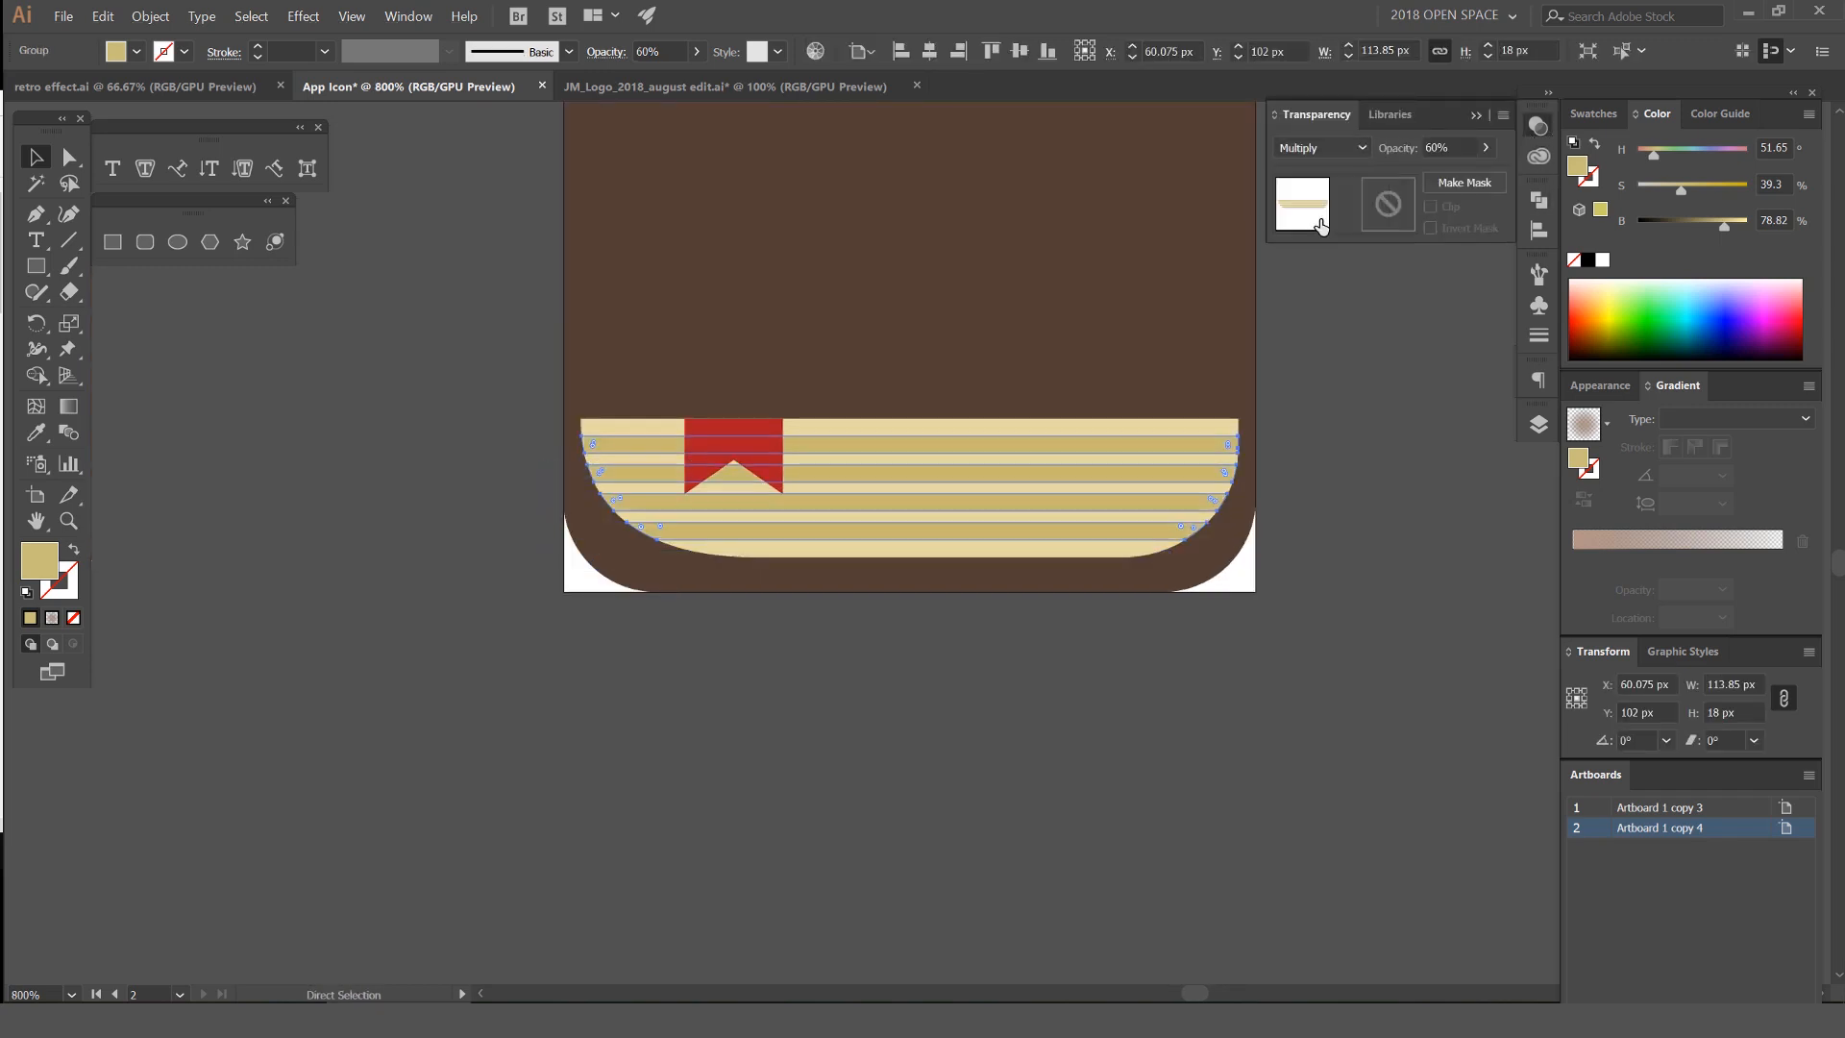
pyautogui.click(1326, 424)
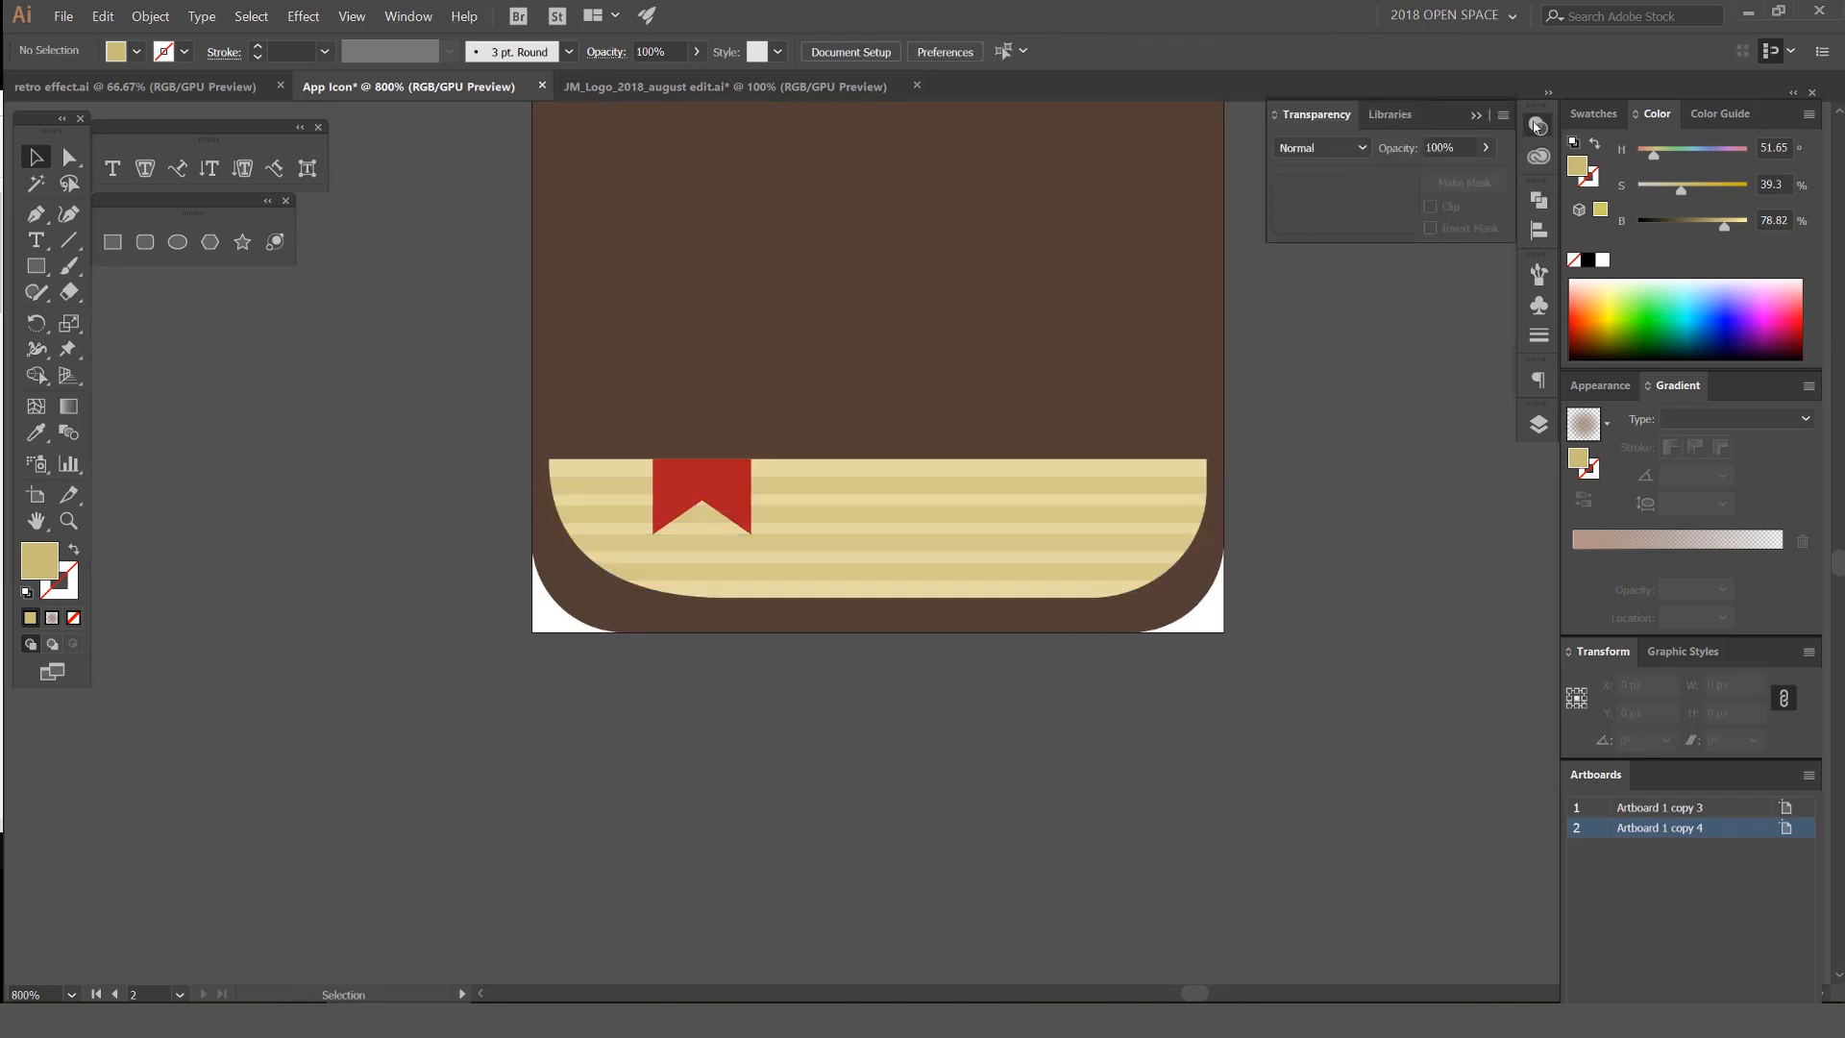
pyautogui.click(1538, 128)
pyautogui.scroll(-1, 1449, 260)
pyautogui.moveTo(1400, 301); pyautogui.dragTo(1310, 421)
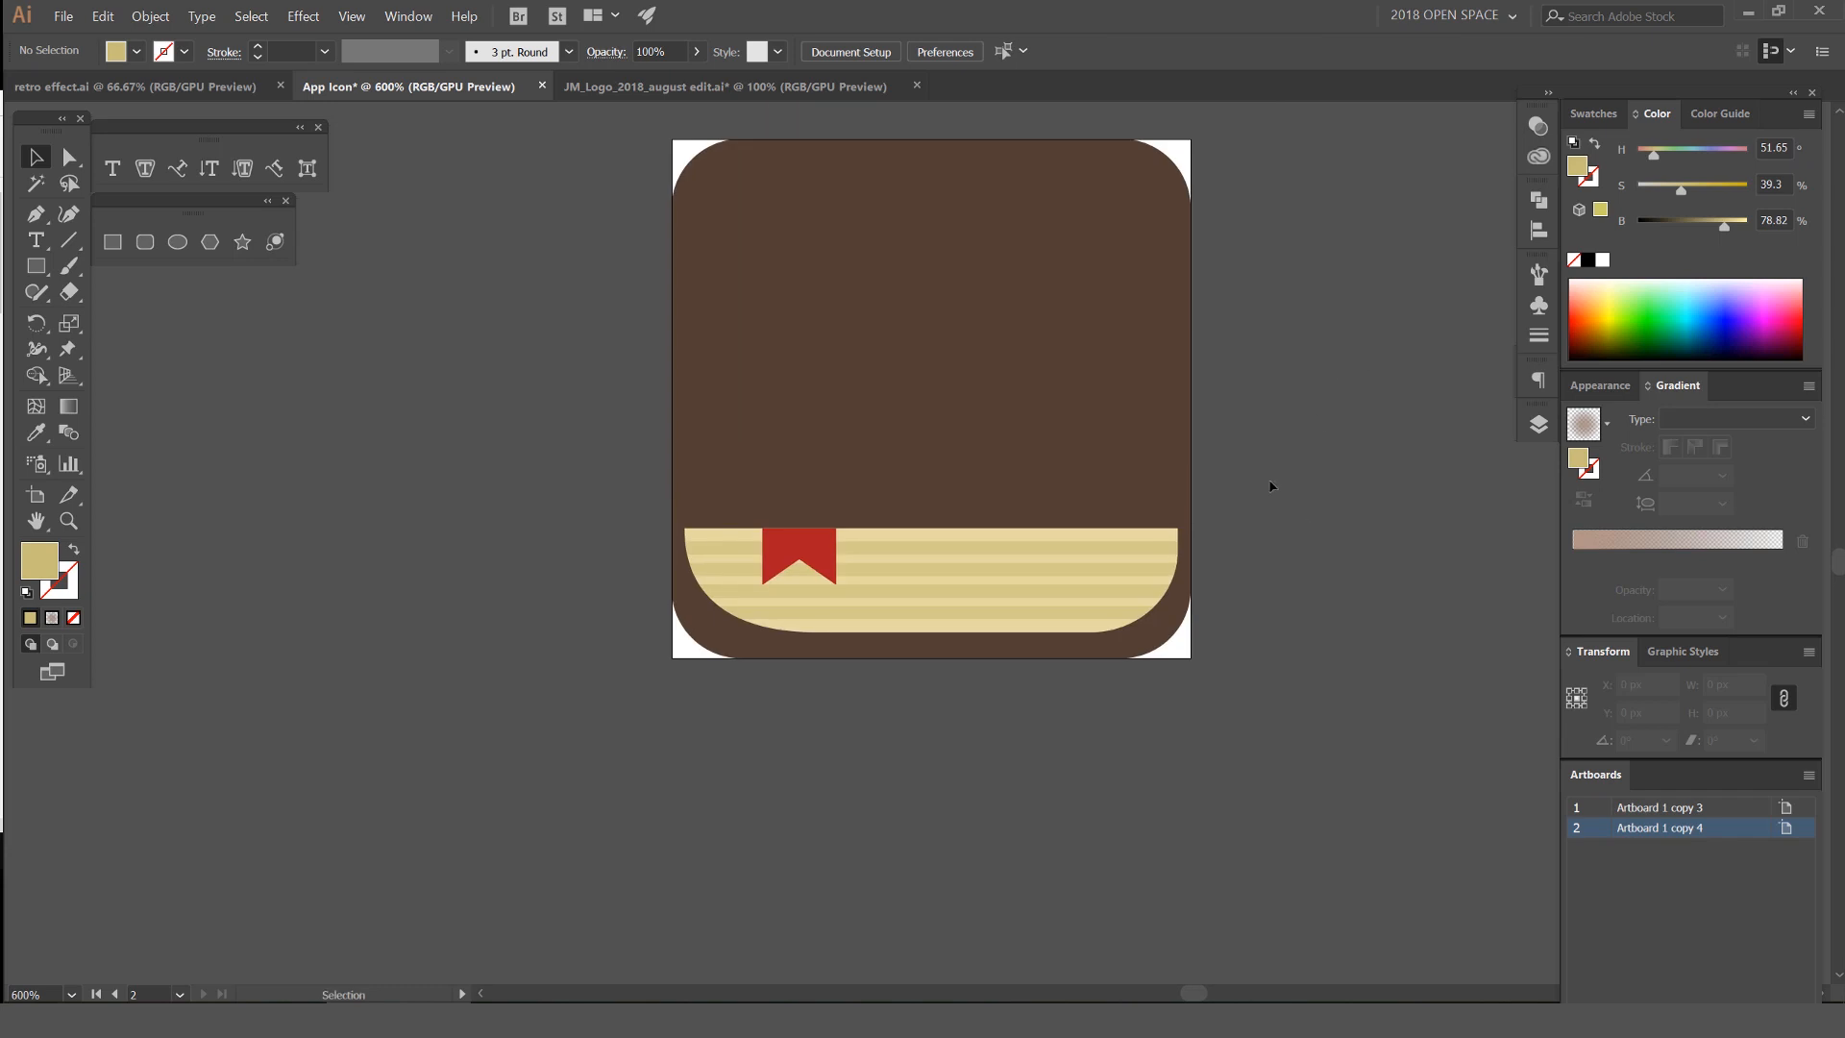
# Stretch the red bookmark slightly downward from its lower edge, keeping its width and upper edge in place
pyautogui.scroll(1, 1270, 560)
pyautogui.moveTo(1123, 535); pyautogui.dragTo(1219, 675)
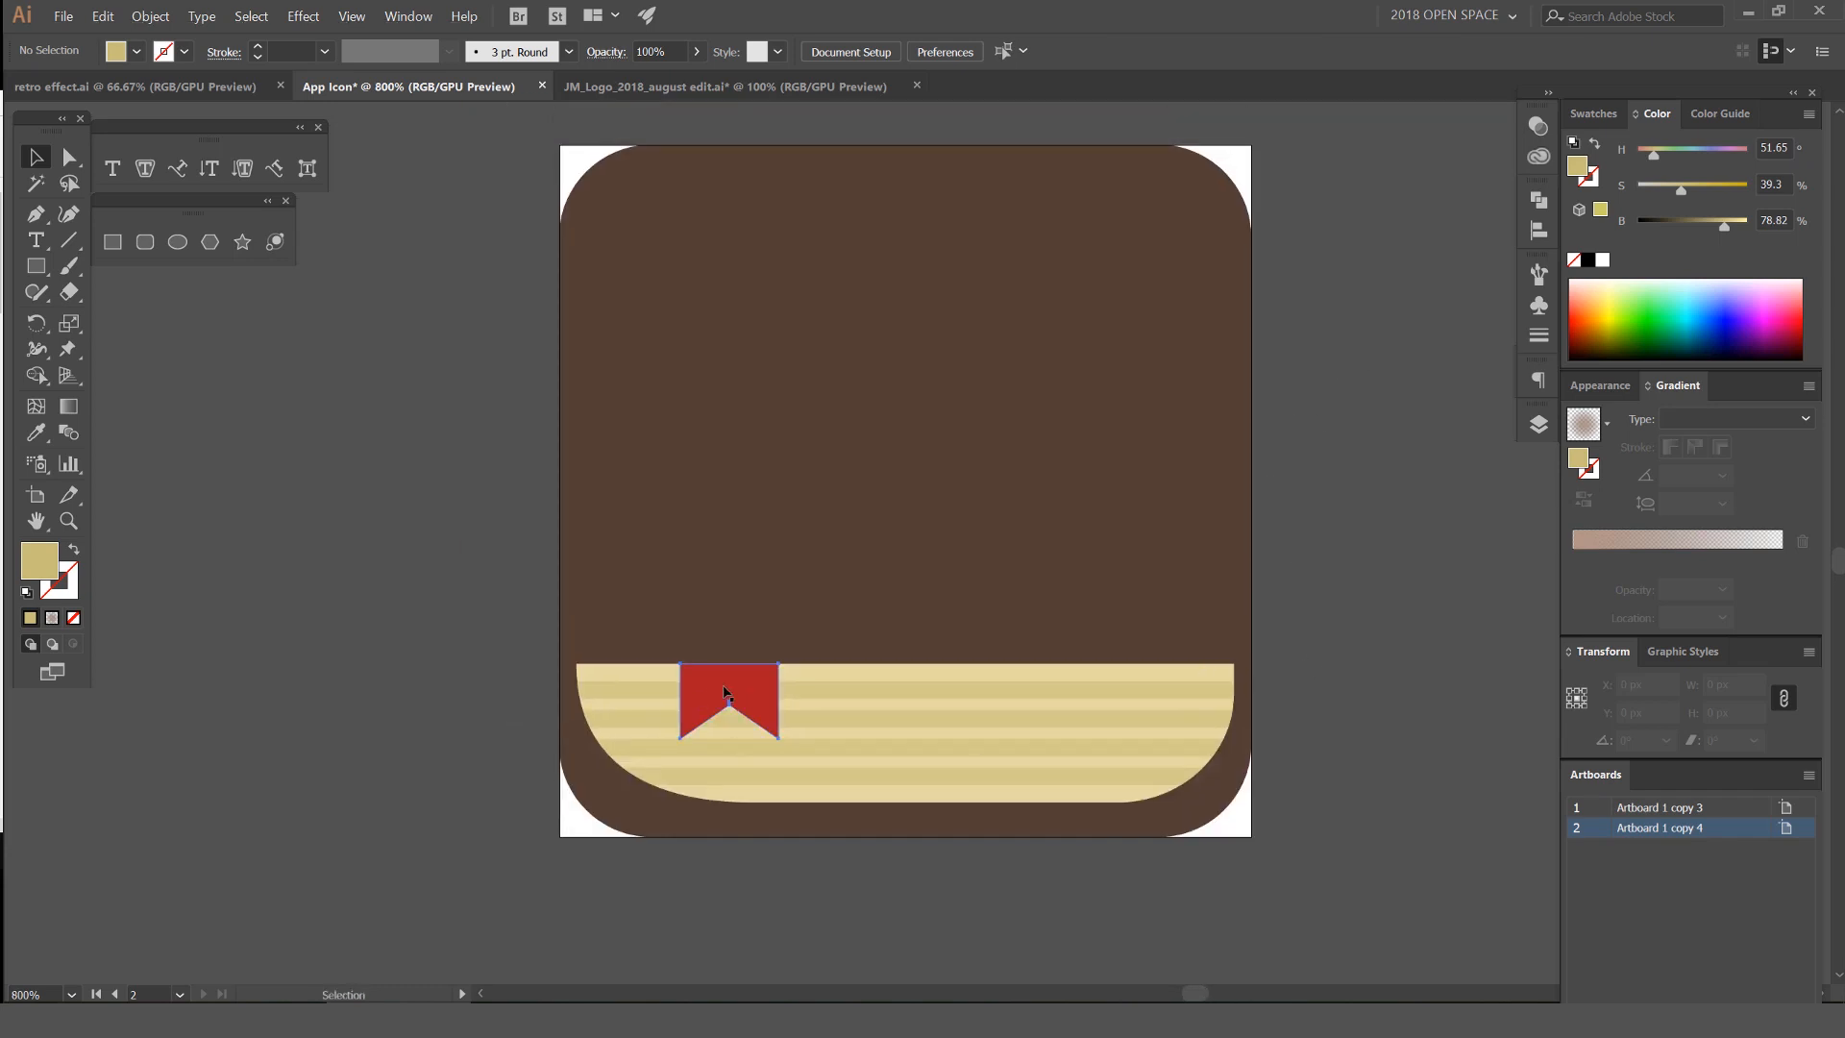
pyautogui.click(729, 690)
pyautogui.scroll(2, 729, 721)
pyautogui.moveTo(739, 756); pyautogui.dragTo(739, 771)
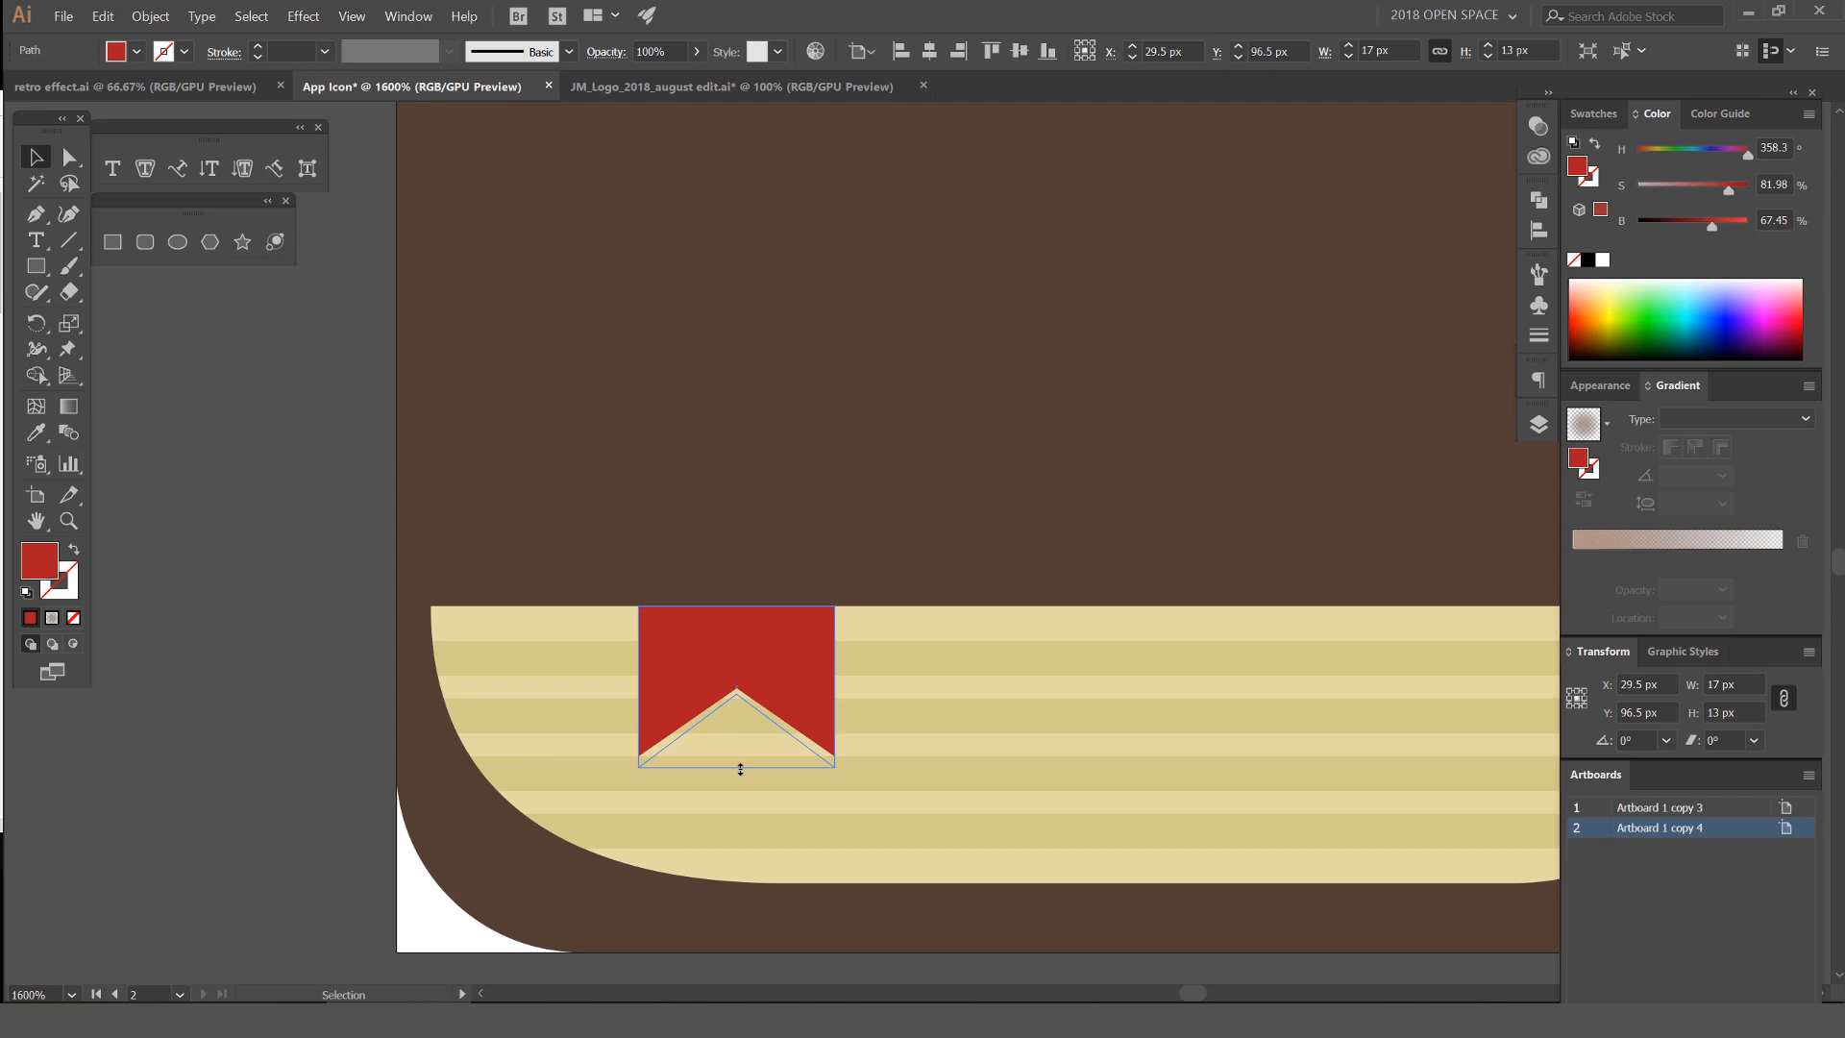
pyautogui.scroll(-2, 878, 783)
pyautogui.moveTo(970, 778); pyautogui.dragTo(874, 756)
pyautogui.click(1329, 567)
pyautogui.scroll(-2, 1331, 565)
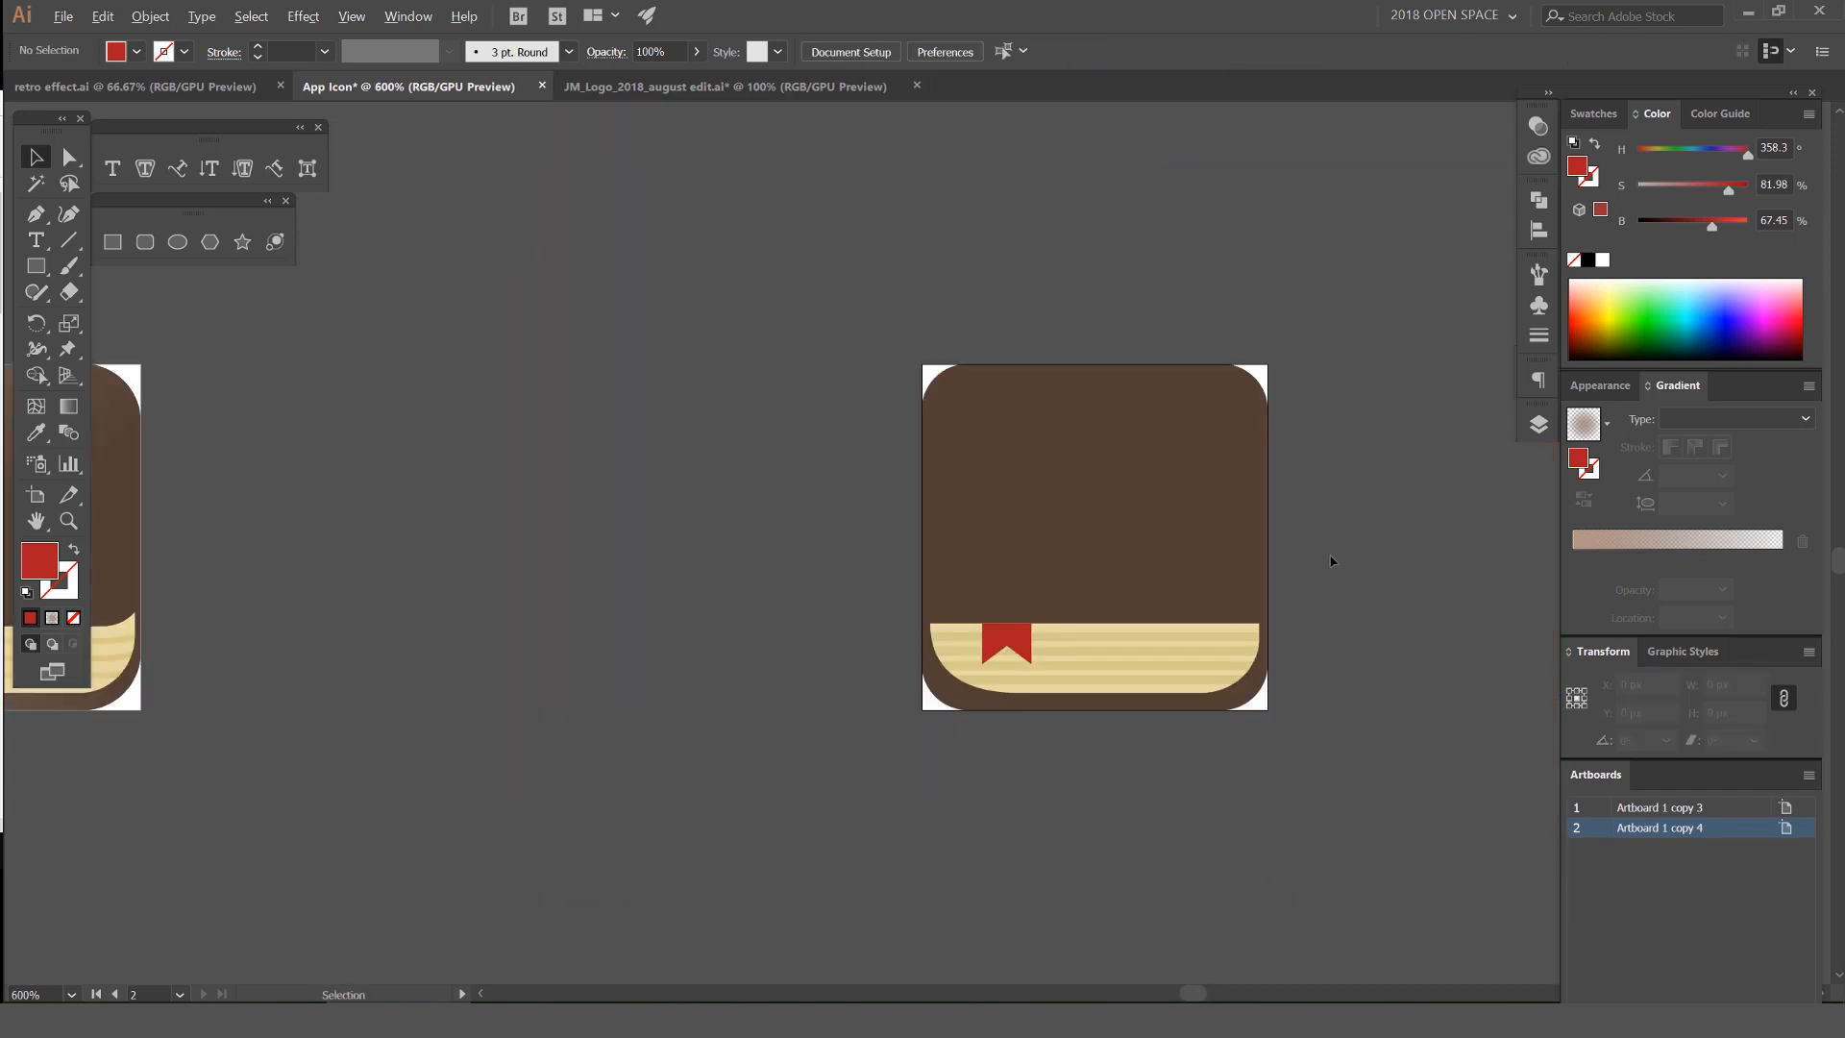
pyautogui.scroll(1, 1311, 543)
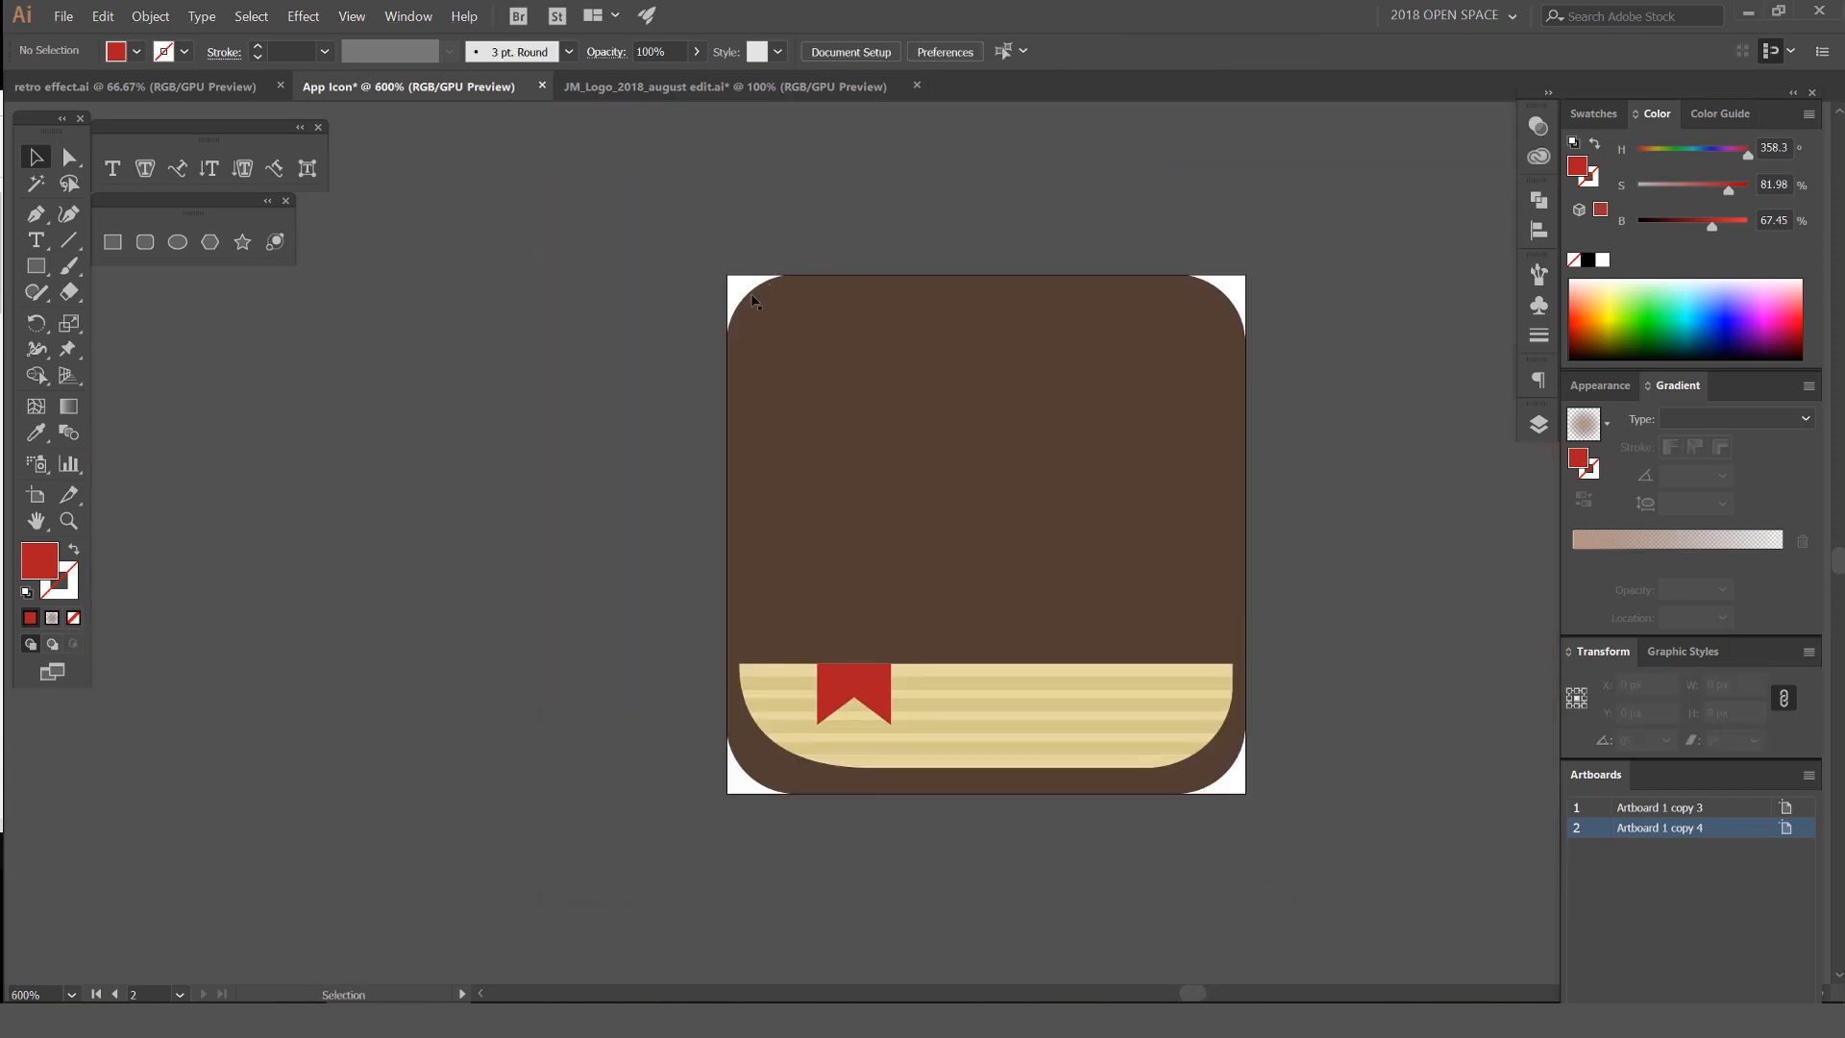
# Draw a red 29 x 120 px rectangle along the book cover's left edge as the spine
pyautogui.press('m')
pyautogui.moveTo(726, 274); pyautogui.dragTo(853, 794)
pyautogui.click(1593, 113)
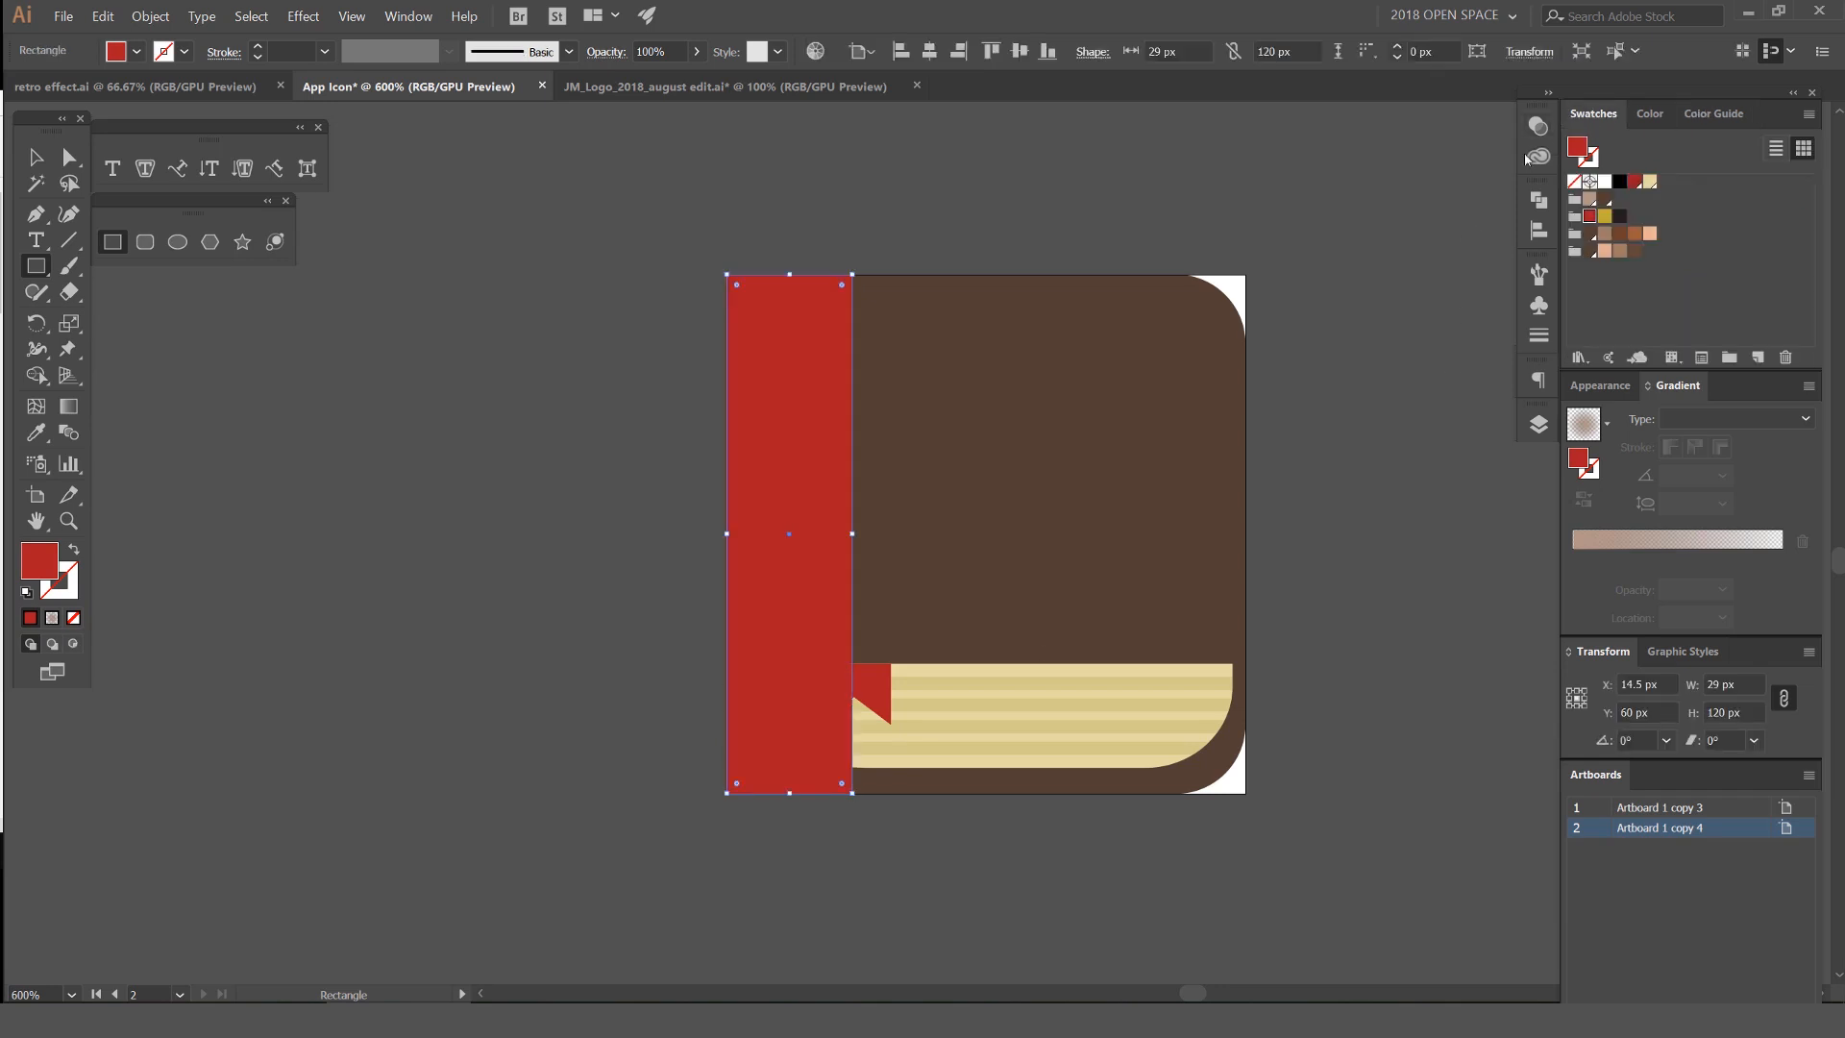
# Add three progressively narrower red strips beside the spine with thin gaps between them, ending with one 1 px wide and 120 px high
pyautogui.press('v')
pyautogui.moveTo(751, 440); pyautogui.dragTo(881, 440)
pyautogui.moveTo(981, 554); pyautogui.dragTo(926, 535)
pyautogui.click(883, 248)
pyautogui.scroll(2, 870, 481)
pyautogui.scroll(-2, 904, 517)
pyautogui.scroll(3, 908, 536)
pyautogui.scroll(2, 947, 670)
pyautogui.moveTo(949, 672)
pyautogui.mouseDown()
pyautogui.moveTo(933, 677)
pyautogui.moveTo(951, 649)
pyautogui.mouseUp()
pyautogui.scroll(-2, 932, 663)
pyautogui.scroll(4, 954, 673)
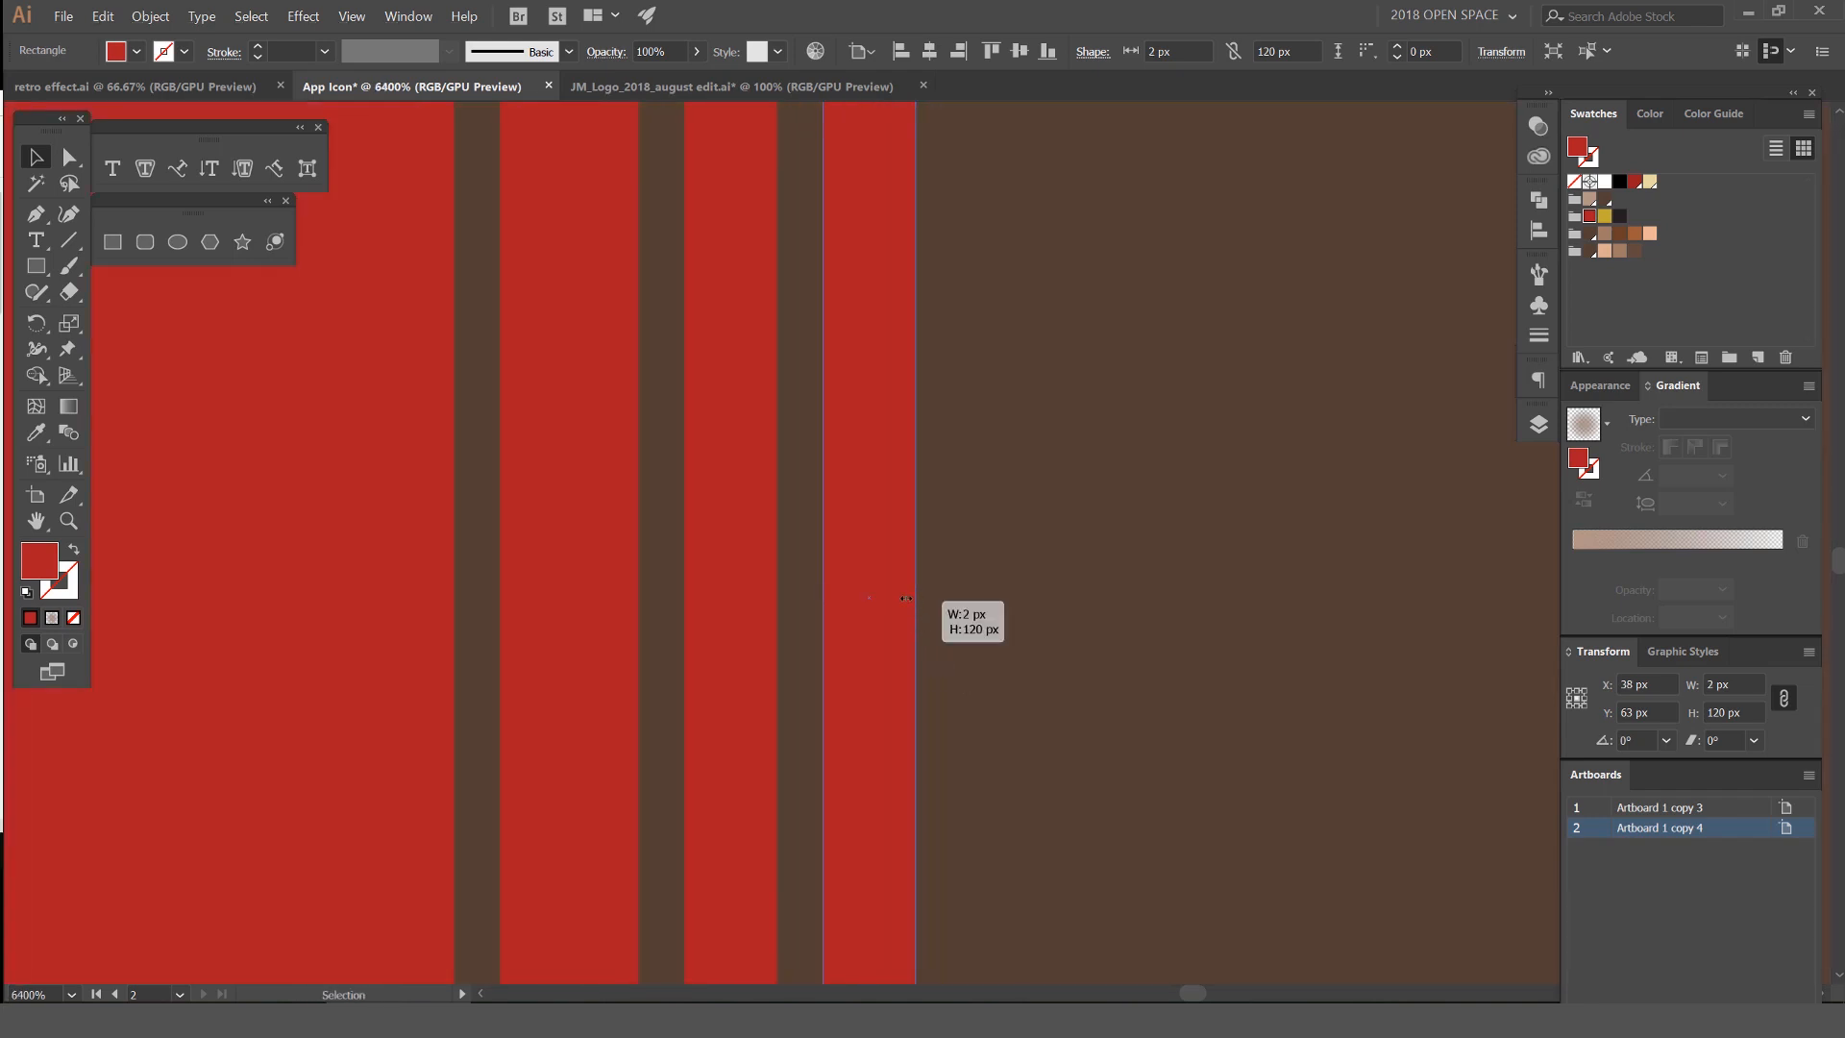
pyautogui.scroll(-10, 865, 597)
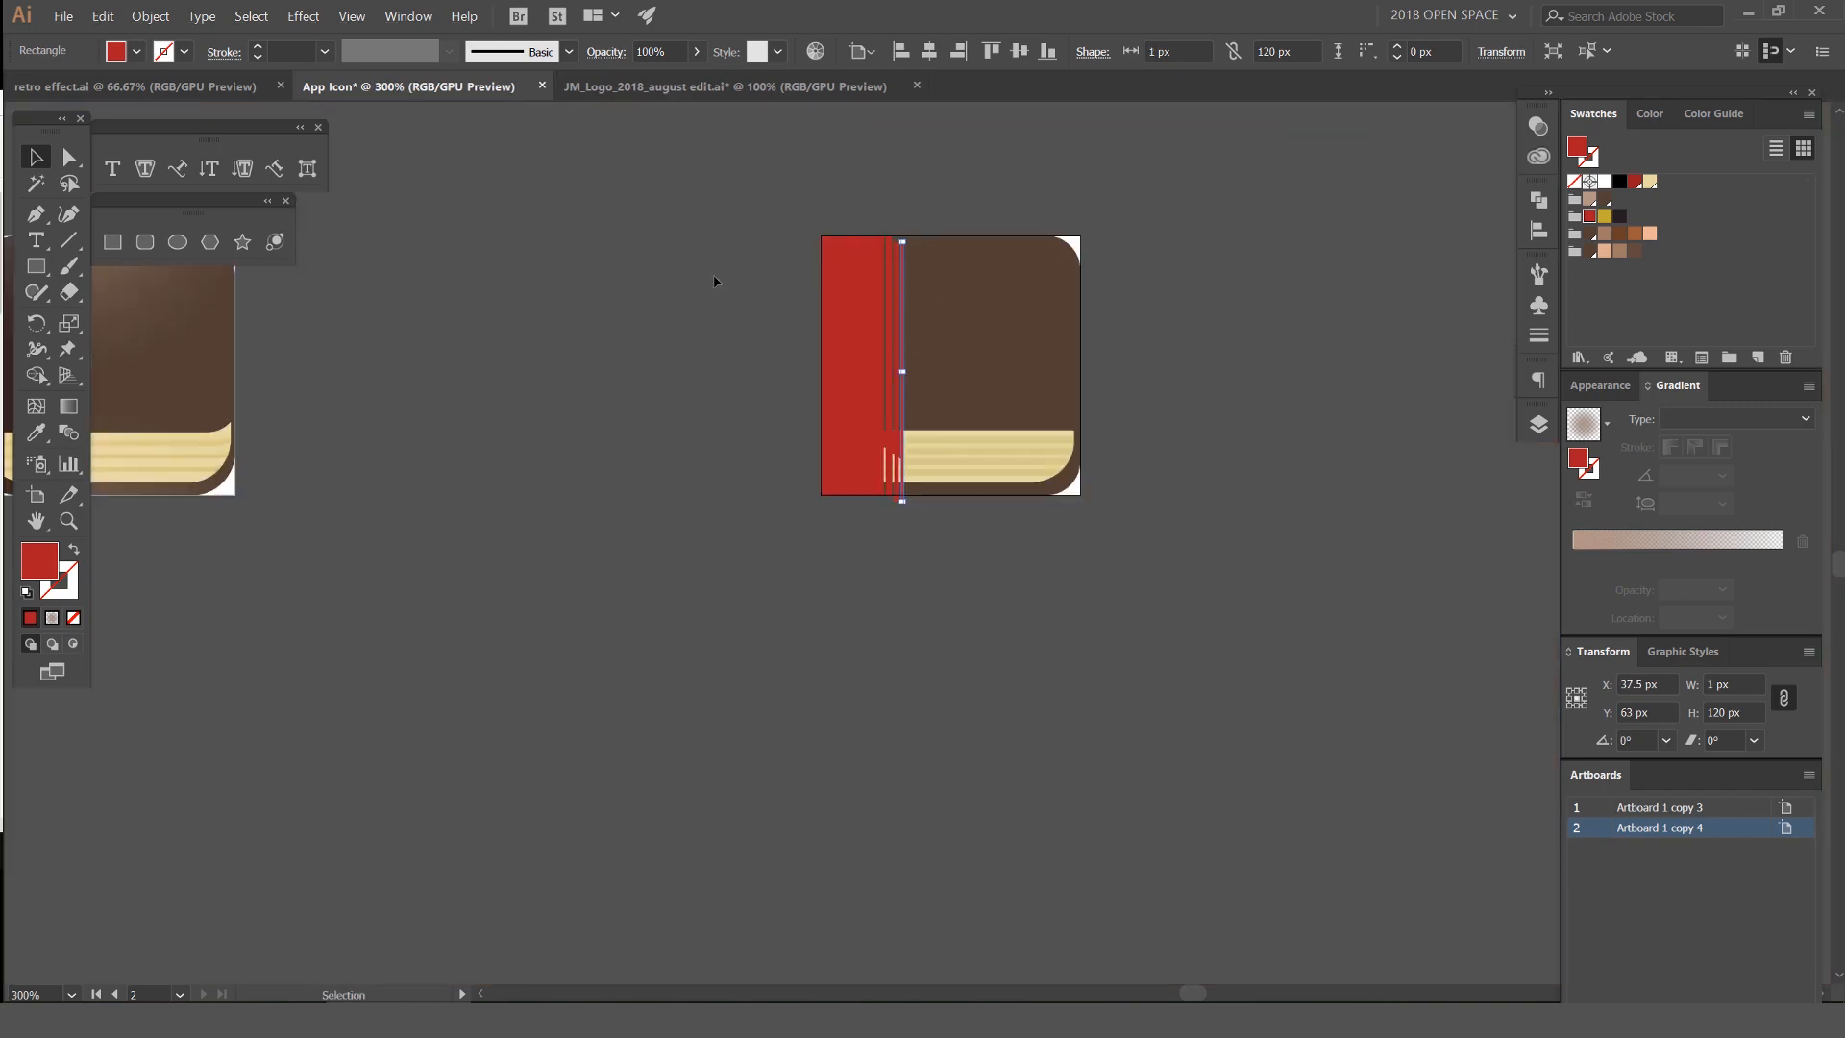
pyautogui.click(713, 274)
pyautogui.scroll(2, 895, 264)
pyautogui.scroll(2, 893, 264)
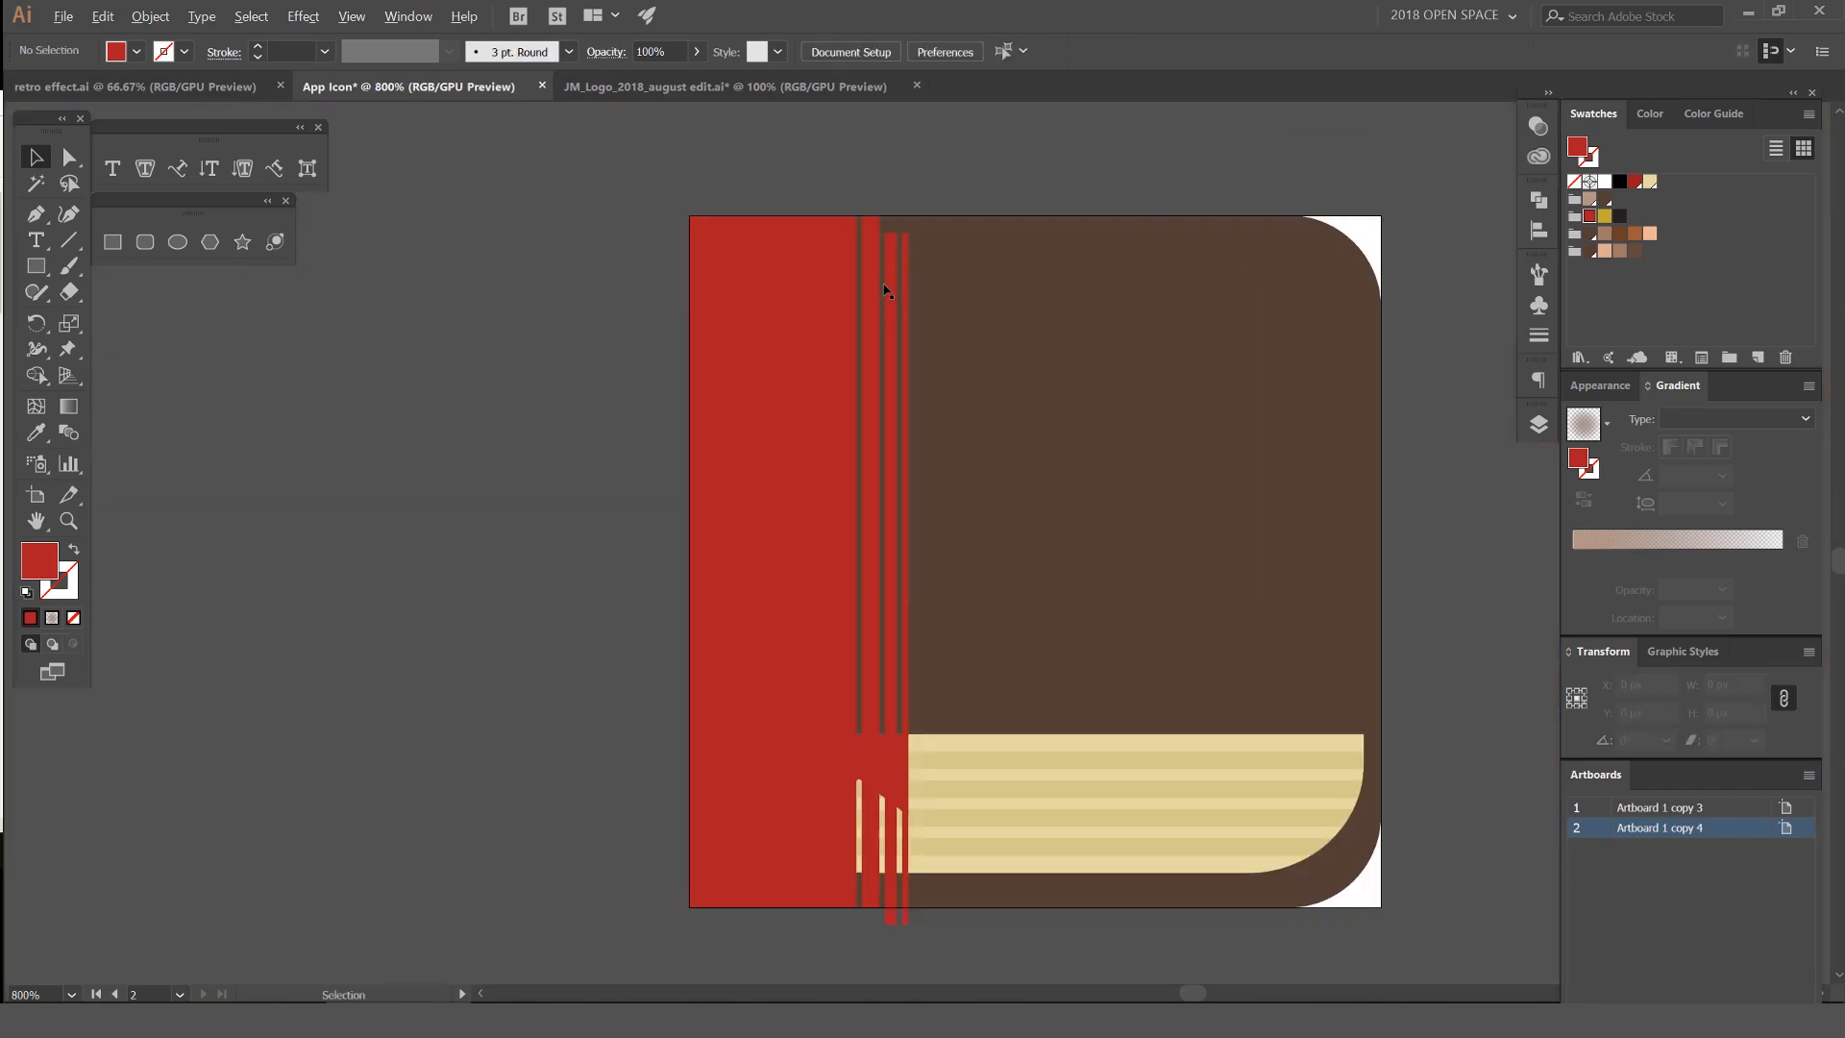
# Move the two narrowest red strips up to Y 60 px so their ends line up with the spine
pyautogui.scroll(-2, 896, 279)
pyautogui.scroll(3, 898, 298)
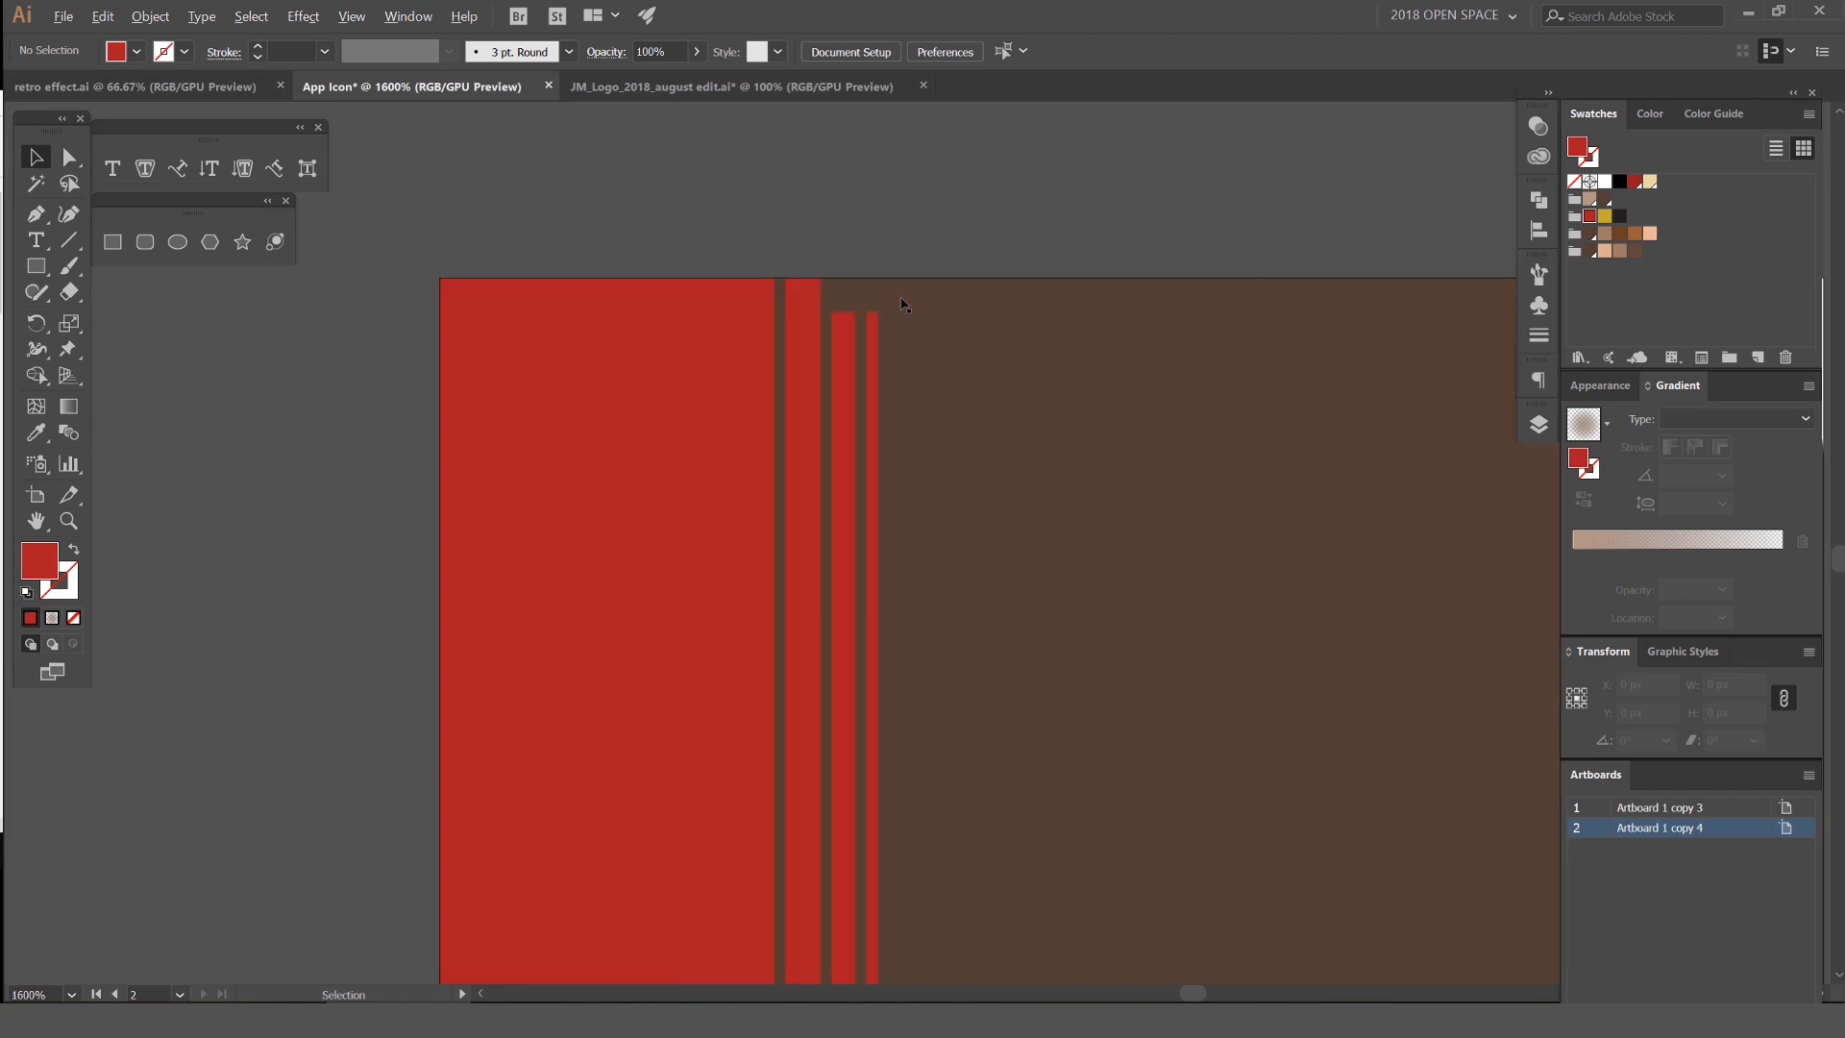
pyautogui.scroll(2, 901, 305)
pyautogui.click(871, 312)
pyautogui.scroll(-4, 866, 226)
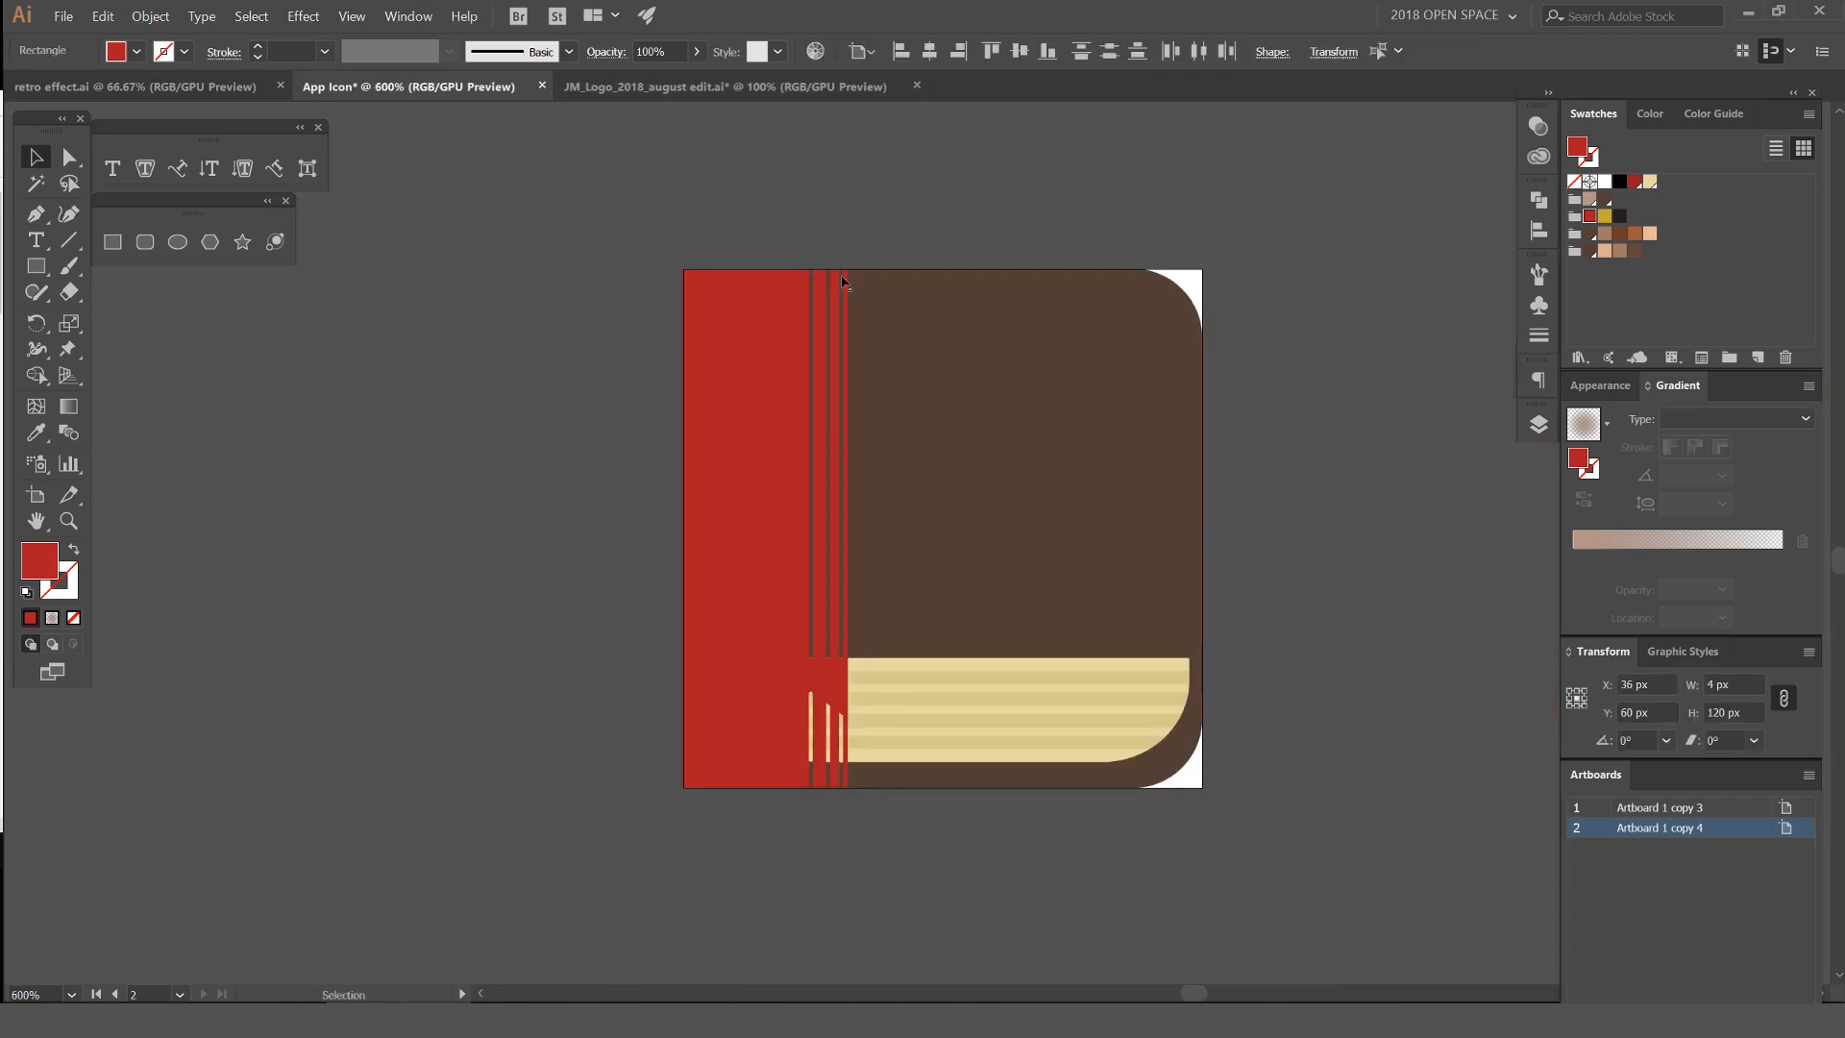
# Select the three red strips and the spine rectangle and combine them with the Unite pathfinder
pyautogui.scroll(3, 865, 275)
pyautogui.click(865, 282)
pyautogui.keyDown('shift'); pyautogui.click(835, 286); pyautogui.keyUp('shift')
pyautogui.keyDown('shift'); pyautogui.click(800, 286); pyautogui.keyUp('shift')
pyautogui.keyDown('shift'); pyautogui.click(745, 287); pyautogui.keyUp('shift')
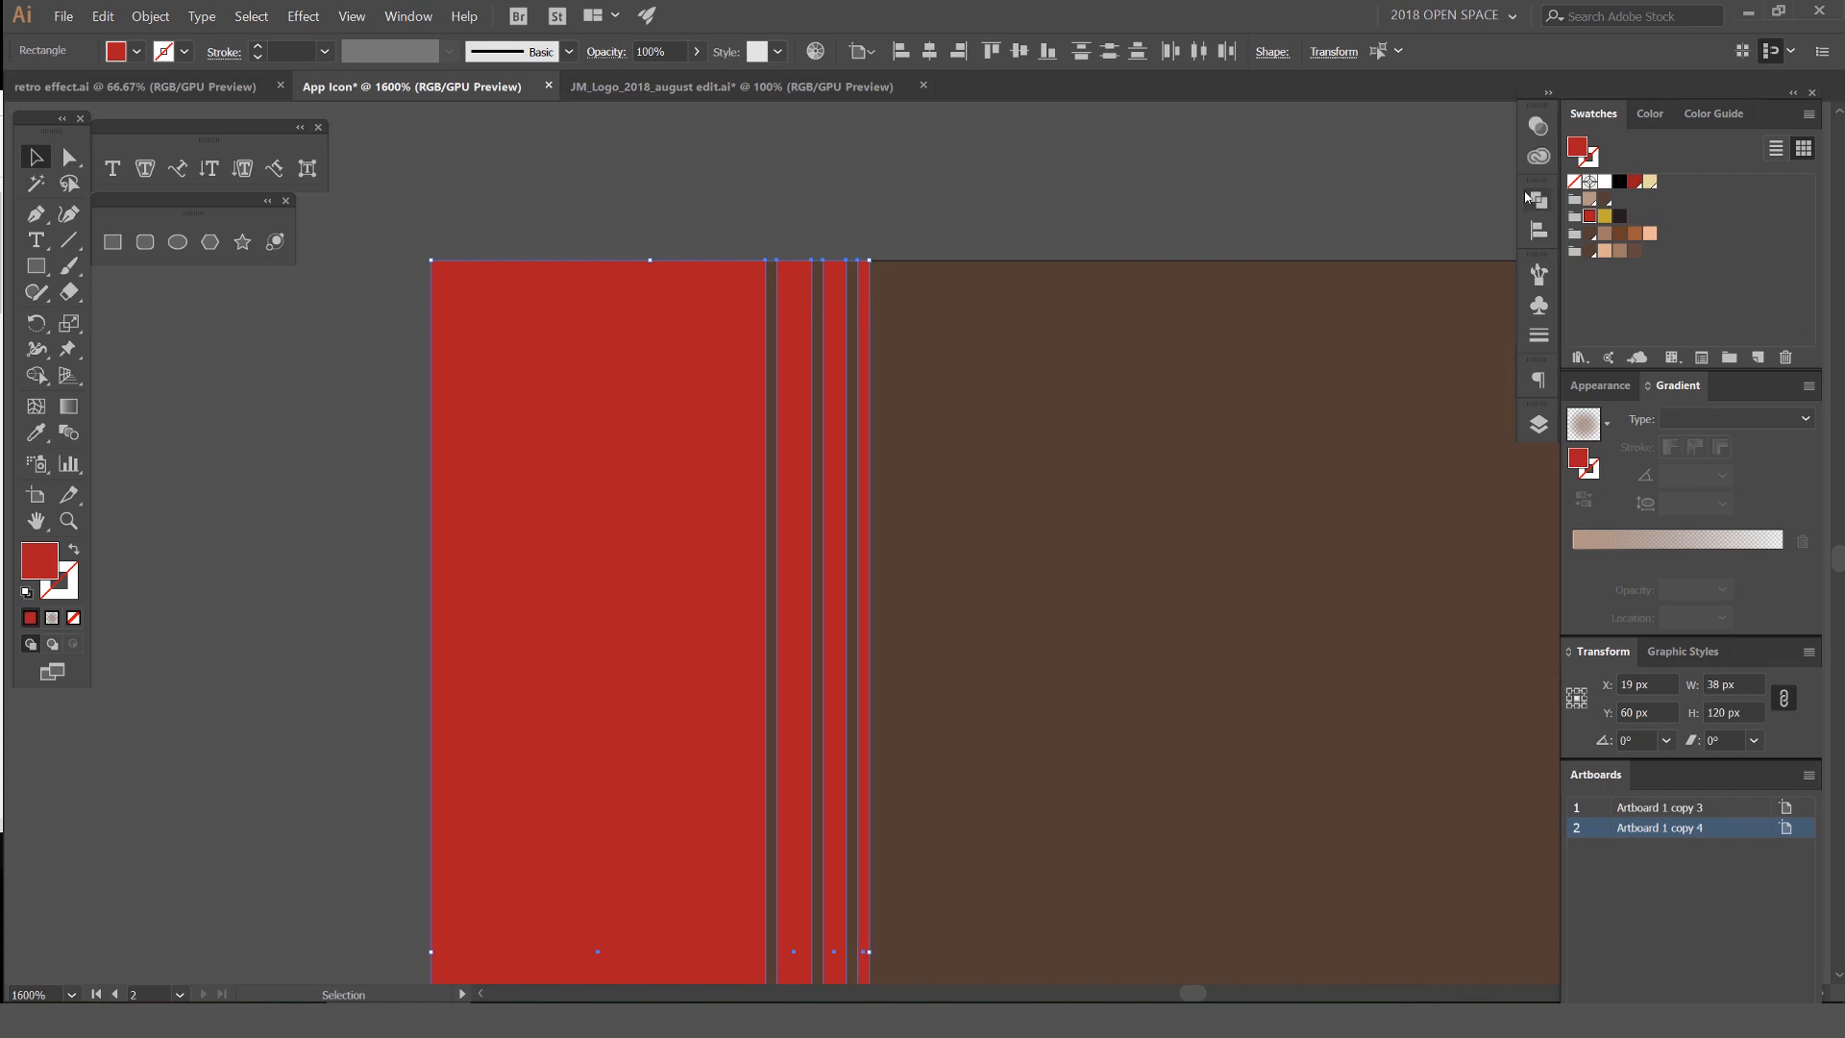
pyautogui.click(1535, 199)
pyautogui.click(1289, 247)
pyautogui.scroll(-5, 959, 282)
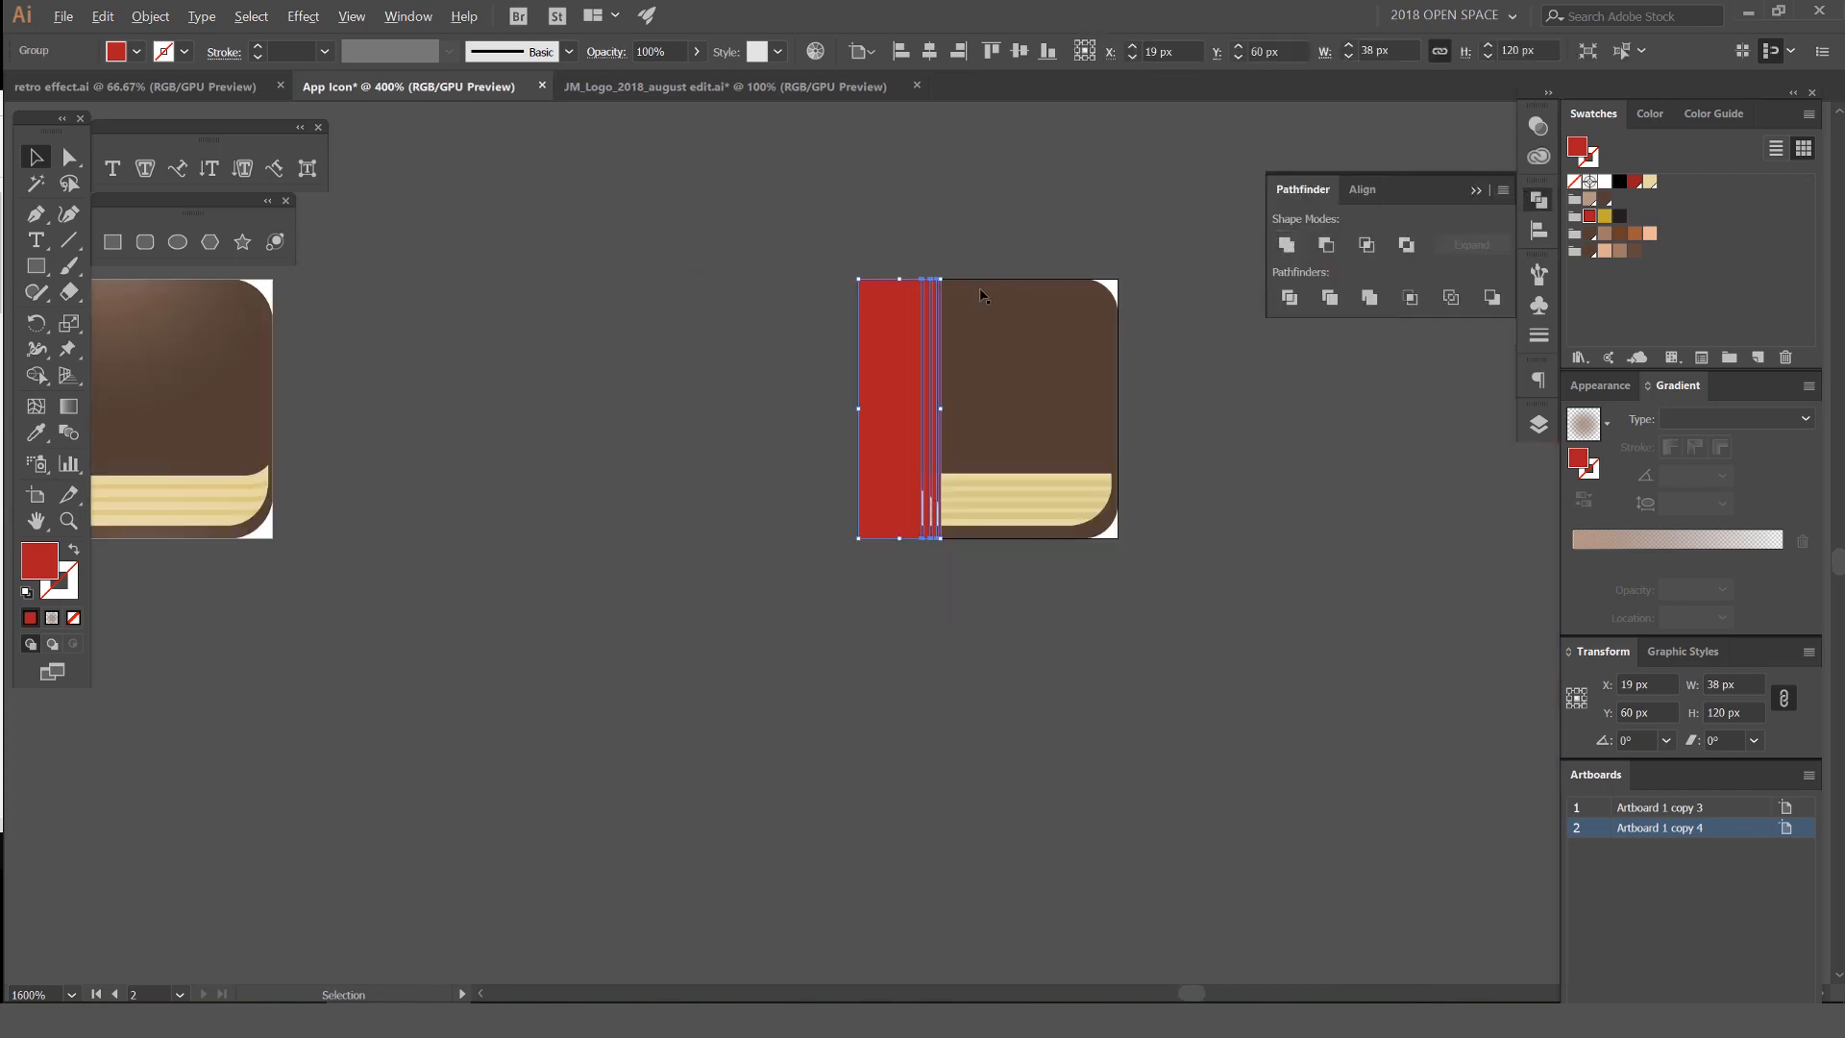
# Trim the red spine's upper and lower outer corners to the cover's rounded outline, using the Shape Builder tool with both shapes selected
pyautogui.scroll(1, 1110, 371)
pyautogui.keyDown('shift'); pyautogui.click(995, 358); pyautogui.keyUp('shift')
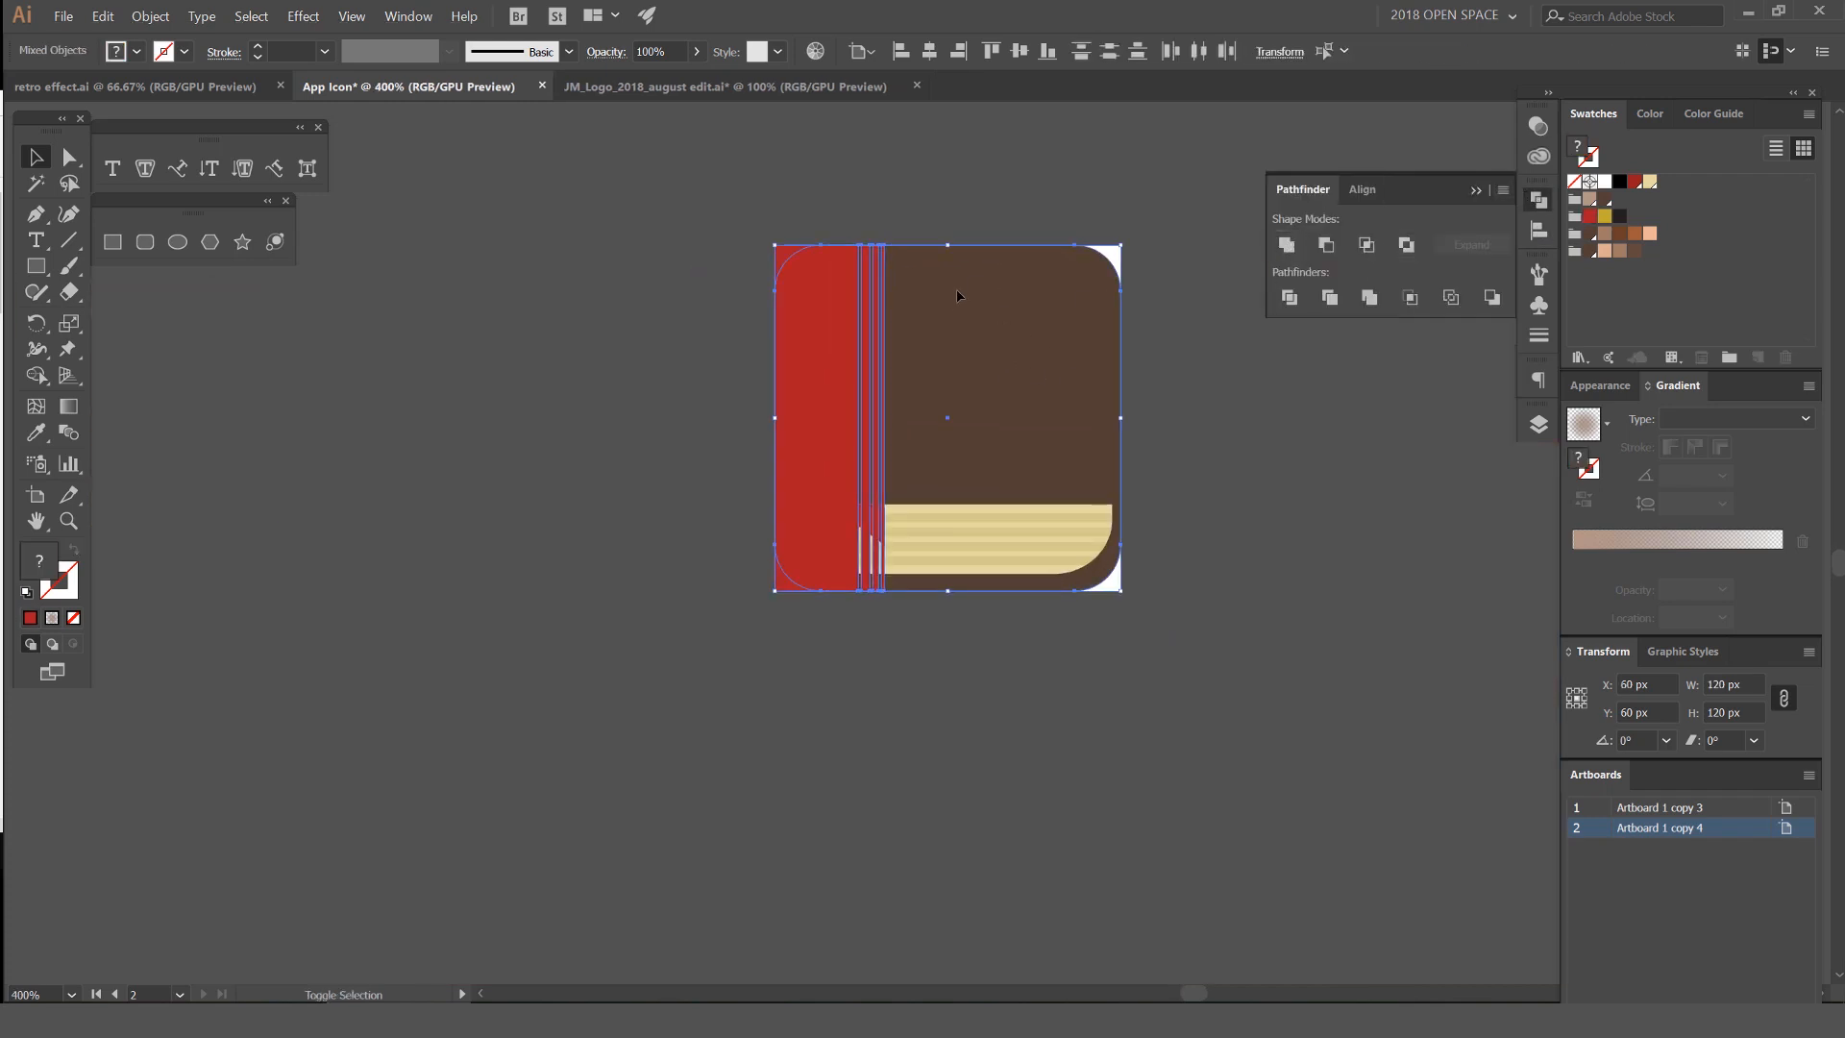
pyautogui.scroll(3, 959, 306)
pyautogui.scroll(-4, 957, 380)
pyautogui.scroll(1, 945, 345)
pyautogui.moveTo(945, 345); pyautogui.dragTo(1027, 921)
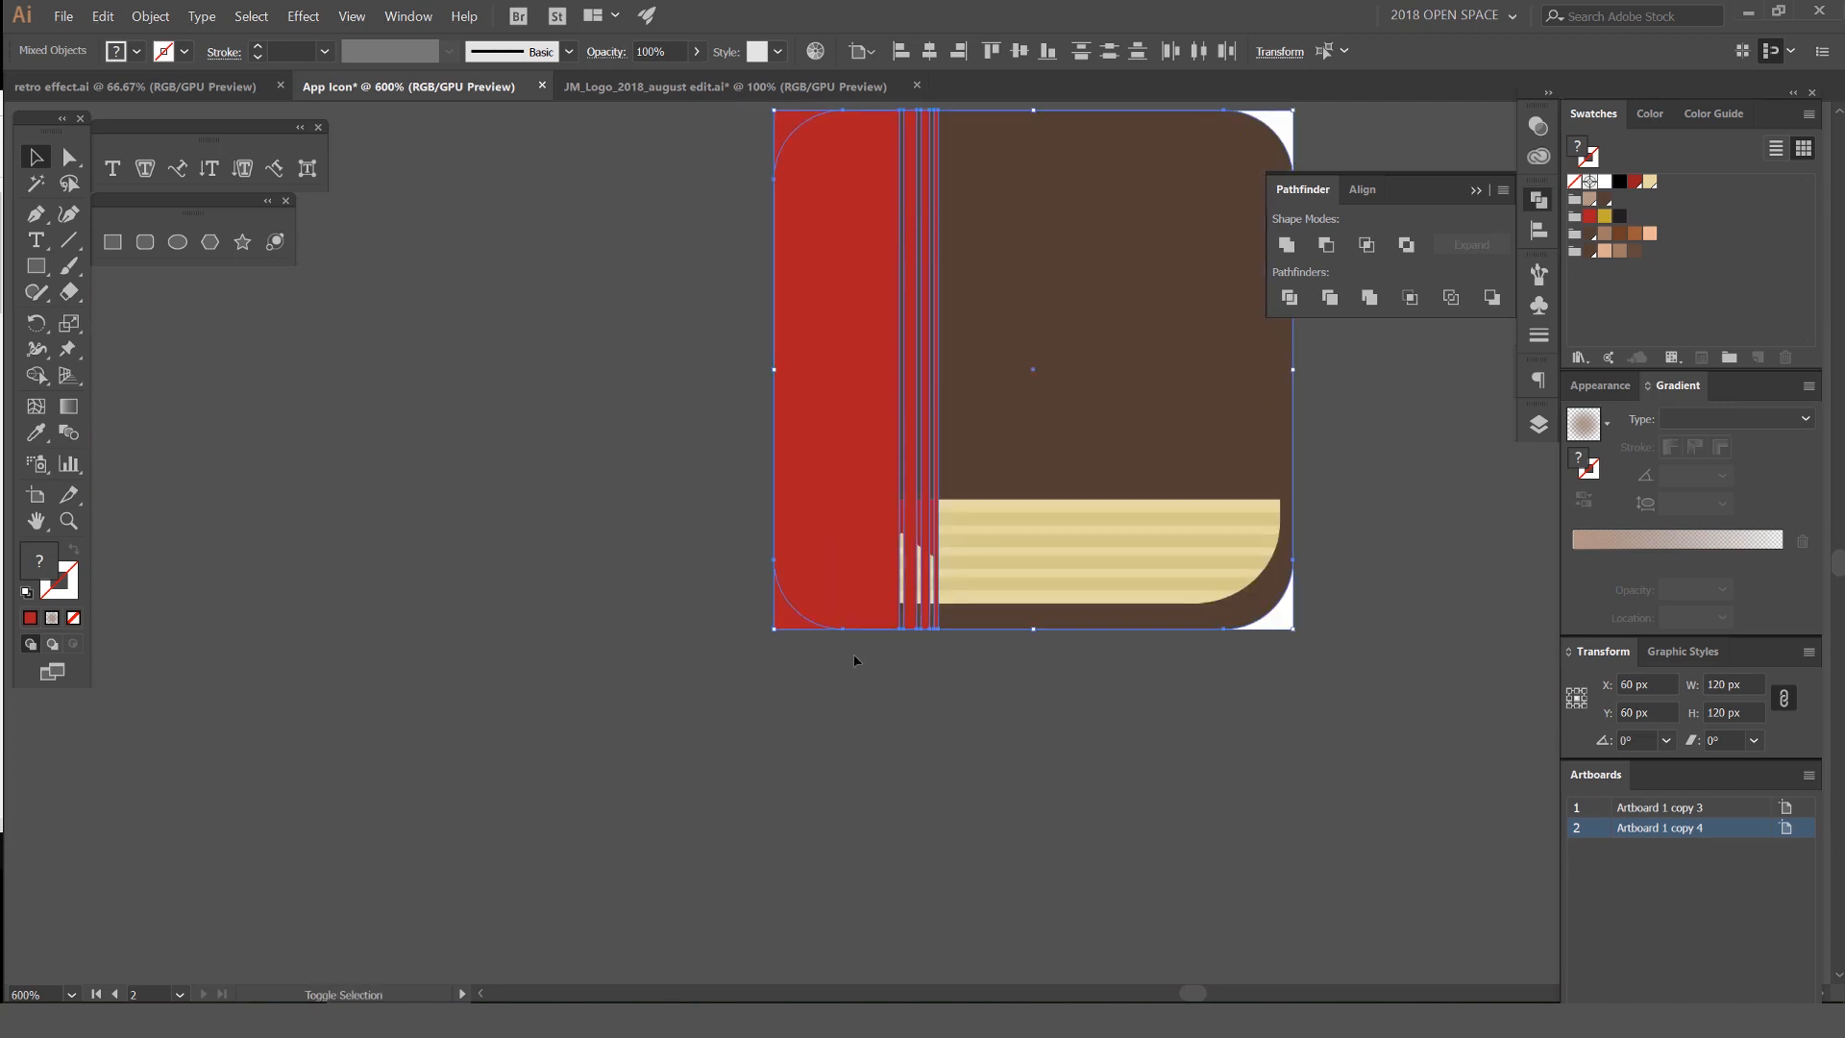
pyautogui.hotkey('shift', 'm')
pyautogui.keyDown('alt'); pyautogui.click(784, 623); pyautogui.keyUp('alt')
pyautogui.moveTo(754, 461); pyautogui.dragTo(775, 723)
pyautogui.scroll(2, 836, 359)
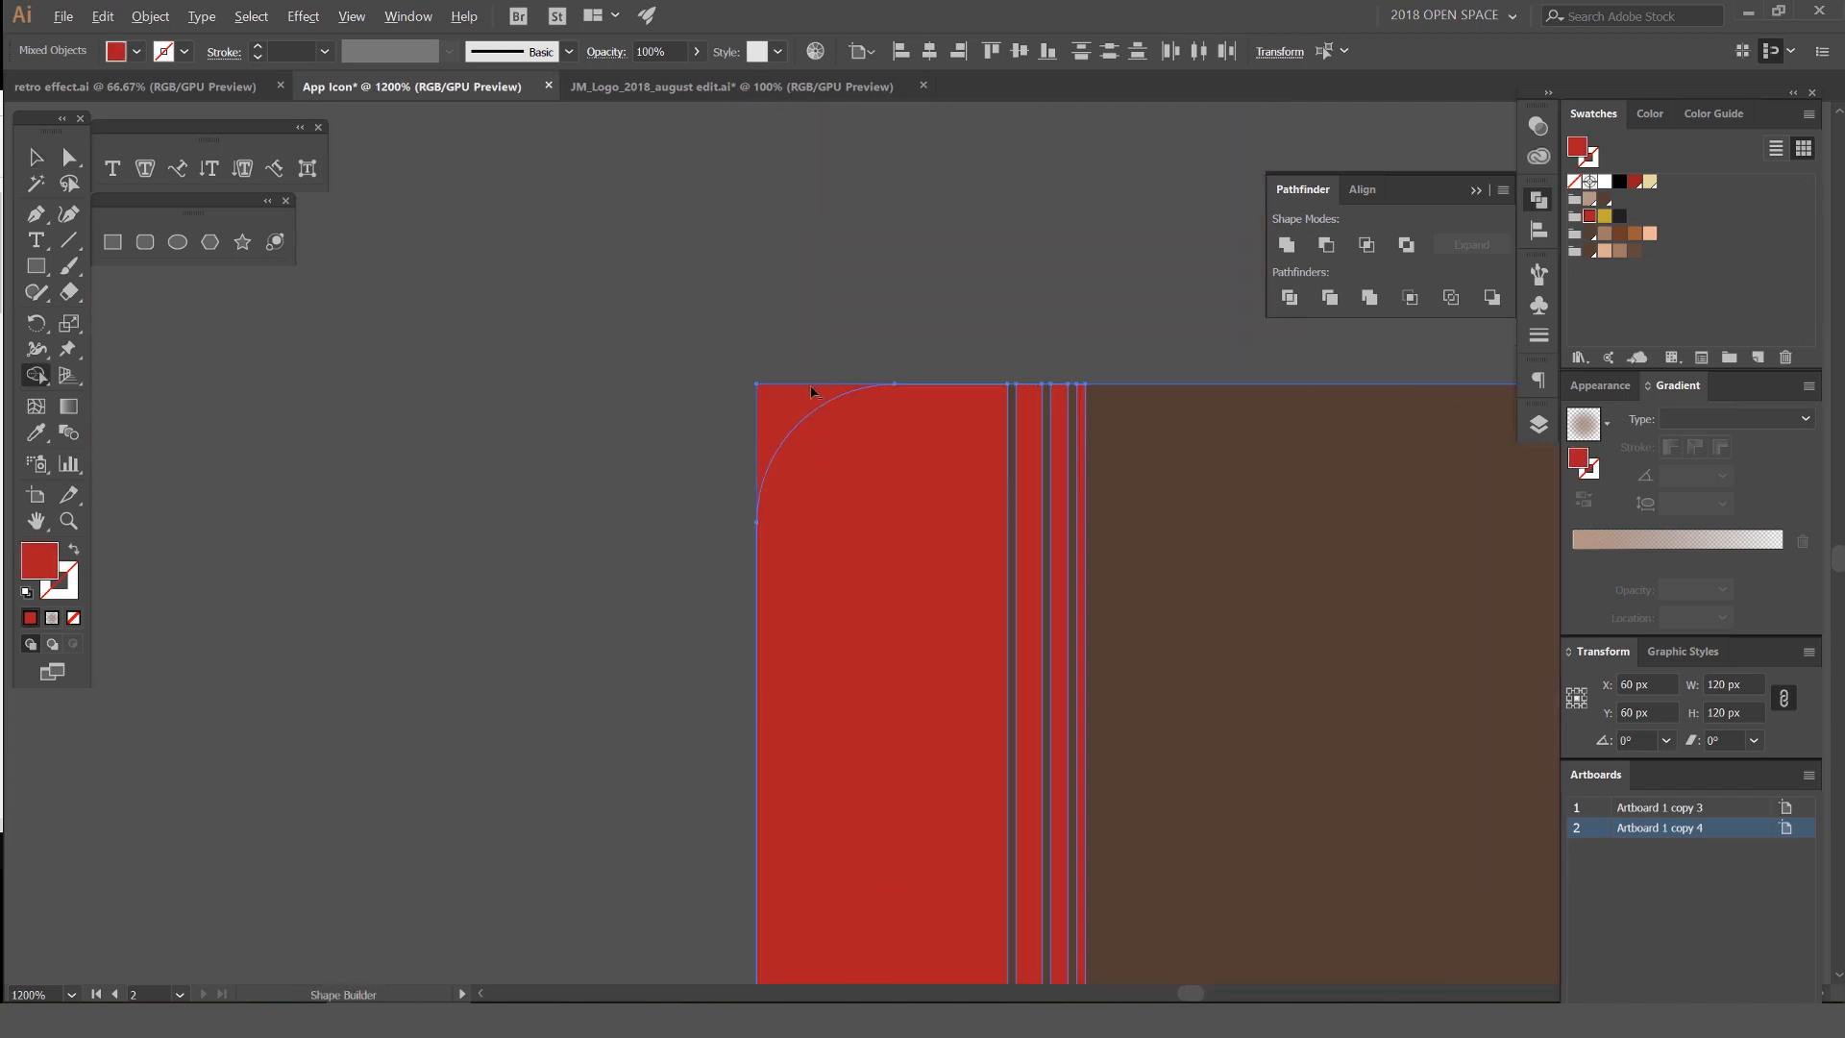
pyautogui.keyDown('alt'); pyautogui.click(792, 402); pyautogui.keyUp('alt')
pyautogui.scroll(-4, 791, 403)
pyautogui.press('v')
pyautogui.hotkey('ctrl', 'shift', 'a')
pyautogui.moveTo(815, 444)
pyautogui.mouseDown()
pyautogui.moveTo(740, 449)
pyautogui.moveTo(821, 447)
pyautogui.mouseUp()
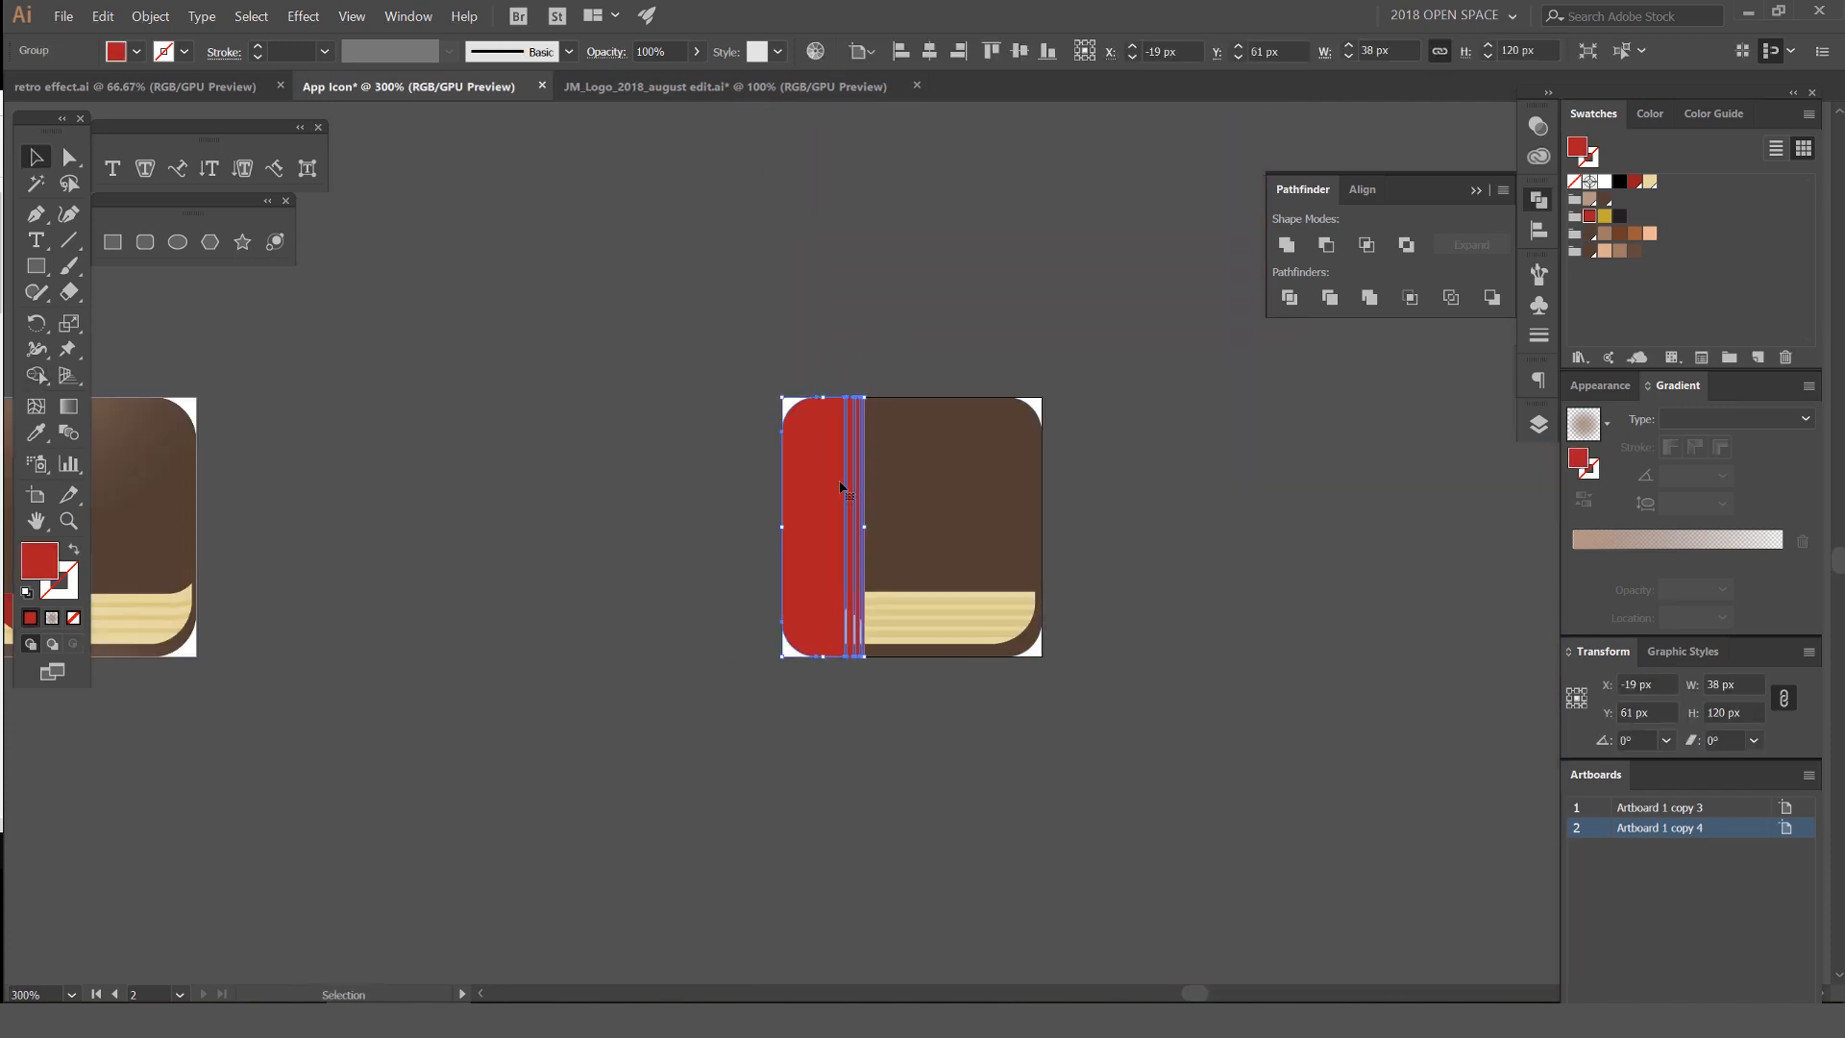
# Bring the cream page block base to the front, above the page stripes and the red spine
pyautogui.scroll(1, 942, 495)
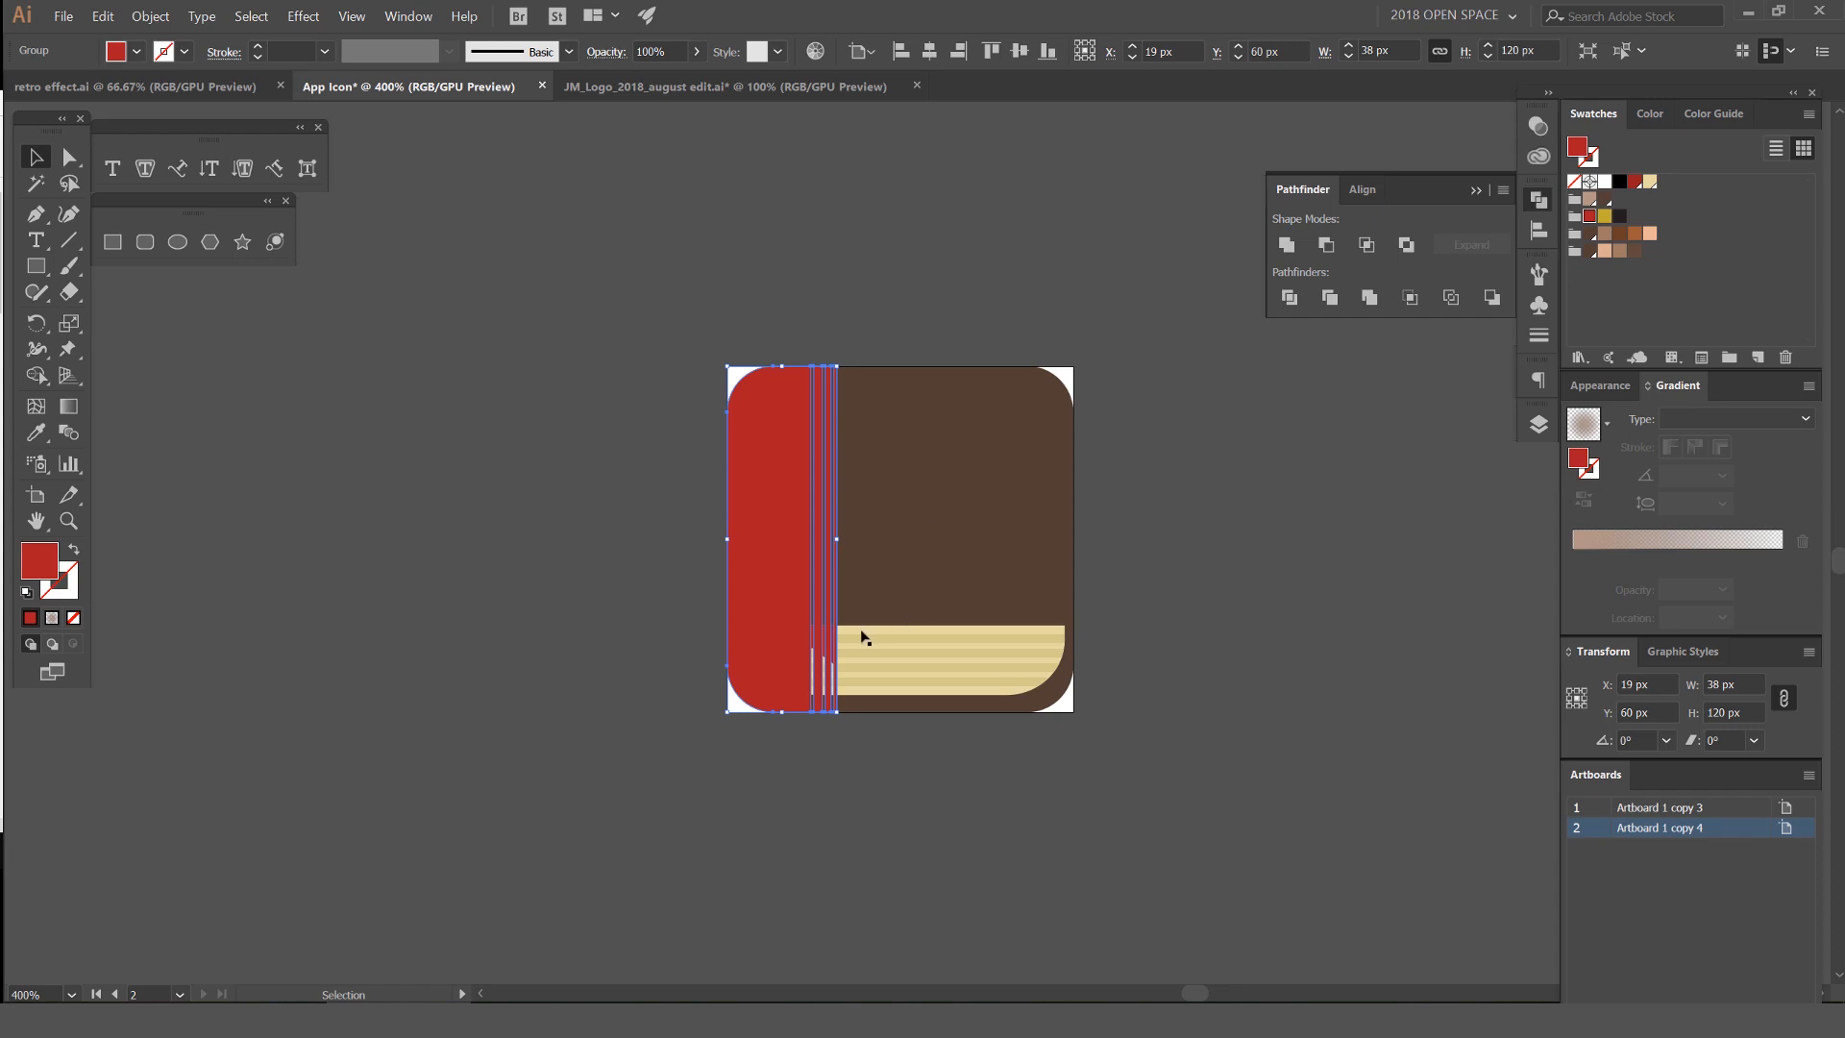
pyautogui.press('a')
pyautogui.click(892, 626)
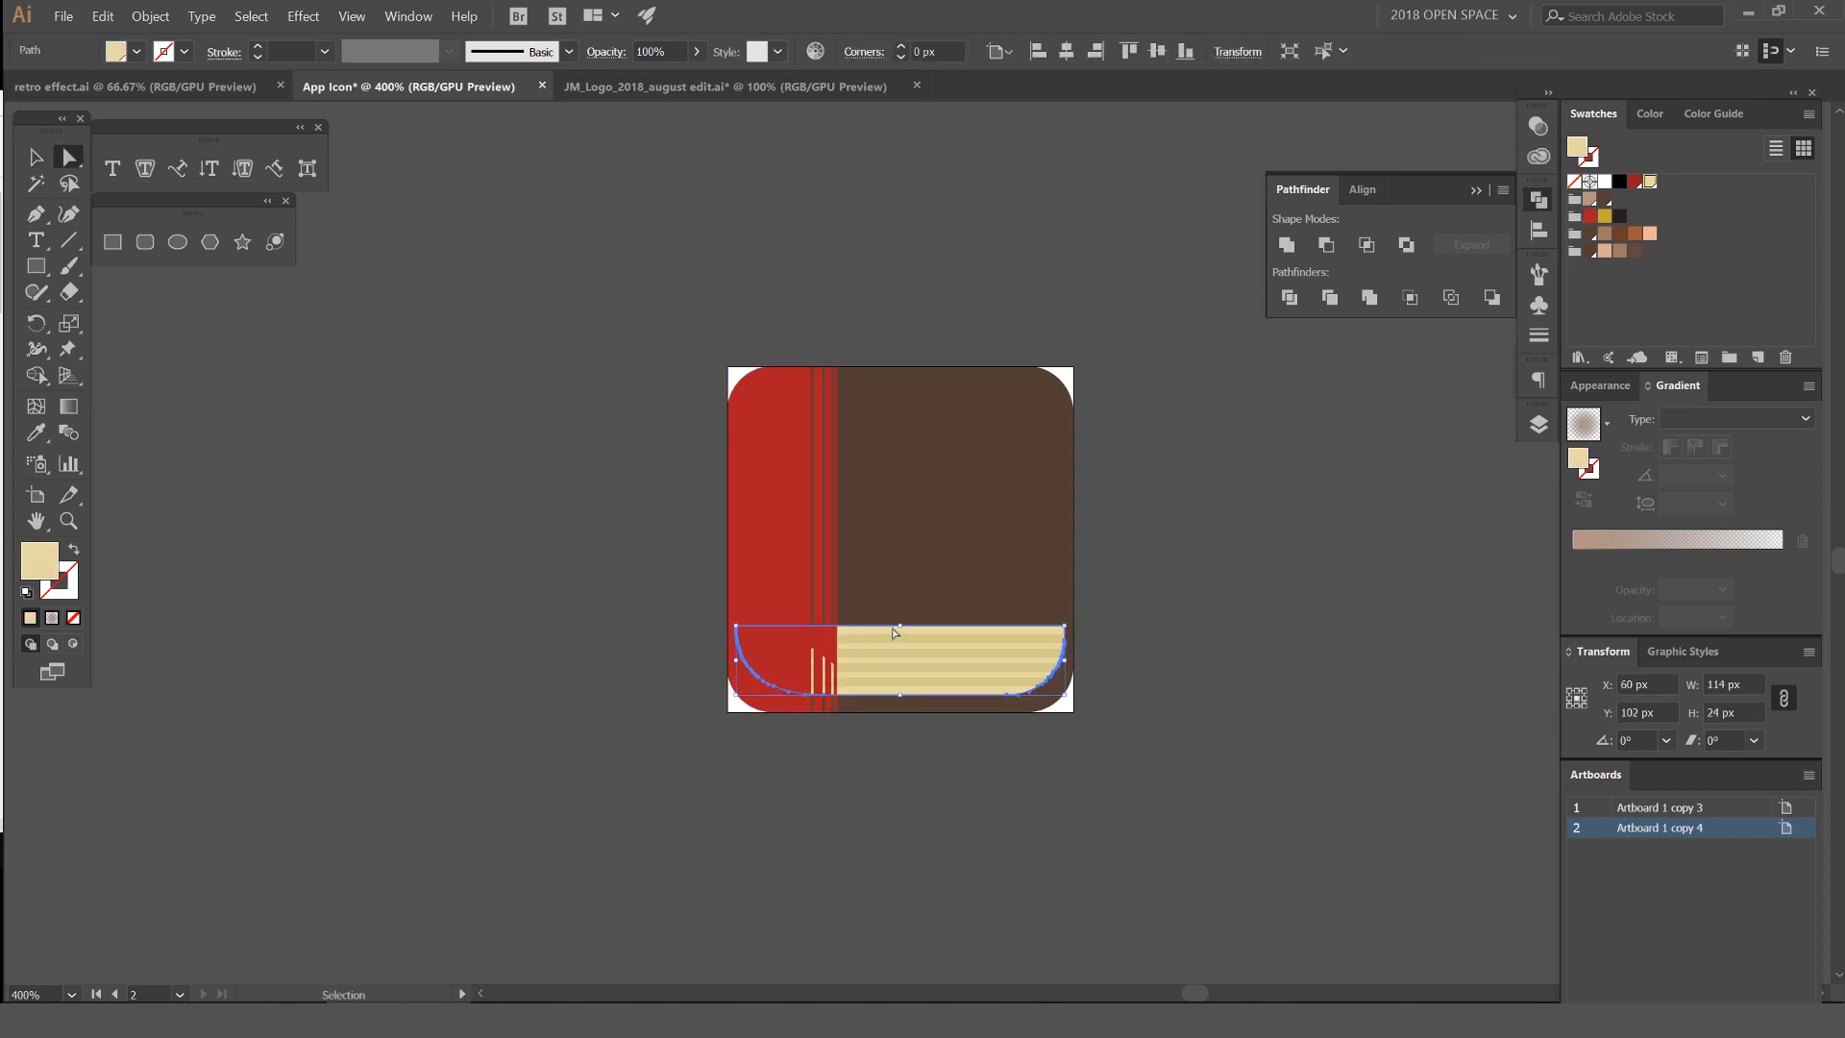
pyautogui.hotkey('ctrl', 'shift', ']')
pyautogui.scroll(1, 780, 619)
pyautogui.keyDown('shift'); pyautogui.click(760, 567); pyautogui.keyUp('shift')
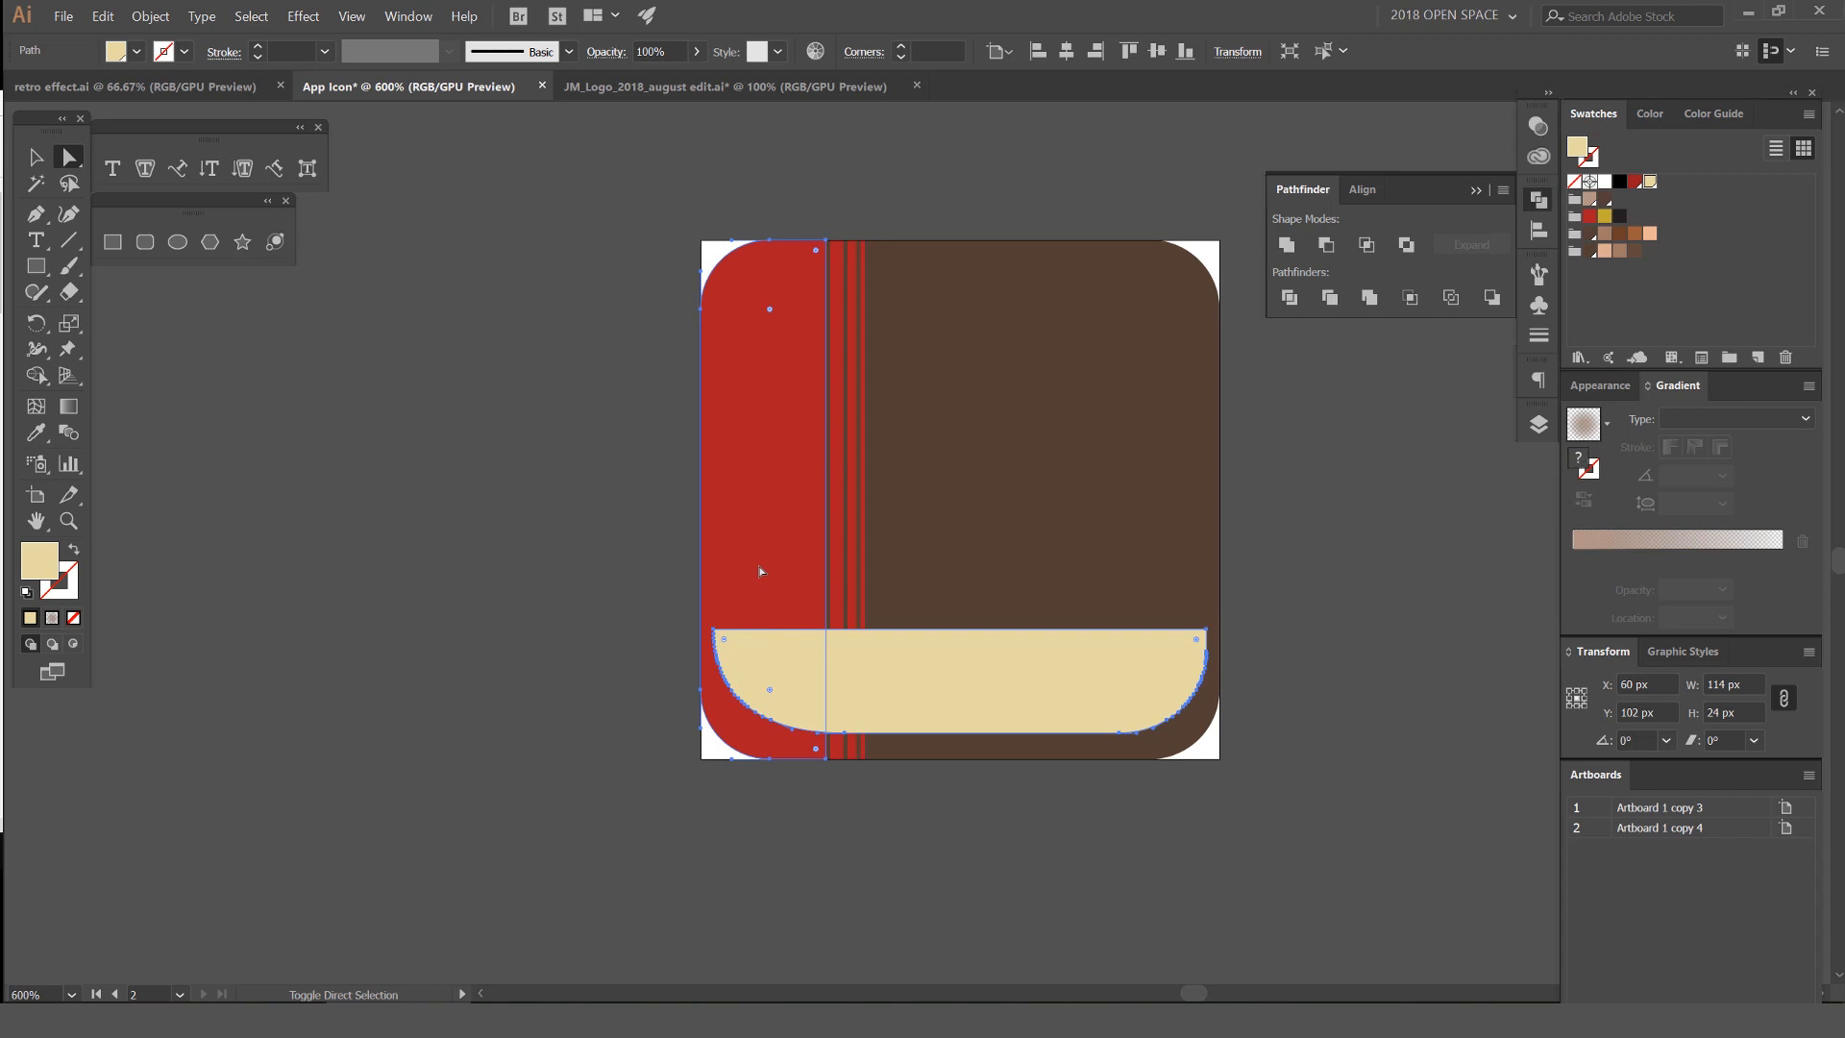
# Lock the brown cover and cut the page block's overlap out of the red spine and its three strips with the Shape Builder tool
pyautogui.click(891, 507)
pyautogui.hotkey('ctrl', '2')
pyautogui.moveTo(890, 505); pyautogui.dragTo(771, 524)
pyautogui.keyDown('shift'); pyautogui.click(933, 641); pyautogui.keyUp('shift')
pyautogui.hotkey('shift', 'm')
pyautogui.scroll(1, 812, 688)
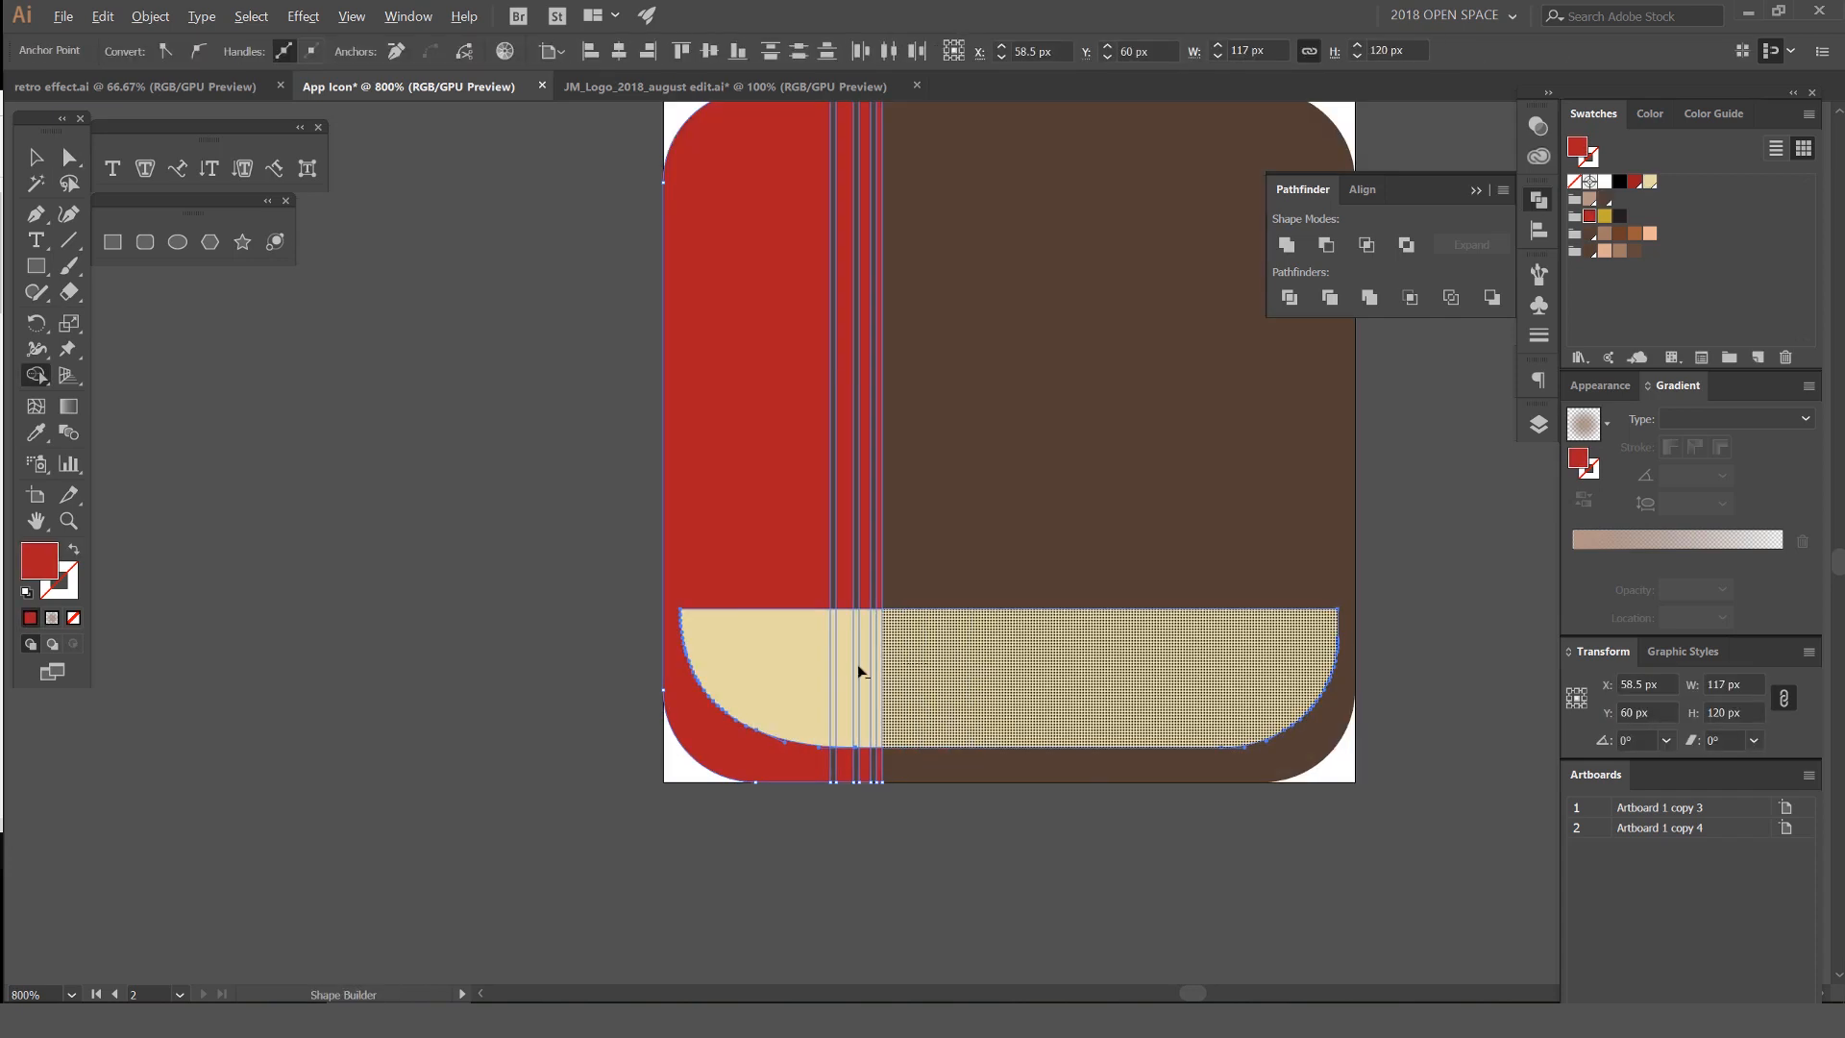
pyautogui.moveTo(857, 665); pyautogui.dragTo(765, 676)
pyautogui.scroll(-1, 1056, 827)
pyautogui.press('v')
pyautogui.click(1098, 859)
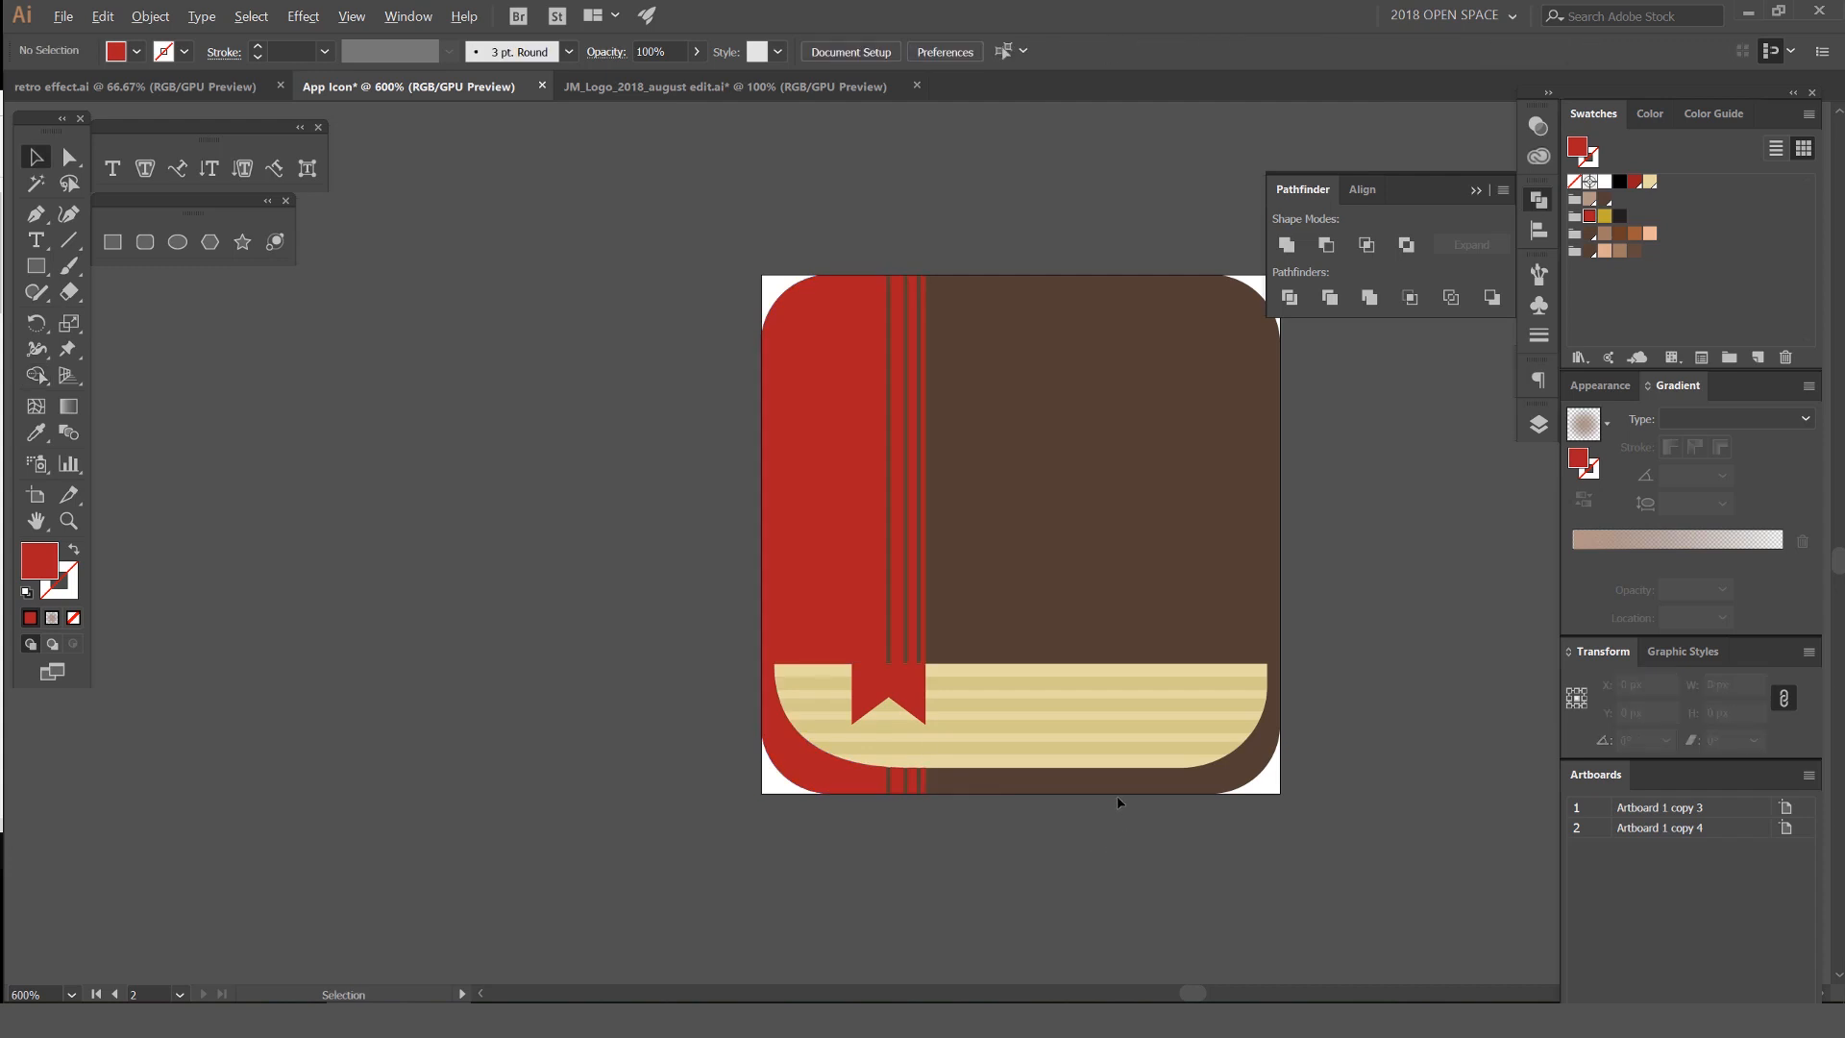
# Recolour the red spine and strips with the brown sampled from the cover
pyautogui.scroll(-1, 1117, 800)
pyautogui.click(879, 598)
pyautogui.scroll(1, 1141, 576)
pyautogui.press('i')
pyautogui.click(1142, 582)
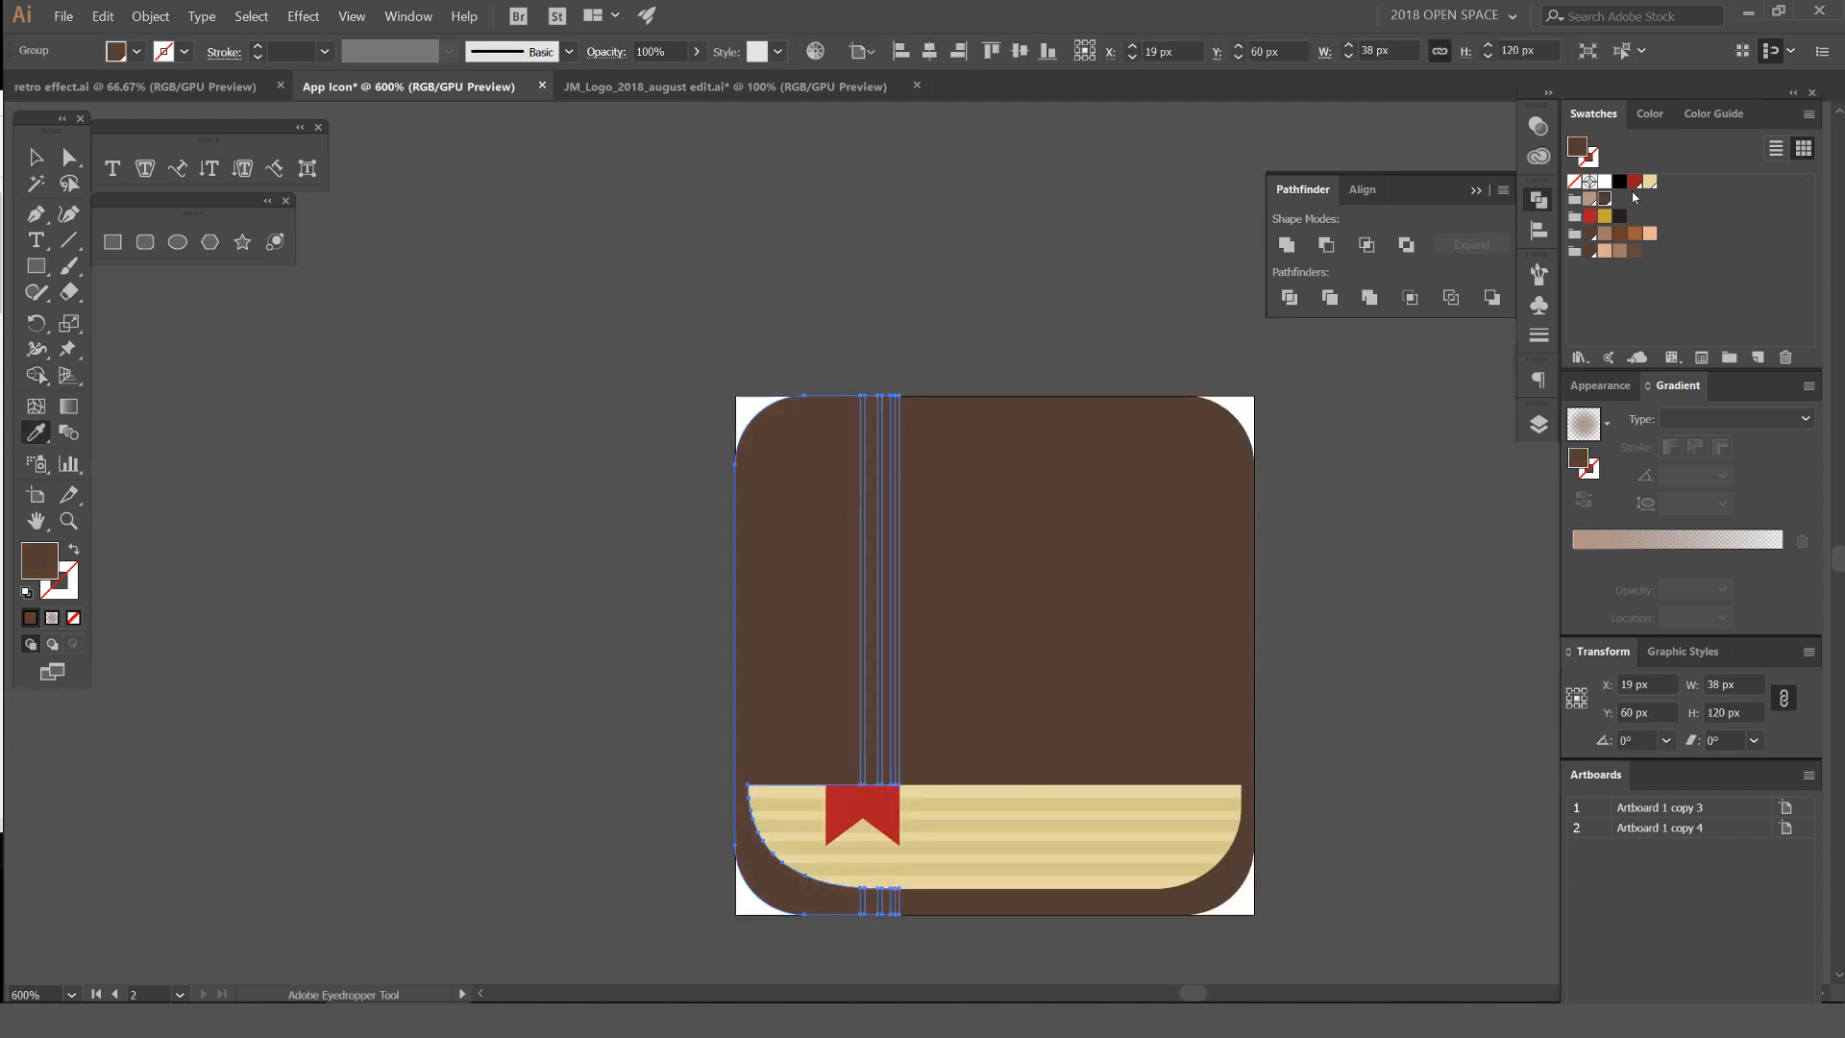
pyautogui.moveTo(1577, 256); pyautogui.dragTo(1586, 254)
pyautogui.click(1634, 232)
pyautogui.hotkey('ctrl', 'z')
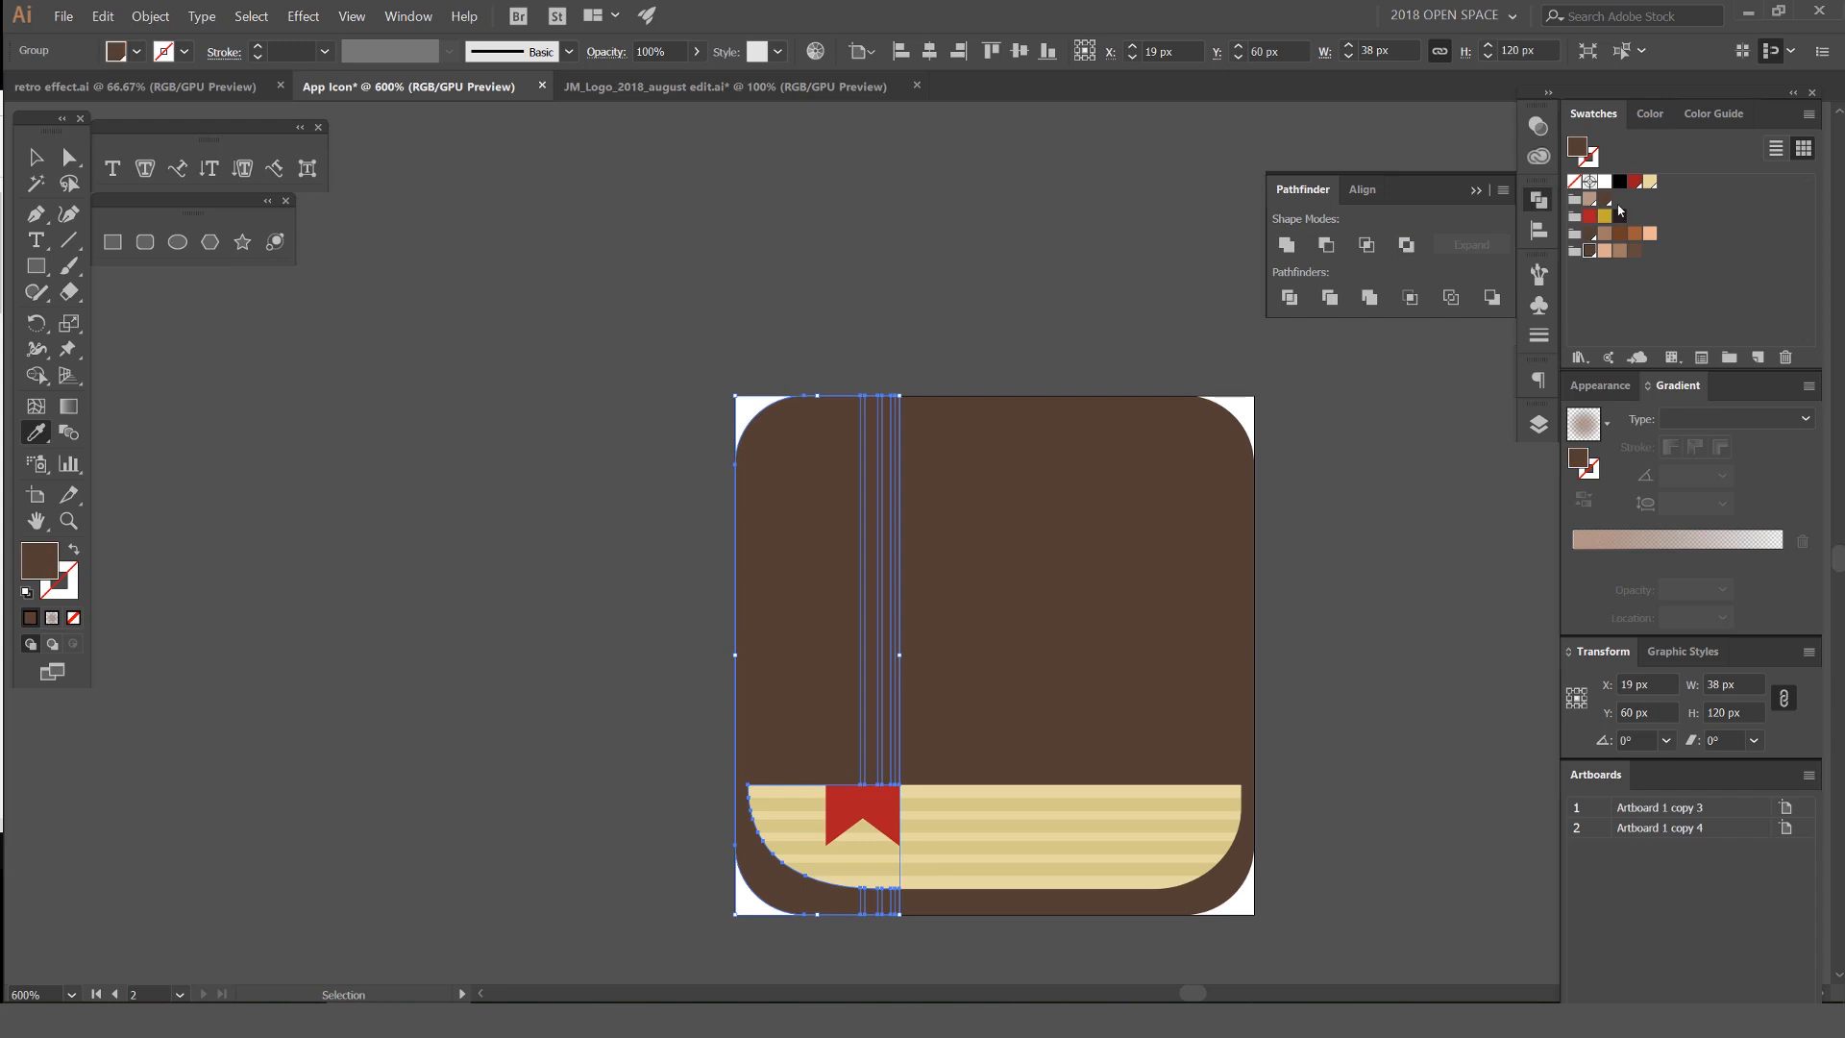
# Switch the colour sliders to HSB and darken the spine to a brightness of 22%, then close the Pathfinder options
pyautogui.click(1660, 115)
pyautogui.click(1810, 116)
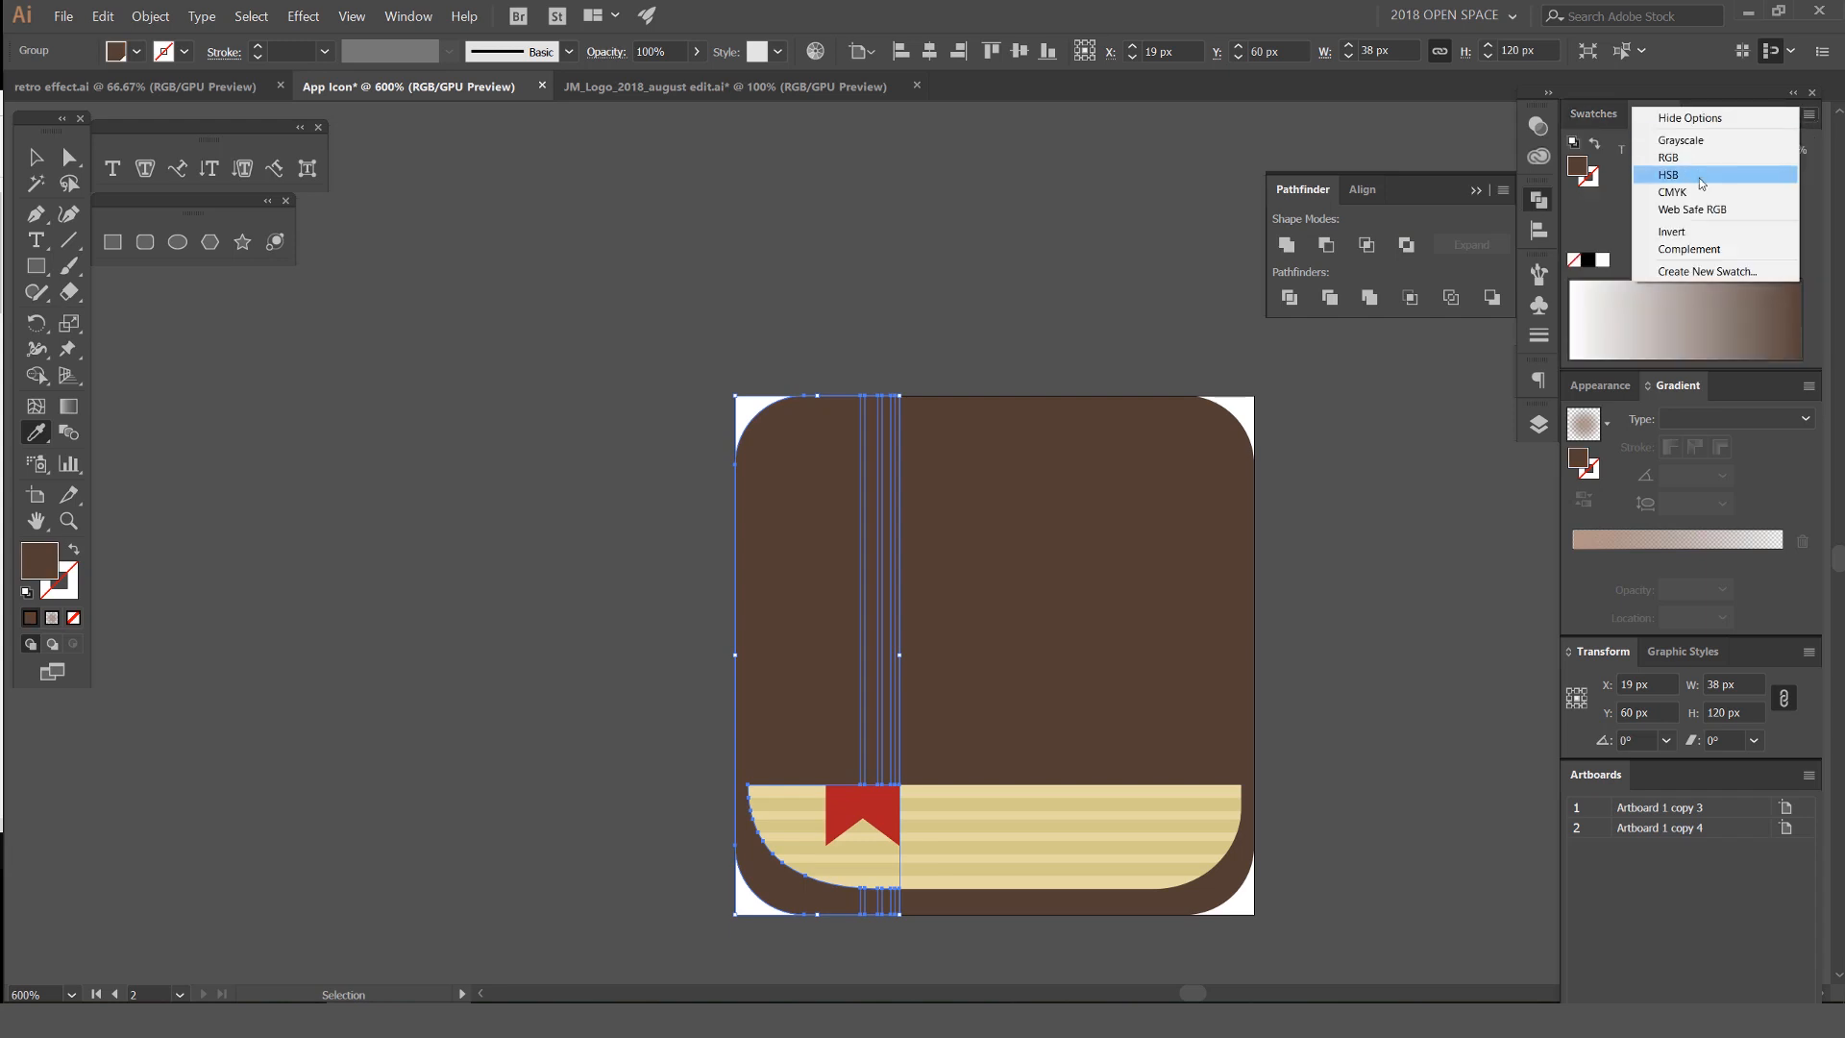
pyautogui.click(1629, 110)
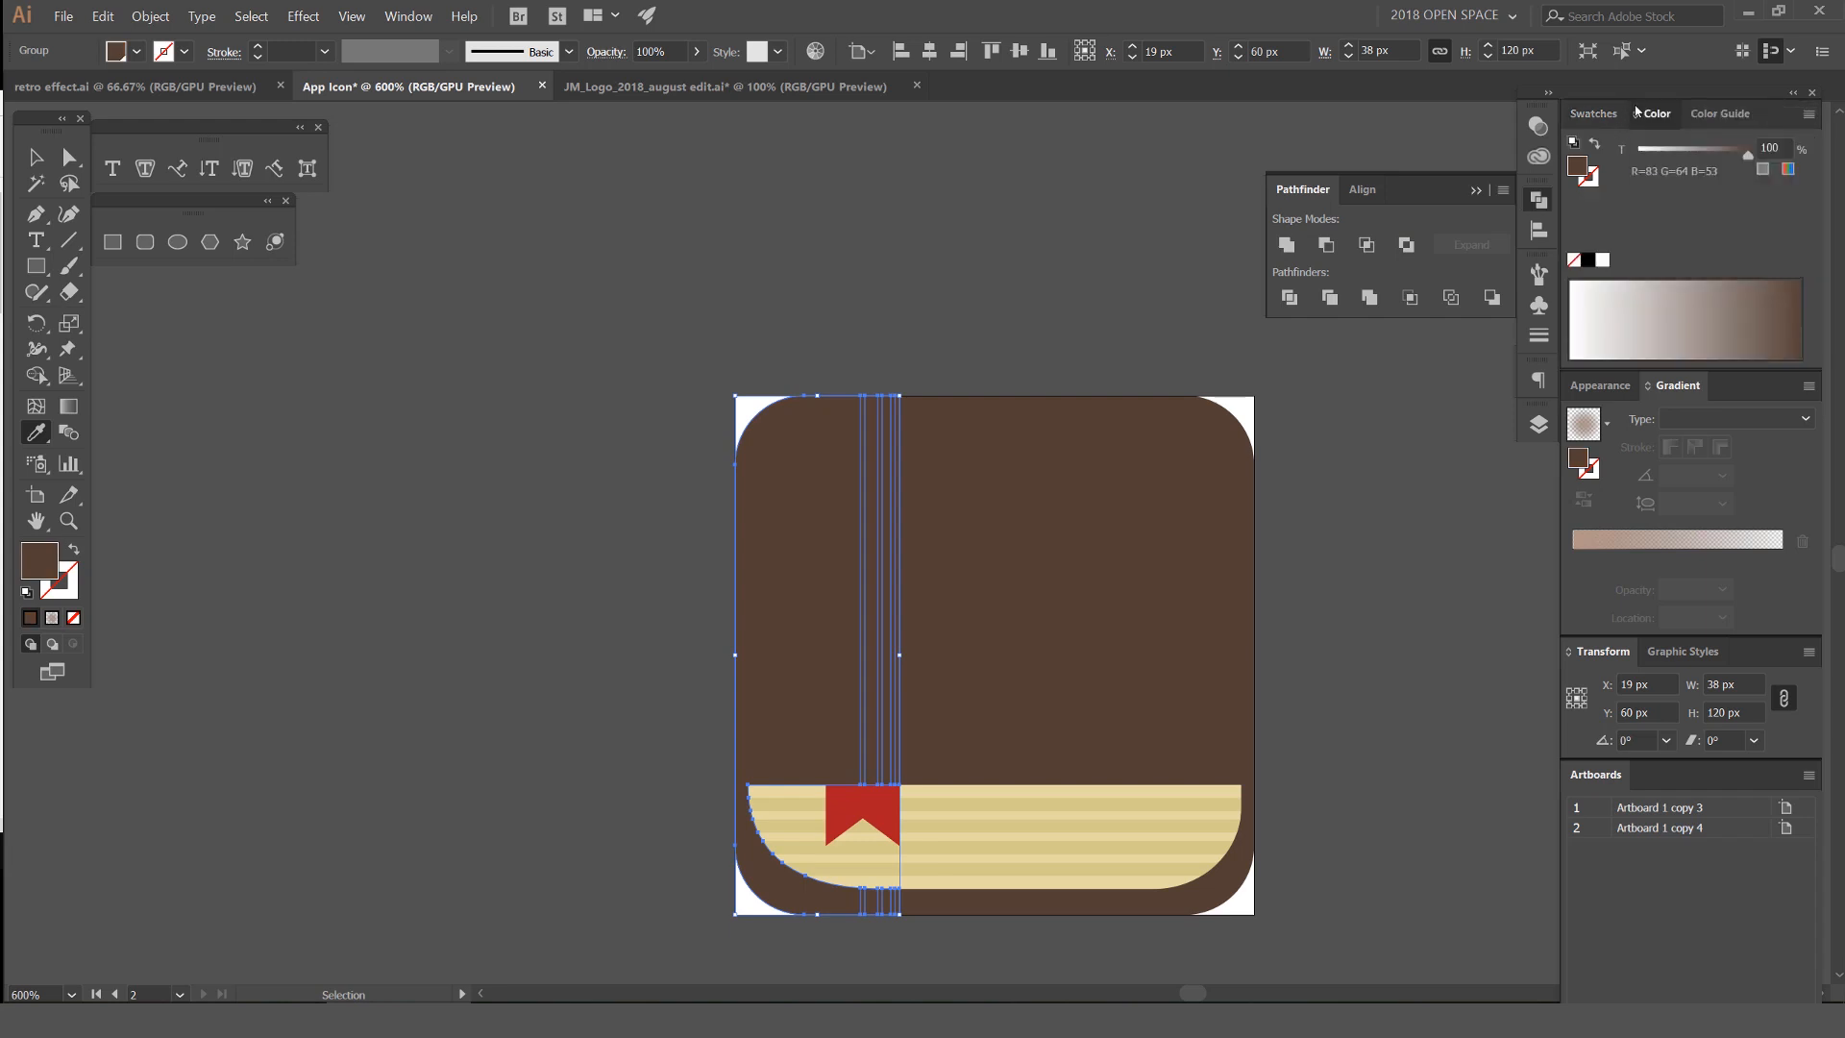
pyautogui.click(1803, 116)
pyautogui.click(1677, 201)
pyautogui.scroll(-2, 1778, 214)
pyautogui.scroll(-10, 1777, 214)
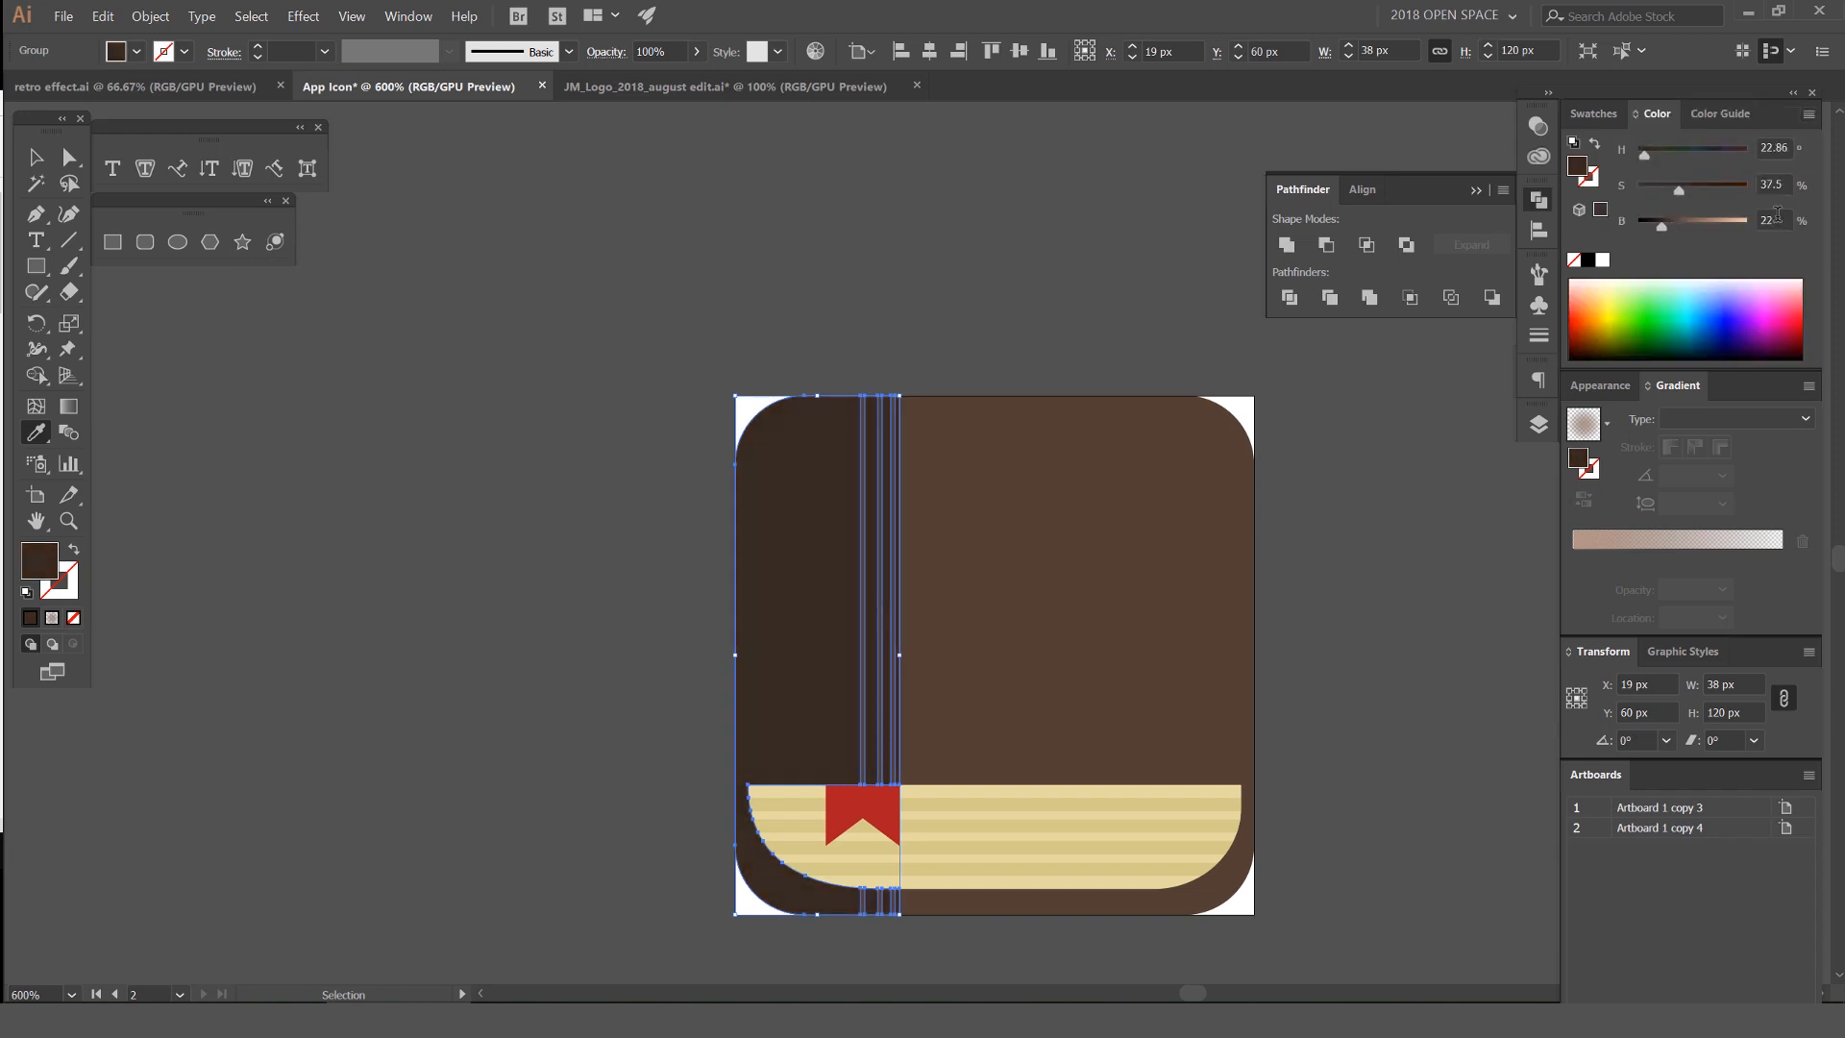
pyautogui.scroll(1, 1777, 214)
pyautogui.press('v')
pyautogui.click(965, 239)
pyautogui.scroll(-3, 965, 239)
pyautogui.scroll(2, 1019, 240)
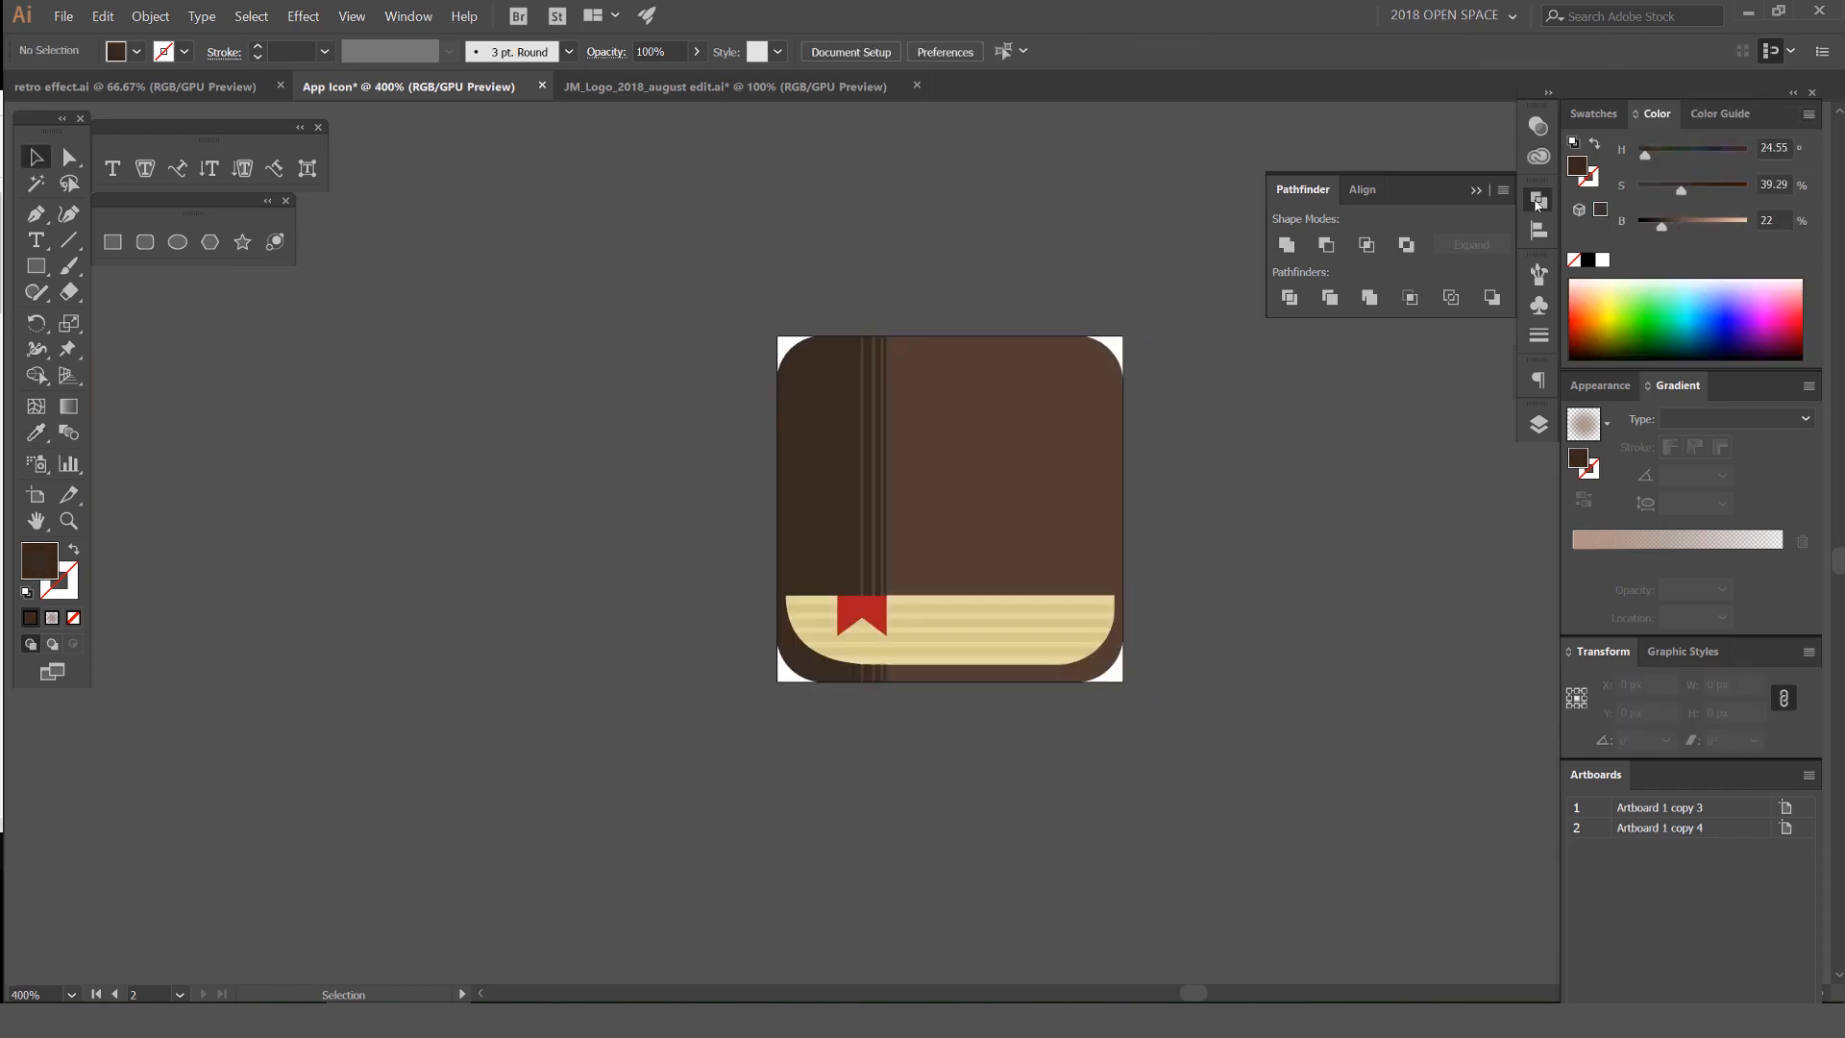
pyautogui.click(1538, 200)
pyautogui.scroll(-1, 1189, 505)
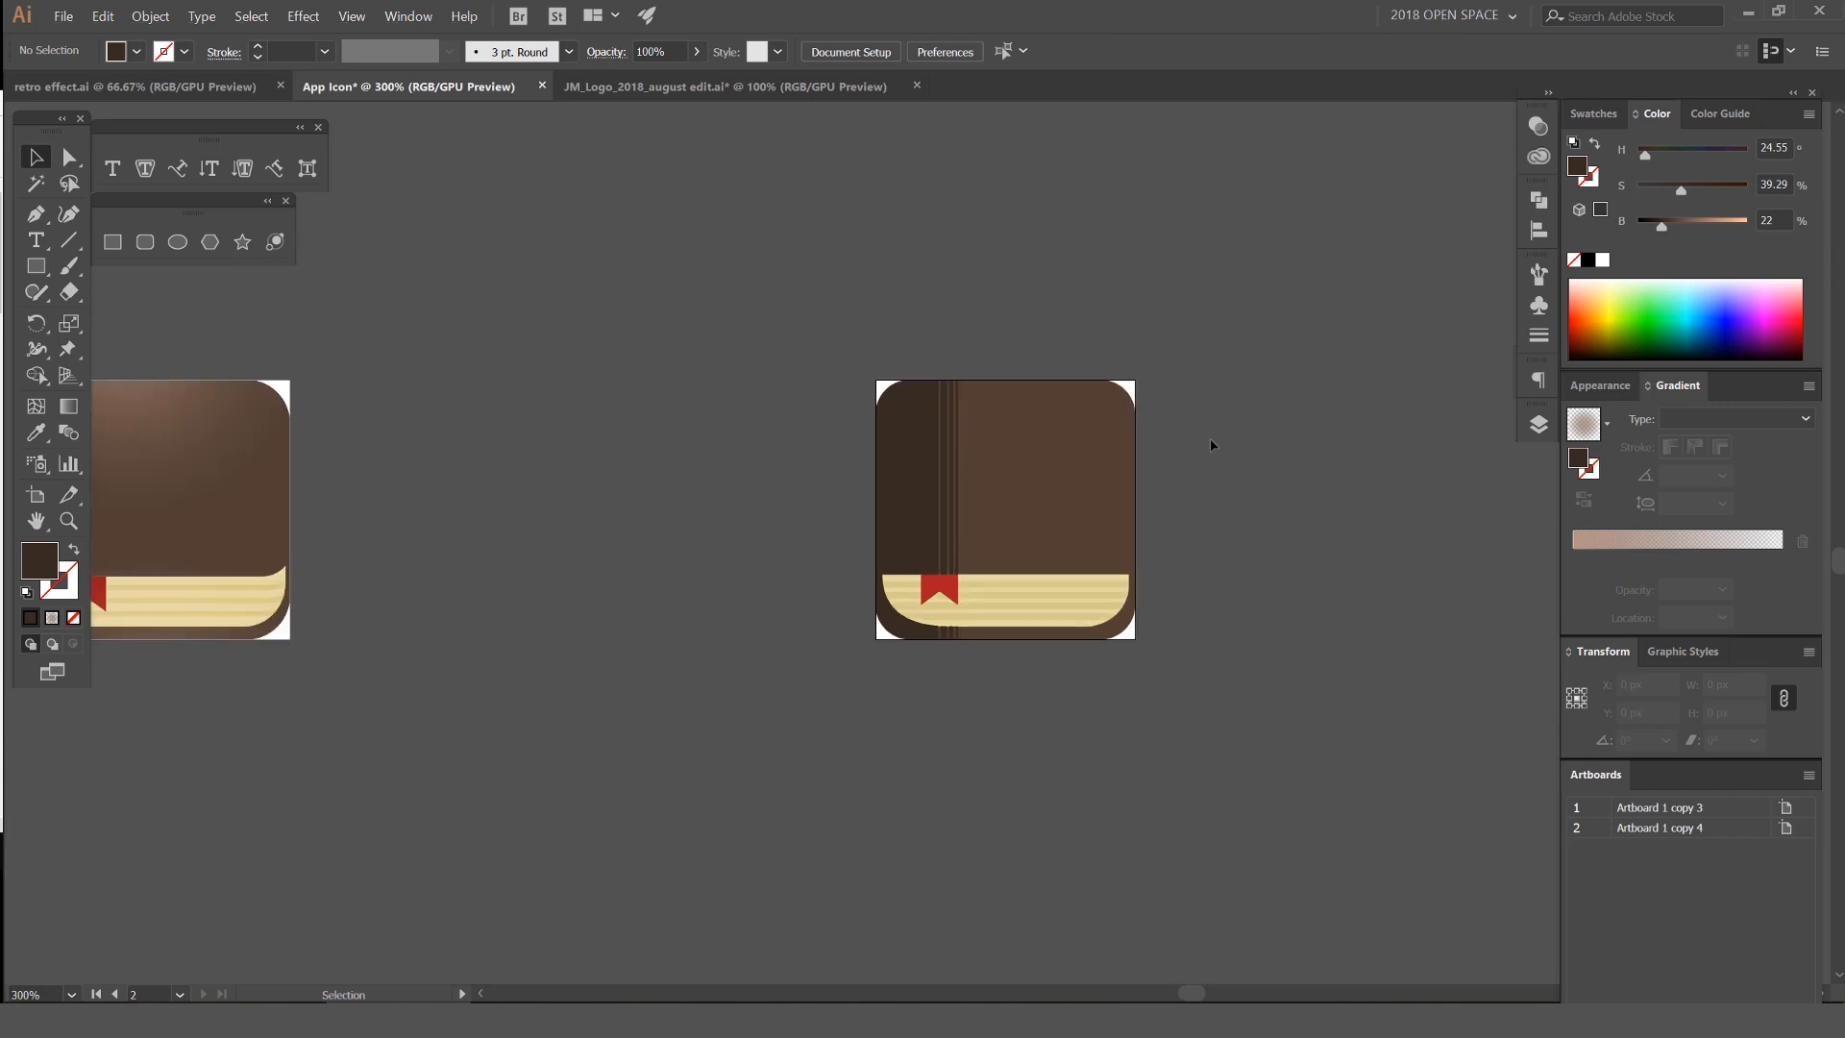
# Draw a circle about 58 px in diameter above the book icon, centred near X 38 px, Y -42 px
pyautogui.scroll(2, 1068, 386)
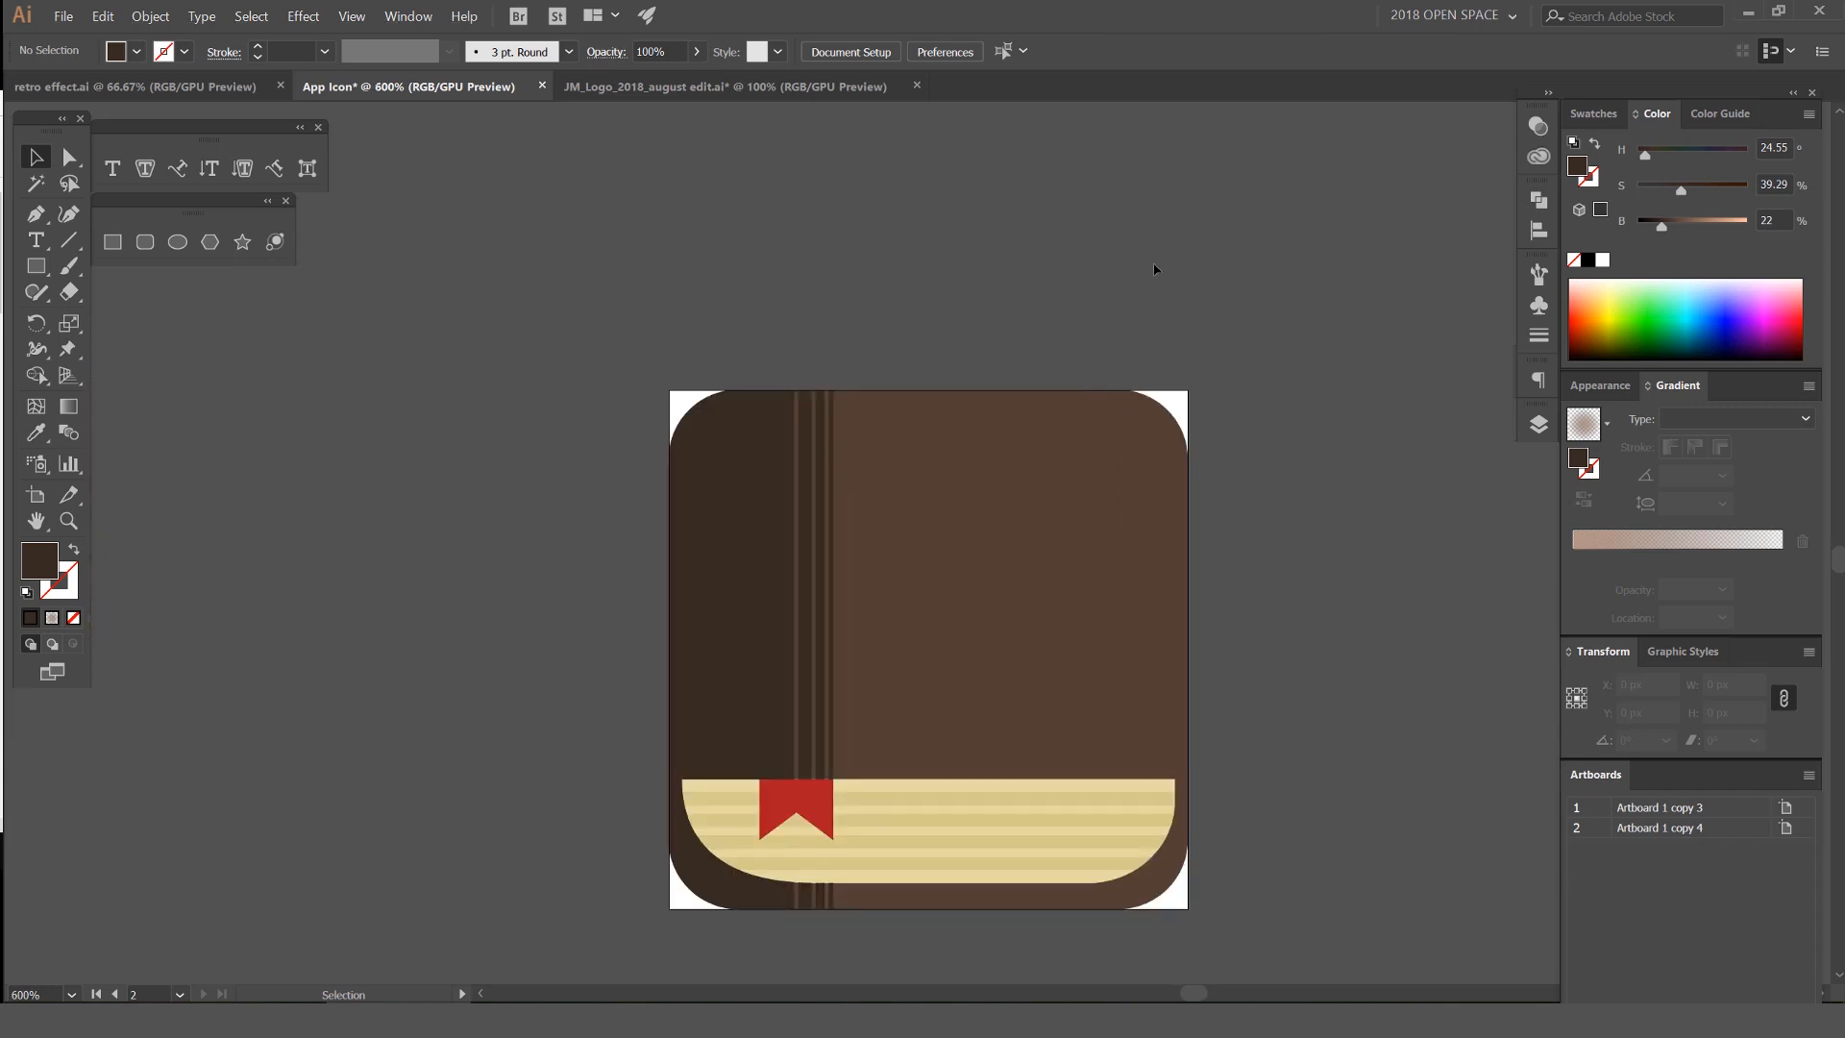
pyautogui.moveTo(1123, 305); pyautogui.dragTo(1116, 338)
pyautogui.press('l')
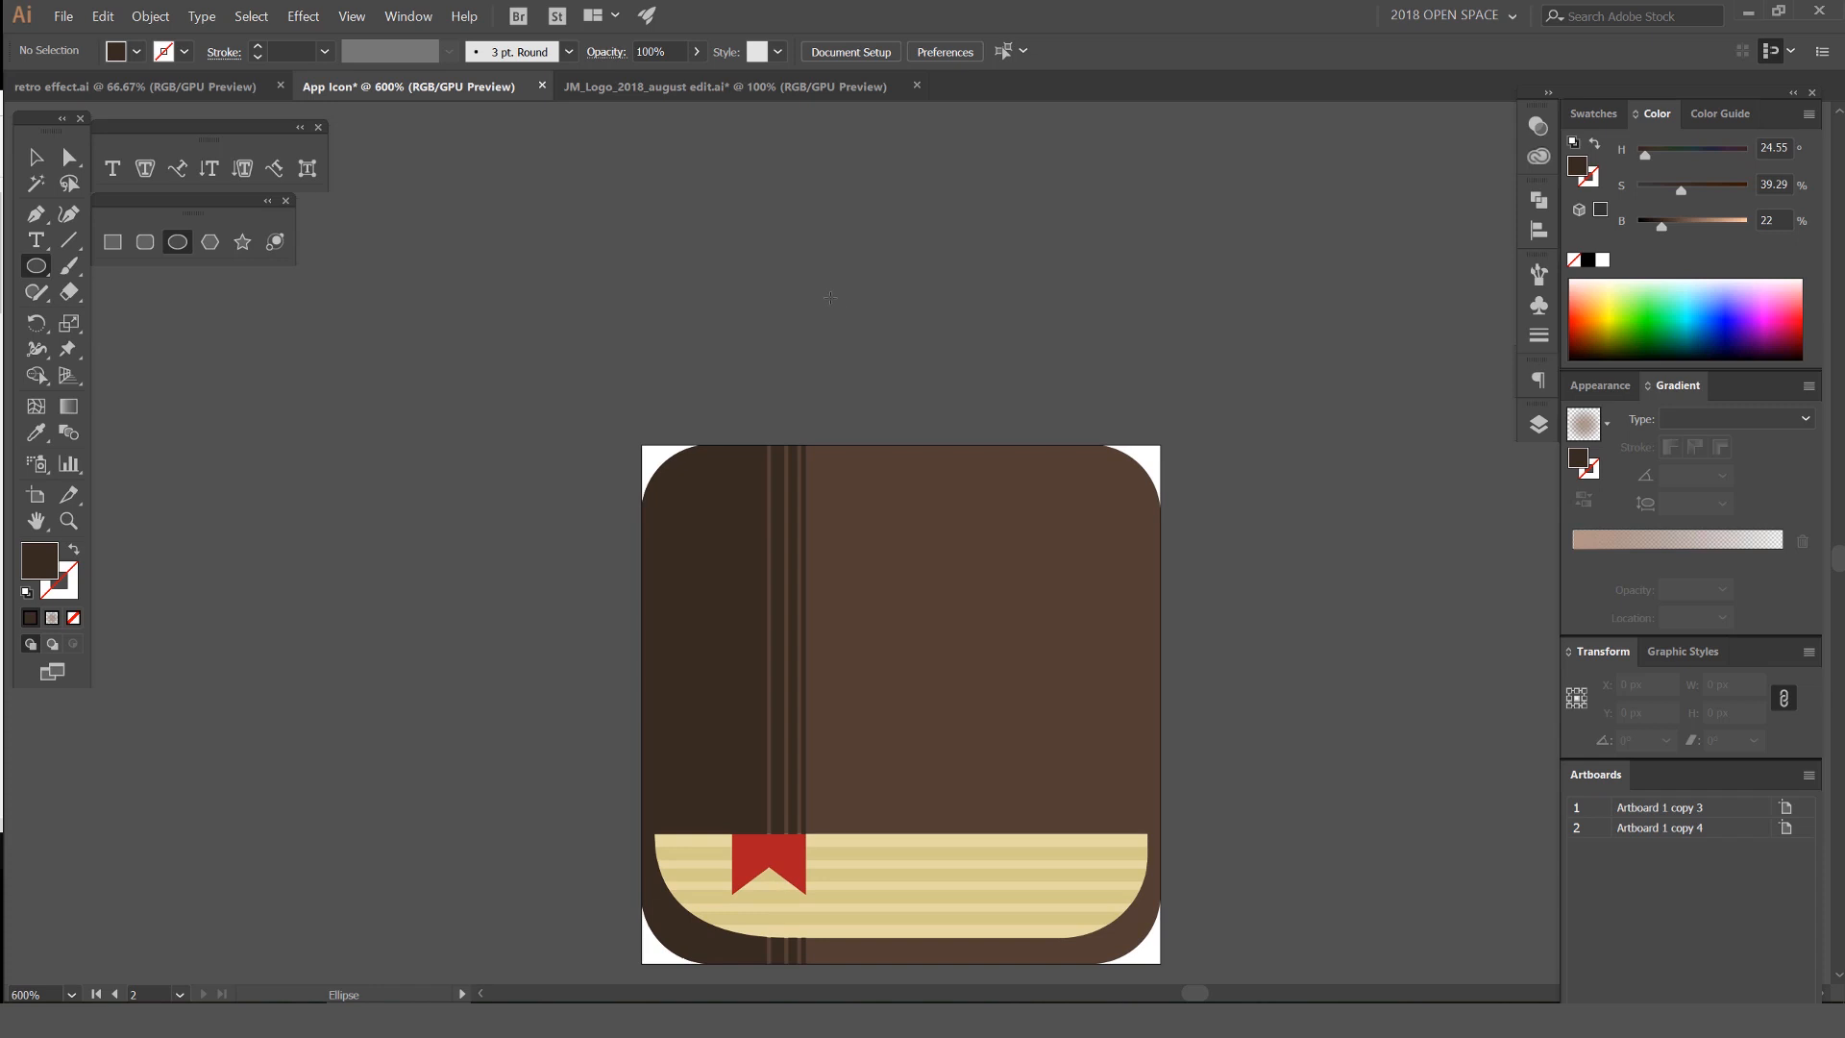
pyautogui.moveTo(923, 375); pyautogui.dragTo(931, 386)
pyautogui.press('v')
pyautogui.moveTo(856, 322); pyautogui.dragTo(872, 369)
pyautogui.moveTo(872, 370); pyautogui.dragTo(871, 344)
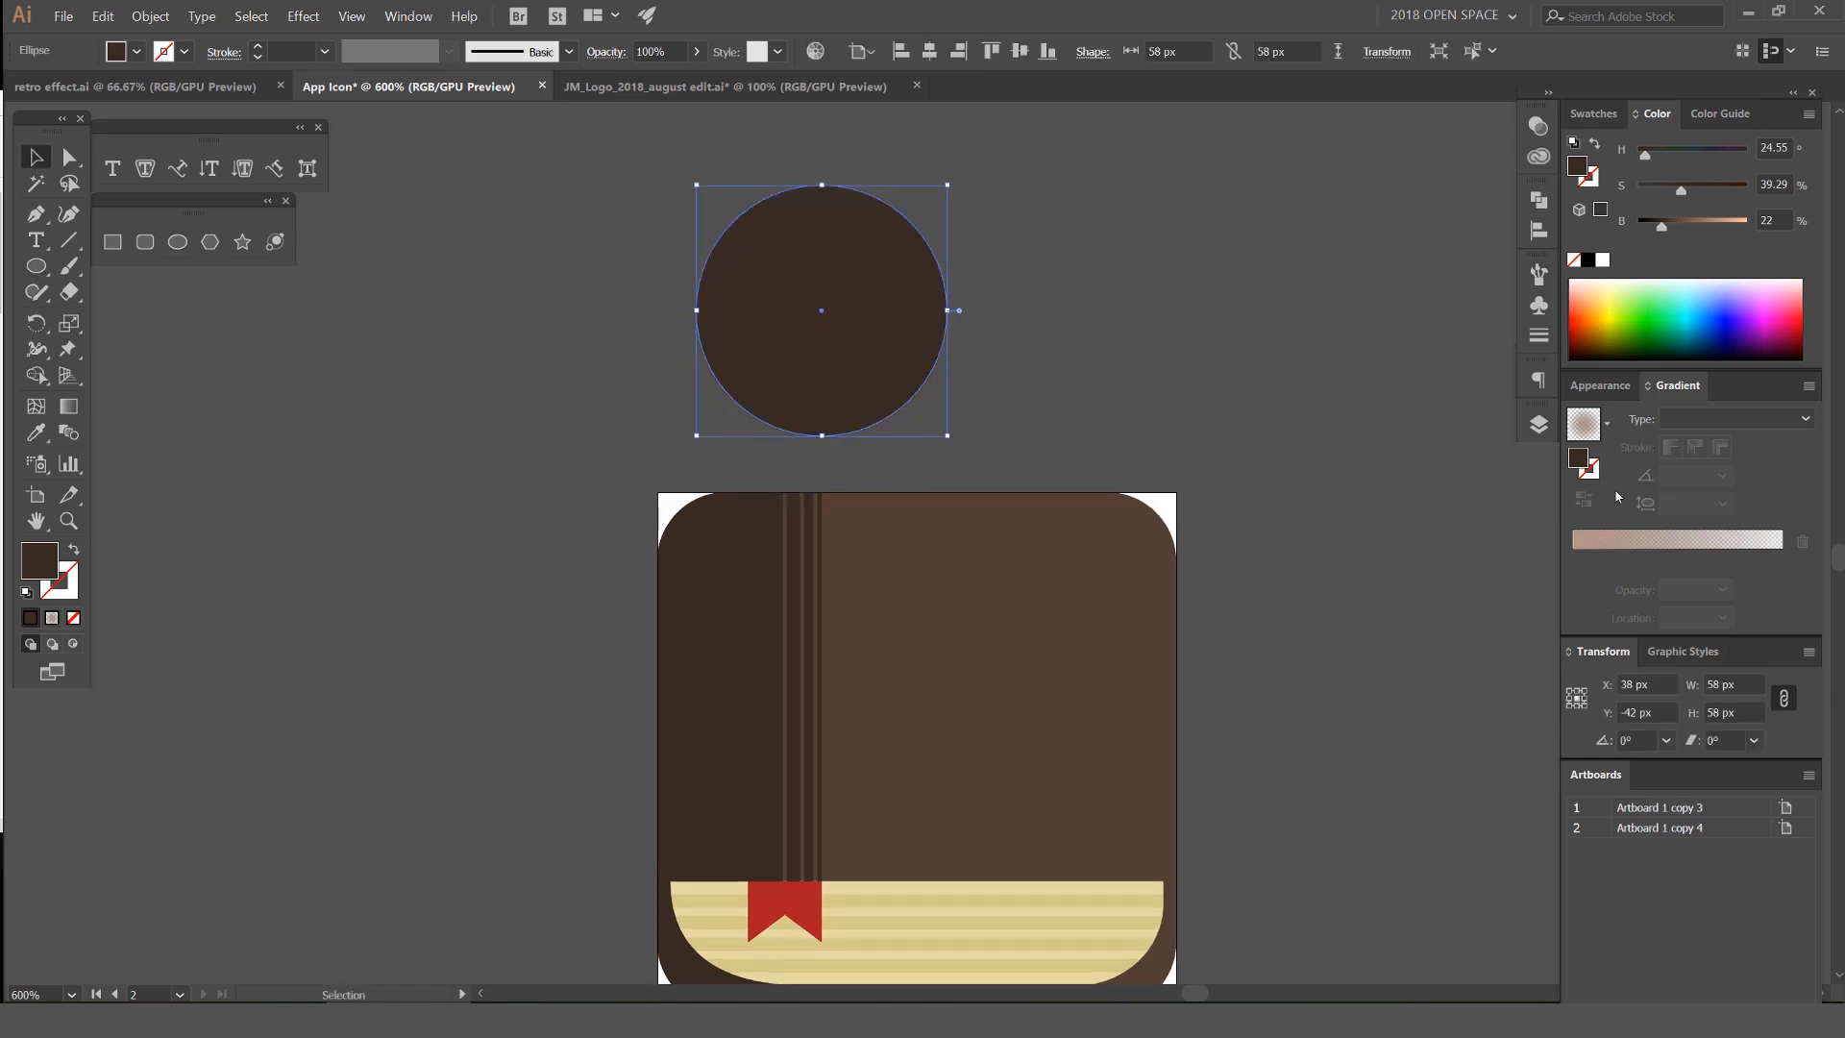
# Fill the circle with a radial gradient that fades from the peach swatch at its centre to transparent
pyautogui.click(1594, 119)
pyautogui.moveTo(1650, 235); pyautogui.dragTo(1576, 559)
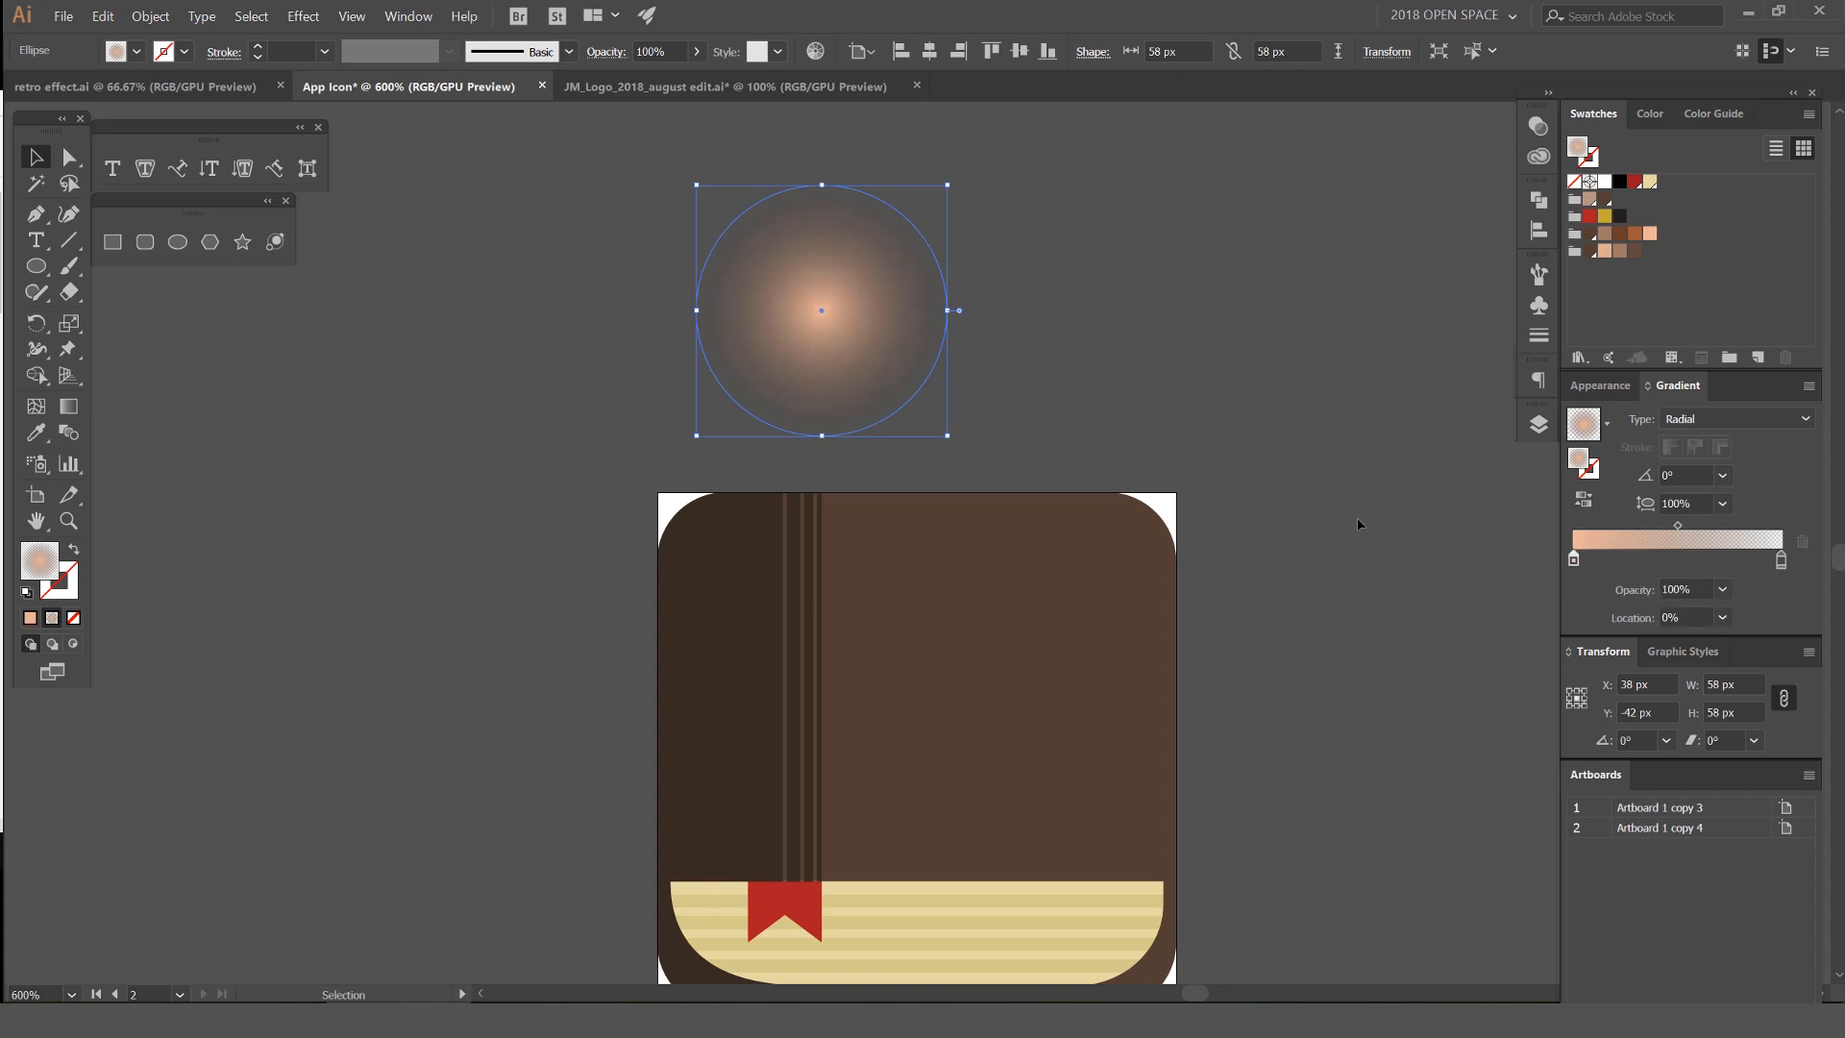
pyautogui.scroll(2, 781, 270)
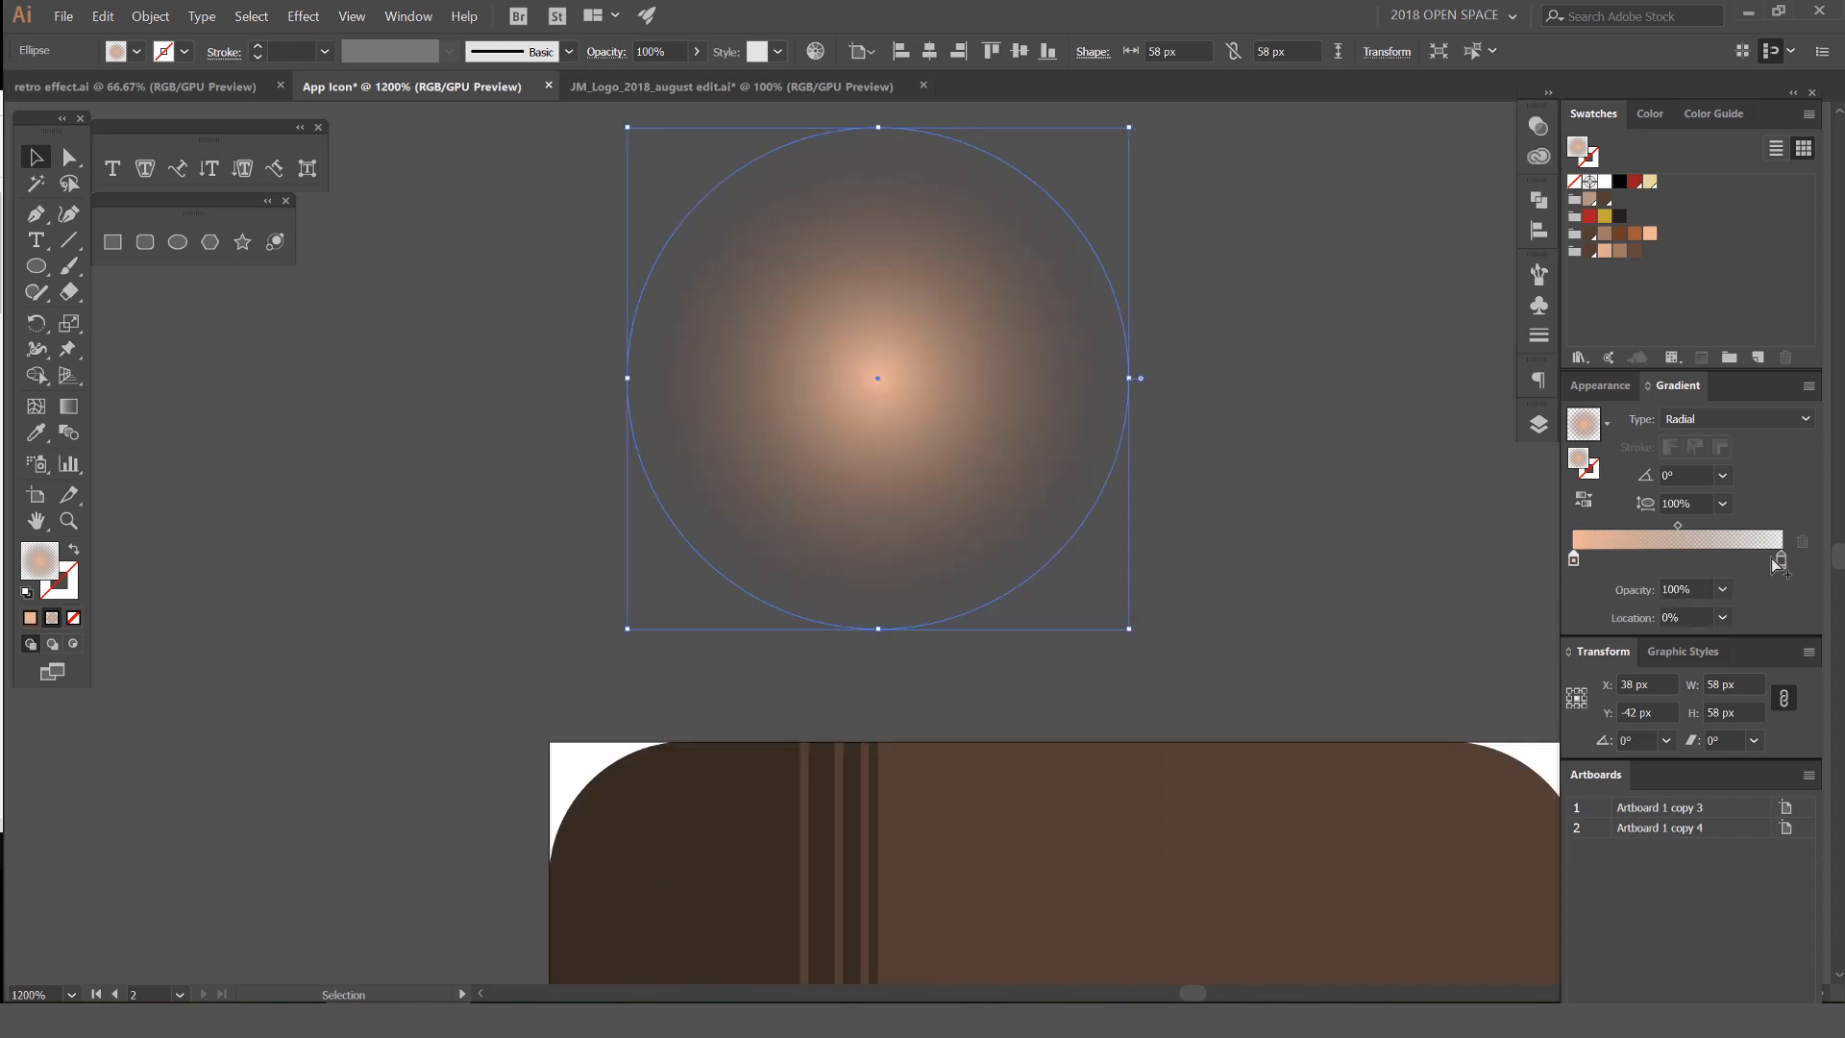
# Use a copy of the peach stop as the gradient's end at 100% location with 0% opacity, and move the midpoint to 38.1%
pyautogui.moveTo(1574, 560); pyautogui.dragTo(1740, 562)
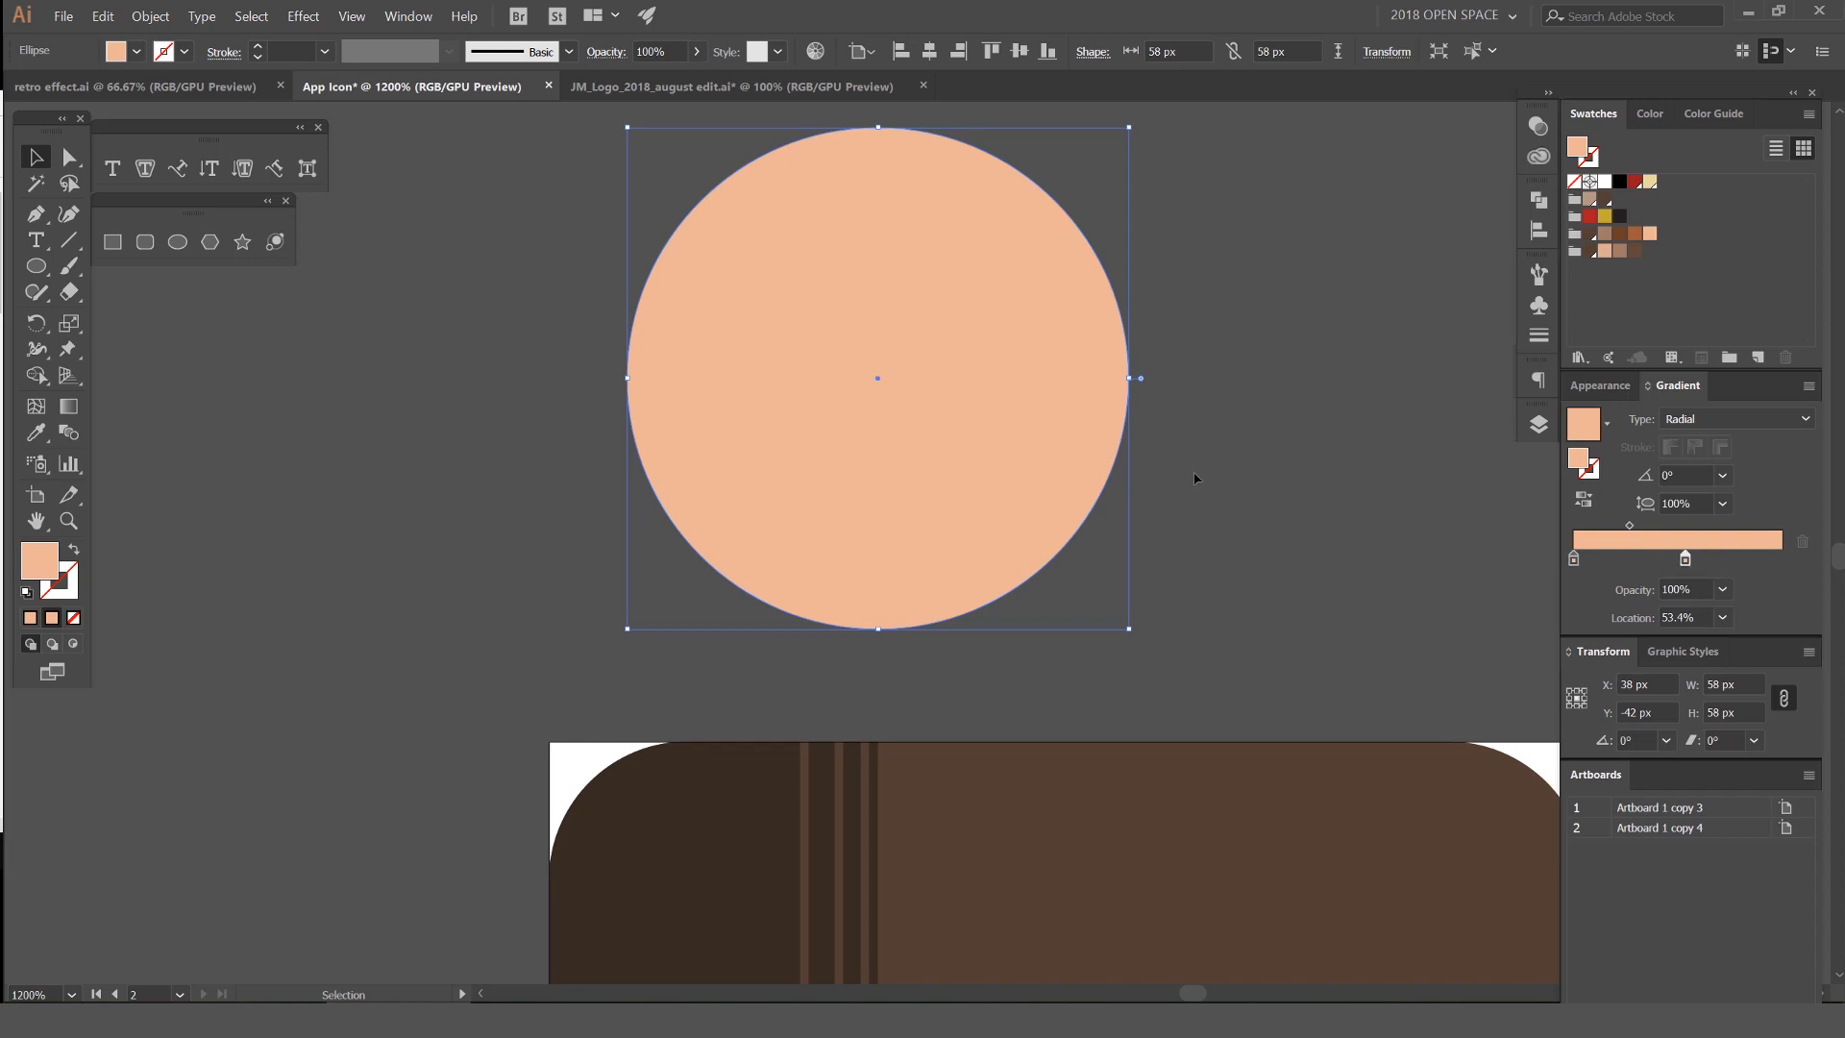
pyautogui.click(1694, 590)
pyautogui.press('Return')
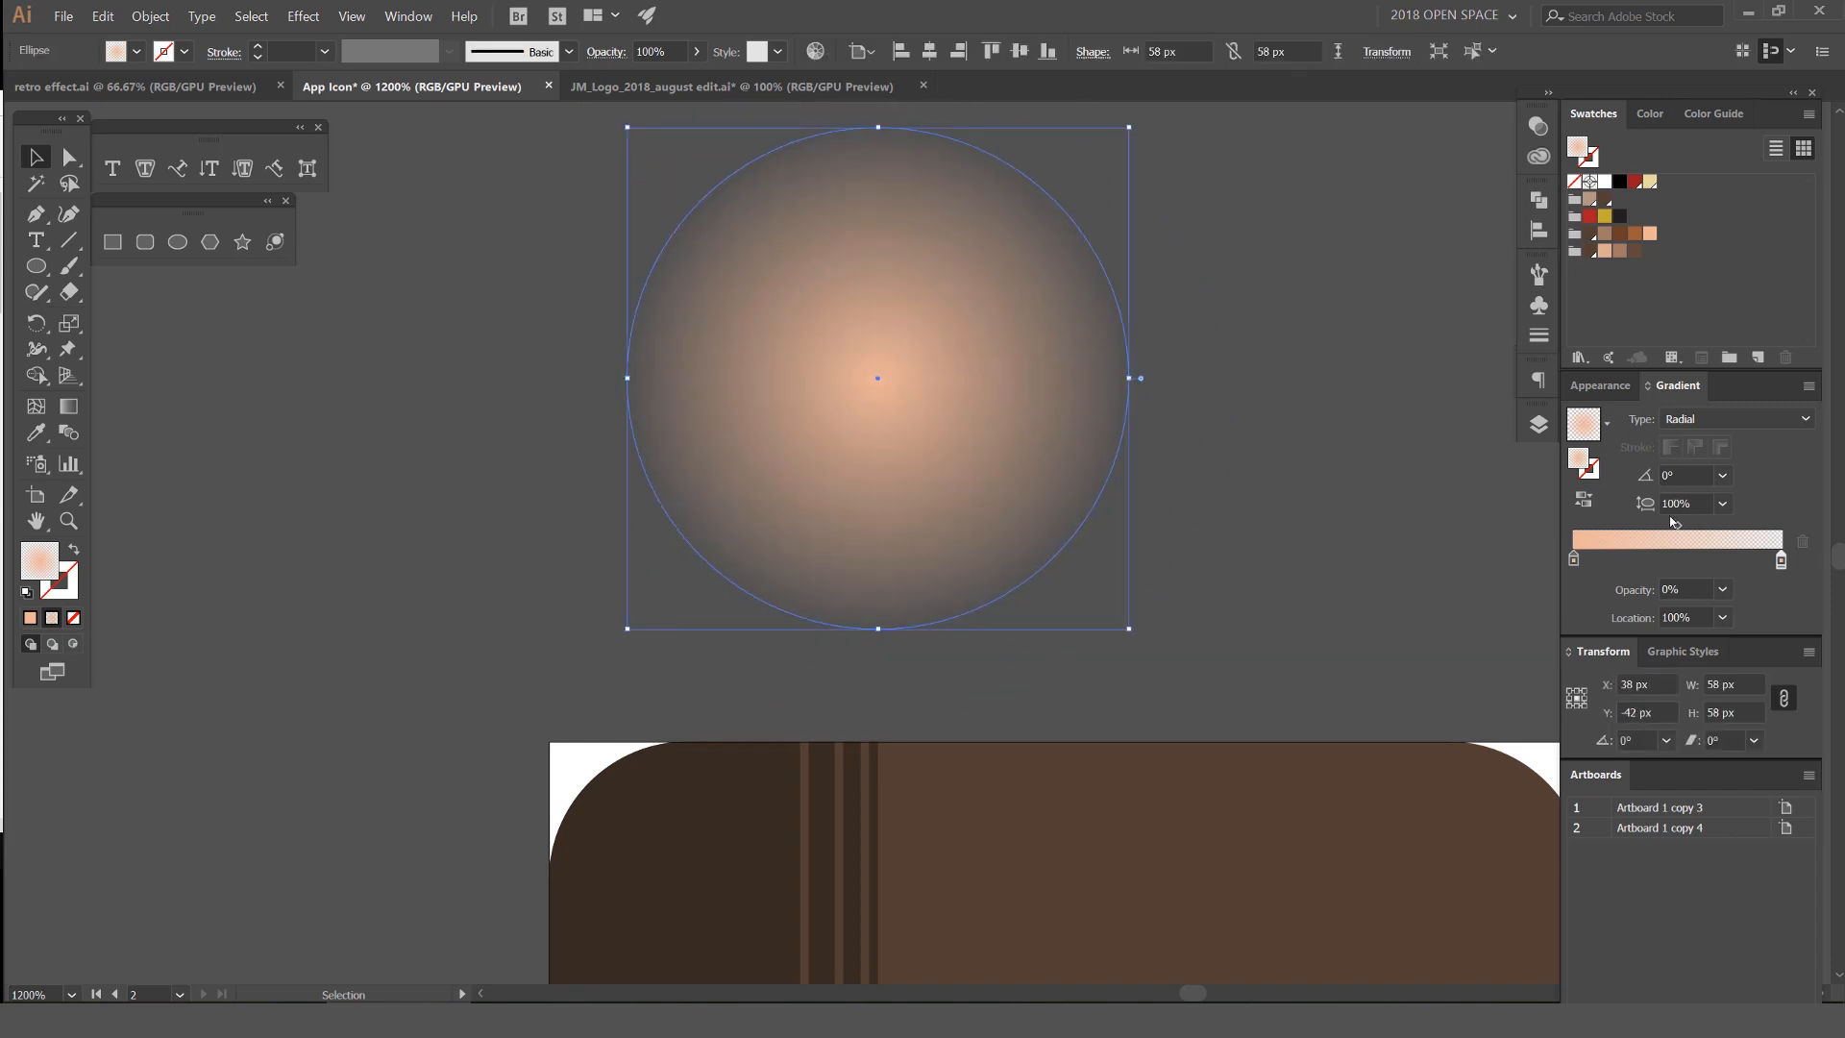
pyautogui.moveTo(1680, 526); pyautogui.dragTo(1653, 528)
pyautogui.click(1229, 394)
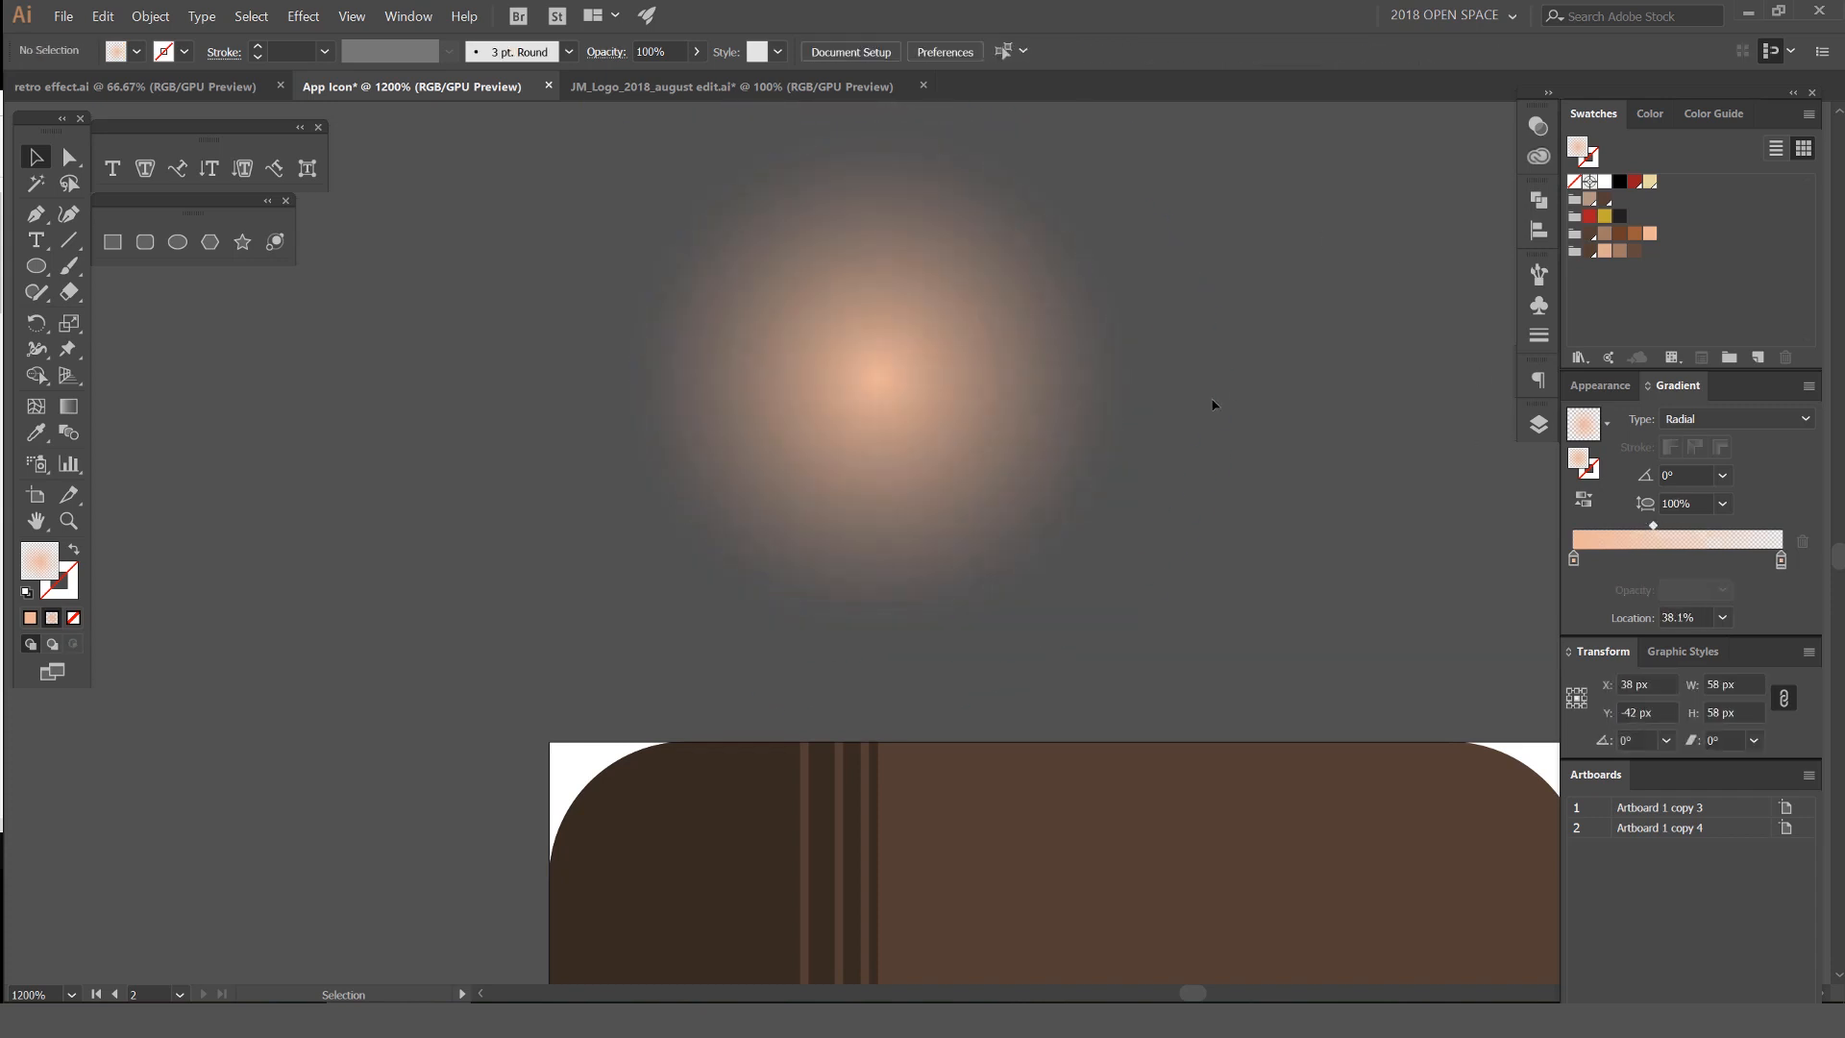
# Enlarge the glow circle to about 102 px and place it over the cover's upper edge, near X 53 px, Y -24 px
pyautogui.scroll(-3, 1121, 445)
pyautogui.moveTo(1227, 432); pyautogui.dragTo(1018, 403)
pyautogui.moveTo(848, 388); pyautogui.dragTo(878, 481)
pyautogui.moveTo(947, 407); pyautogui.dragTo(1100, 343)
pyautogui.moveTo(961, 413); pyautogui.dragTo(957, 355)
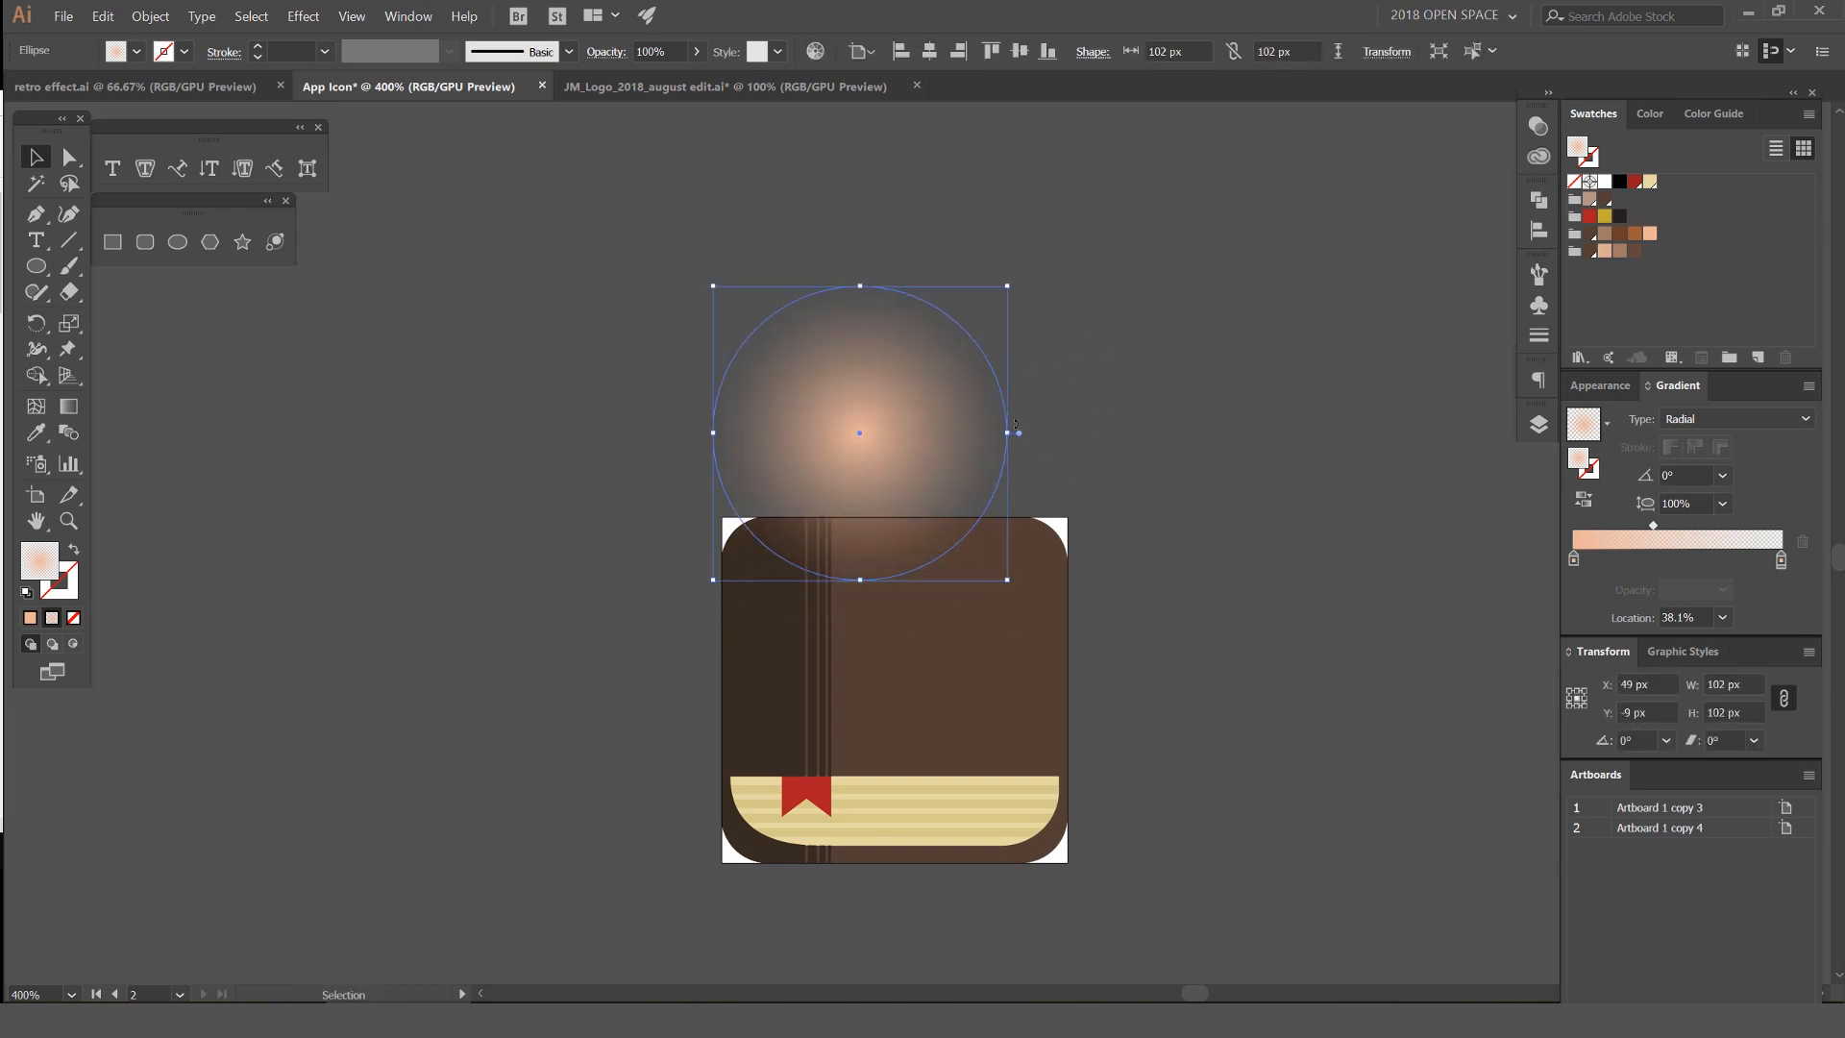
pyautogui.moveTo(907, 410); pyautogui.dragTo(919, 424)
pyautogui.keyDown('shift'); pyautogui.click(920, 425); pyautogui.keyUp('shift')
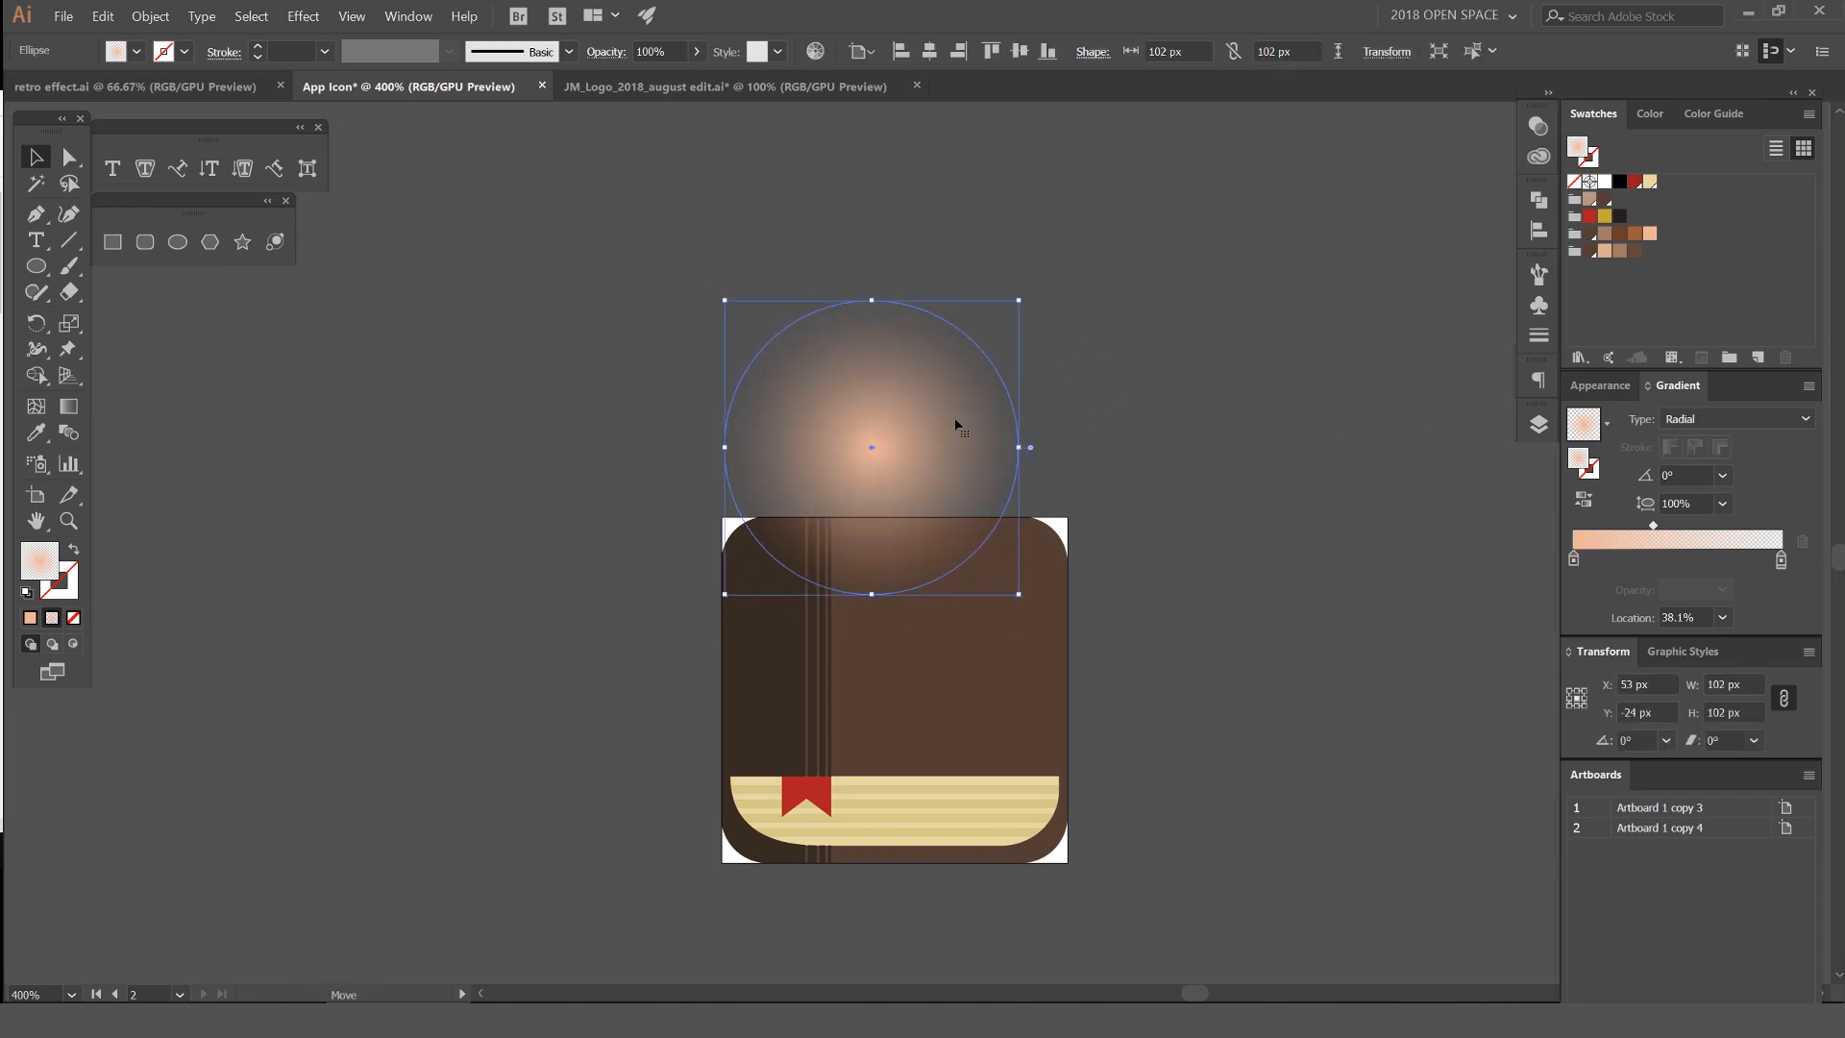
pyautogui.click(961, 415)
pyautogui.click(1207, 445)
pyautogui.click(969, 465)
pyautogui.click(1180, 555)
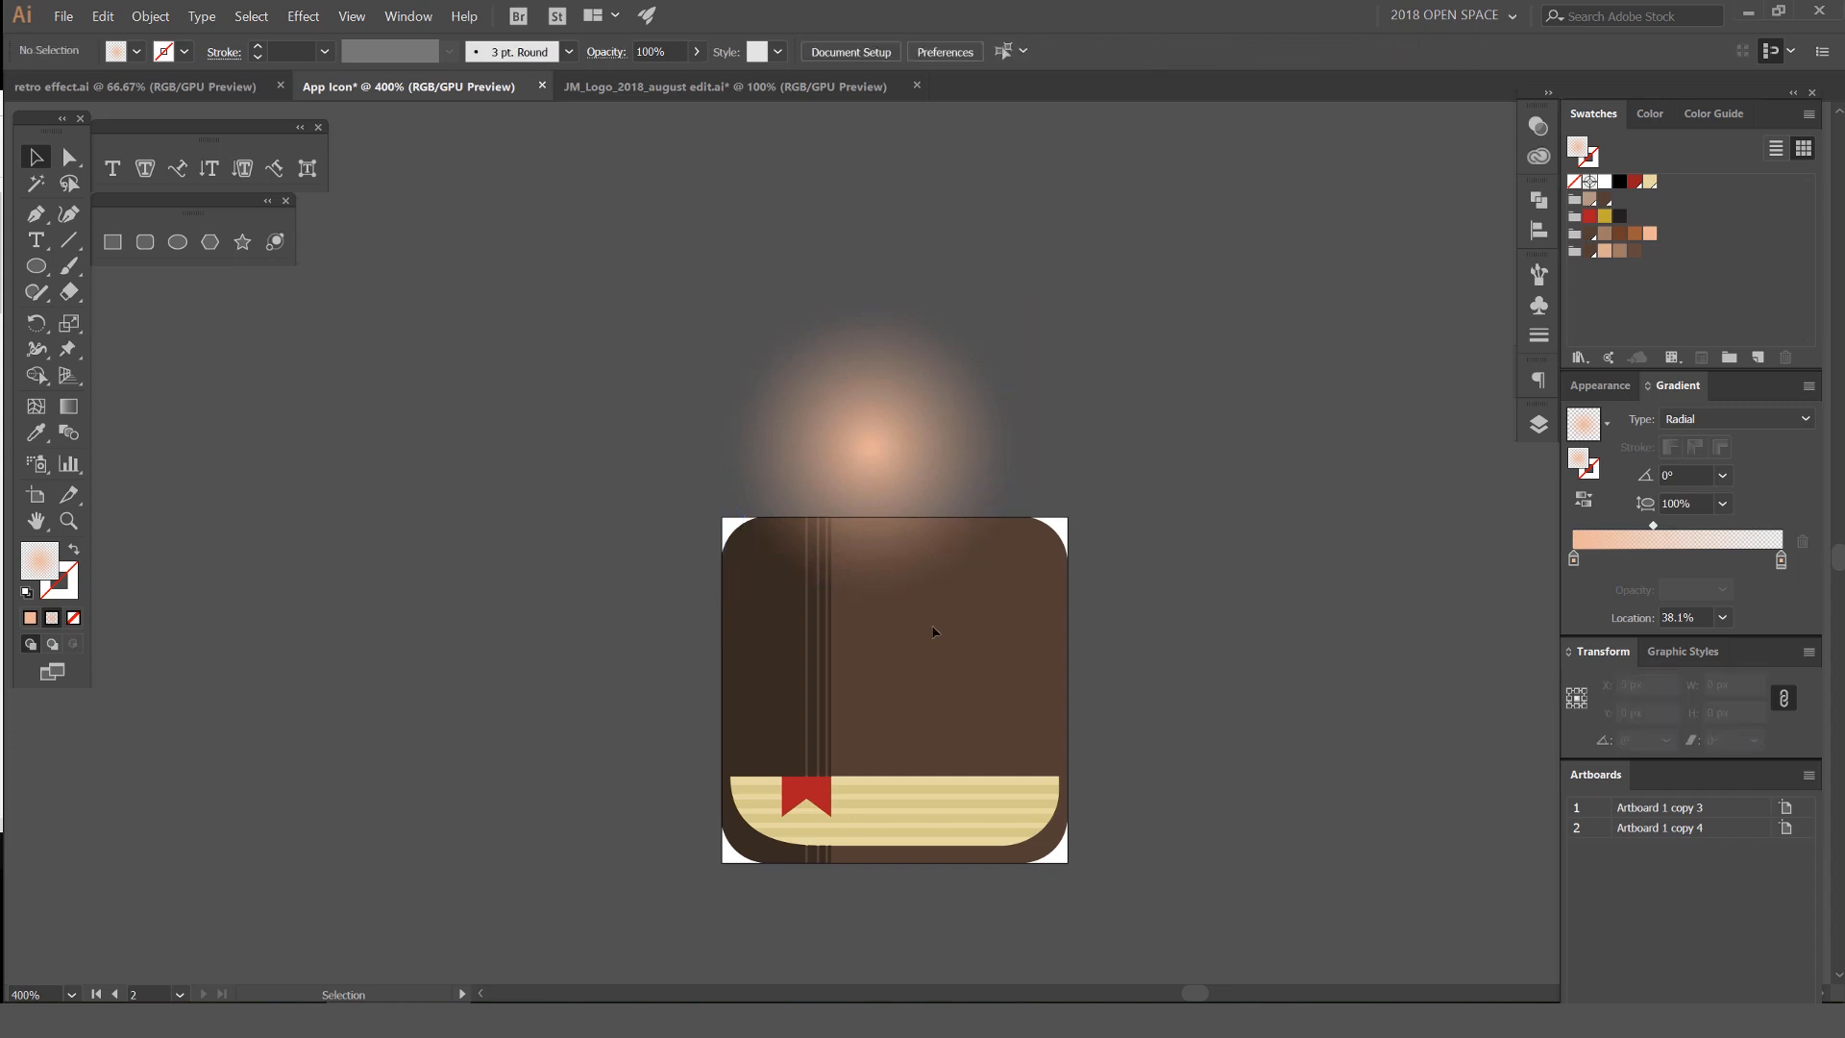
# Bring a copy of the brown cover to the front and make it a clipping mask for the glow circle
pyautogui.moveTo(1064, 627); pyautogui.dragTo(1230, 584)
pyautogui.hotkey('ctrl', 'z')
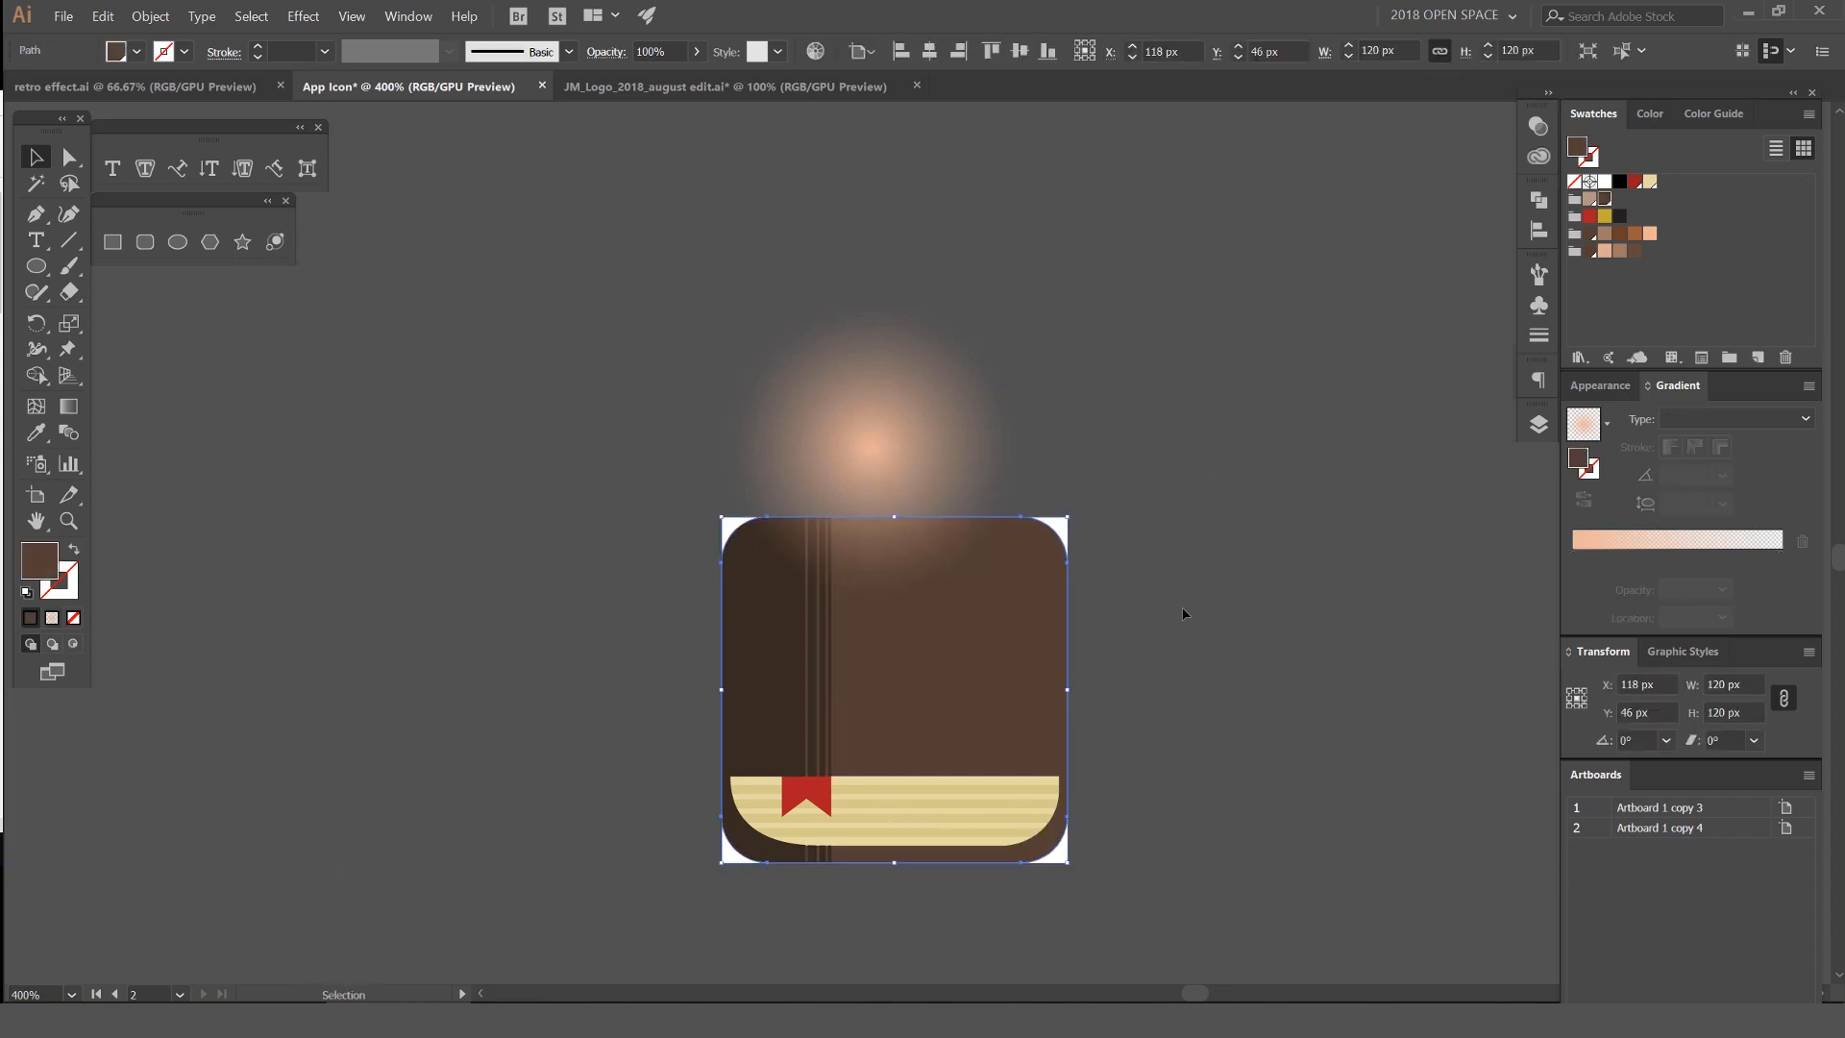
pyautogui.hotkey('ctrl', 'shift', ']')
pyautogui.keyDown('shift'); pyautogui.click(905, 423); pyautogui.keyUp('shift')
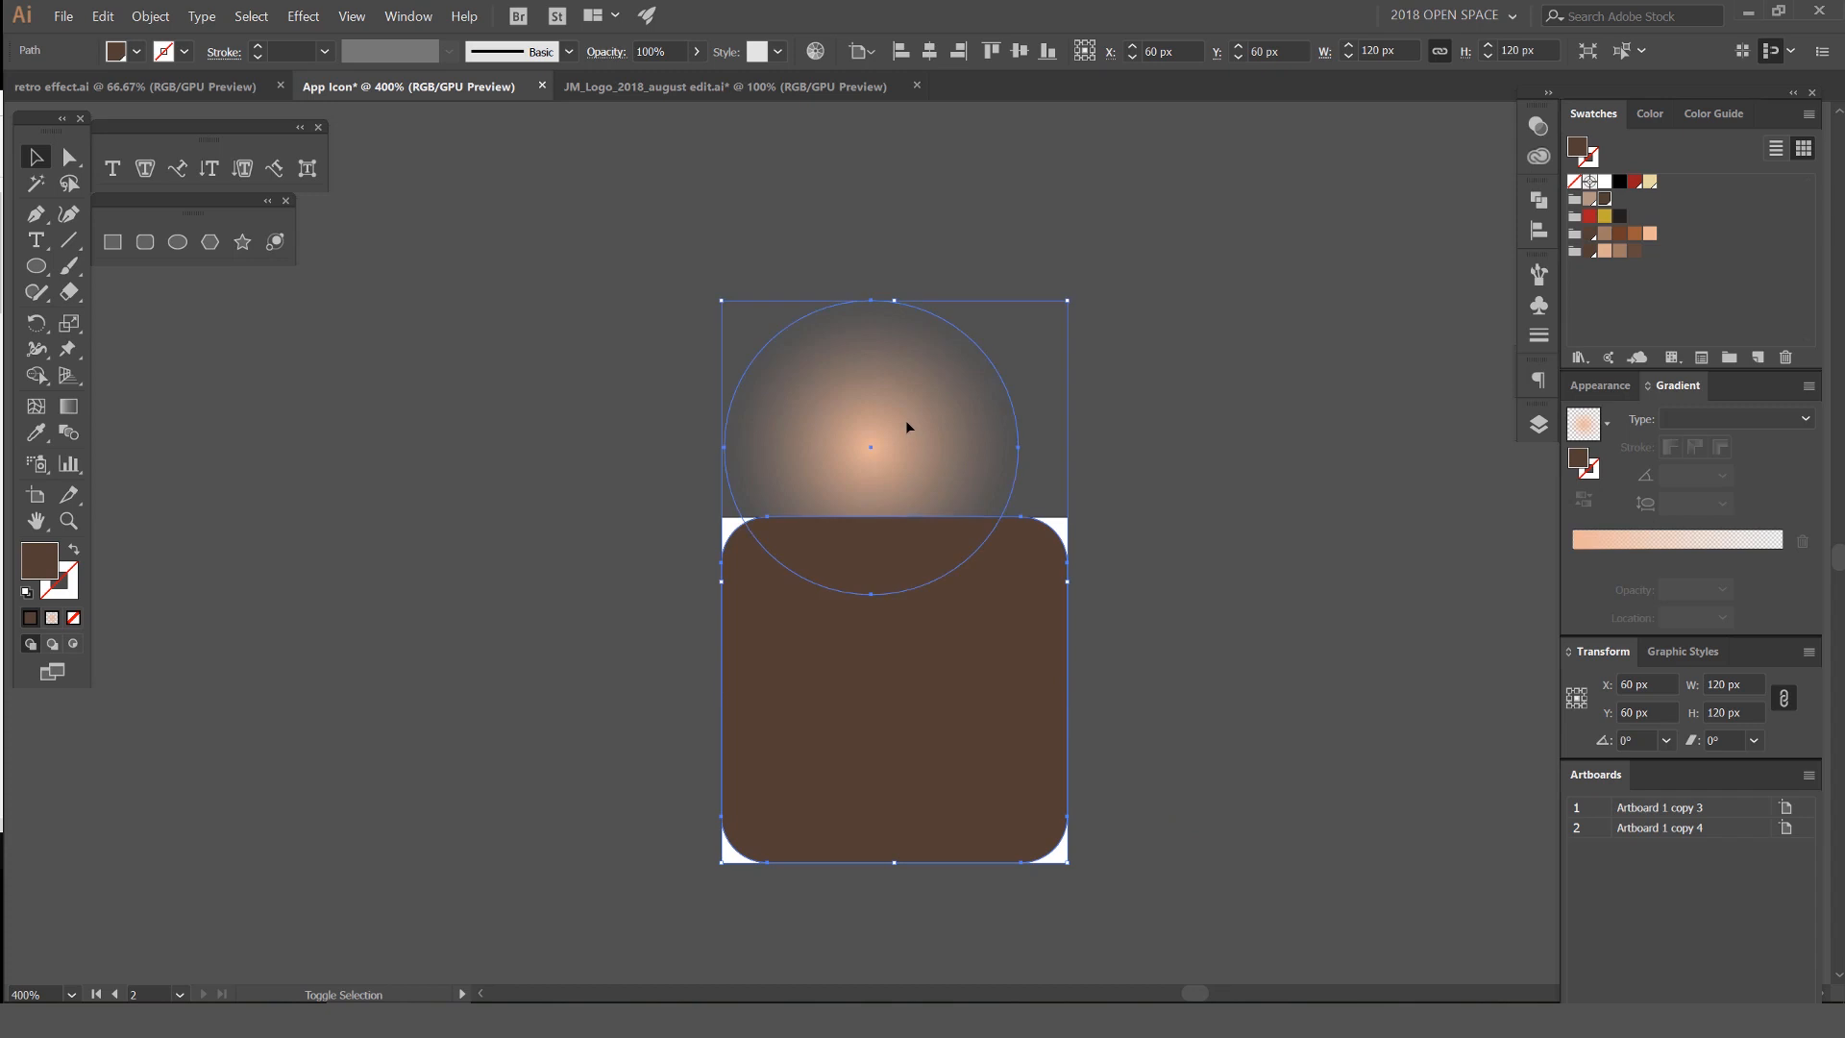
pyautogui.hotkey('ctrl', '+')
pyautogui.click(151, 17)
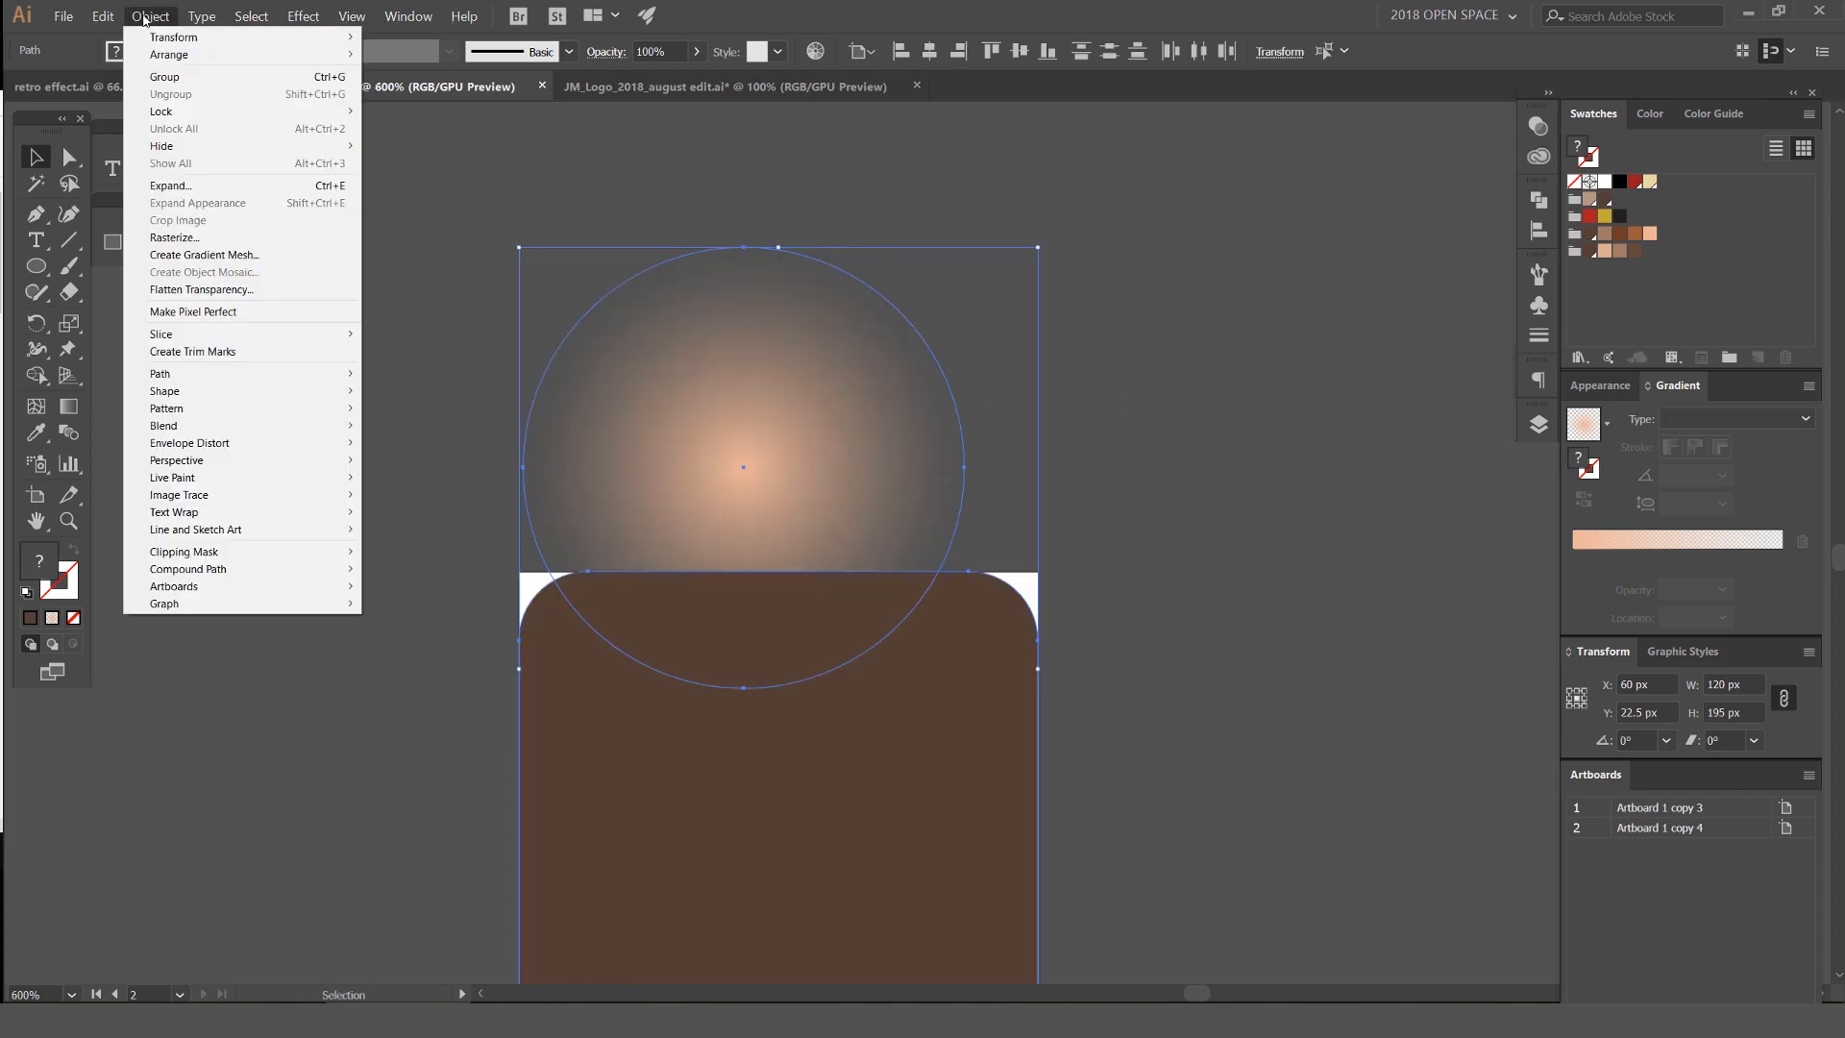
pyautogui.moveTo(219, 563)
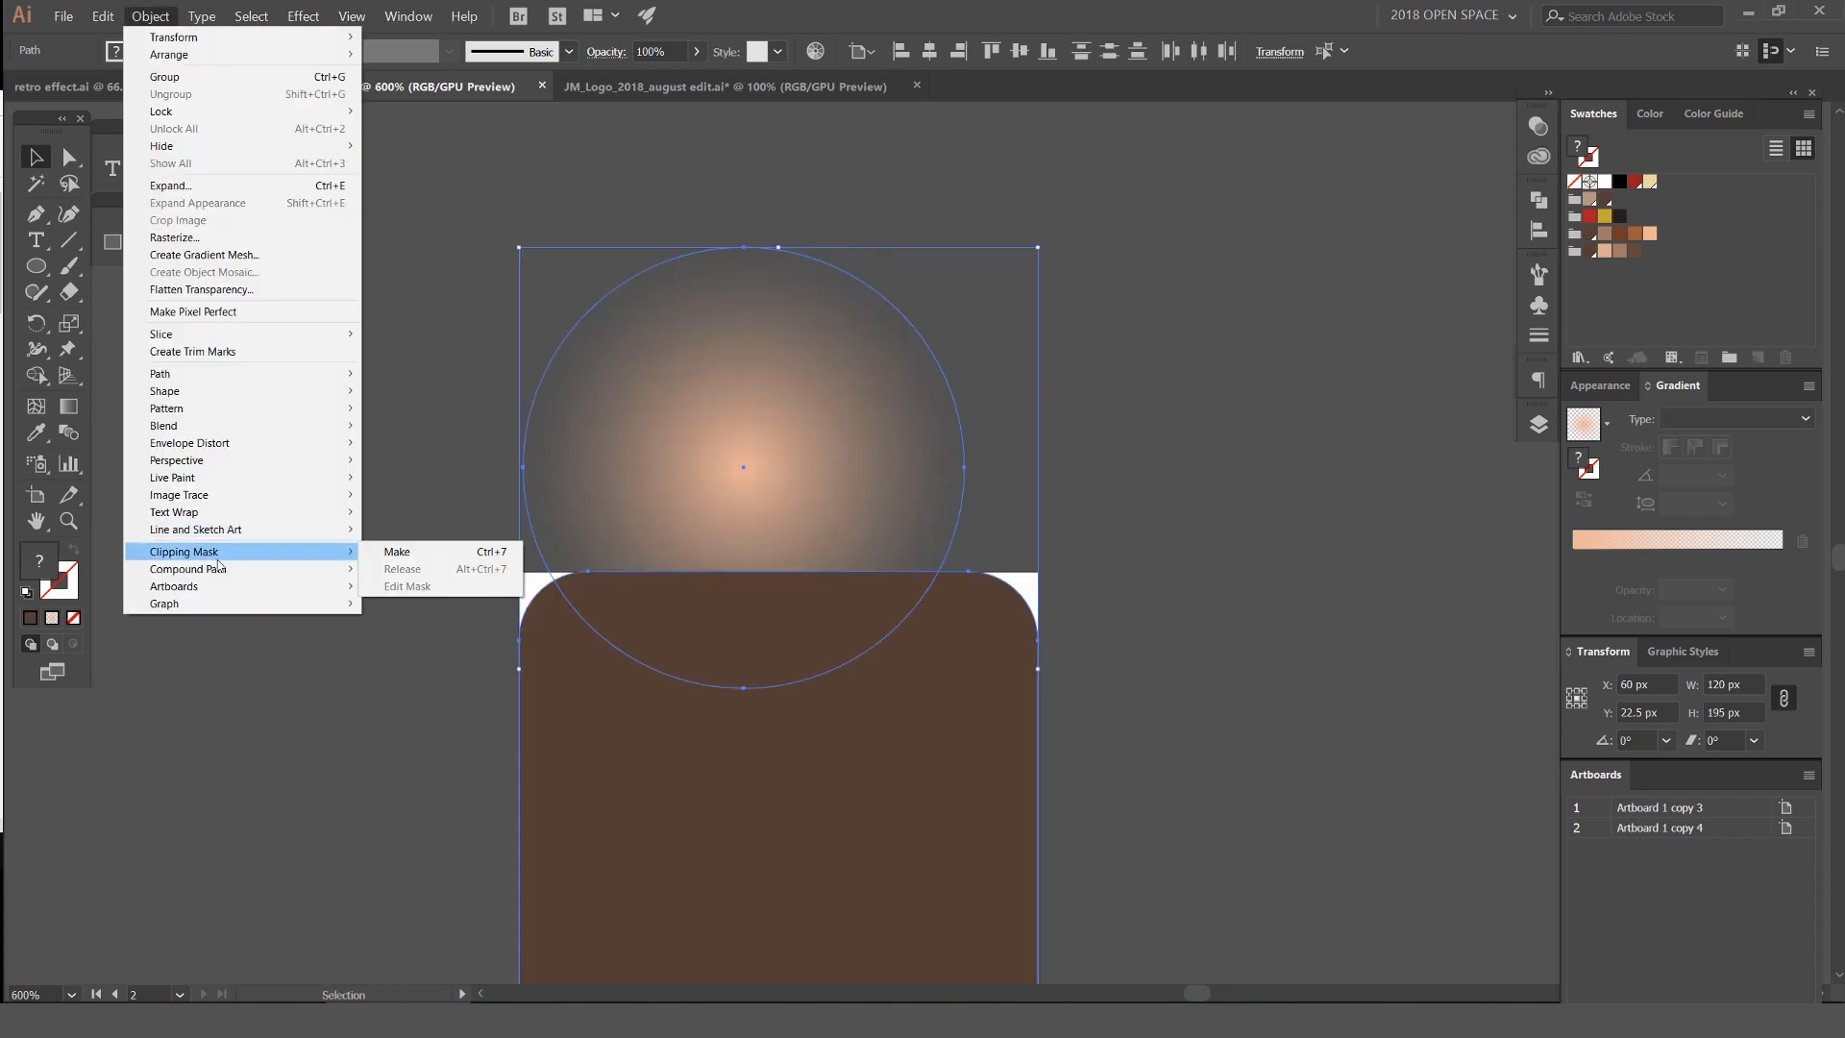
pyautogui.click(405, 558)
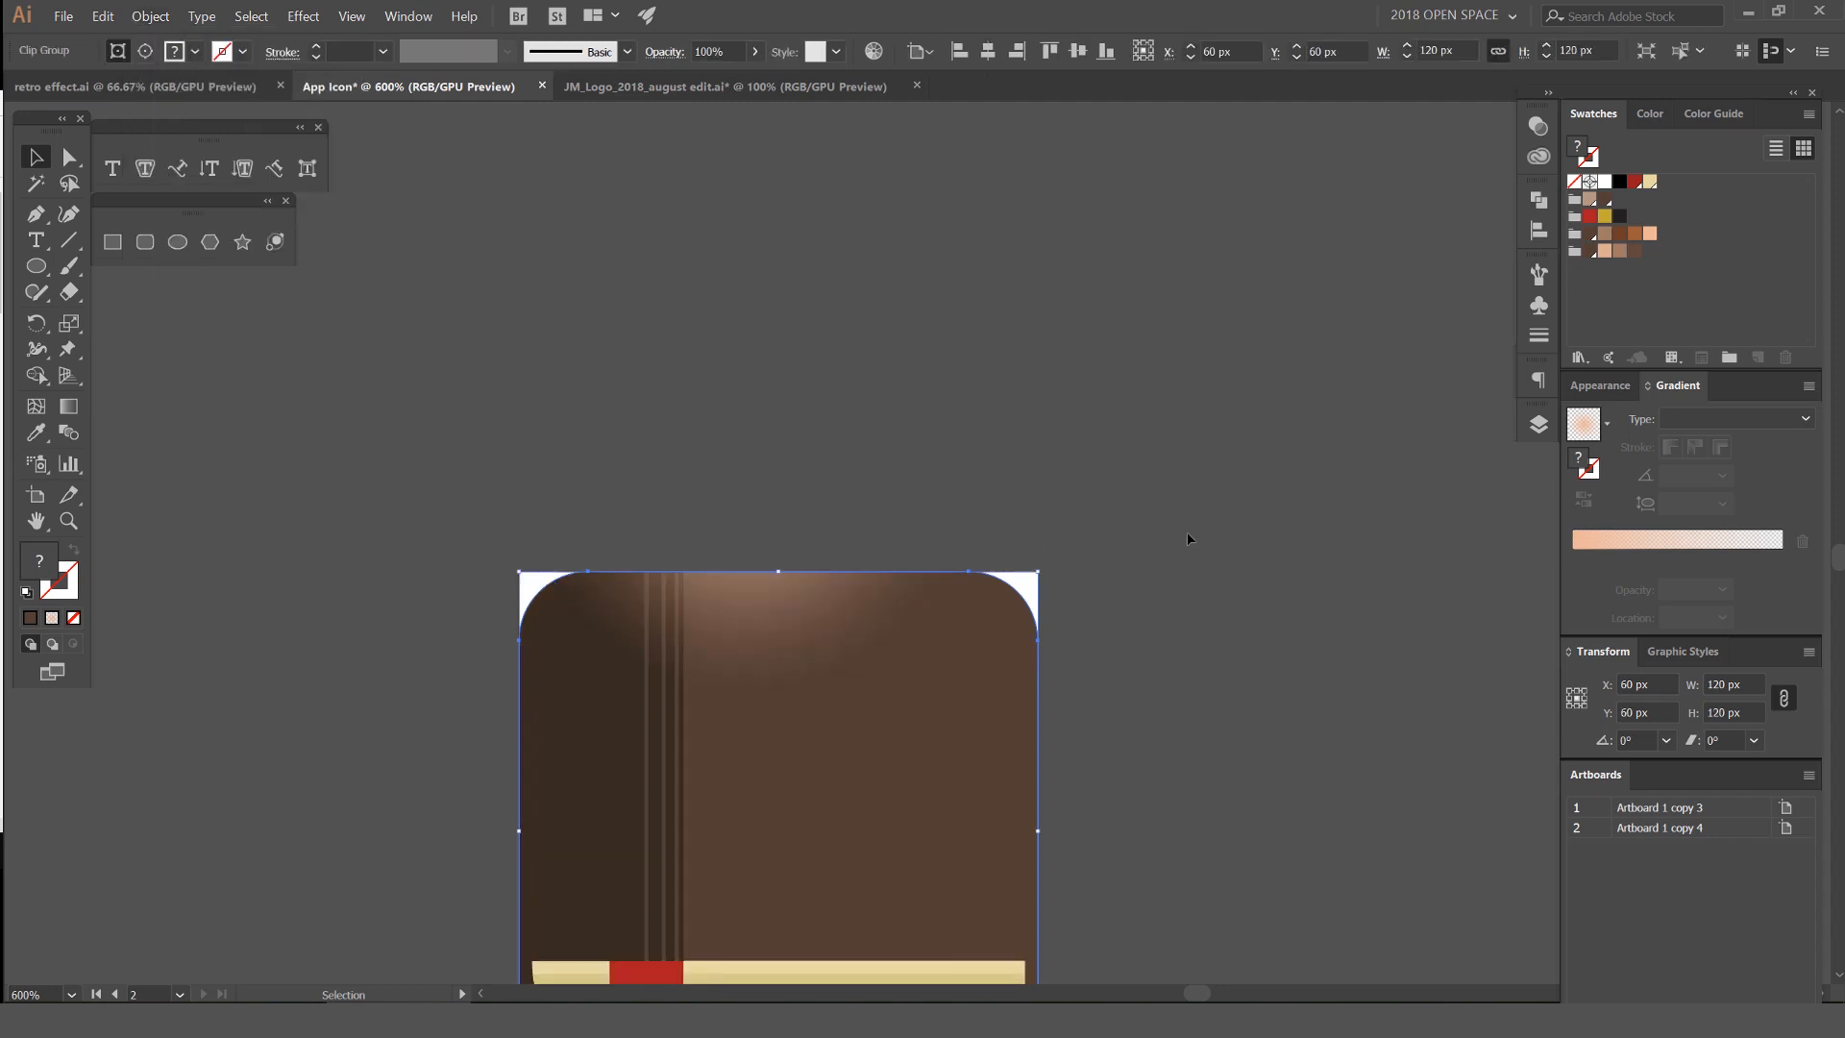
pyautogui.click(1187, 534)
pyautogui.scroll(-1, 971, 687)
pyautogui.moveTo(955, 700); pyautogui.dragTo(688, 367)
pyautogui.scroll(-2, 955, 513)
pyautogui.hotkey('ctrl', 'z')
pyautogui.click(1136, 515)
pyautogui.hotkey('ctrl', 'z')
pyautogui.moveTo(924, 583); pyautogui.dragTo(400, 465)
pyautogui.hotkey('ctrl', 'z')
pyautogui.scroll(1, 899, 552)
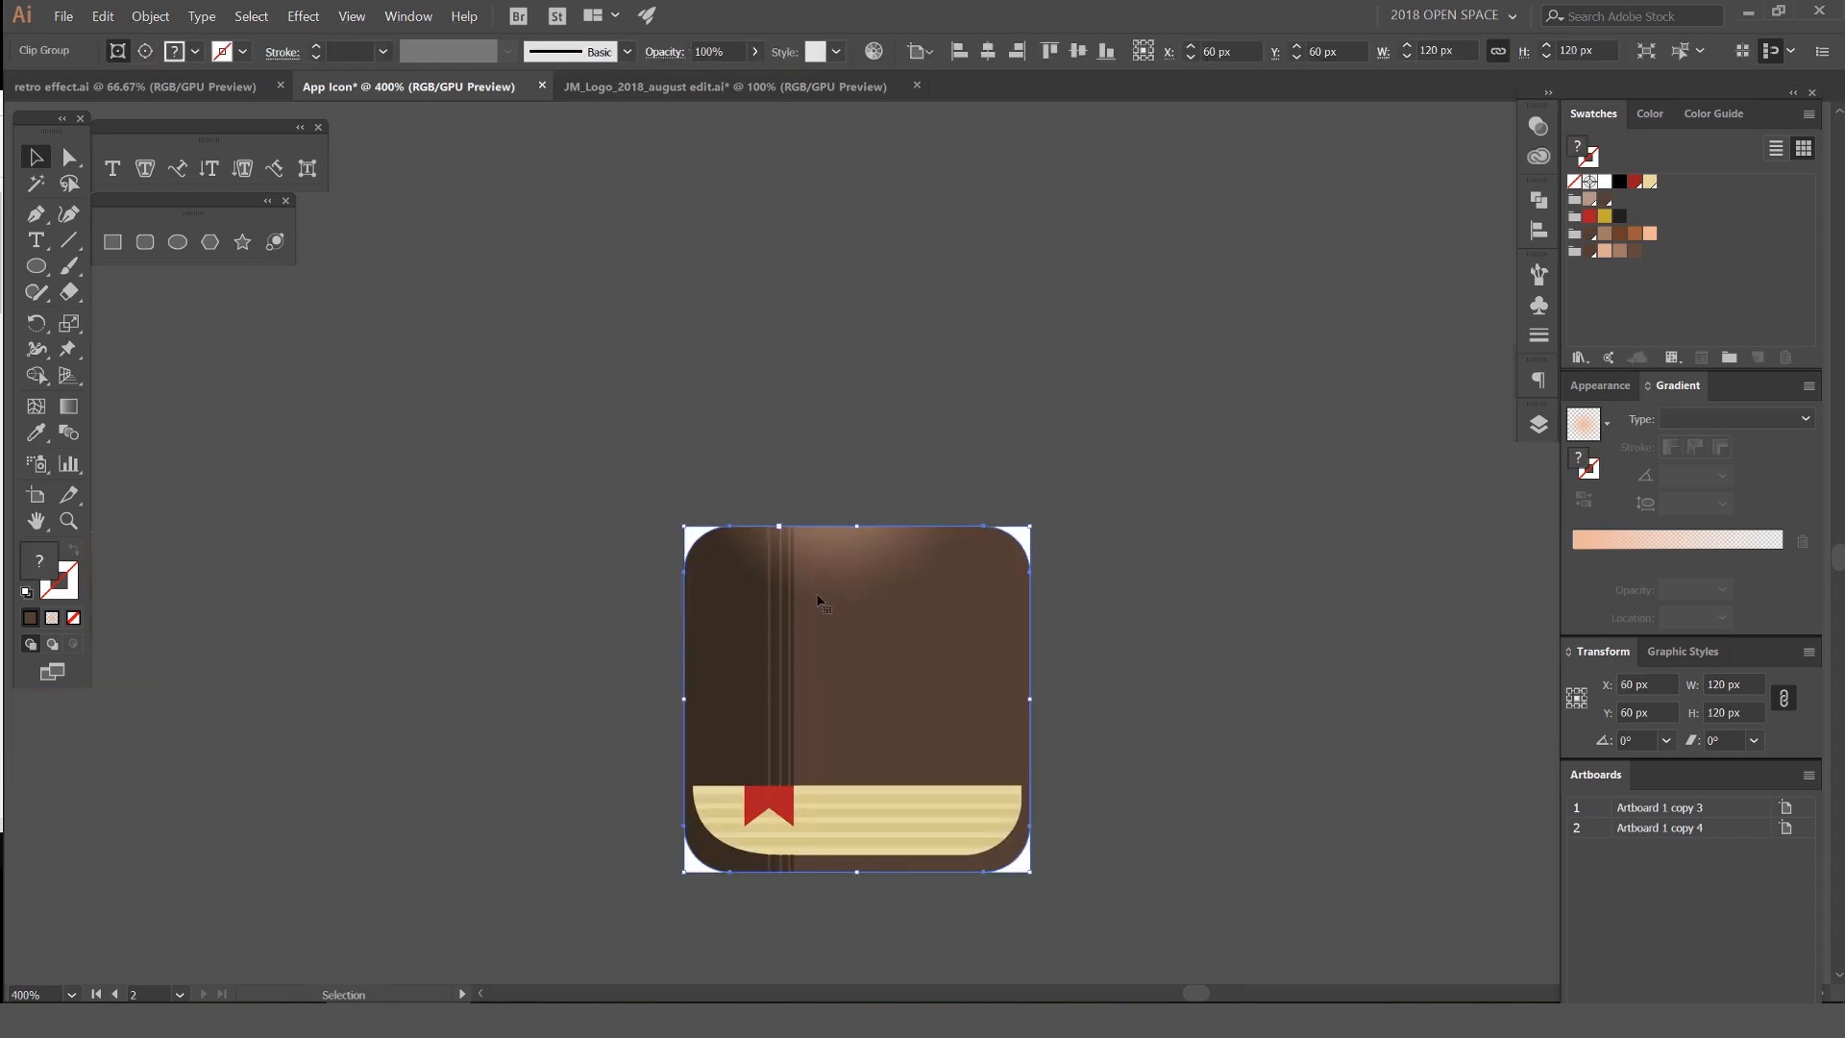
# Try stacking the dark spine in front of the clipped glow
pyautogui.click(740, 615)
pyautogui.moveTo(747, 644); pyautogui.dragTo(617, 652)
pyautogui.hotkey('ctrl', 'z')
pyautogui.scroll(2, 713, 649)
pyautogui.moveTo(746, 634); pyautogui.dragTo(588, 644)
pyautogui.hotkey('ctrl', 'z')
pyautogui.click(932, 193)
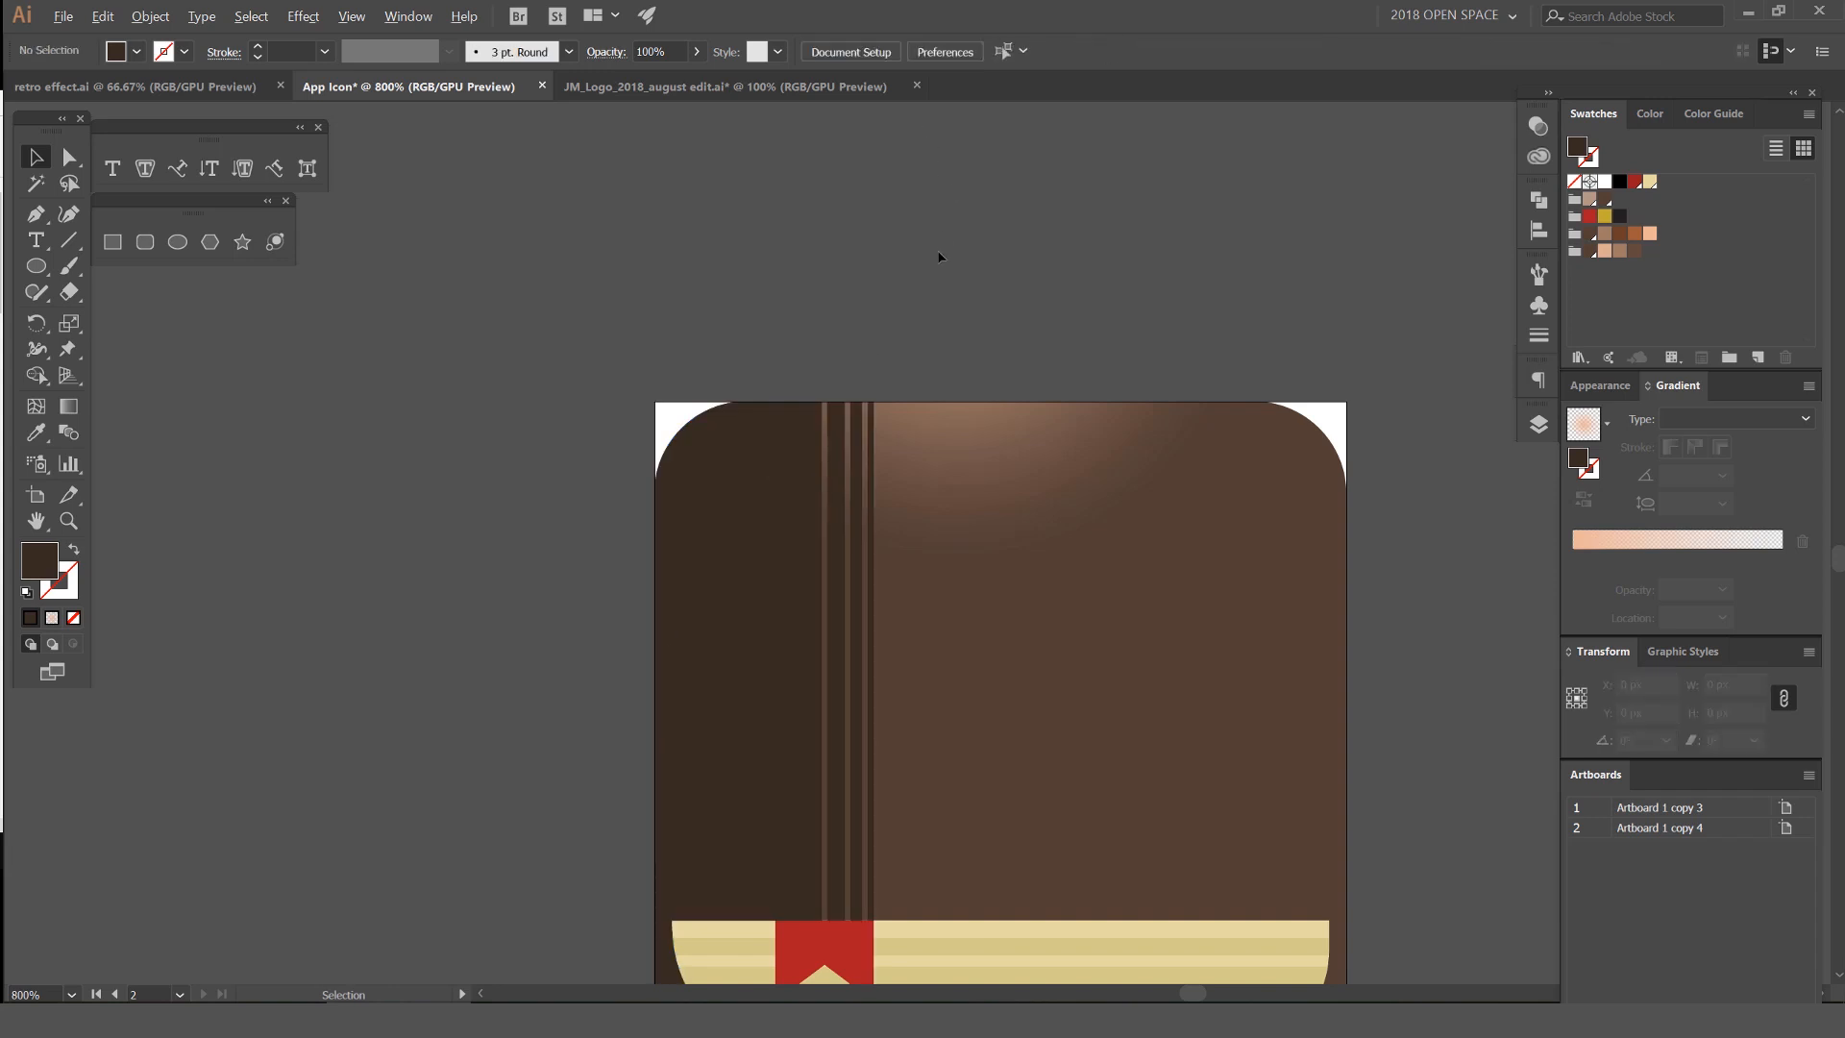
pyautogui.scroll(-2, 1039, 250)
pyautogui.scroll(1, 1036, 269)
pyautogui.scroll(-1, 1086, 232)
pyautogui.scroll(1, 1099, 280)
pyautogui.scroll(1, 1097, 281)
# Isolate the clipped glow group and nudge the glow circle outward to X 63 px, Y -35 px
pyautogui.click(926, 427)
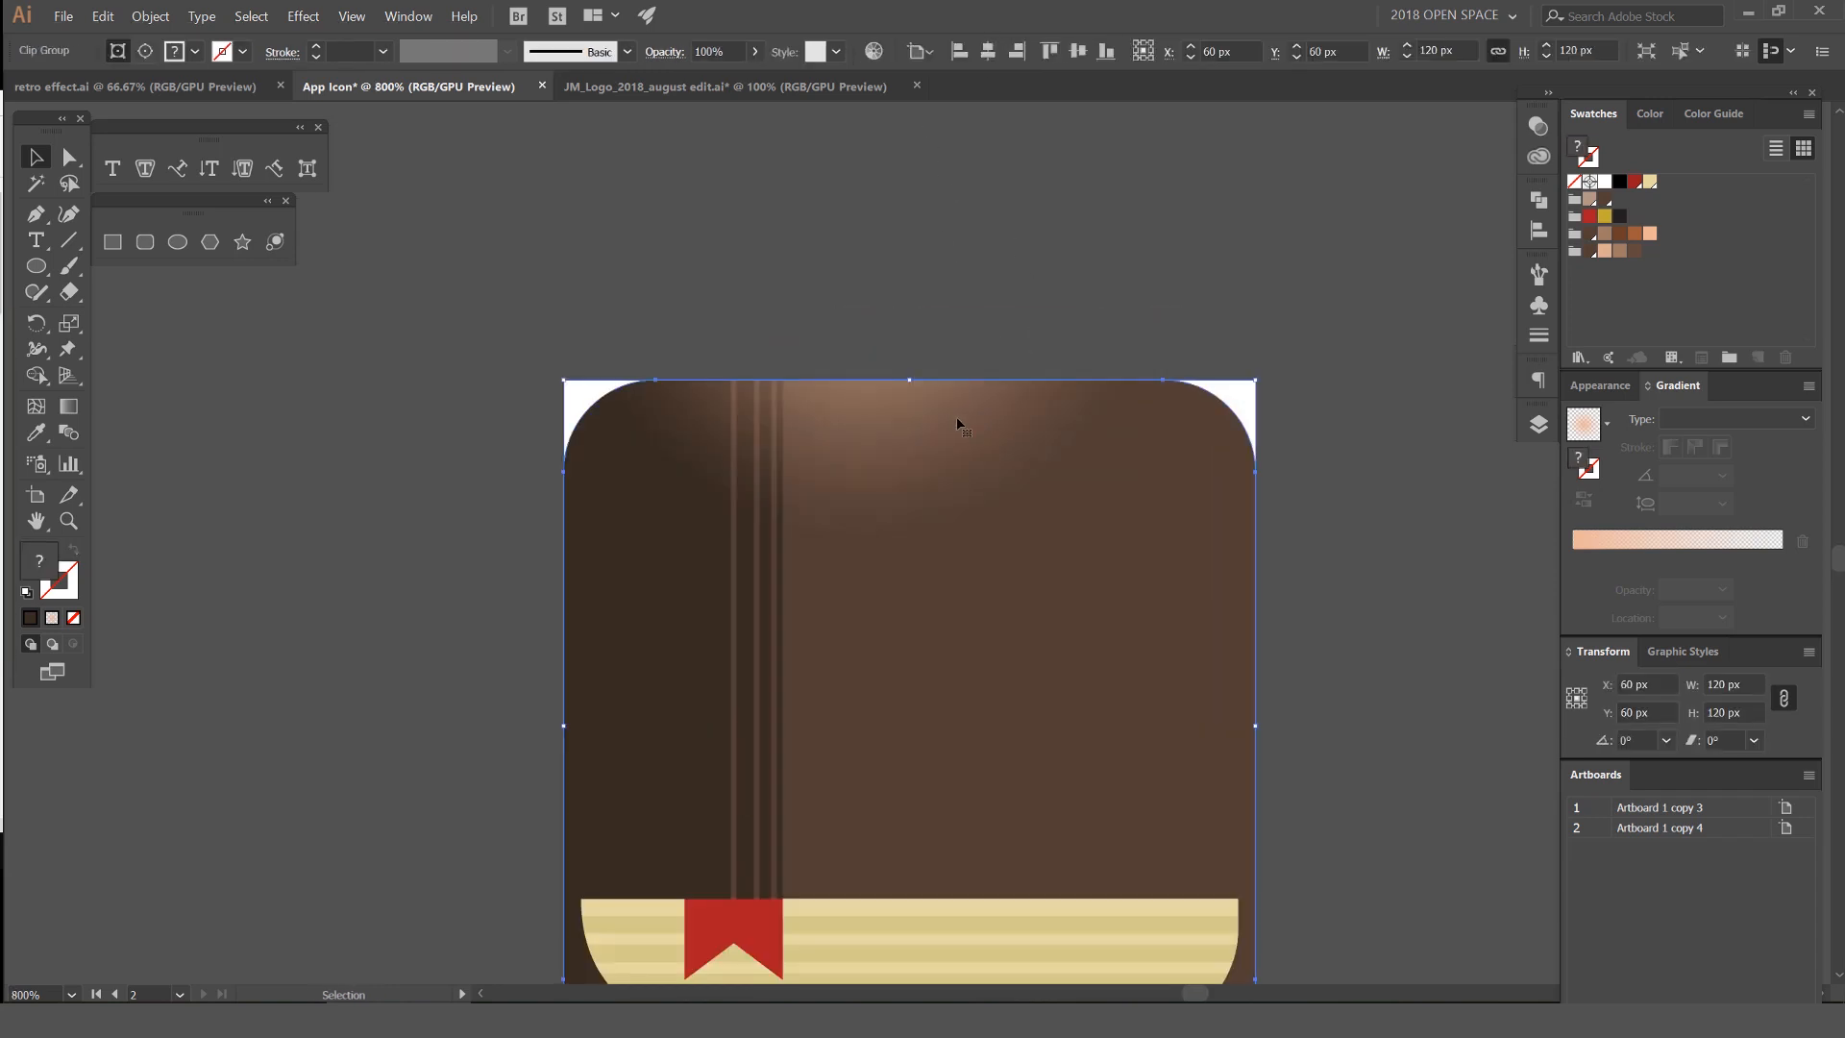
pyautogui.doubleClick(957, 425)
pyautogui.click(936, 292)
pyautogui.doubleClick(1246, 294)
pyautogui.click(1030, 440)
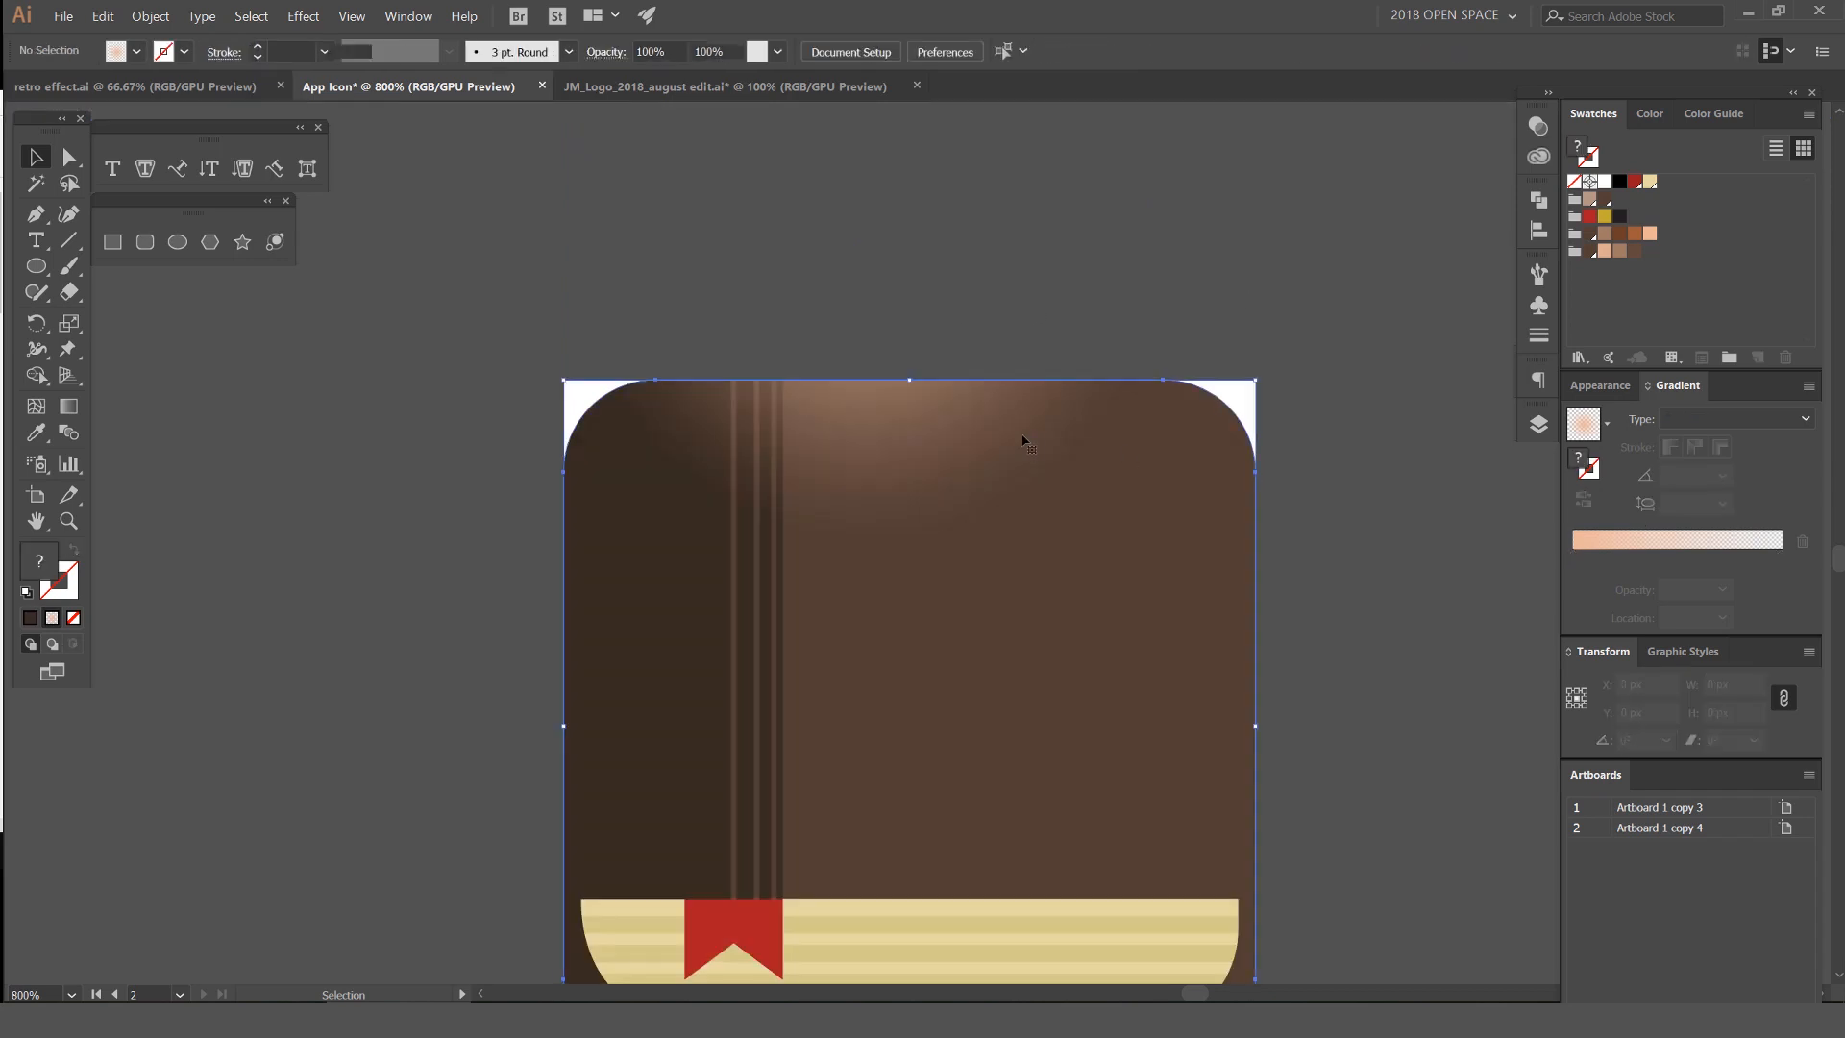
pyautogui.doubleClick(1030, 440)
pyautogui.scroll(-2, 976, 301)
pyautogui.click(834, 434)
pyautogui.press('Right')
pyautogui.press('Right')
pyautogui.press('Right')
pyautogui.press('Right')
pyautogui.press('Right')
pyautogui.press('Right')
pyautogui.press('Right')
pyautogui.press('Right')
pyautogui.press('Up')
pyautogui.press('Up')
pyautogui.press('Up')
pyautogui.press('Up')
pyautogui.press('Up')
pyautogui.press('Up')
pyautogui.press('Up')
pyautogui.press('Up')
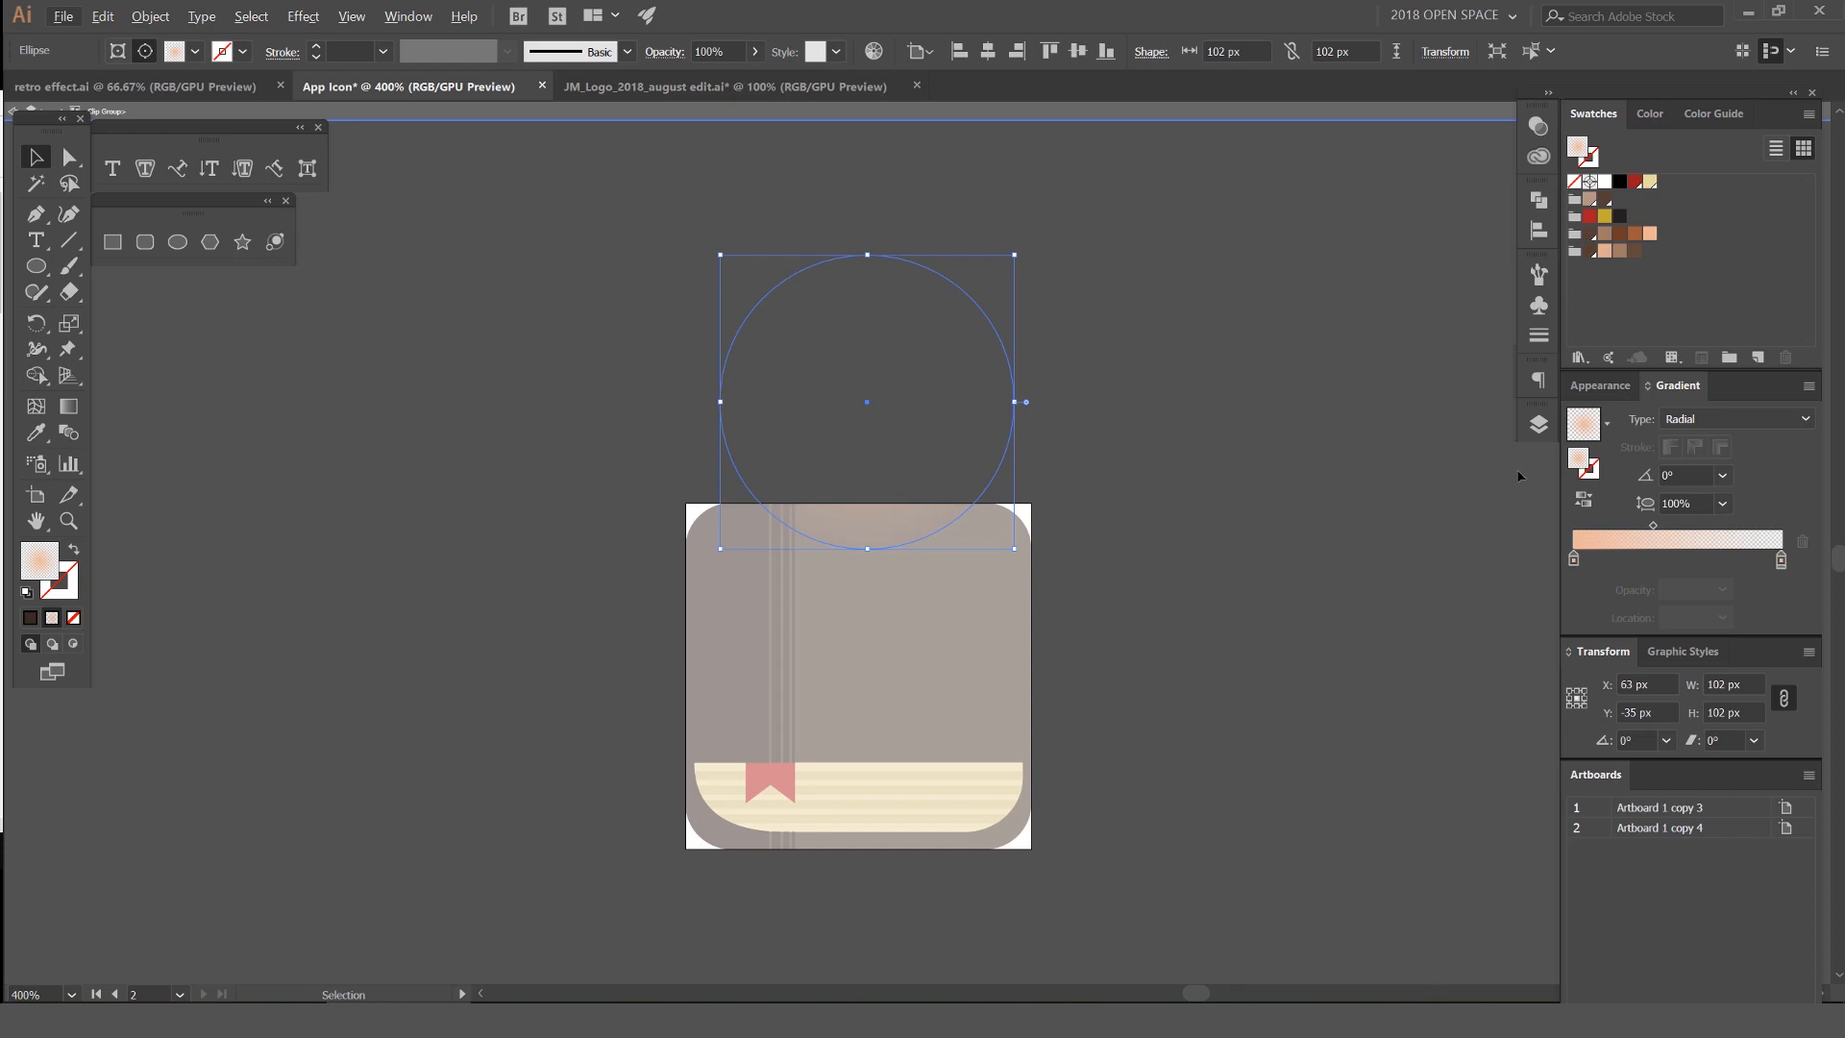
# Move the glow gradient's midpoint to 30.27%, nudge the circle to X 65 px, Y -23 px, and leave isolation mode
pyautogui.click(1651, 527)
pyautogui.press('Down')
pyautogui.press('Down')
pyautogui.press('Down')
pyautogui.press('Down')
pyautogui.press('Down')
pyautogui.press('Down')
pyautogui.press('Down')
pyautogui.press('Down')
pyautogui.press('Down')
pyautogui.press('Down')
pyautogui.press('Down')
pyautogui.press('Down')
pyautogui.press('Right')
pyautogui.press('Right')
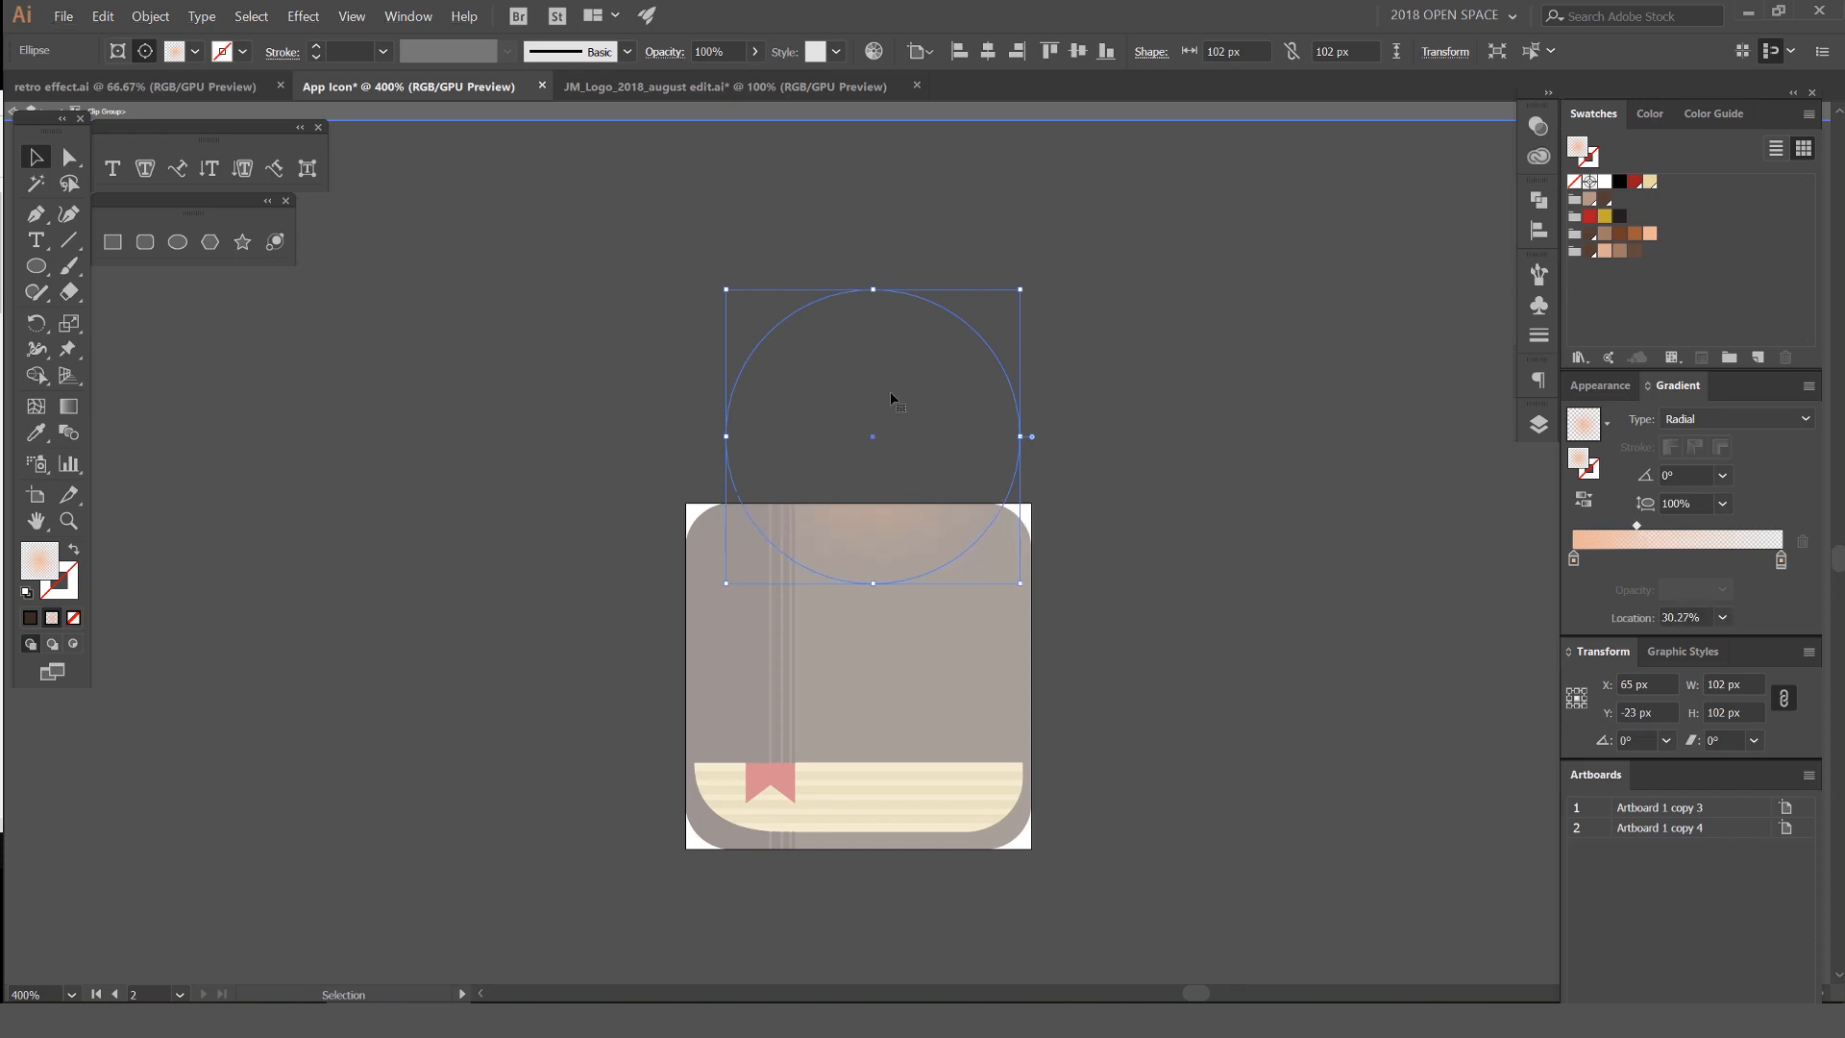
pyautogui.doubleClick(1099, 315)
# Select the clipped glow group on the brown cover and set its opacity to 80%
pyautogui.click(875, 526)
pyautogui.click(903, 477)
pyautogui.moveTo(876, 525); pyautogui.dragTo(1065, 511)
pyautogui.hotkey('ctrl', 'z')
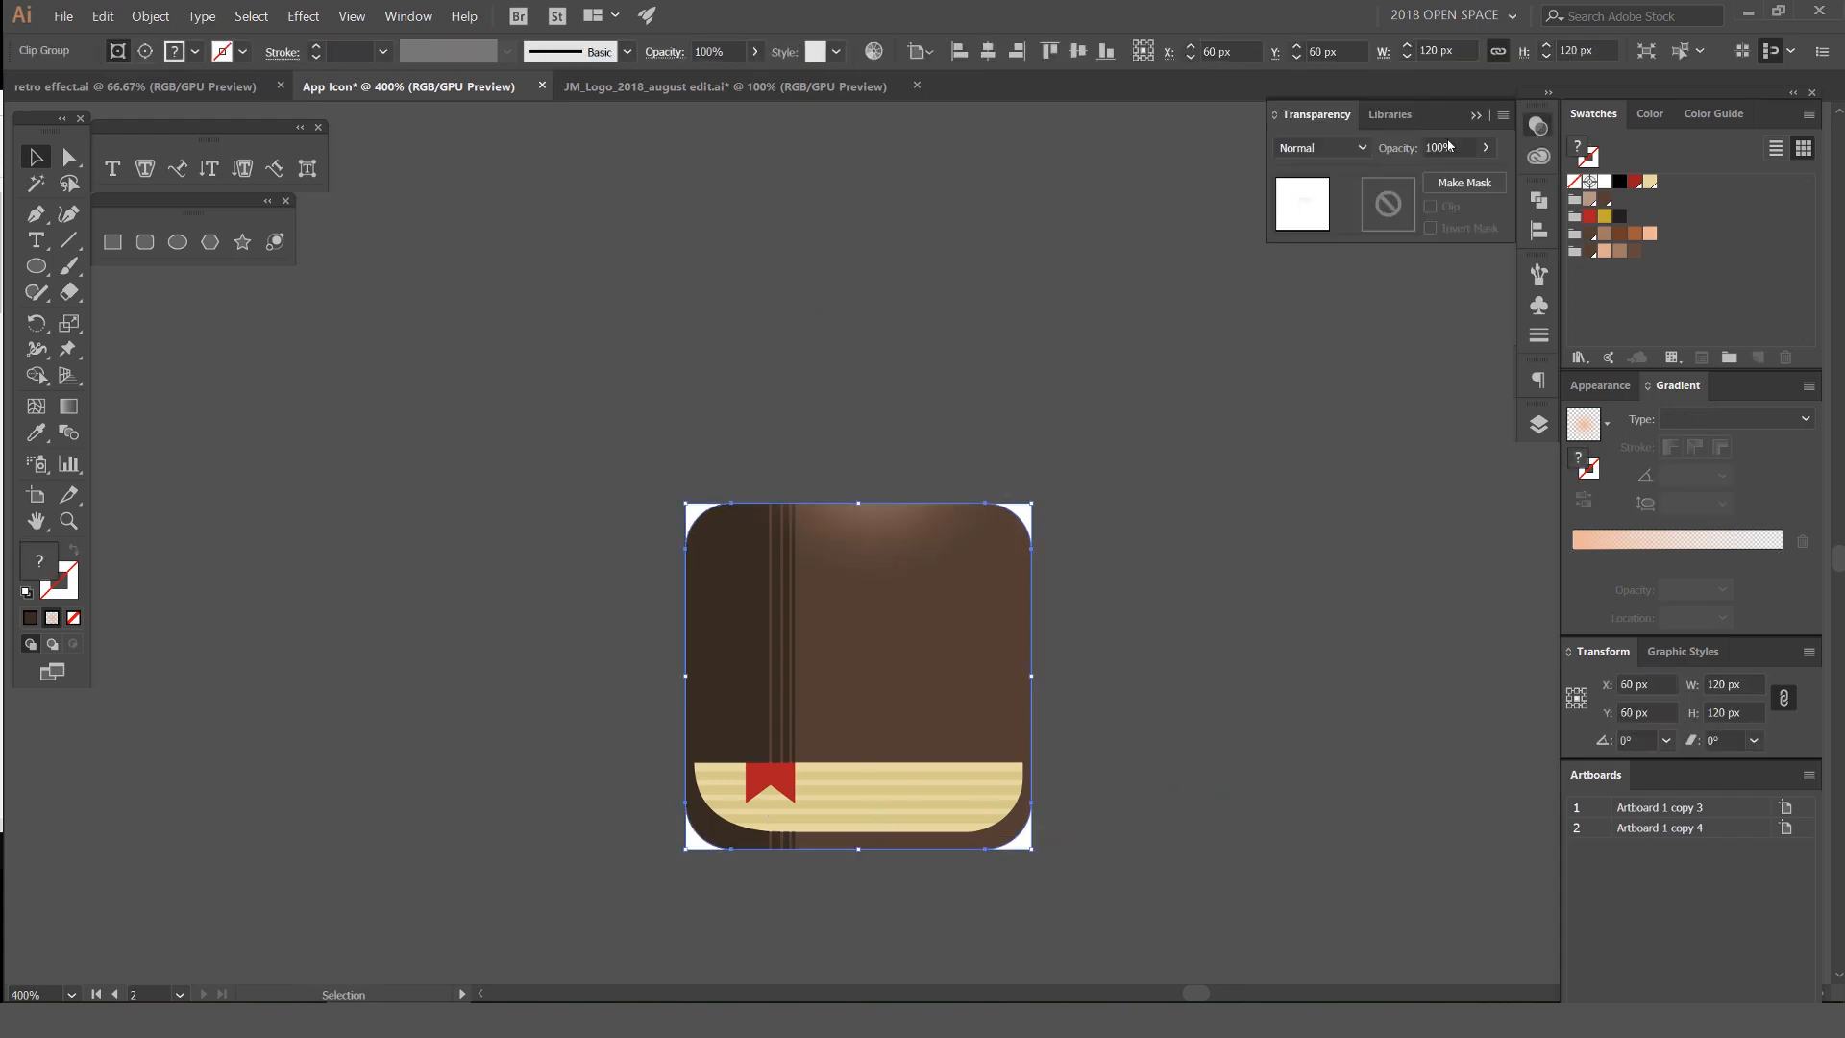
pyautogui.moveTo(1454, 147); pyautogui.dragTo(1363, 164)
pyautogui.write('80')
pyautogui.press('Return')
pyautogui.click(1093, 413)
# Paste a copy of the clipped glow group in front and rotate it 180° onto the cover's lower edge
pyautogui.moveTo(1089, 463); pyautogui.dragTo(1112, 415)
pyautogui.click(902, 461)
pyautogui.hotkey('ctrl', 'c')
pyautogui.hotkey('ctrl', 'f')
pyautogui.moveTo(971, 472); pyautogui.dragTo(1166, 416)
pyautogui.hotkey('ctrl', 'z')
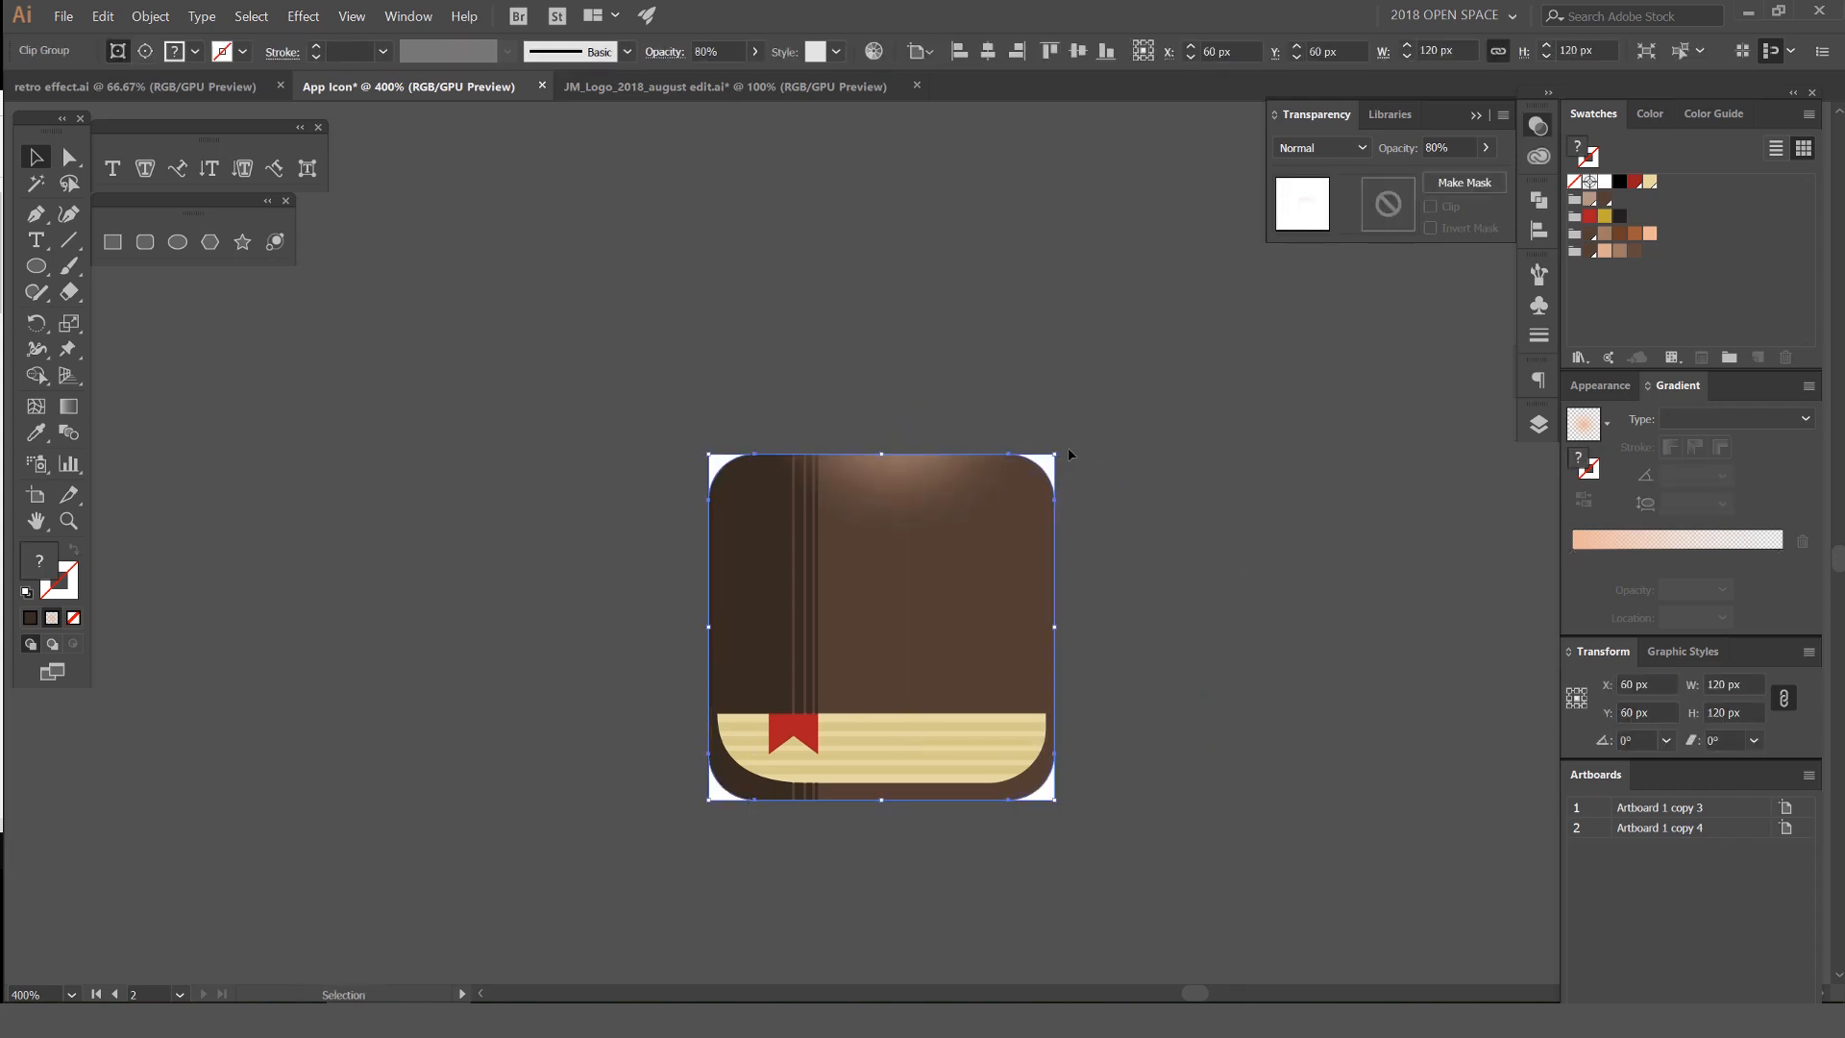
pyautogui.moveTo(1106, 850); pyautogui.dragTo(763, 851)
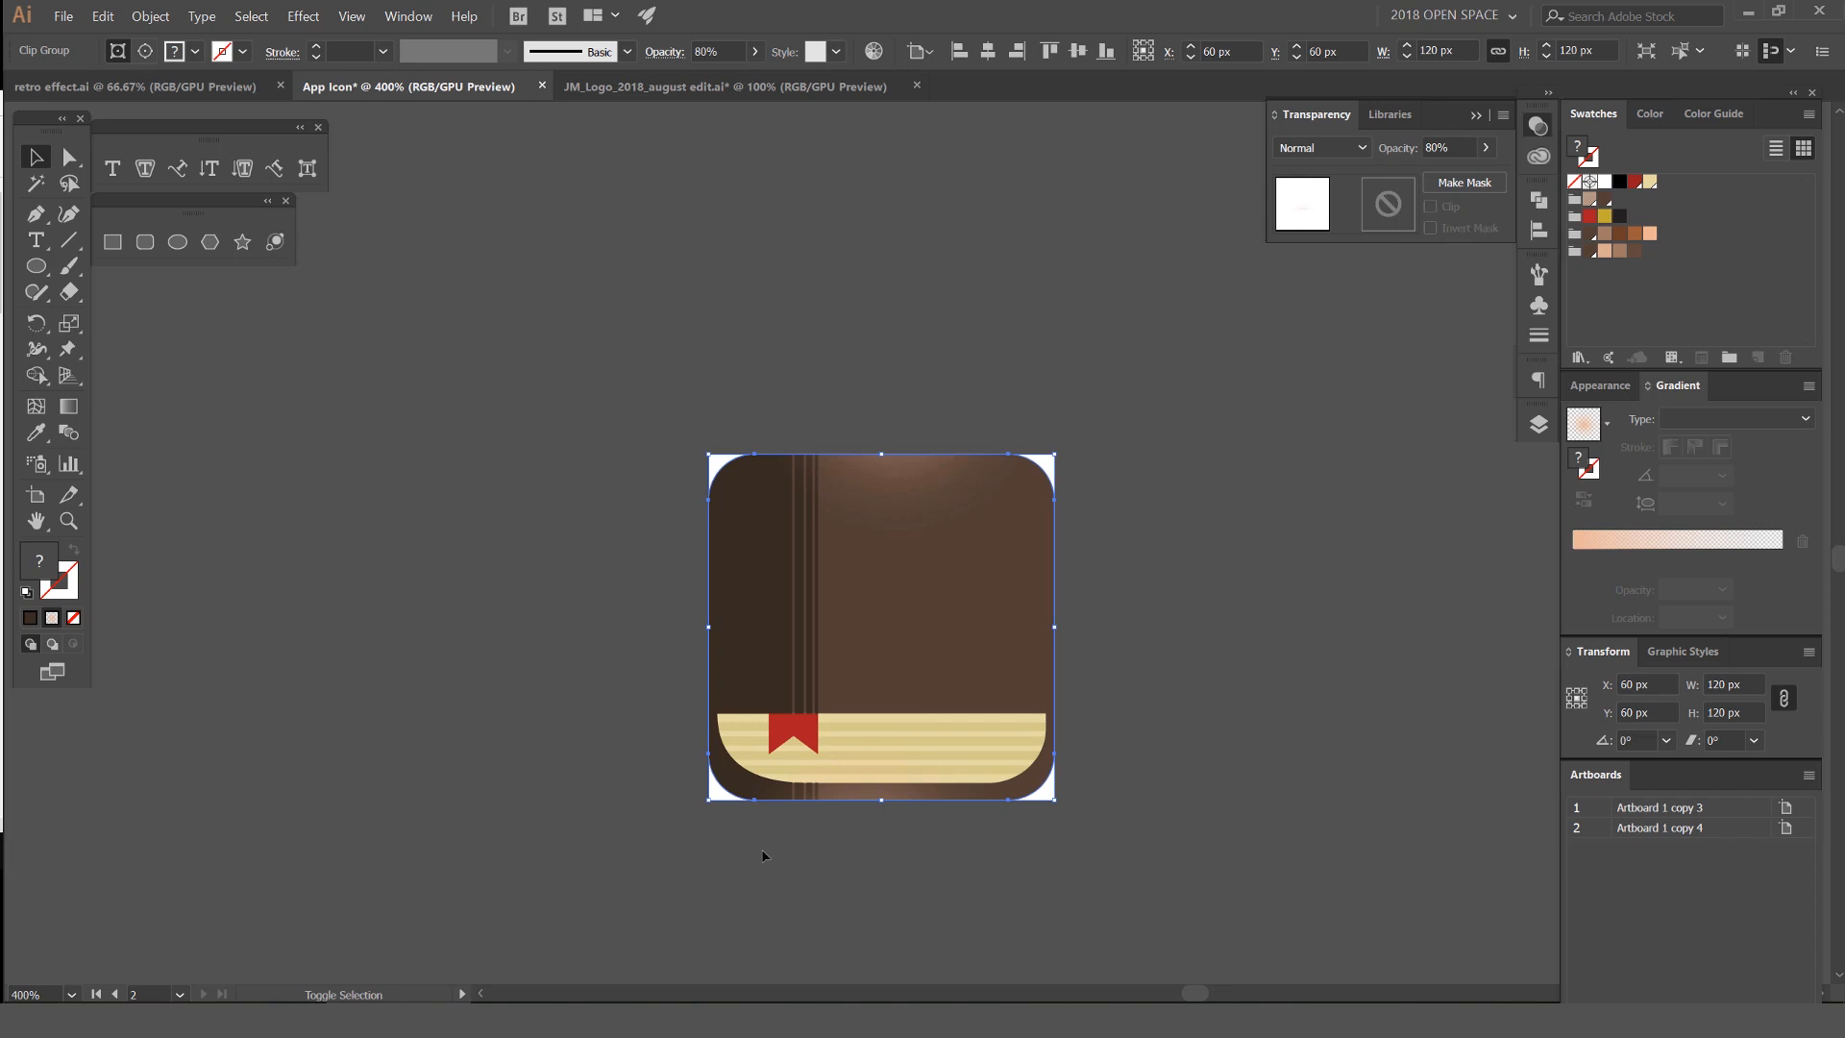
pyautogui.scroll(2, 982, 841)
pyautogui.scroll(3, 888, 743)
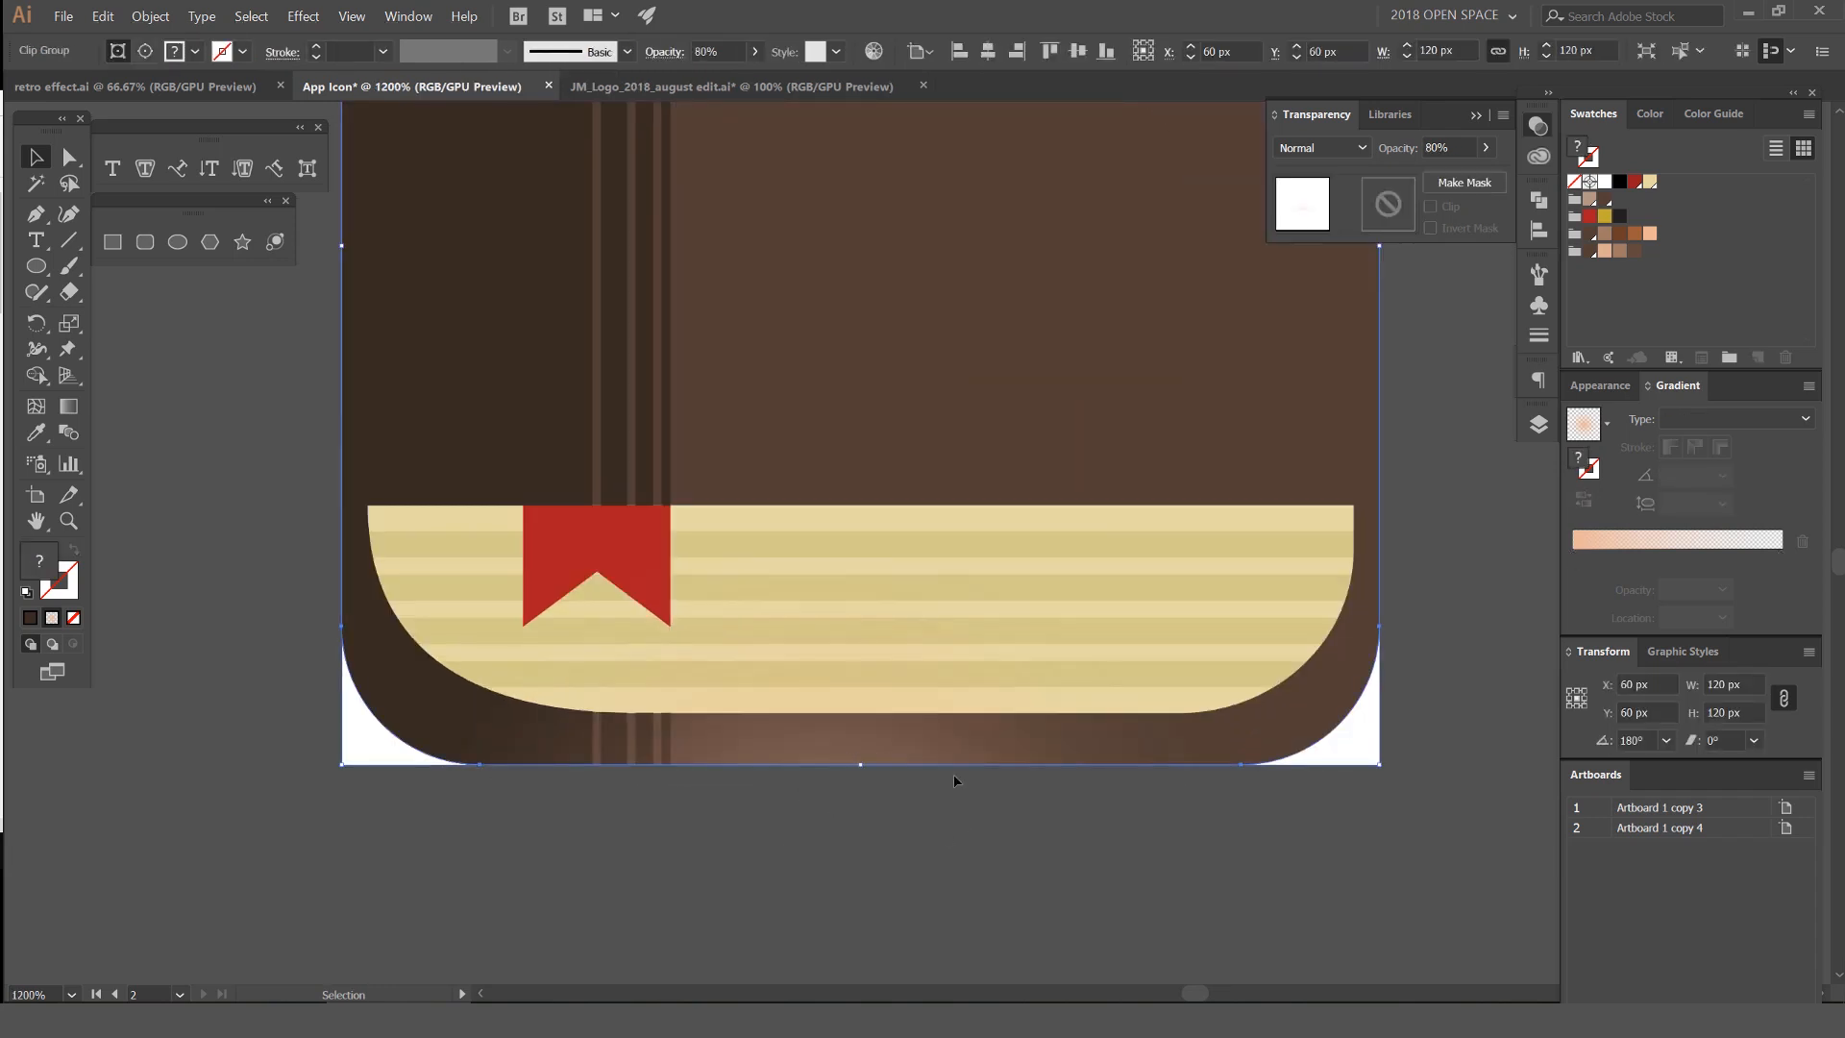
# Isolate the lower glow copy, move its circle to X 69 px, Y 143 px, and leave isolation mode
pyautogui.press('a')
pyautogui.doubleClick(857, 741)
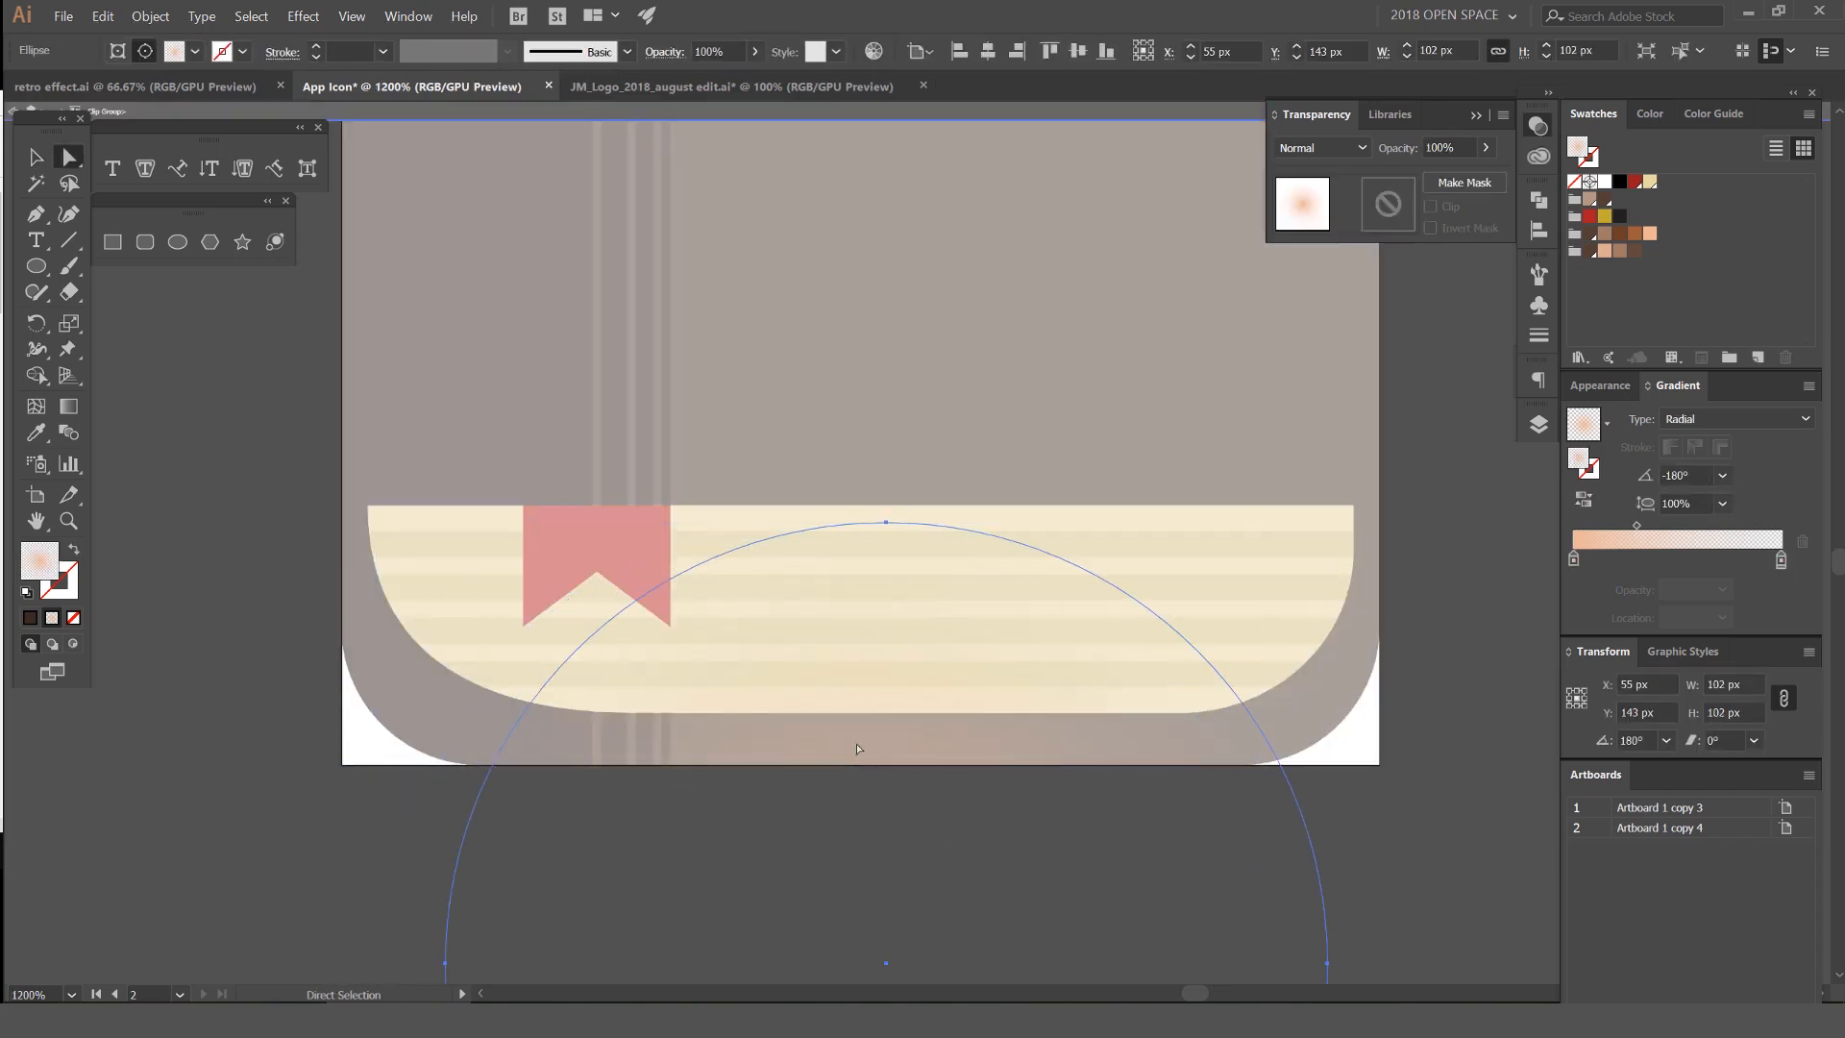
pyautogui.press('Escape')
pyautogui.scroll(-6, 1446, 733)
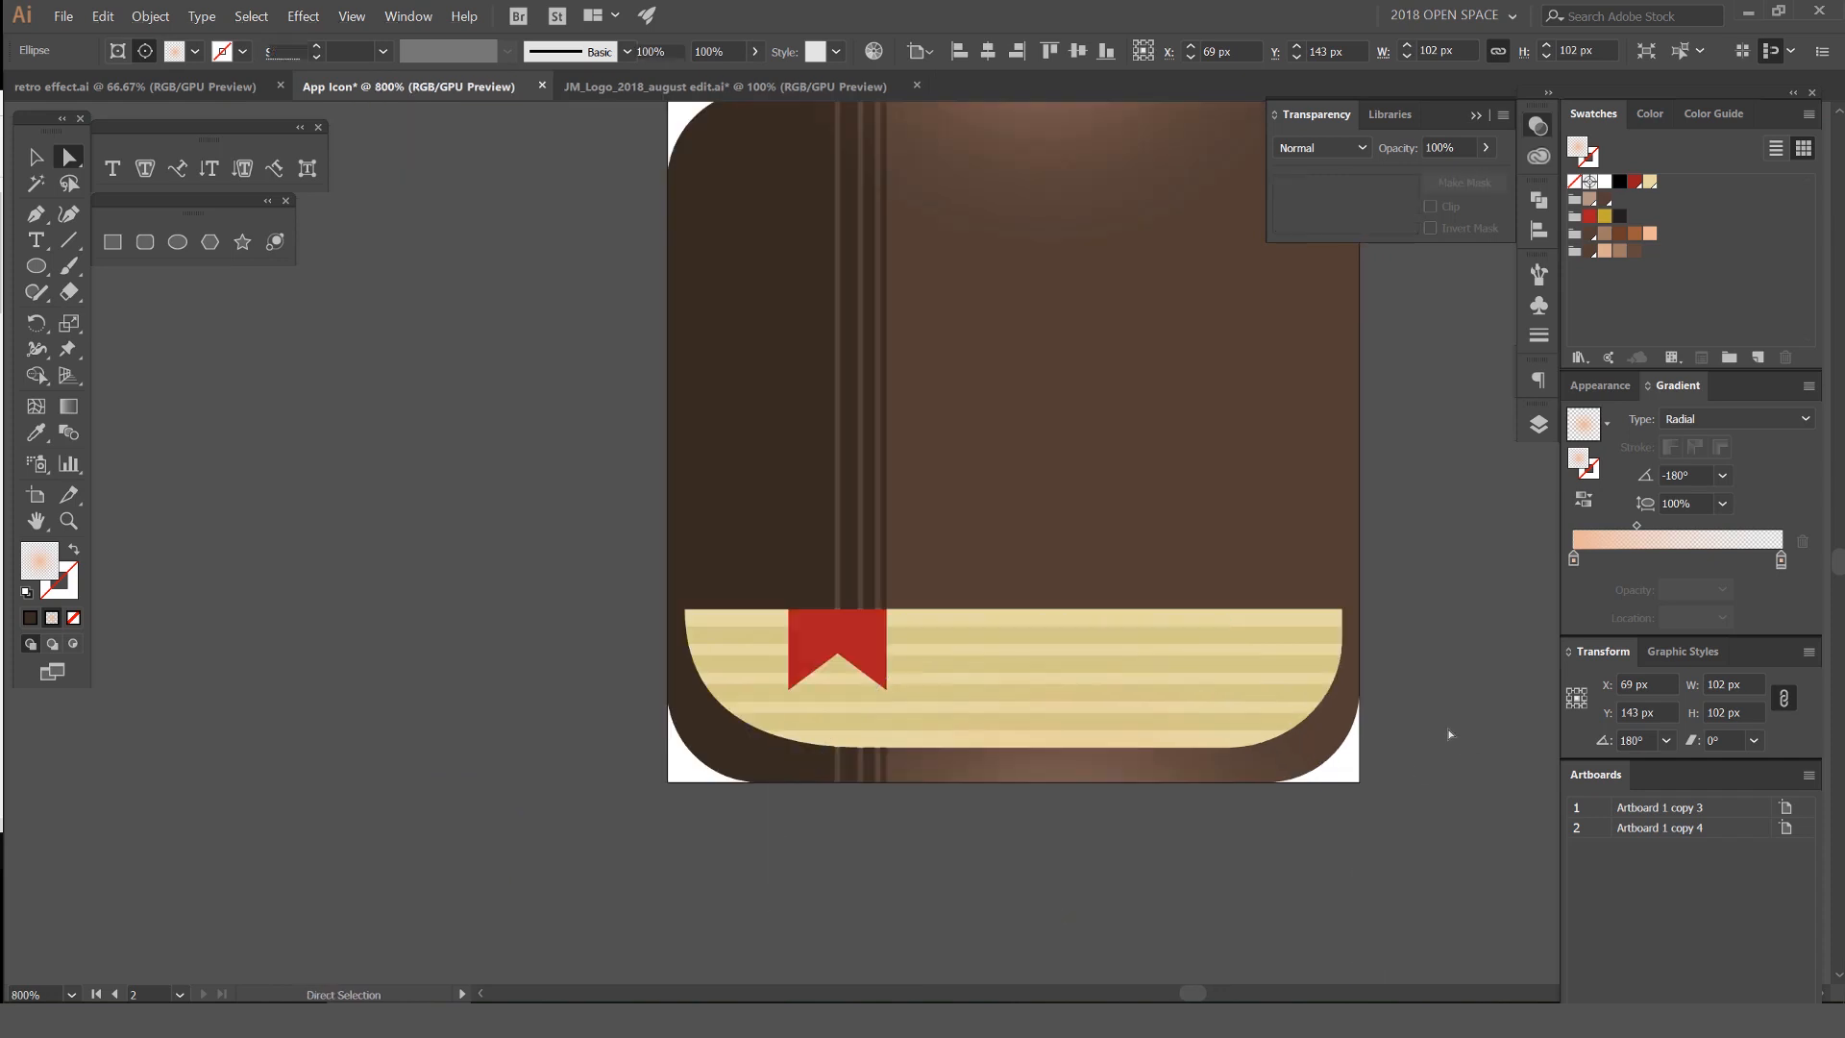
pyautogui.moveTo(1437, 660); pyautogui.dragTo(1228, 644)
pyautogui.scroll(4, 1358, 565)
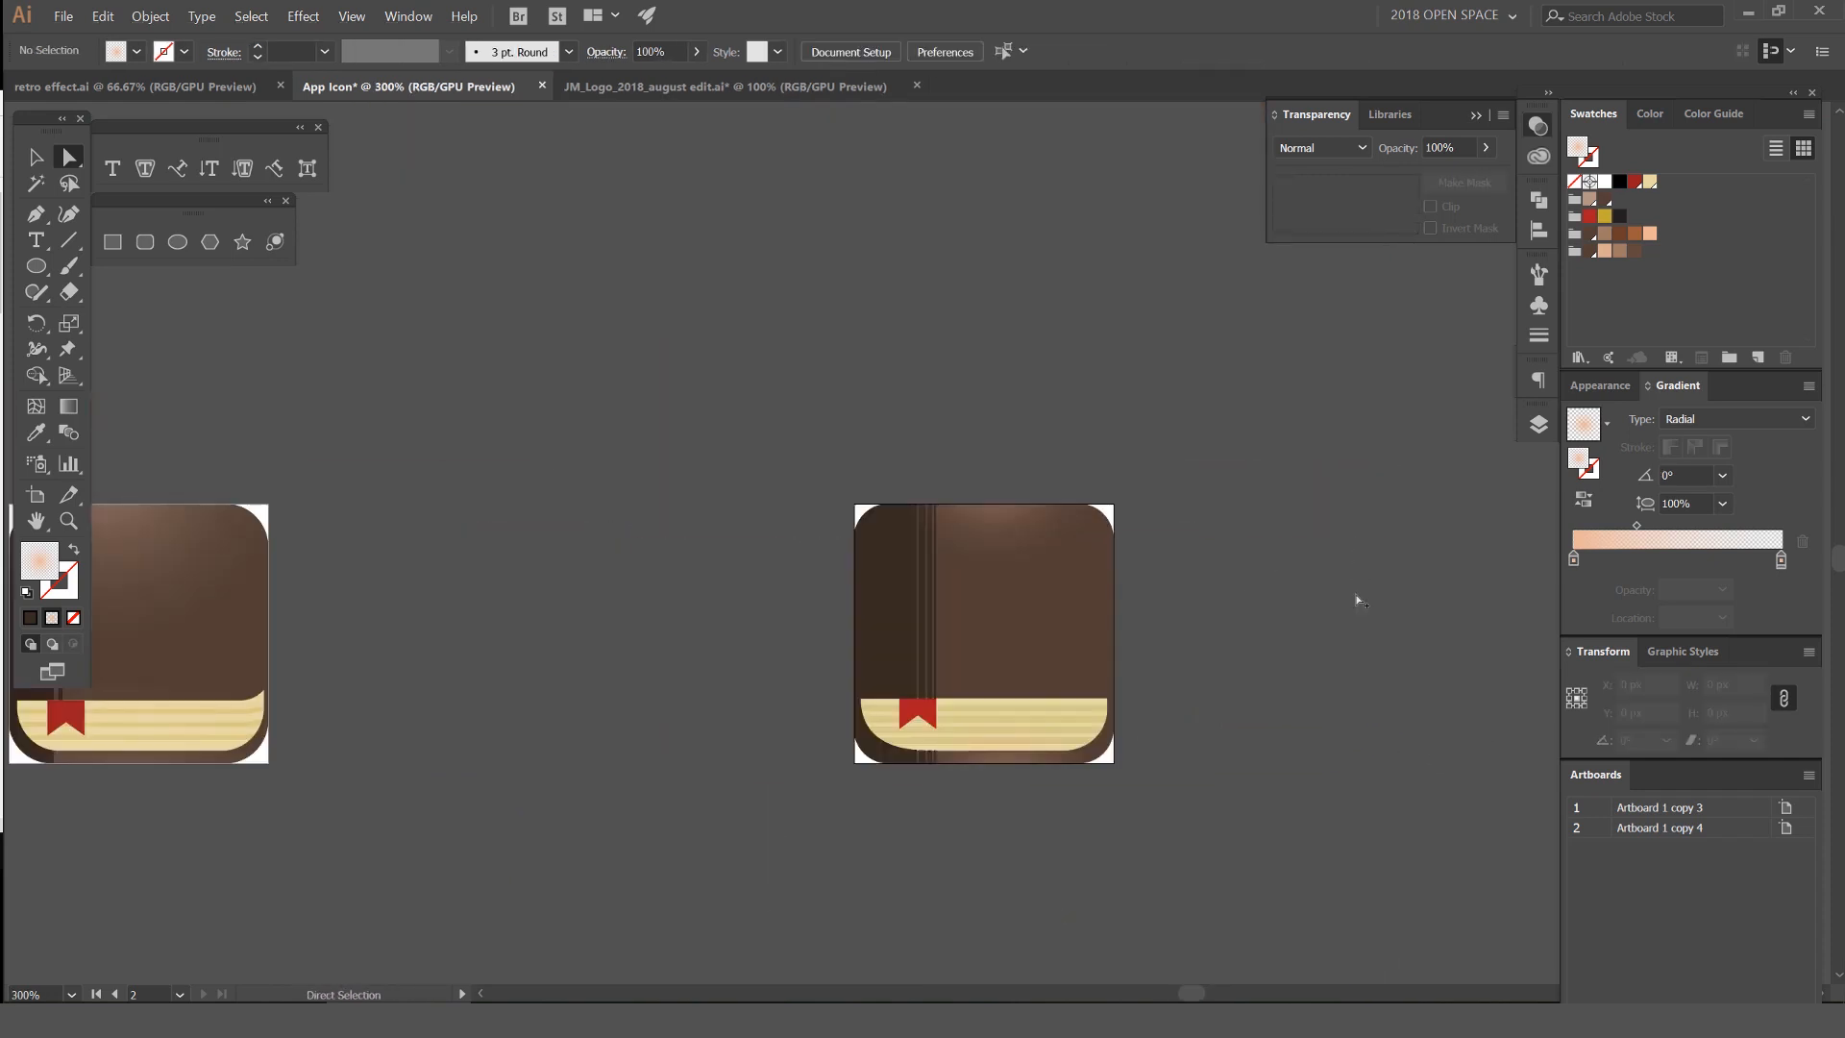
pyautogui.scroll(-4, 1105, 521)
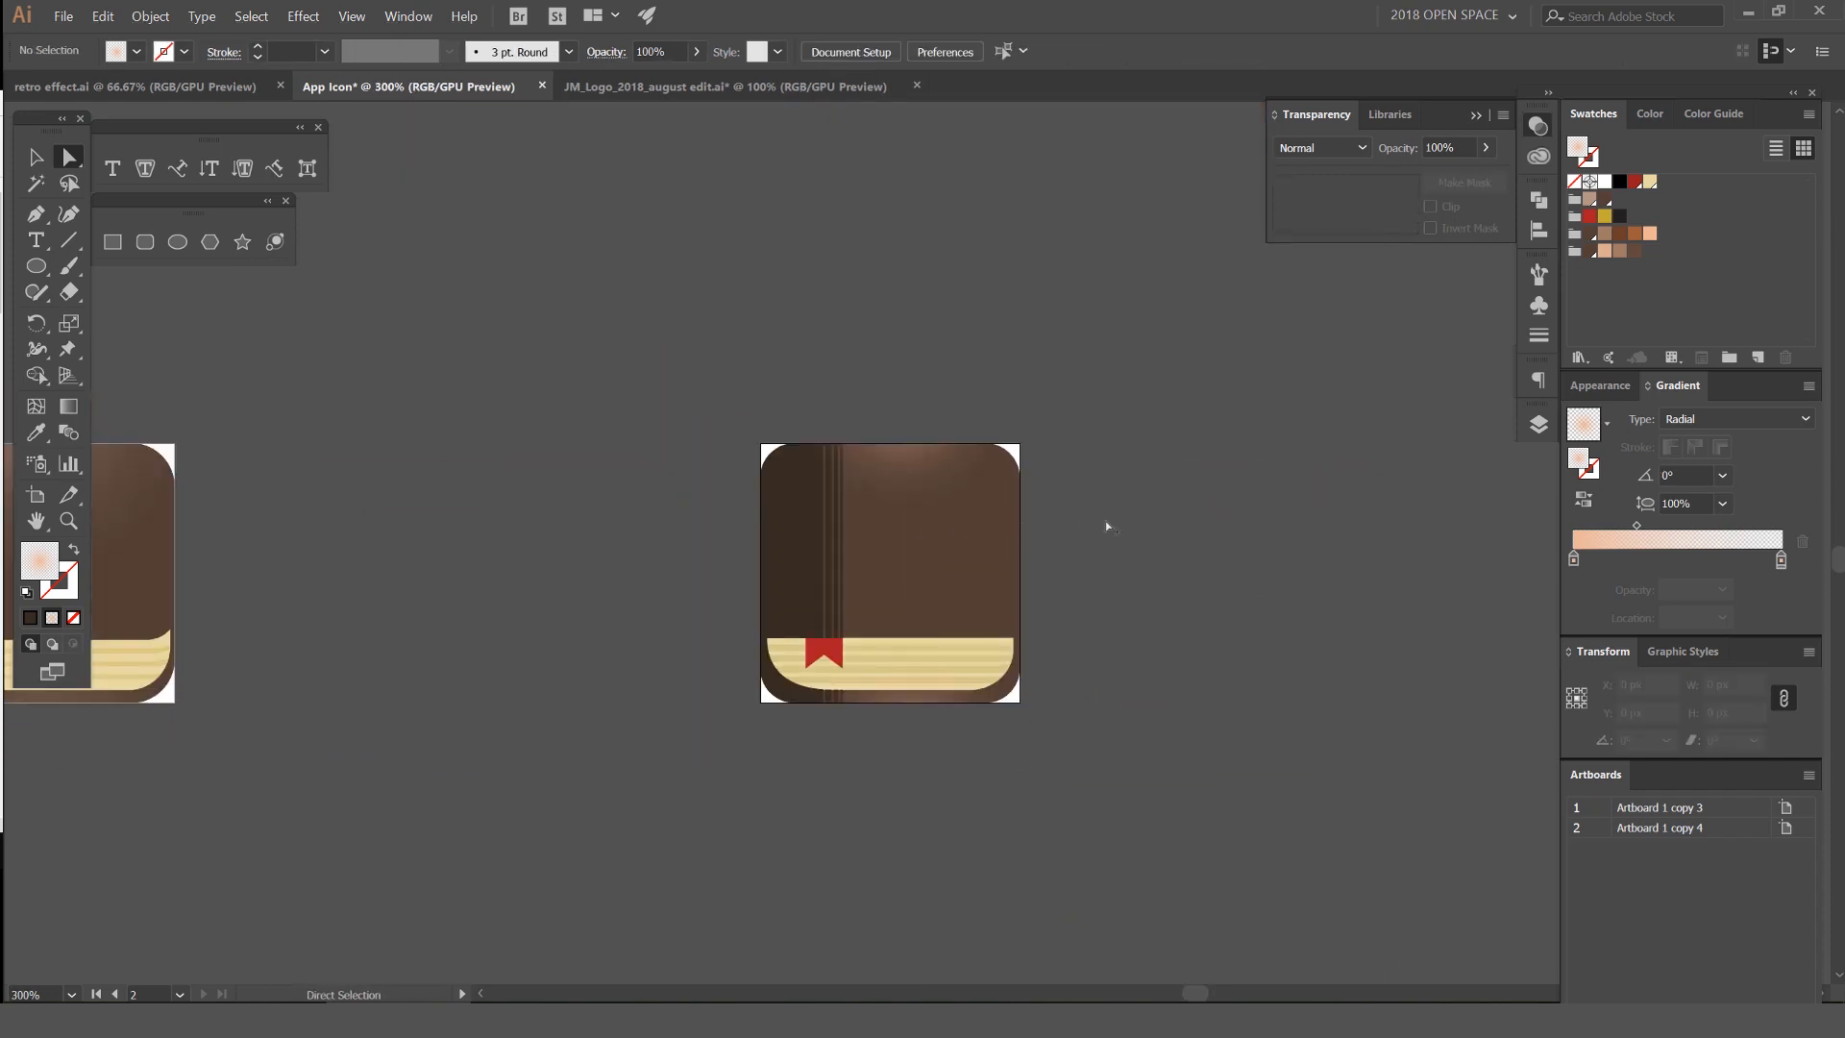
pyautogui.hscroll(-2, 1110, 521)
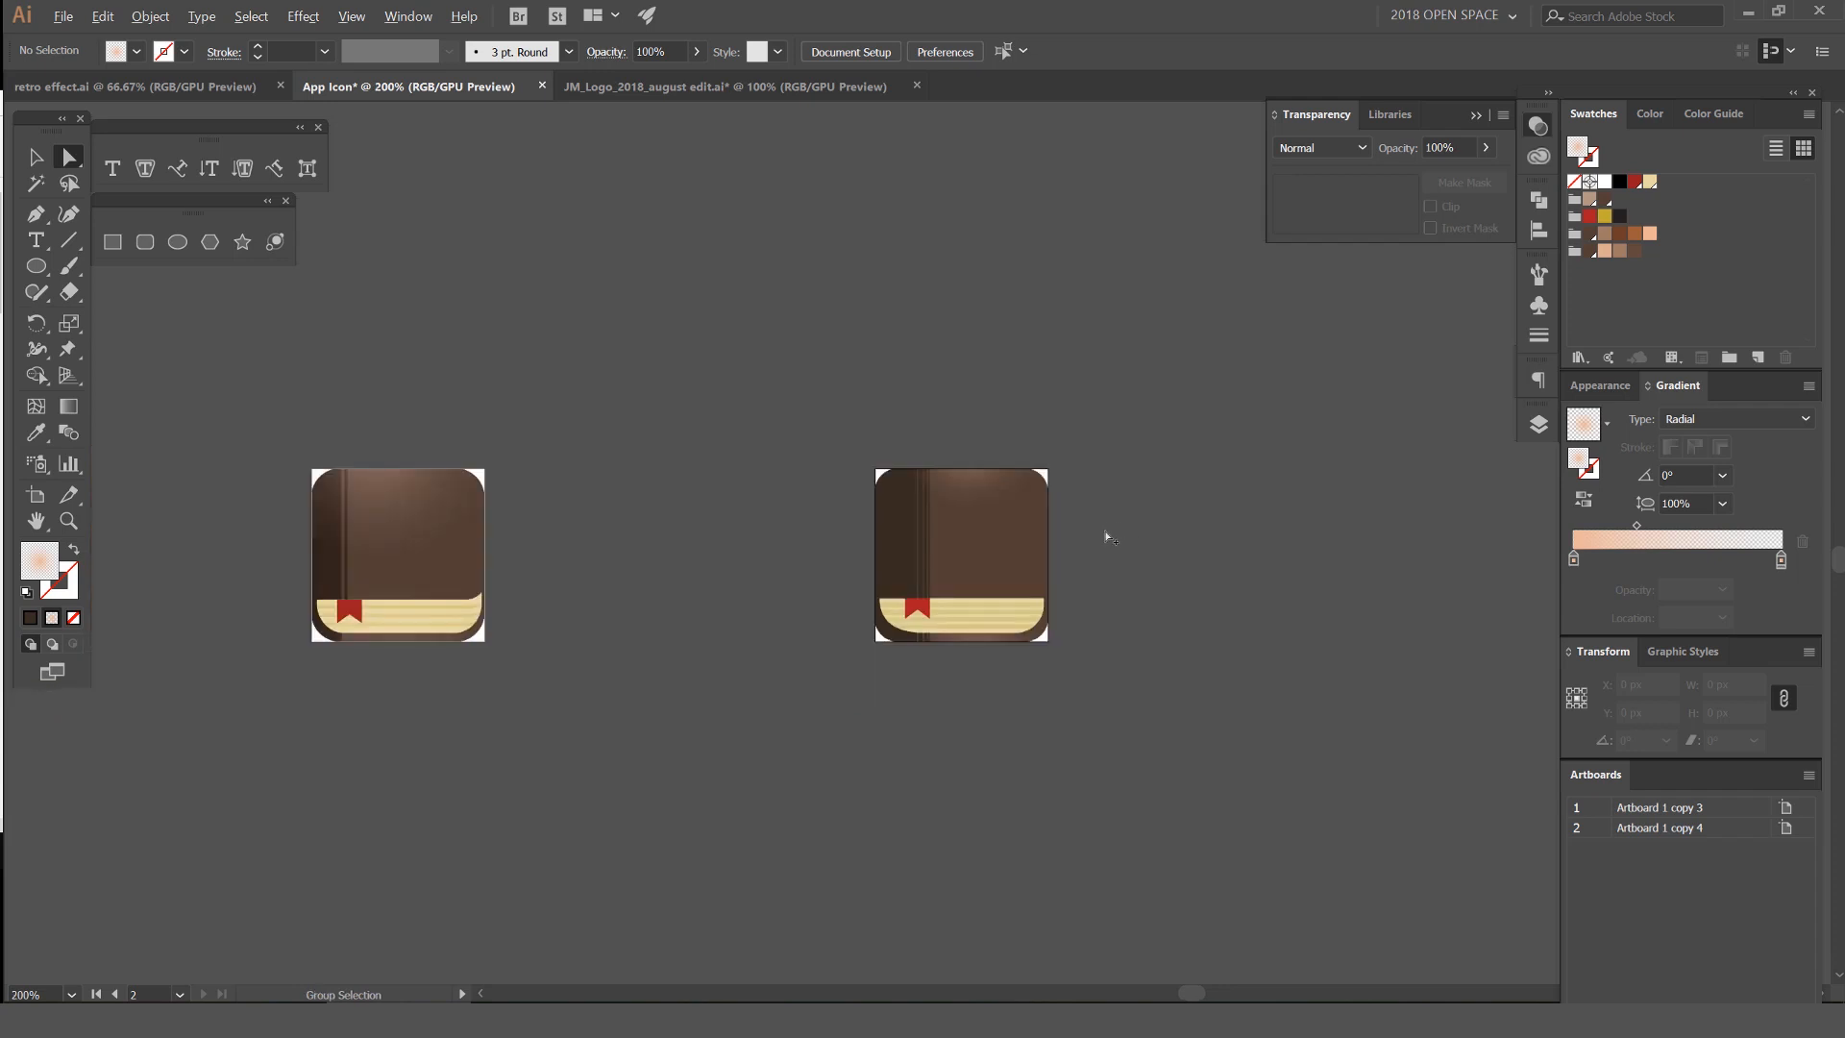
# Isolate the plain cream pages shape beneath the stripes
pyautogui.scroll(4, 1051, 586)
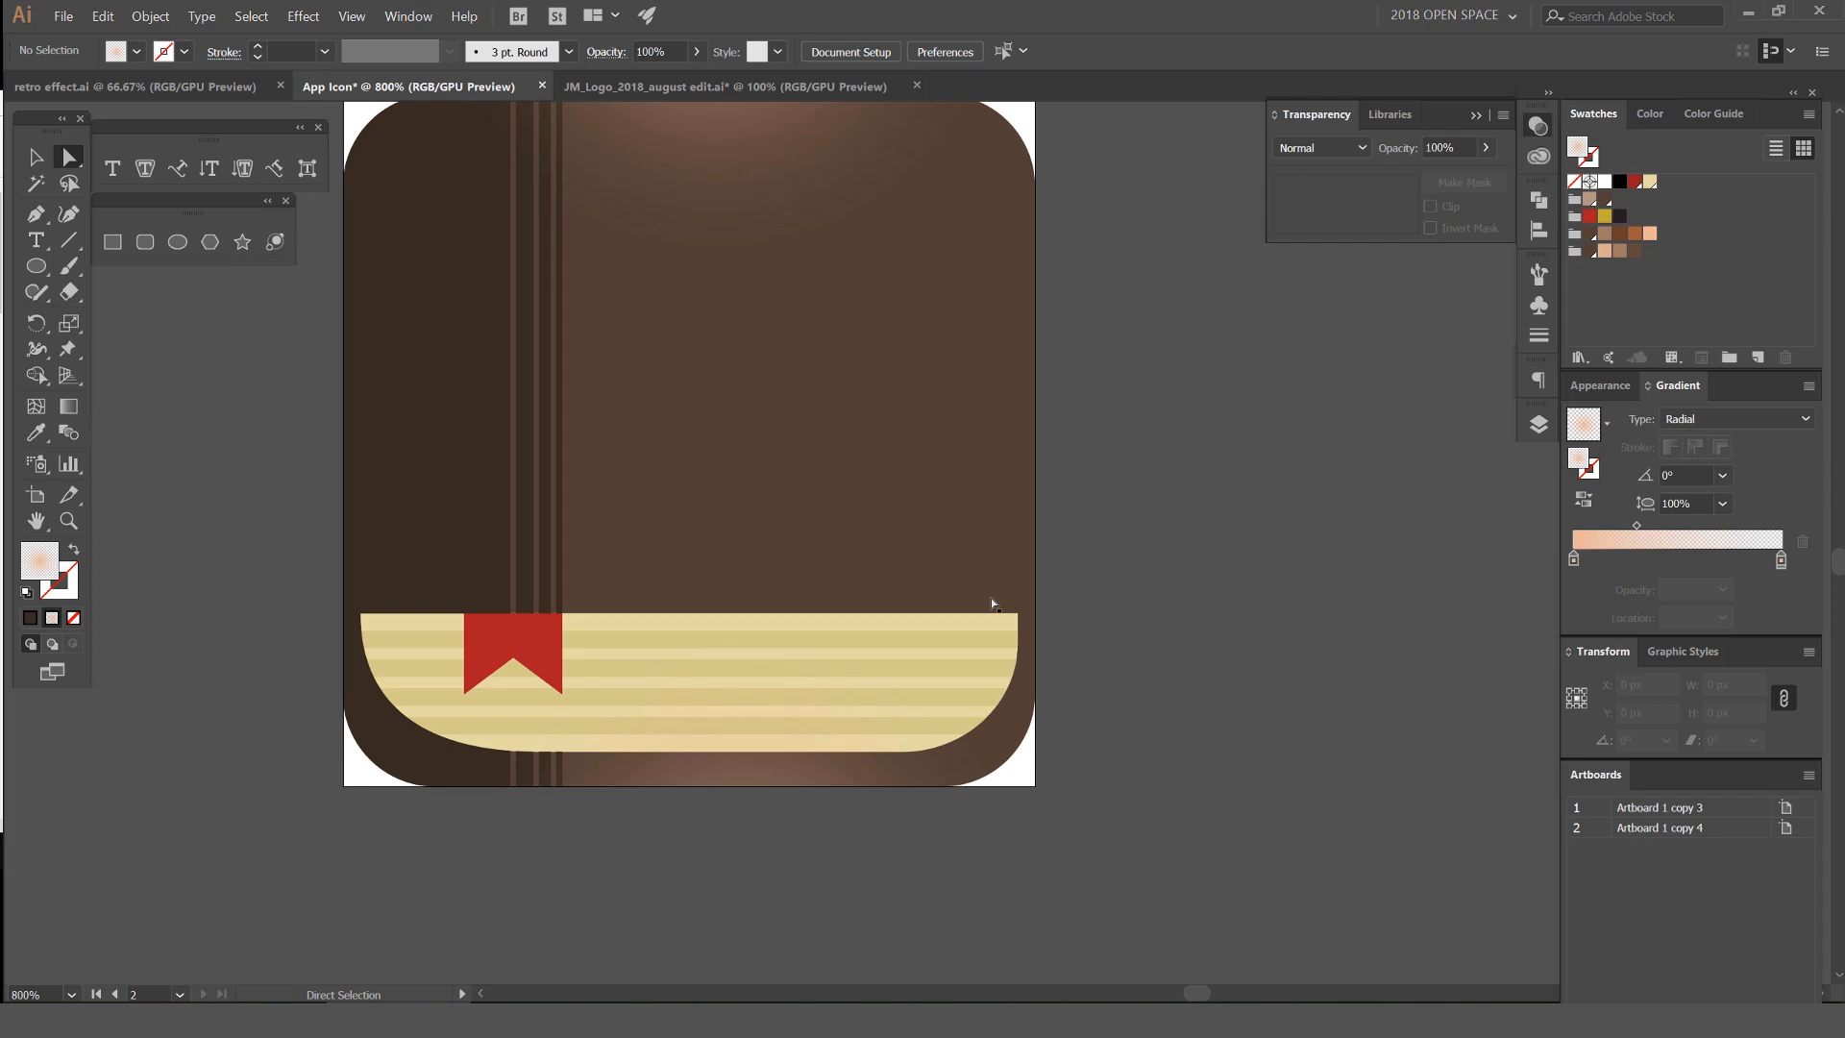
pyautogui.click(989, 598)
pyautogui.scroll(2, 990, 598)
pyautogui.press('p')
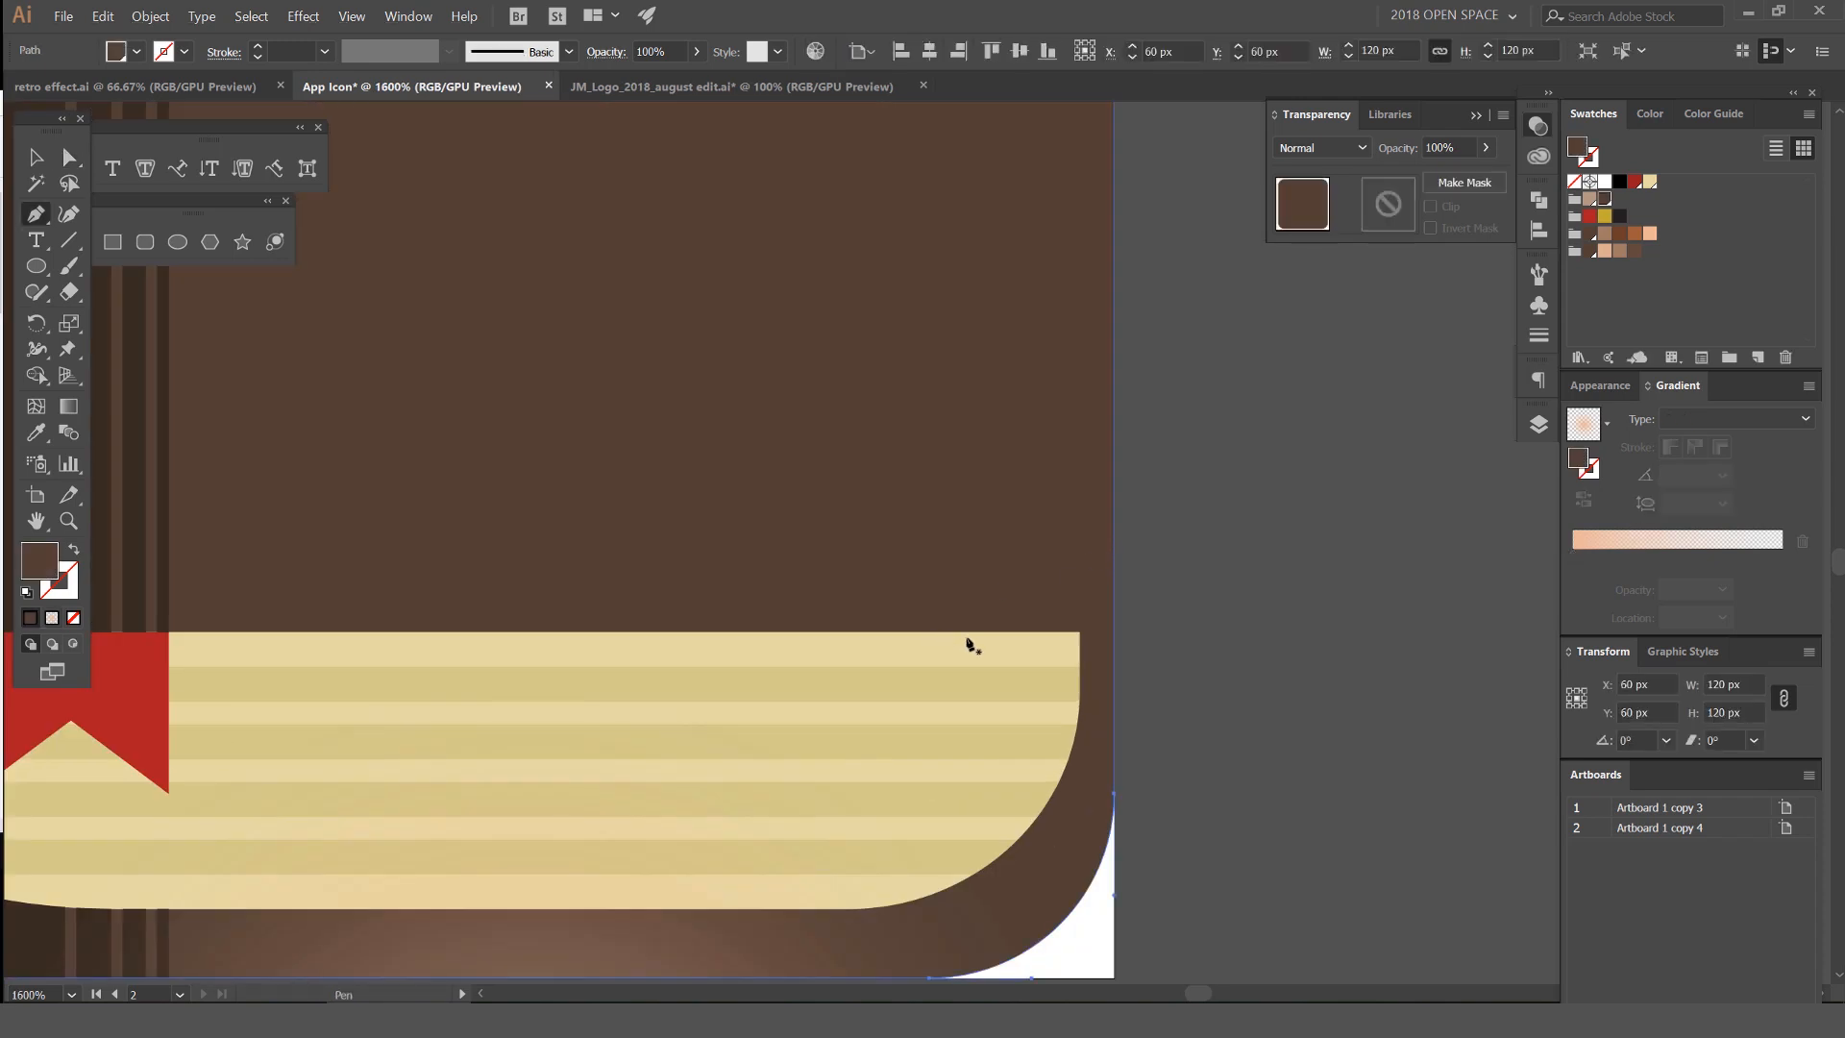
pyautogui.press('v')
pyautogui.scroll(1, 972, 646)
pyautogui.click(1005, 647)
pyautogui.doubleClick(960, 642)
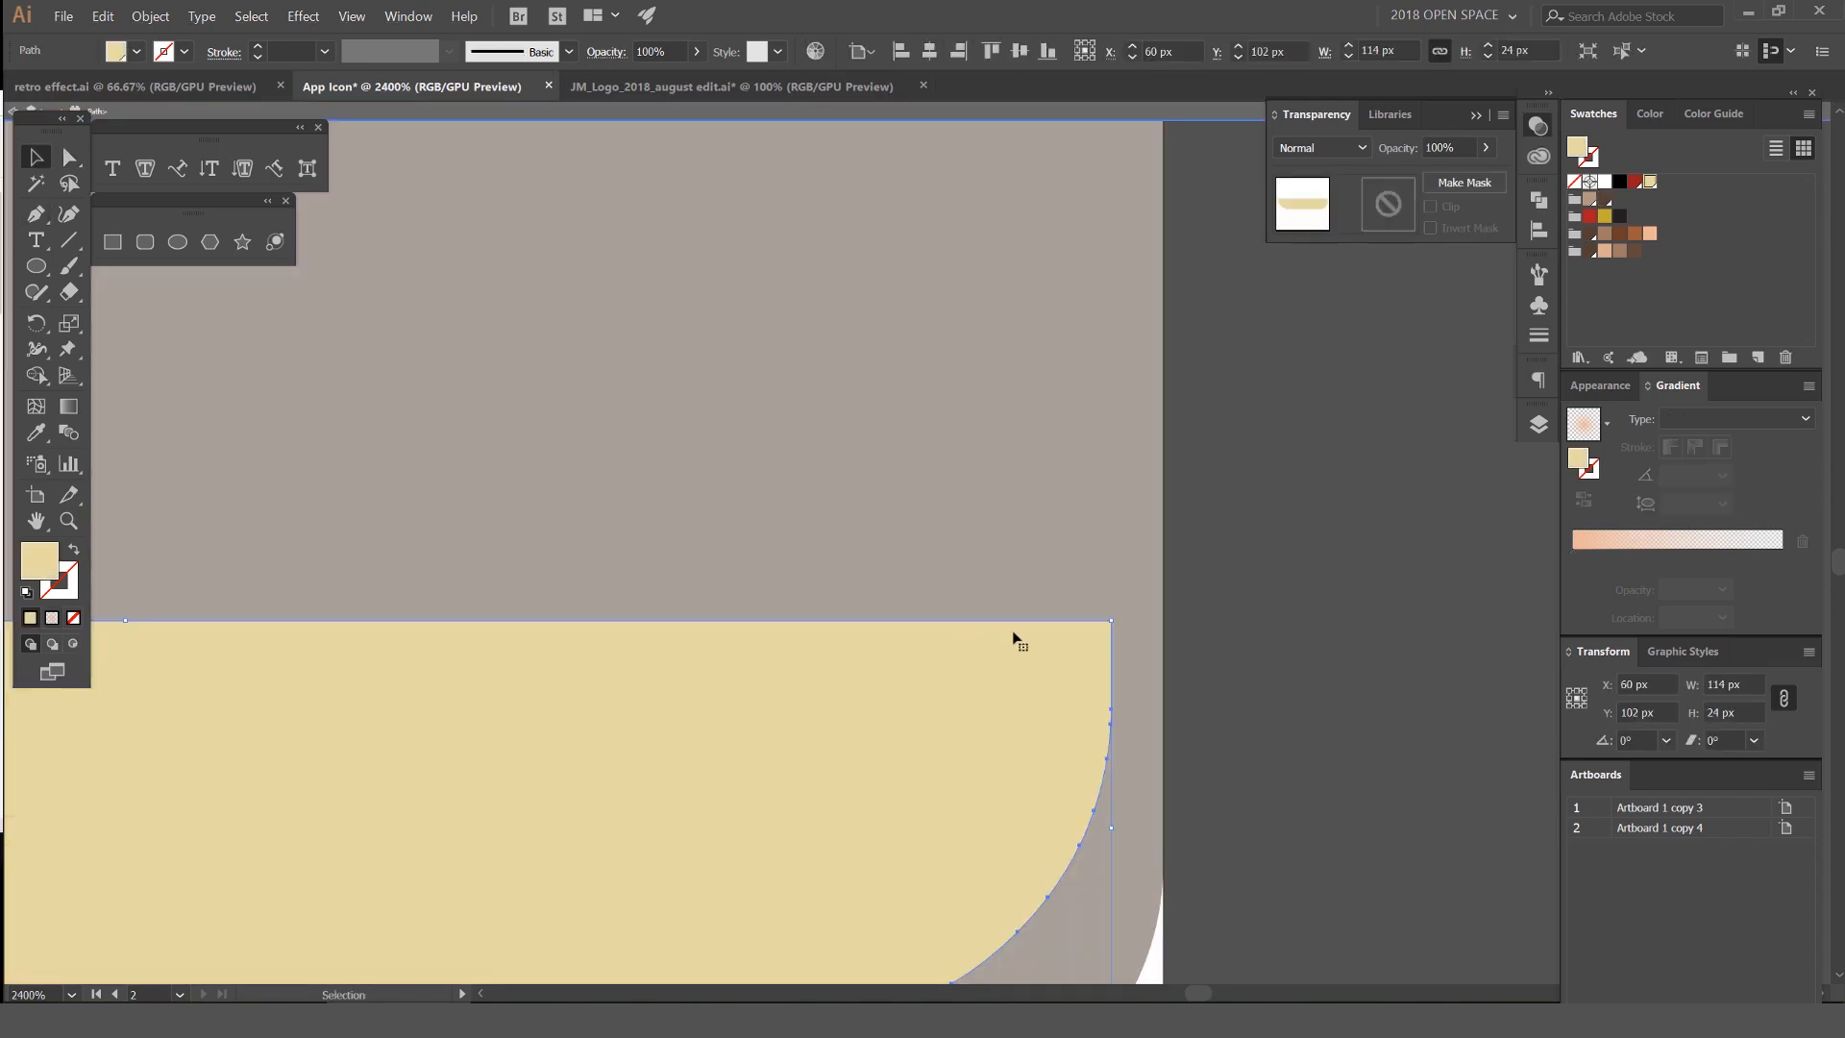
# Draw a triangular wedge with the Pen tool on the pages' upper right corner, peaking at X 117 px, Y 82 px
pyautogui.click(1060, 568)
pyautogui.press('p')
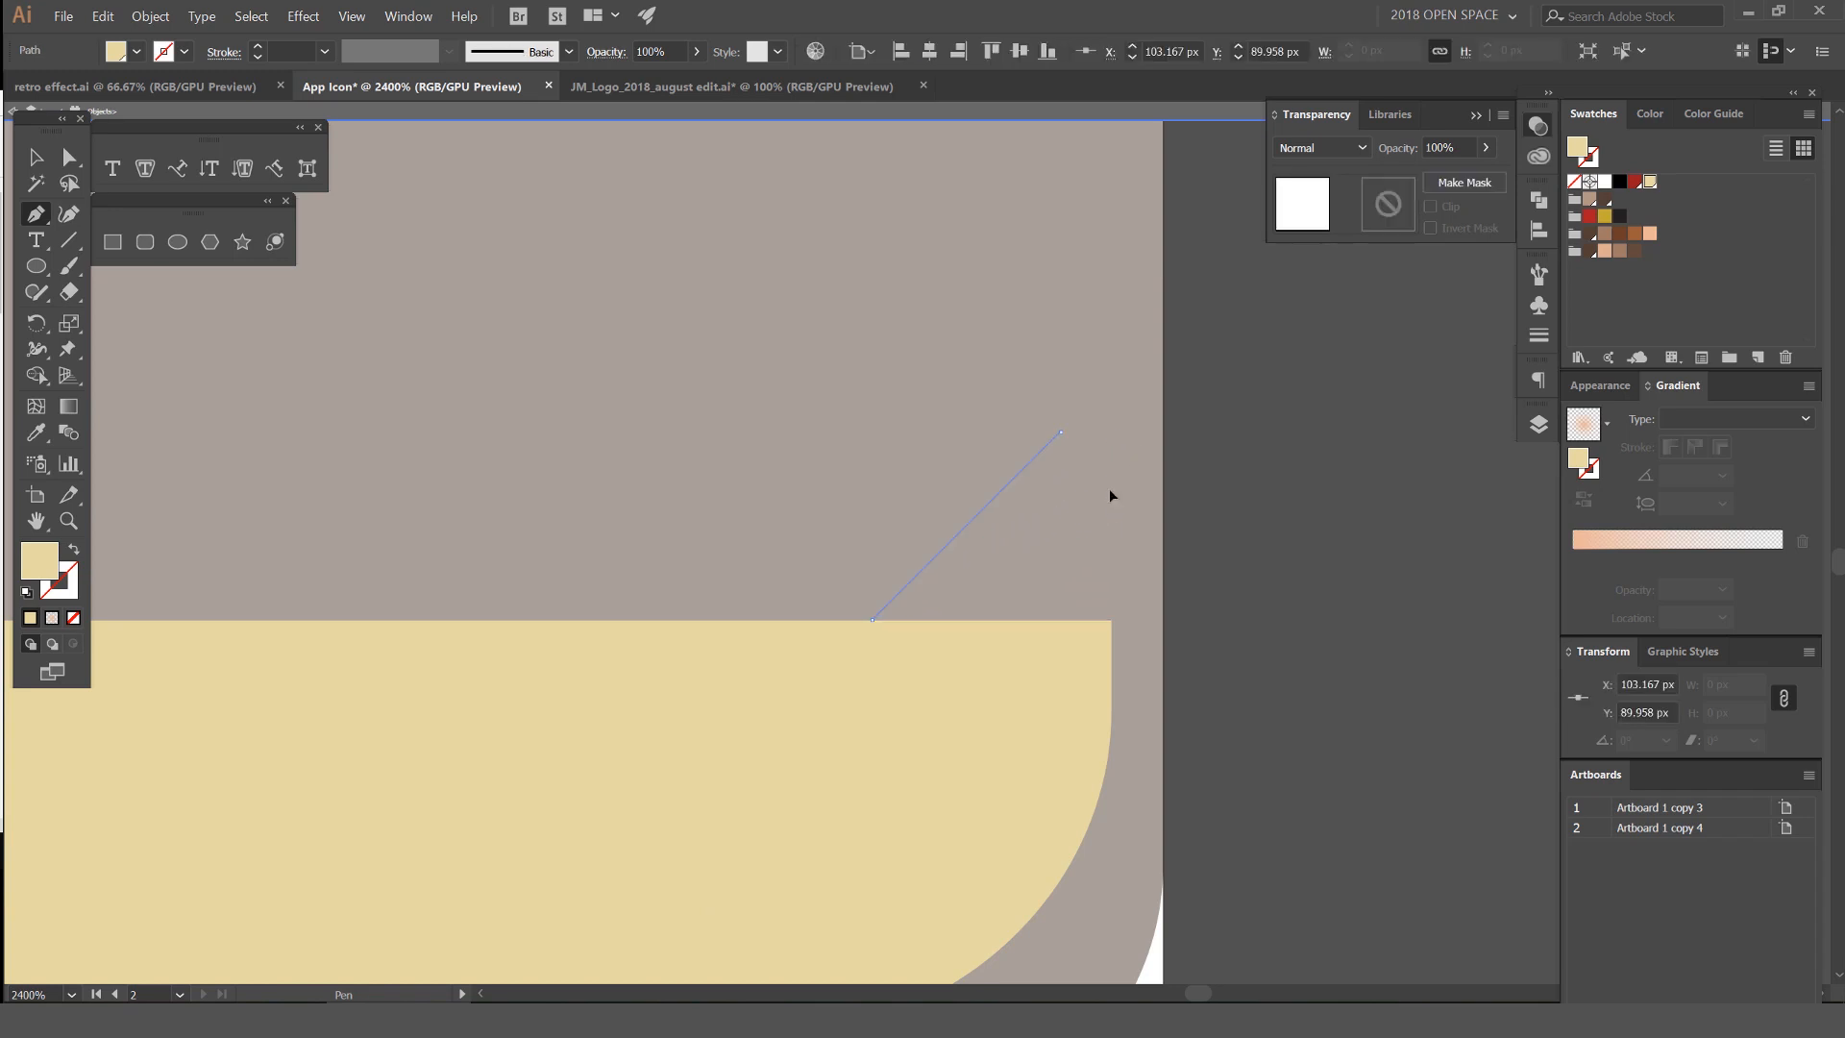
pyautogui.click(1110, 482)
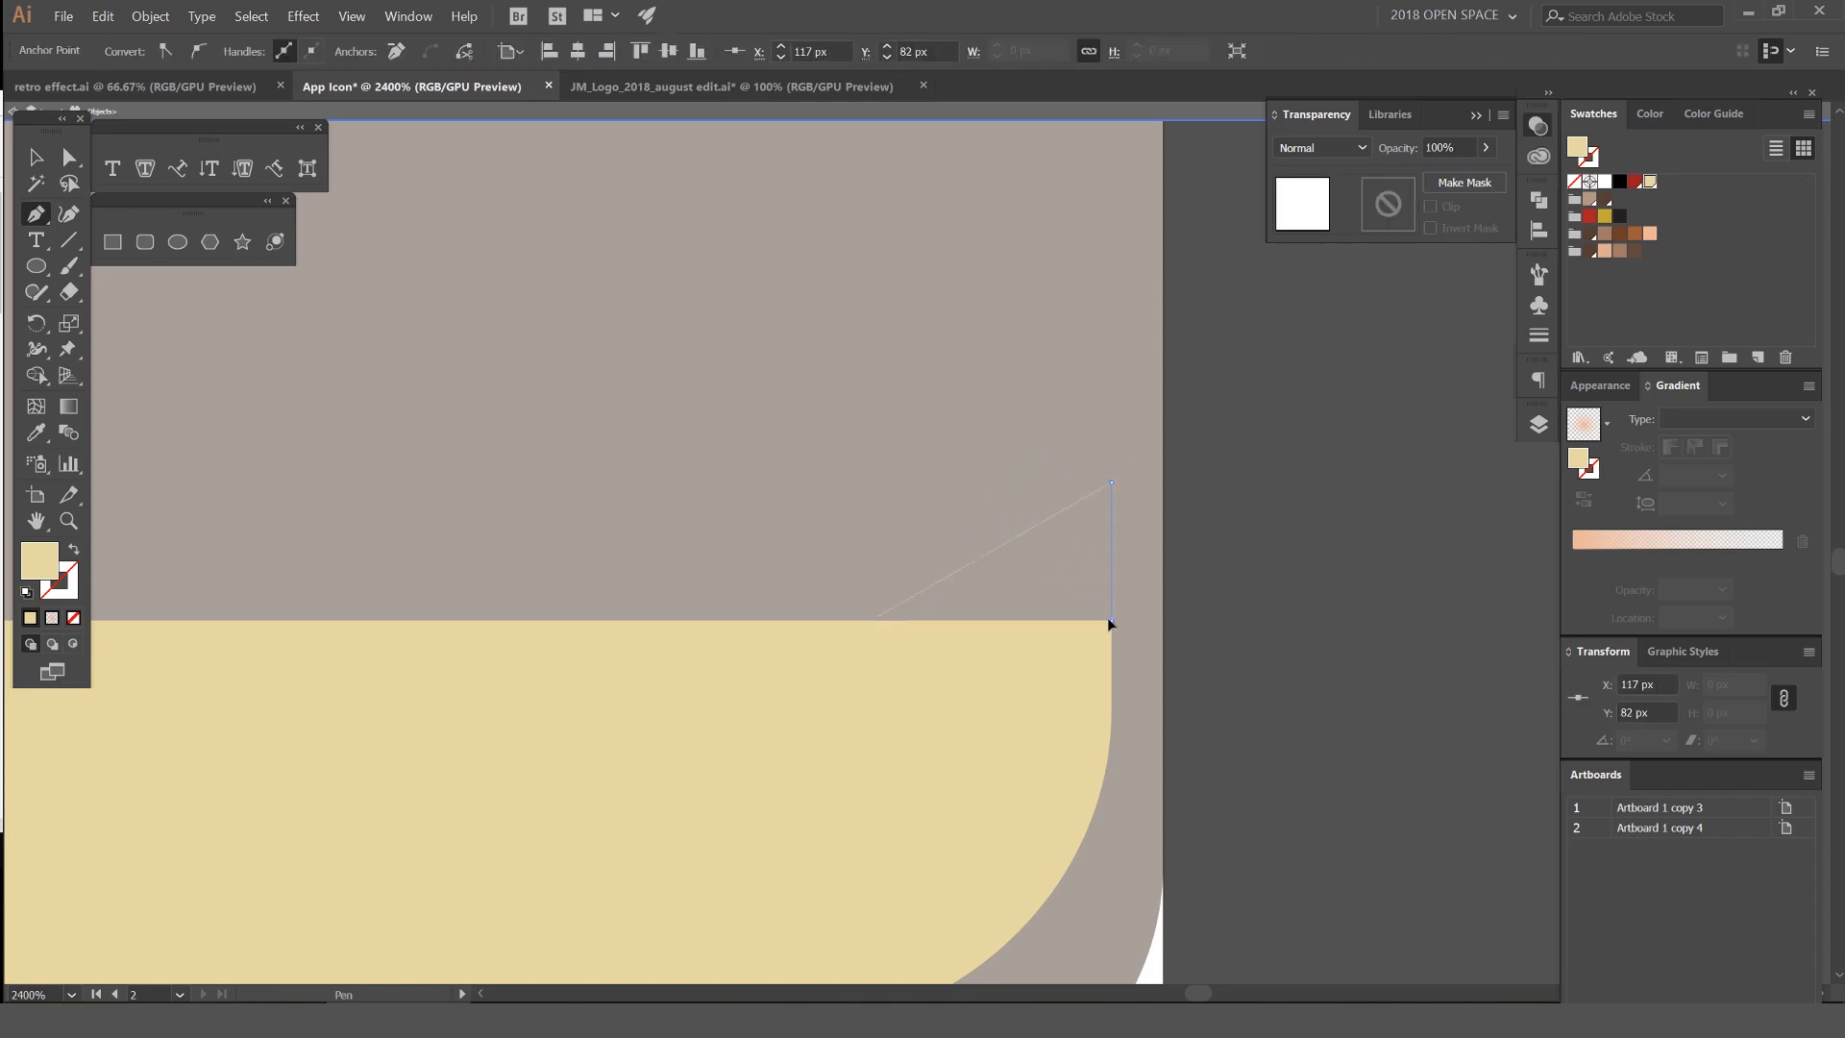
pyautogui.click(1110, 620)
pyautogui.click(872, 619)
# Select the wedge together with the cream pages shape and unite them into one path
pyautogui.press('v')
pyautogui.keyDown('shift'); pyautogui.click(982, 663); pyautogui.keyUp('shift')
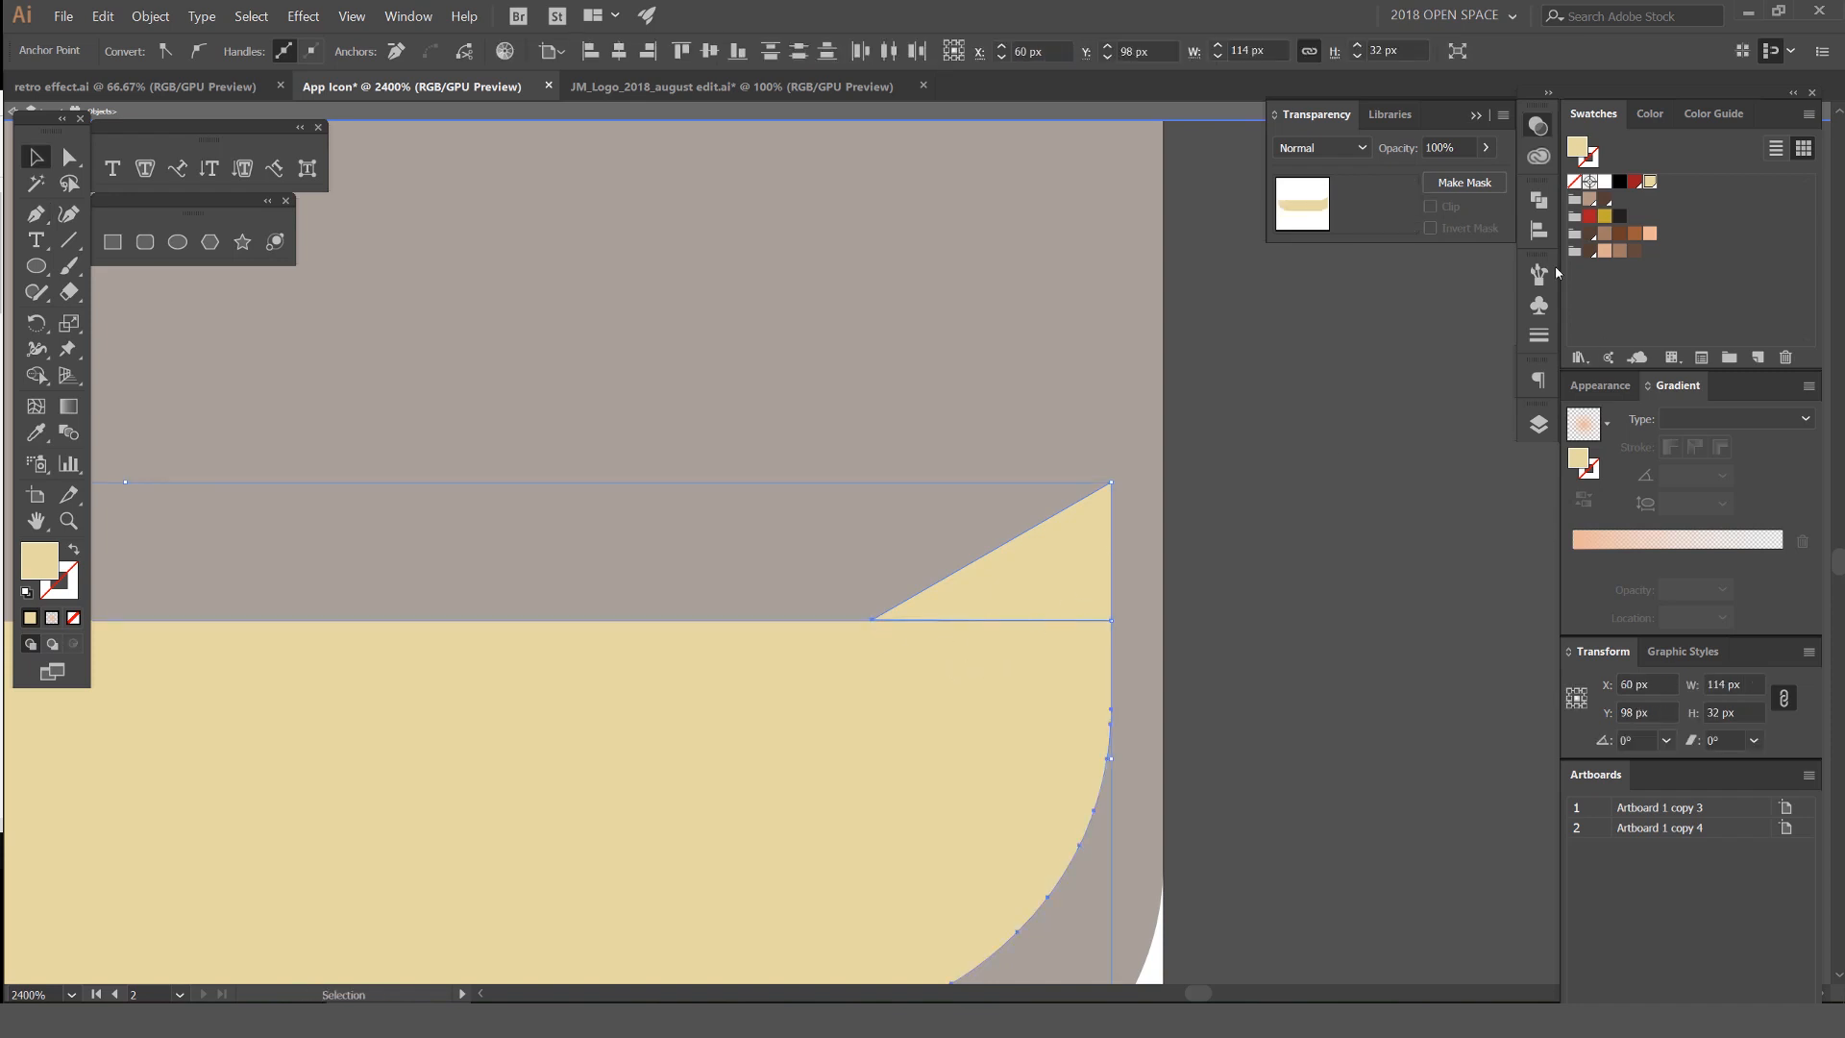
pyautogui.click(1538, 199)
pyautogui.click(1287, 246)
pyautogui.click(1314, 507)
# Nudge the wedge's inner corner anchor onto the pages' upper edge and unite both shapes again
pyautogui.scroll(2, 1040, 629)
pyautogui.press('a')
pyautogui.click(639, 609)
pyautogui.scroll(3, 739, 555)
pyautogui.moveTo(754, 527); pyautogui.dragTo(749, 532)
pyautogui.scroll(-4, 762, 542)
pyautogui.click(1048, 484)
pyautogui.keyDown('shift'); pyautogui.click(991, 583); pyautogui.keyUp('shift')
pyautogui.click(1288, 248)
pyautogui.click(1130, 450)
pyautogui.click(1019, 481)
pyautogui.moveTo(741, 476); pyautogui.dragTo(737, 458)
pyautogui.hotkey('ctrl', 'z')
# Round the inner corner where the wedge meets the pages' upper edge into a long smooth curve and leave isolation mode
pyautogui.click(829, 365)
pyautogui.click(935, 522)
pyautogui.scroll(1, 733, 531)
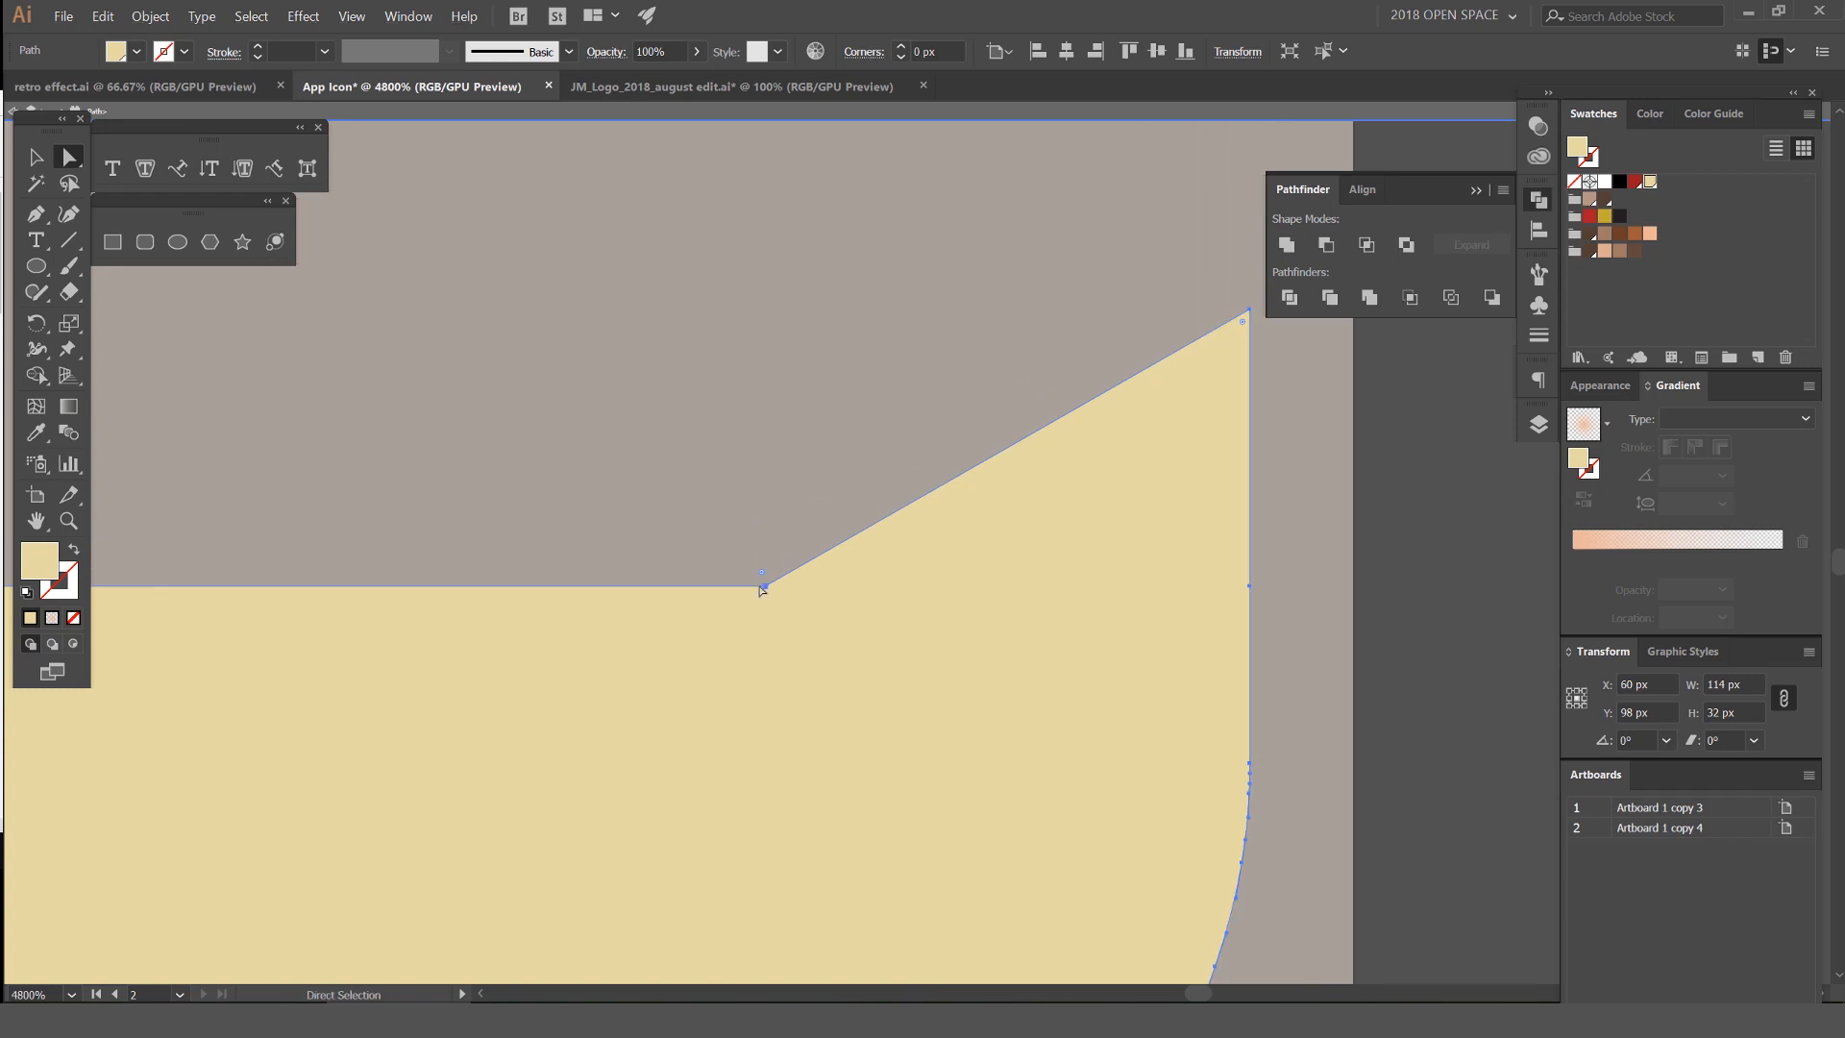
pyautogui.scroll(1, 766, 594)
pyautogui.click(789, 597)
pyautogui.moveTo(784, 584); pyautogui.dragTo(586, 171)
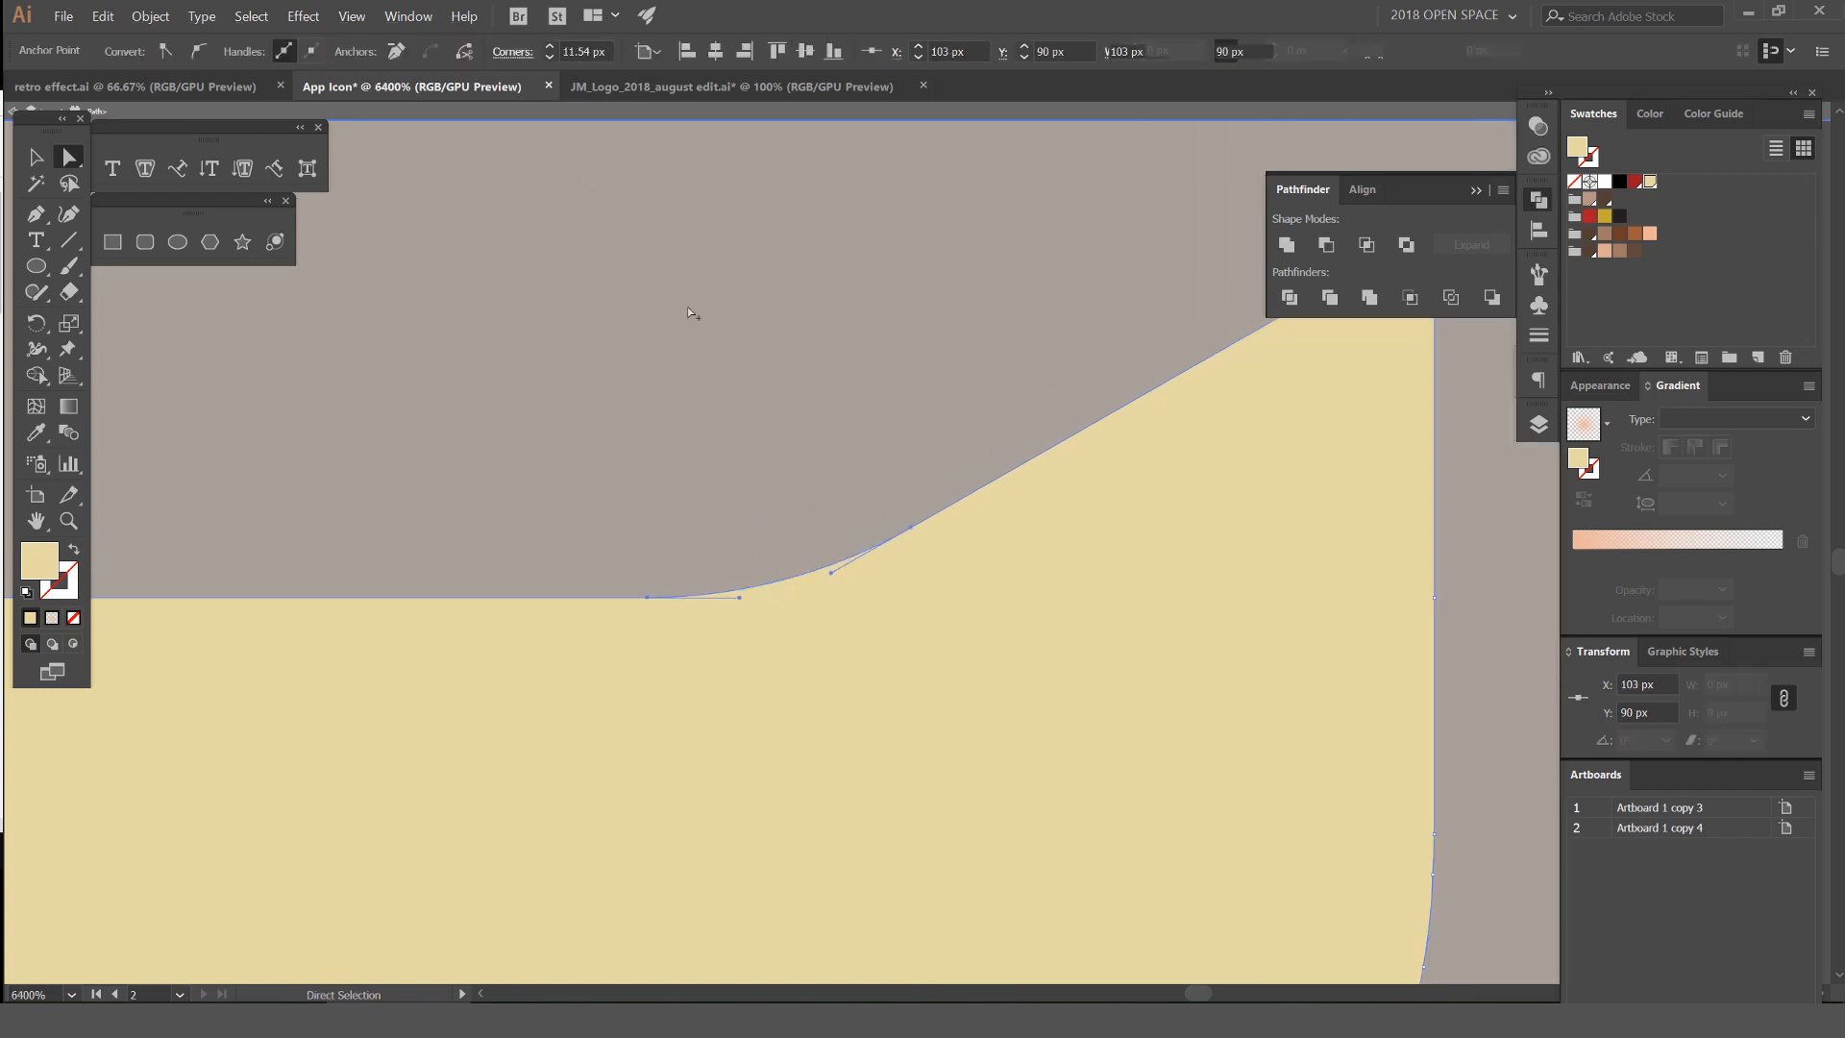
pyautogui.scroll(-5, 699, 365)
pyautogui.moveTo(688, 350); pyautogui.dragTo(872, 596)
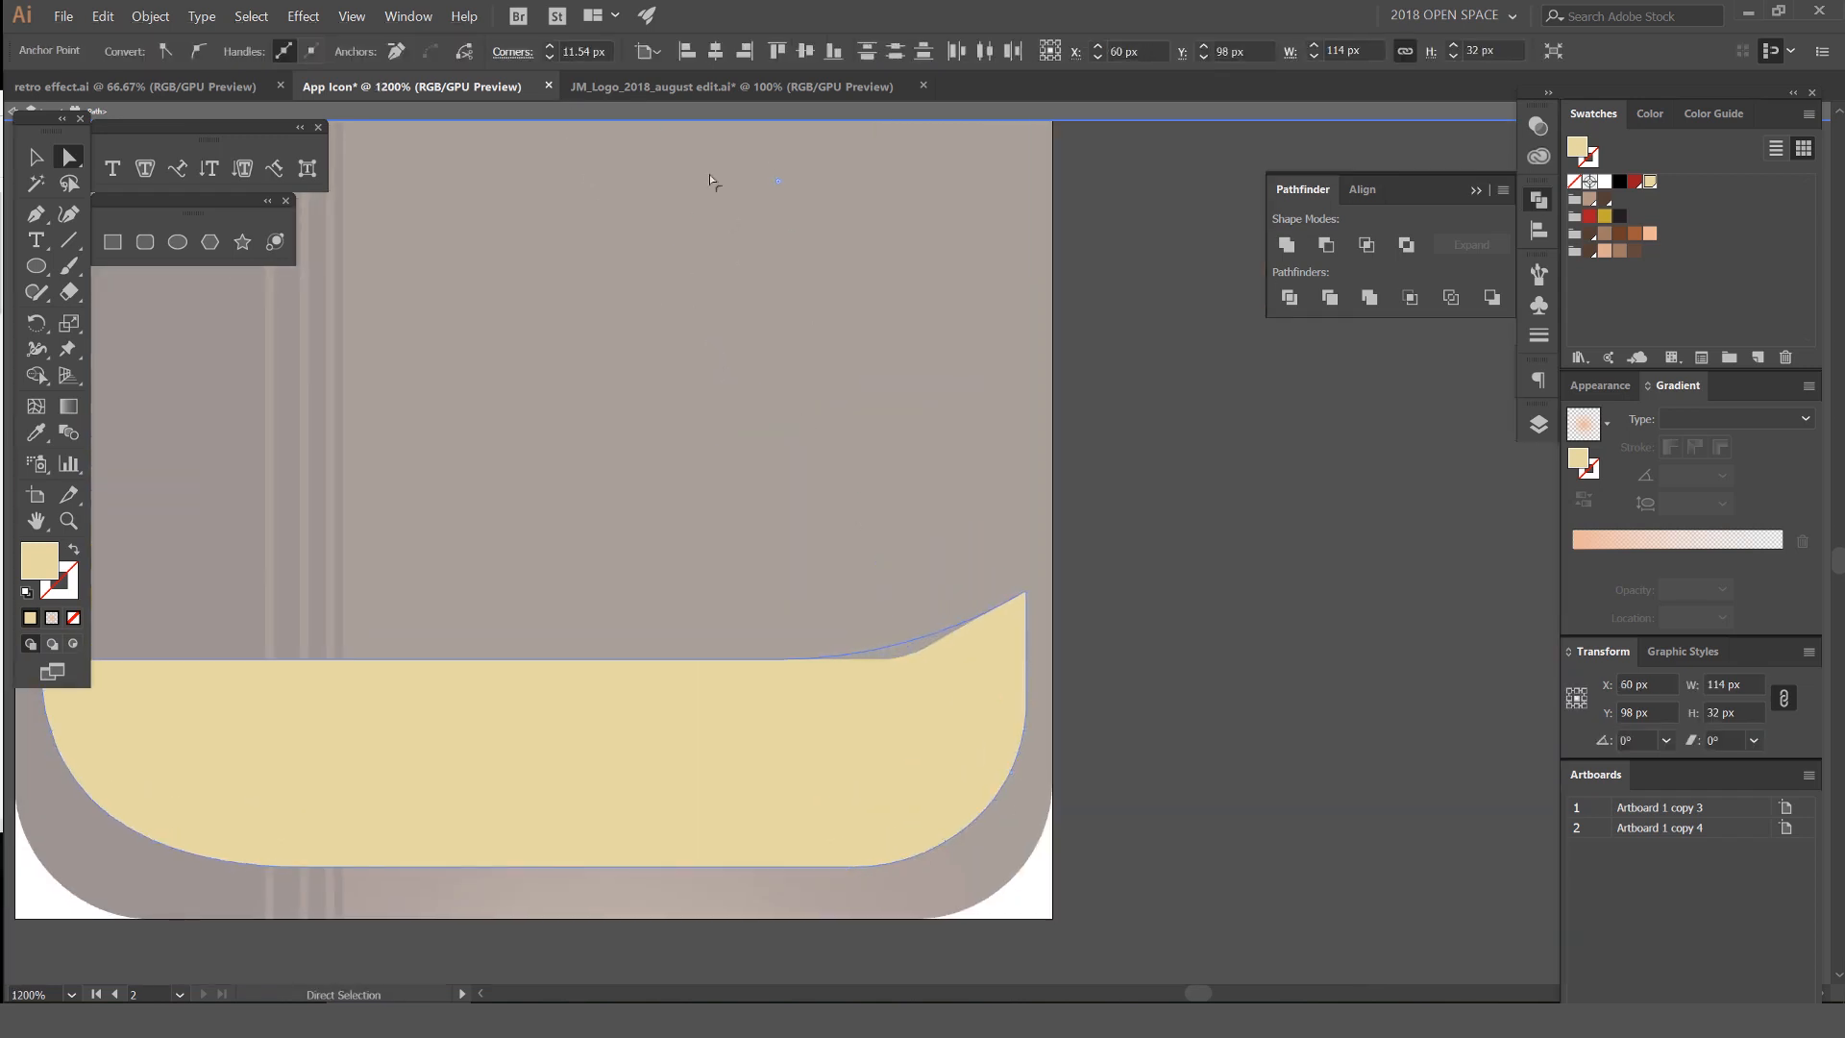
pyautogui.click(1161, 440)
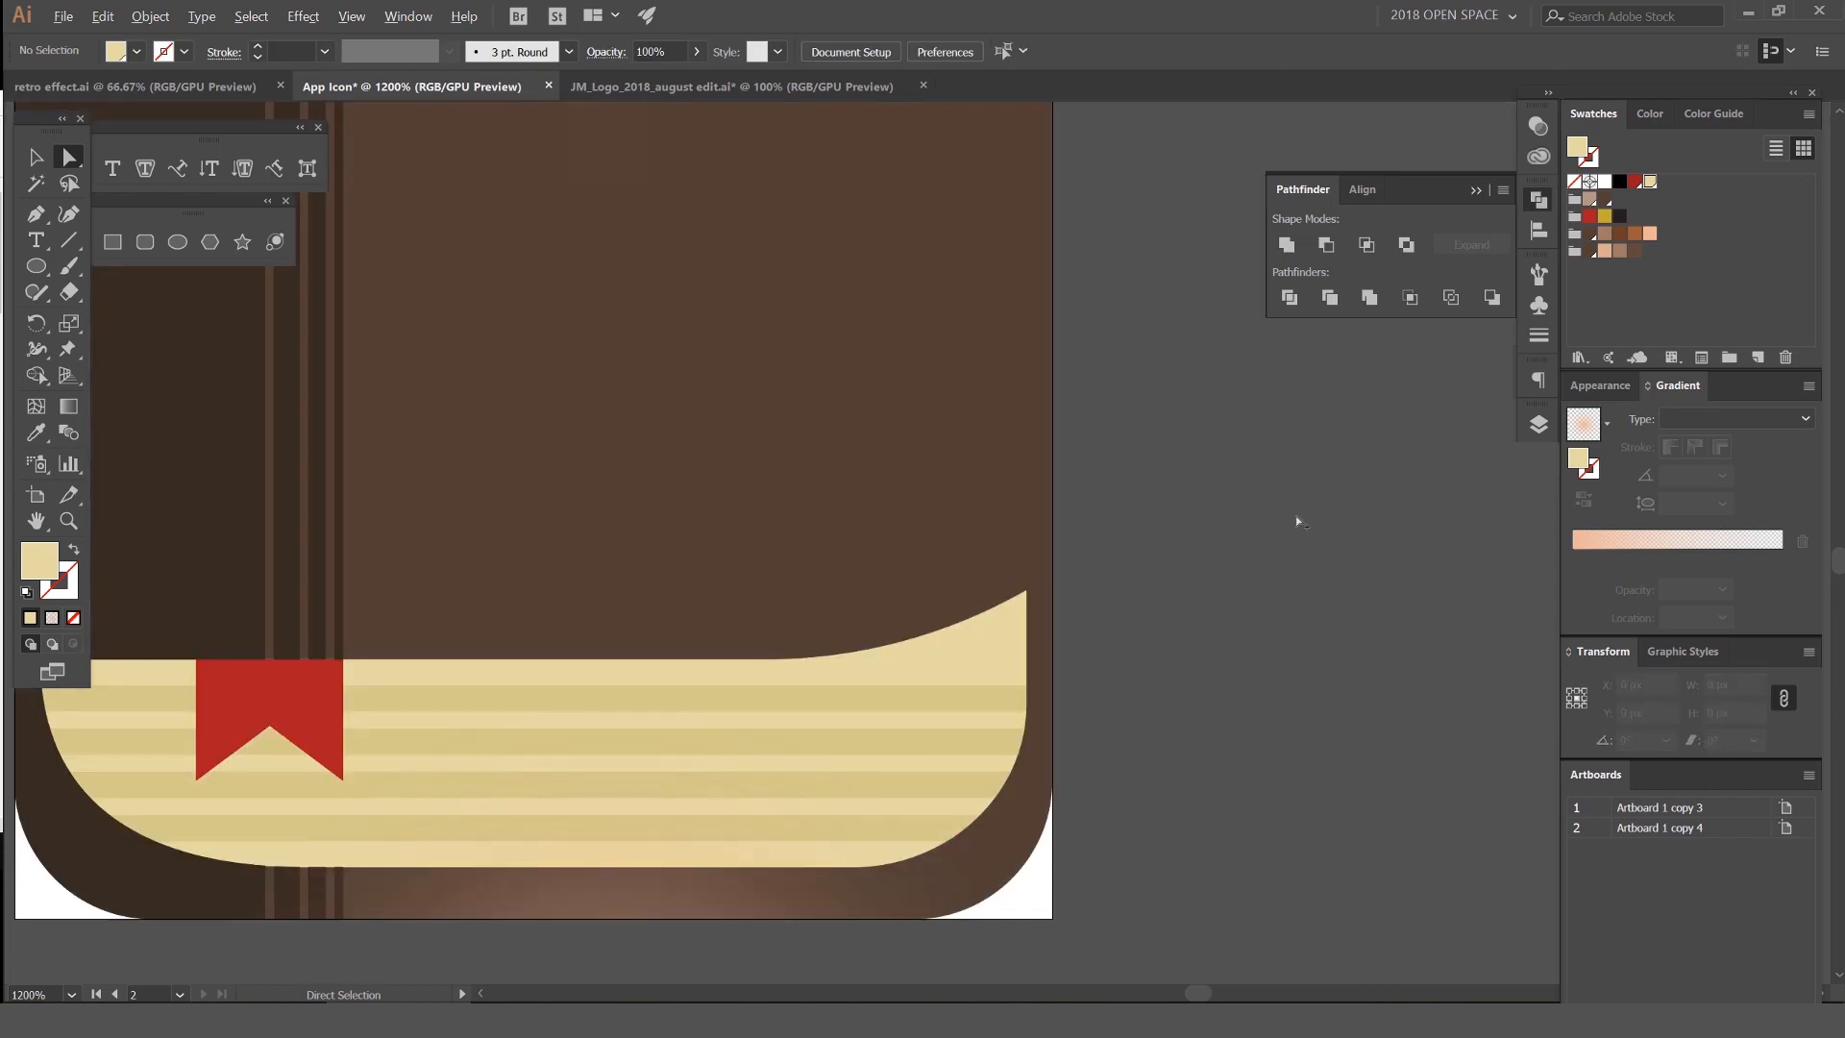
pyautogui.click(1535, 204)
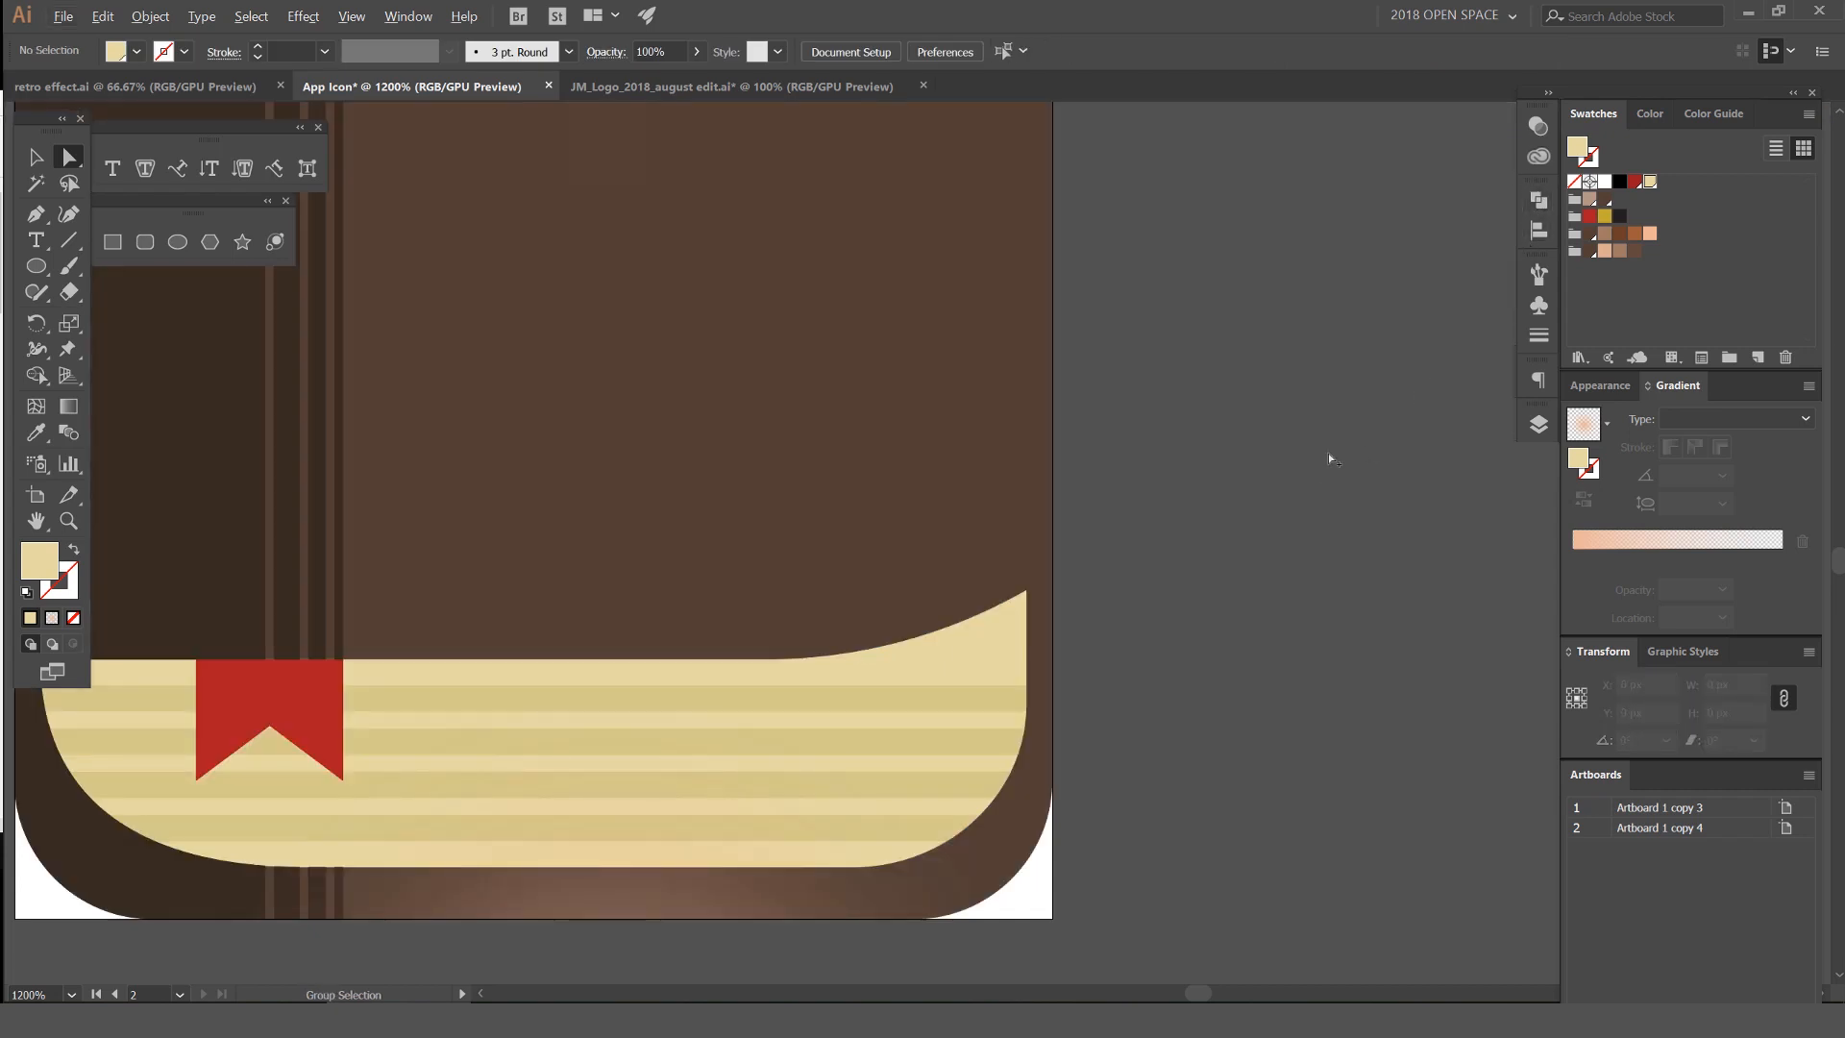
# Try drawing a curved stripe over the raised page corner with the Pen tool in the darker stripe colour
pyautogui.scroll(-1, 1209, 603)
pyautogui.scroll(-3, 1249, 576)
pyautogui.moveTo(1405, 516); pyautogui.dragTo(1300, 557)
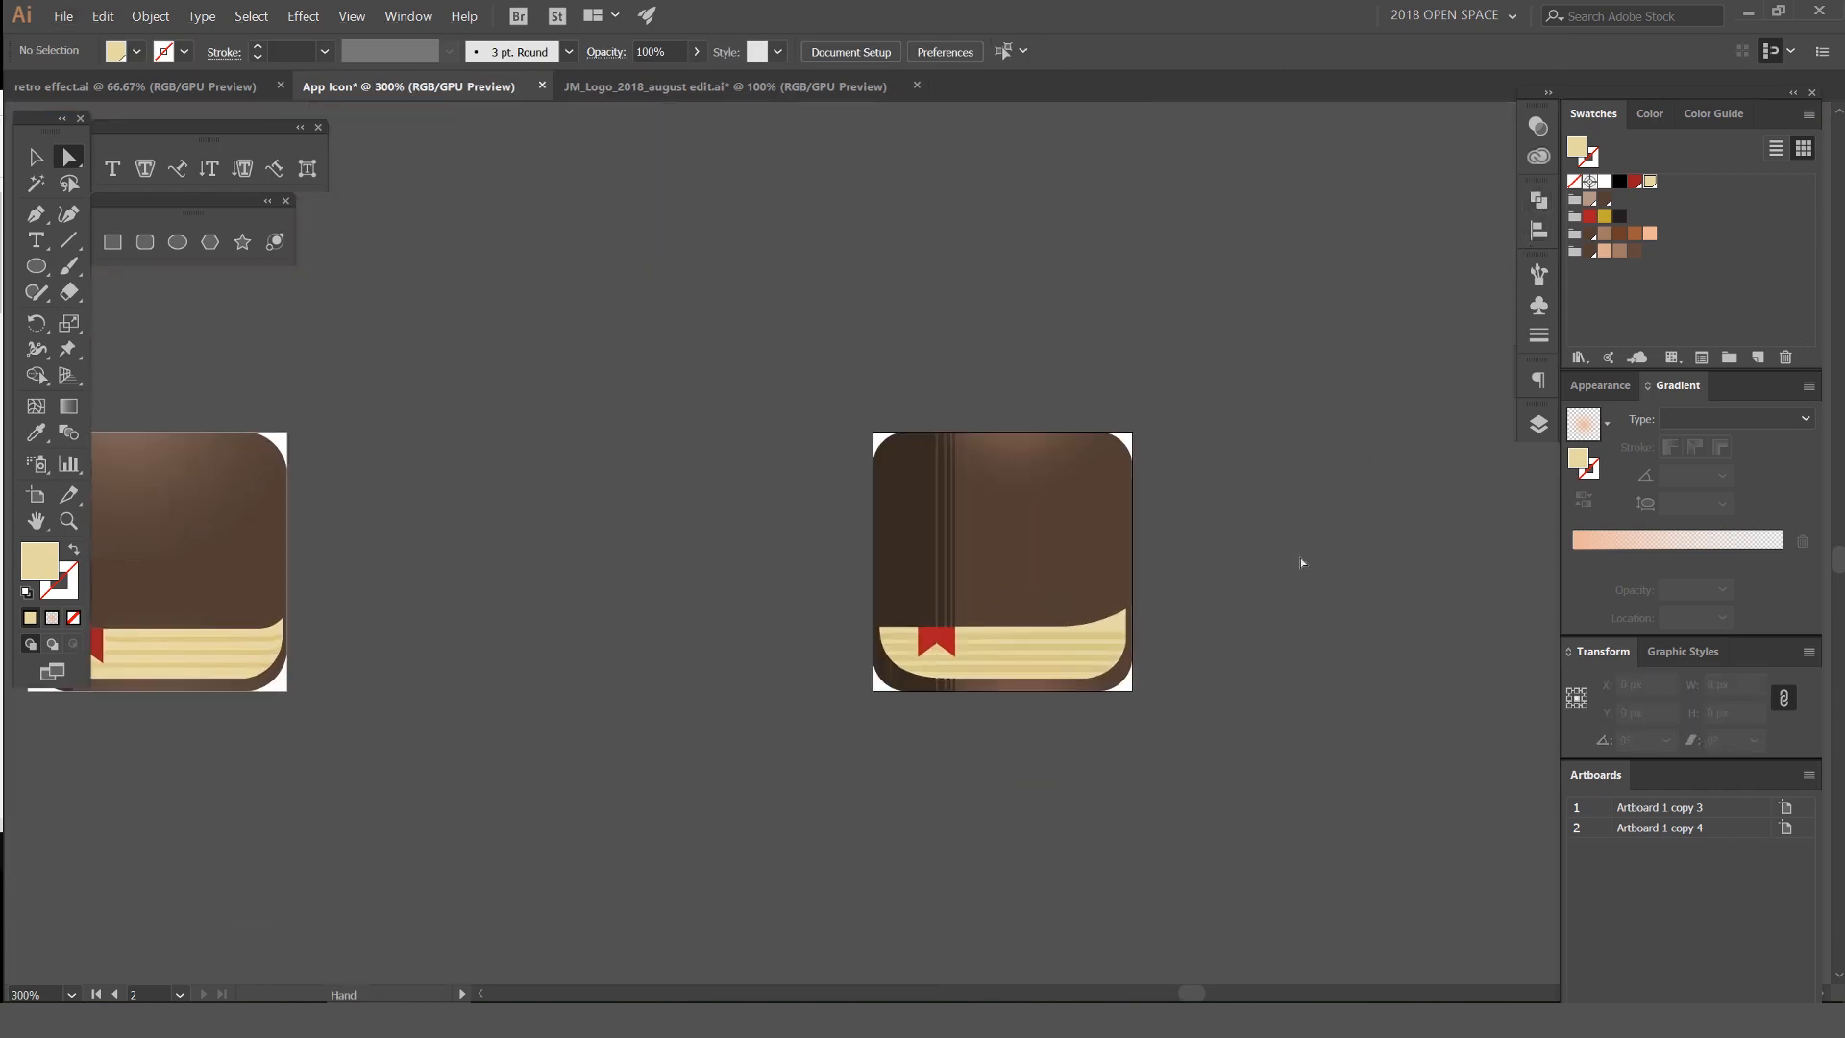
pyautogui.scroll(-1, 1254, 619)
pyautogui.scroll(4, 1246, 615)
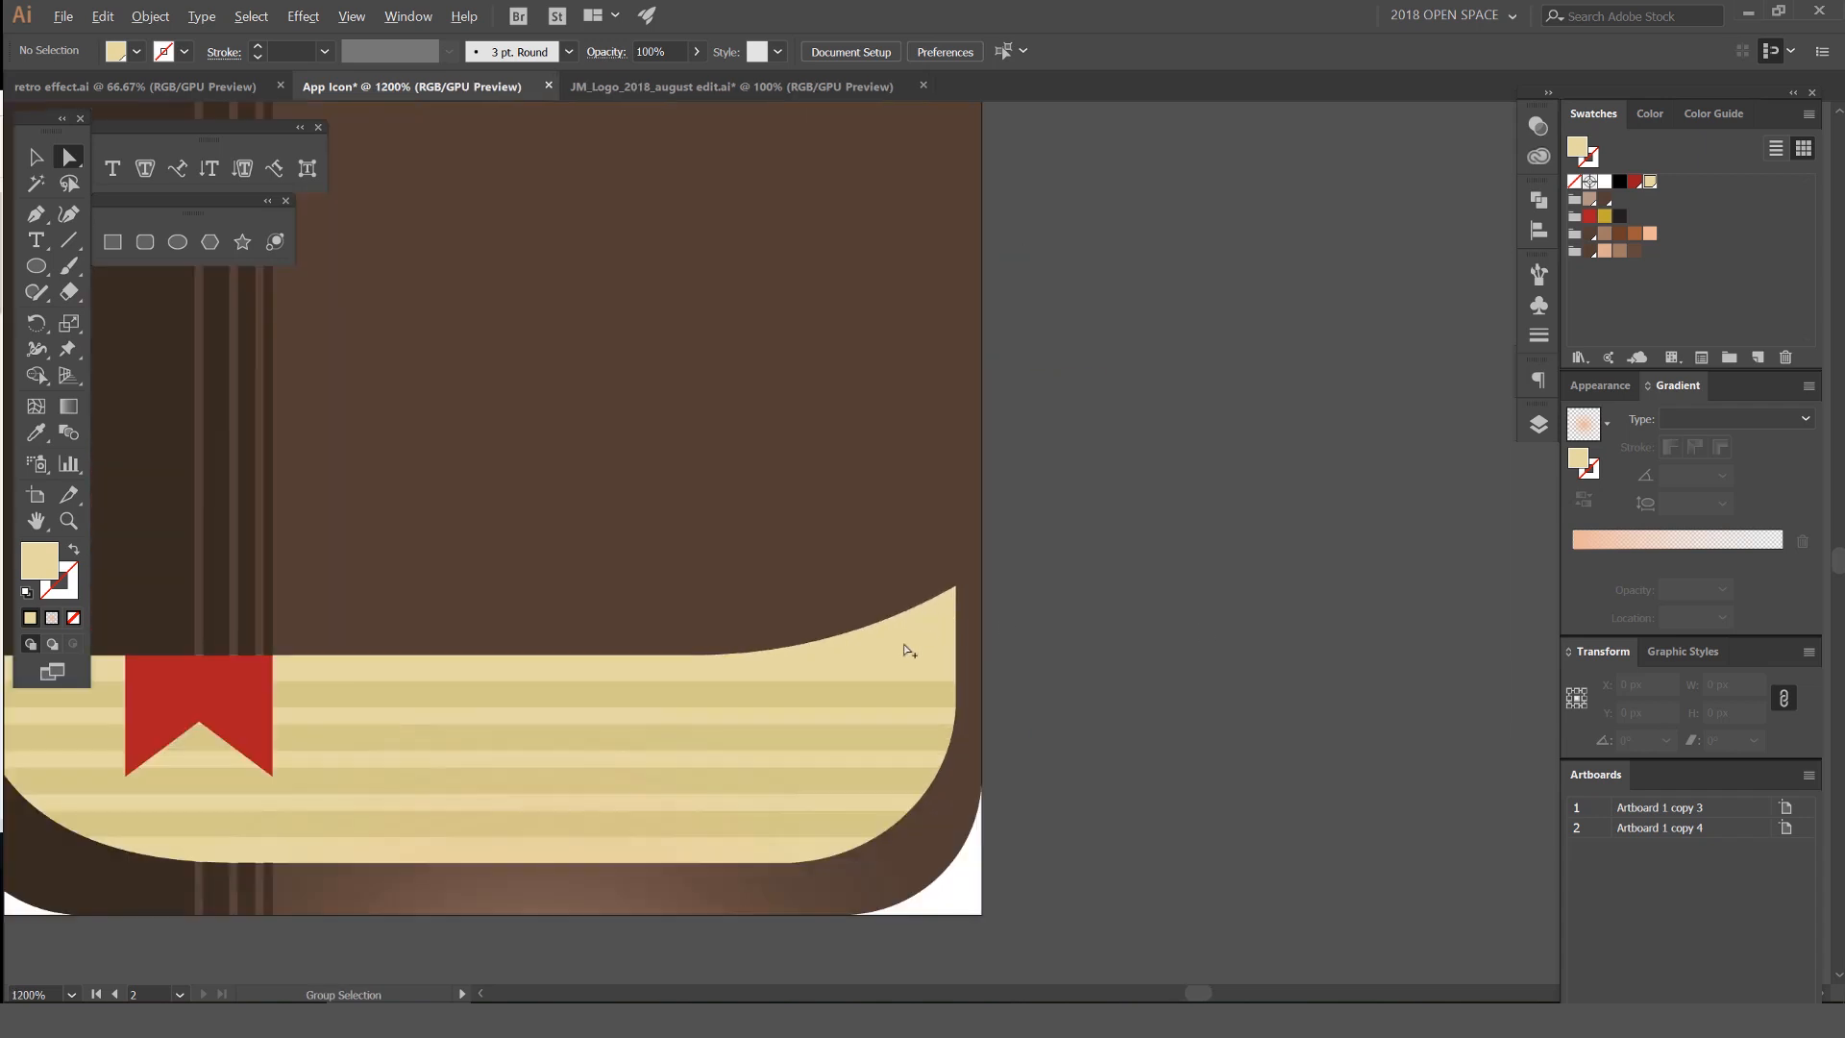
pyautogui.click(781, 701)
pyautogui.click(987, 672)
pyautogui.scroll(1, 984, 672)
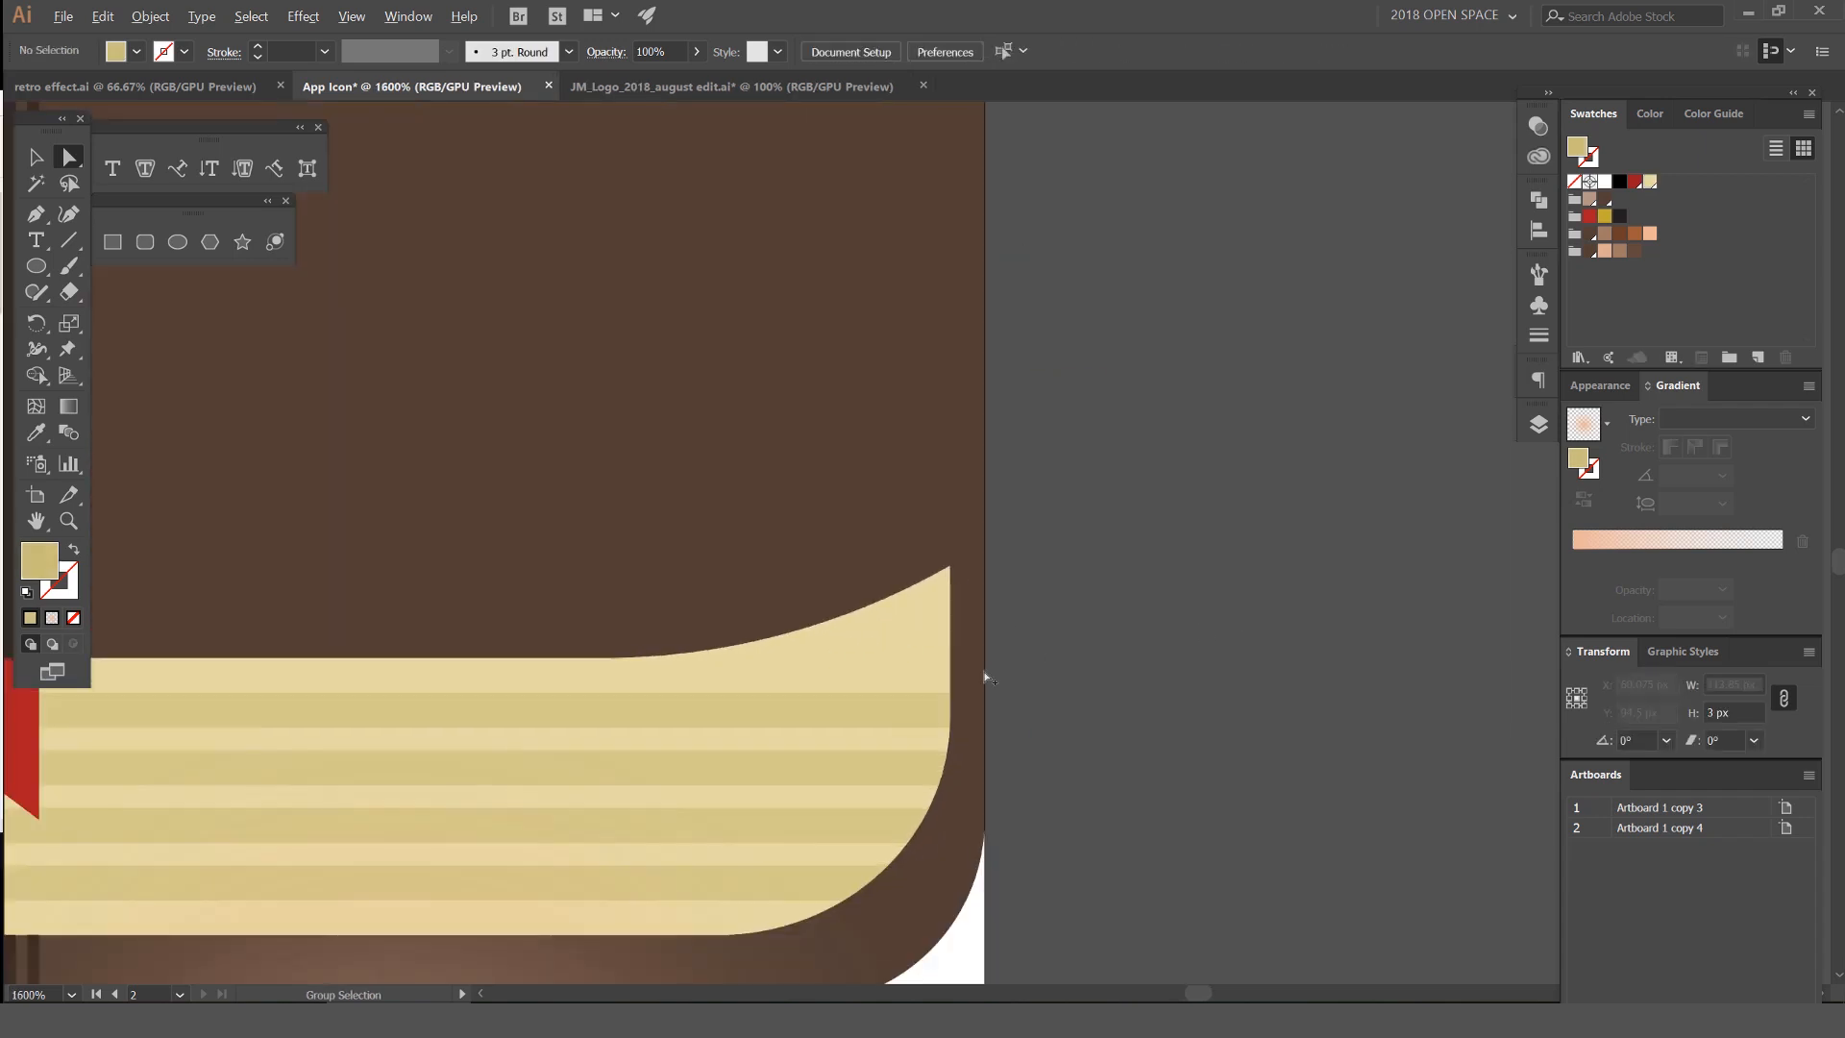
pyautogui.press('p')
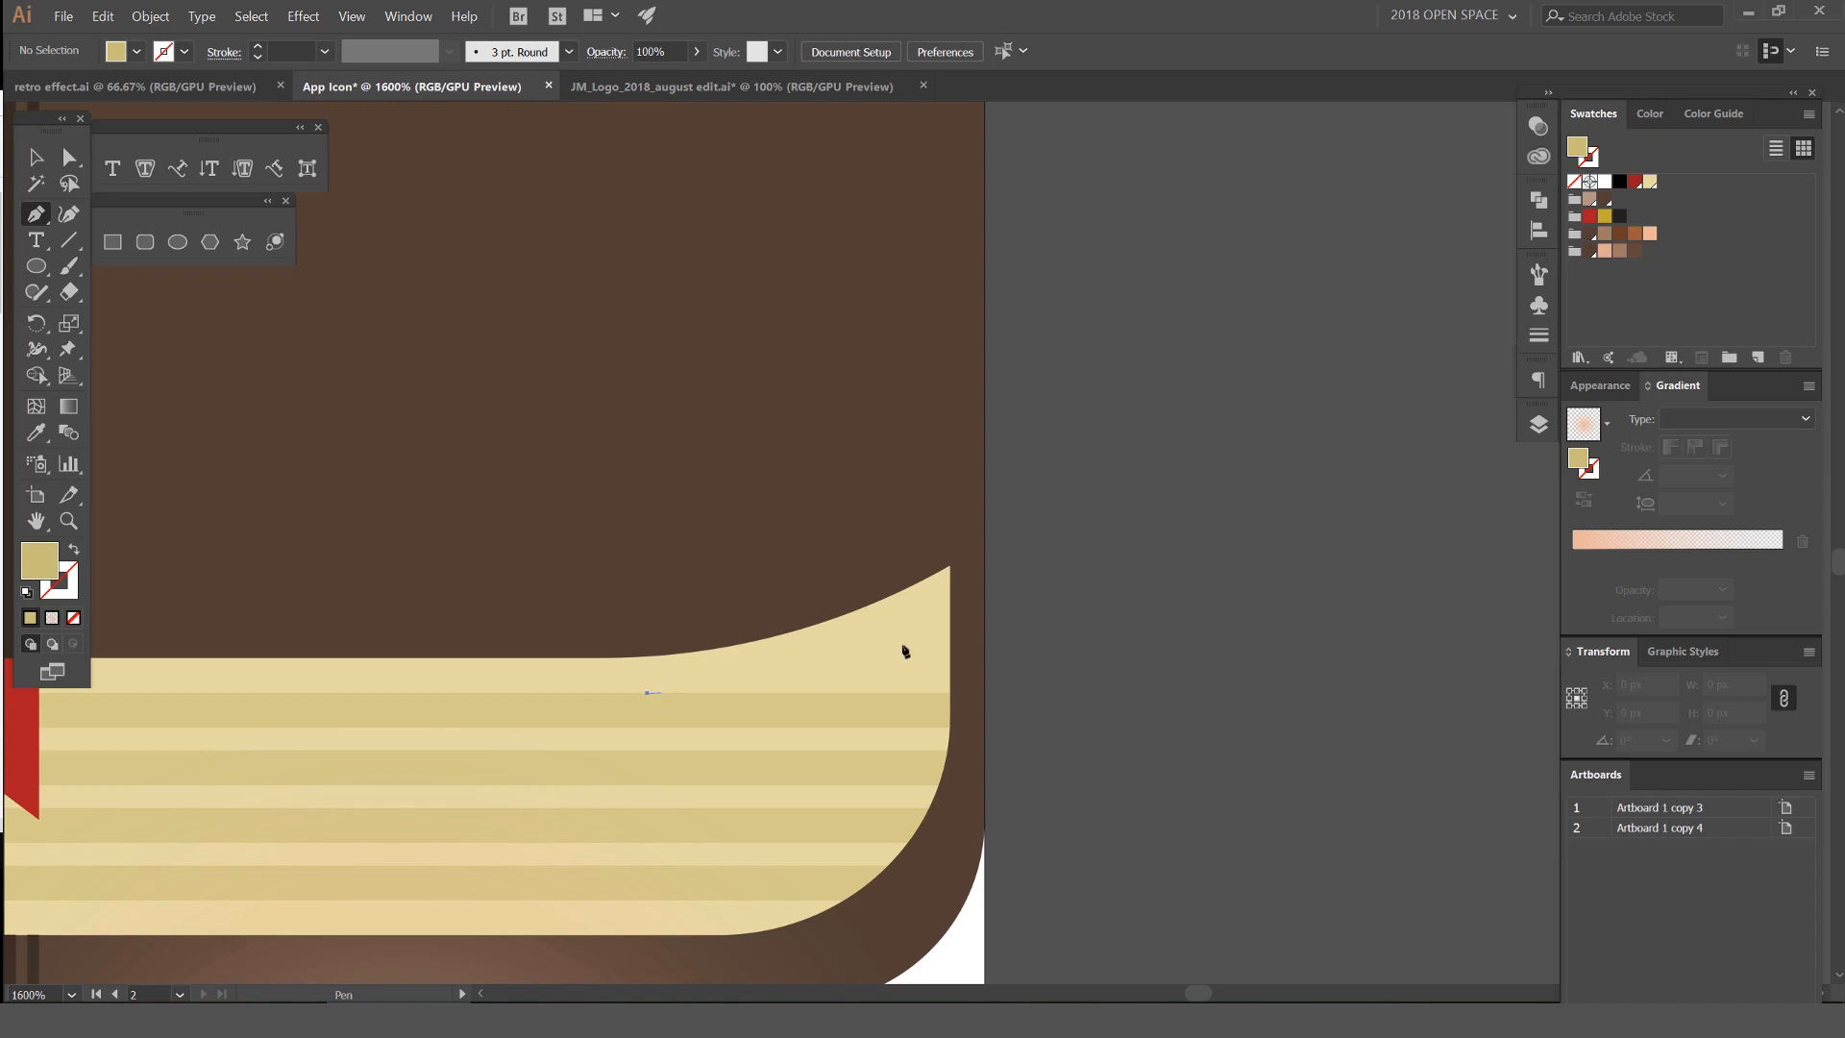
pyautogui.moveTo(1054, 555); pyautogui.dragTo(1112, 450)
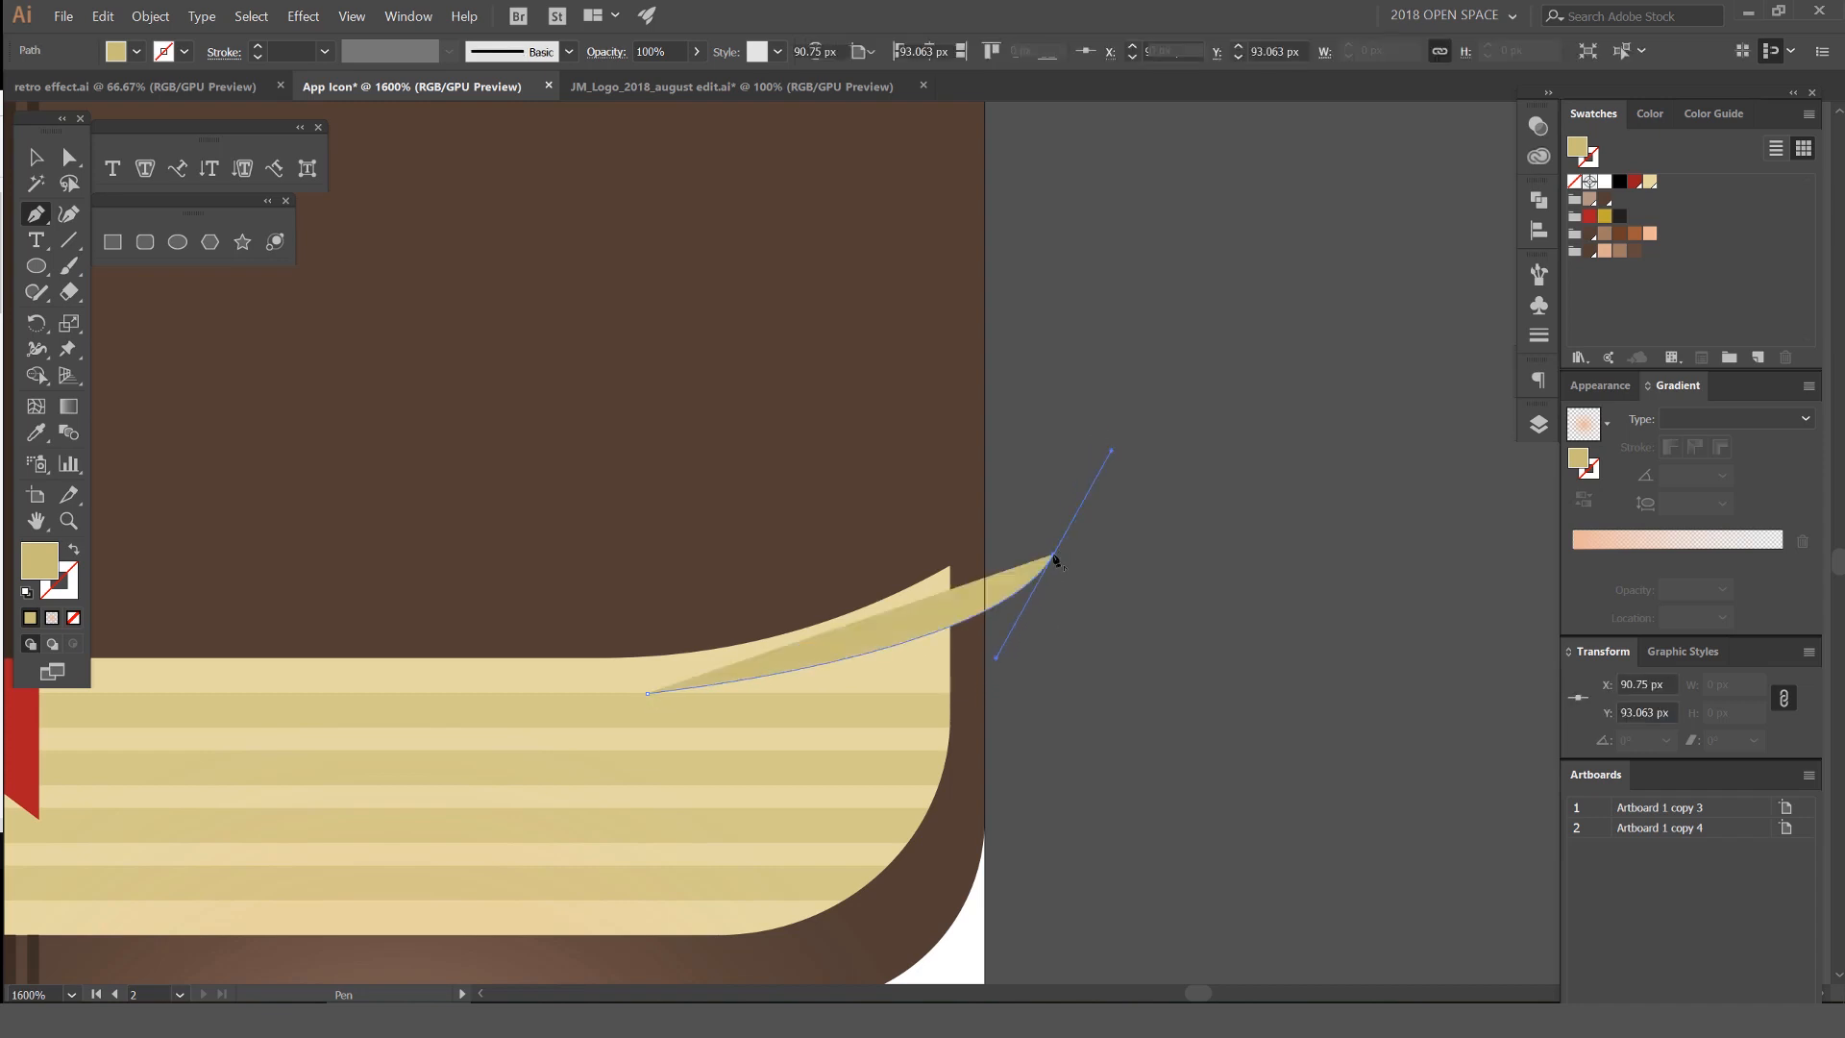
pyautogui.click(1054, 556)
pyautogui.click(950, 727)
pyautogui.click(708, 727)
pyautogui.click(649, 694)
# Try combining the curved shape with the adjoining page stripe using Shape Builder, and undo the attempt and the drawn shape
pyautogui.press('v')
pyautogui.keyDown('shift'); pyautogui.click(609, 711); pyautogui.keyUp('shift')
pyautogui.hotkey('shift', 'm')
pyautogui.press('v')
pyautogui.hotkey('ctrl', 'z')
pyautogui.hotkey('ctrl', 'z')
pyautogui.hotkey('ctrl', 'z')
pyautogui.hotkey('ctrl', 'z')
pyautogui.hotkey('ctrl', 'z')
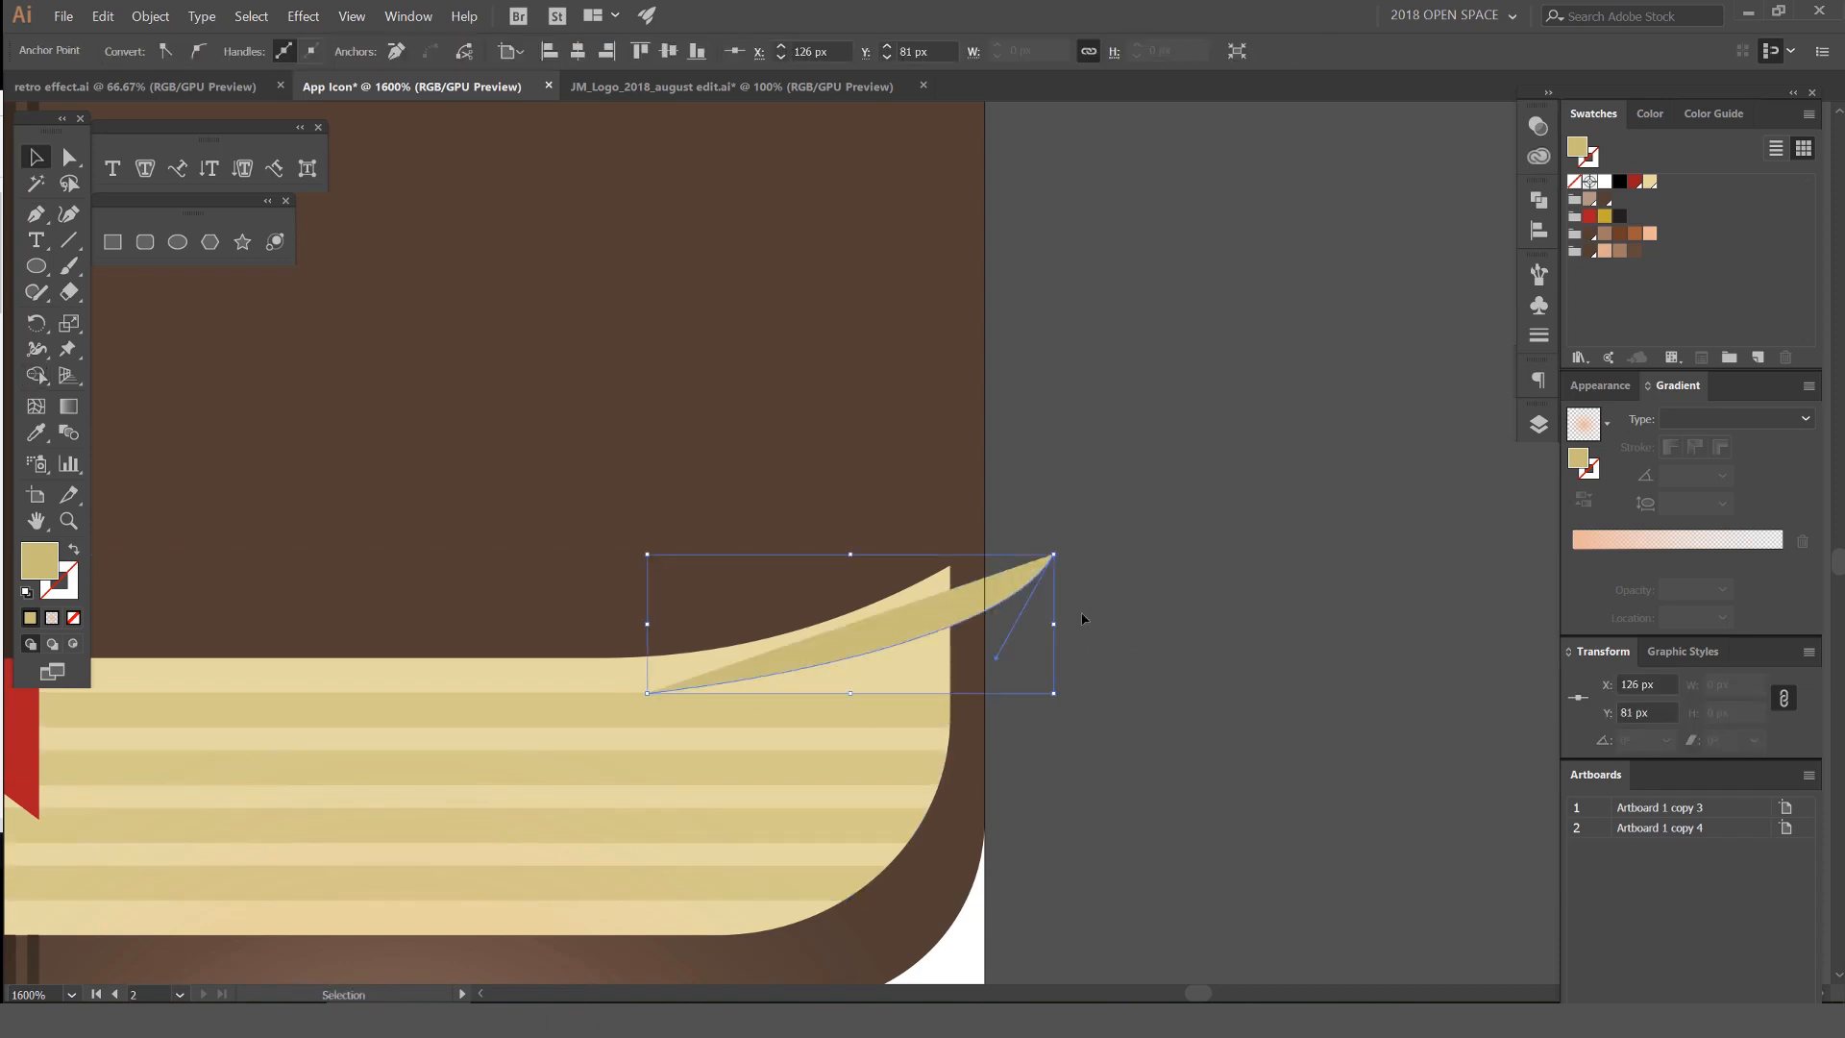
# Examine the recreated book icon side by side with the reference icon
pyautogui.click(1083, 618)
pyautogui.hotkey('ctrl', '-')
pyautogui.hotkey('ctrl', '-')
pyautogui.hotkey('ctrl', '-')
pyautogui.hotkey('ctrl', '-')
pyautogui.hotkey('ctrl', '-')
pyautogui.hotkey('ctrl', '-')
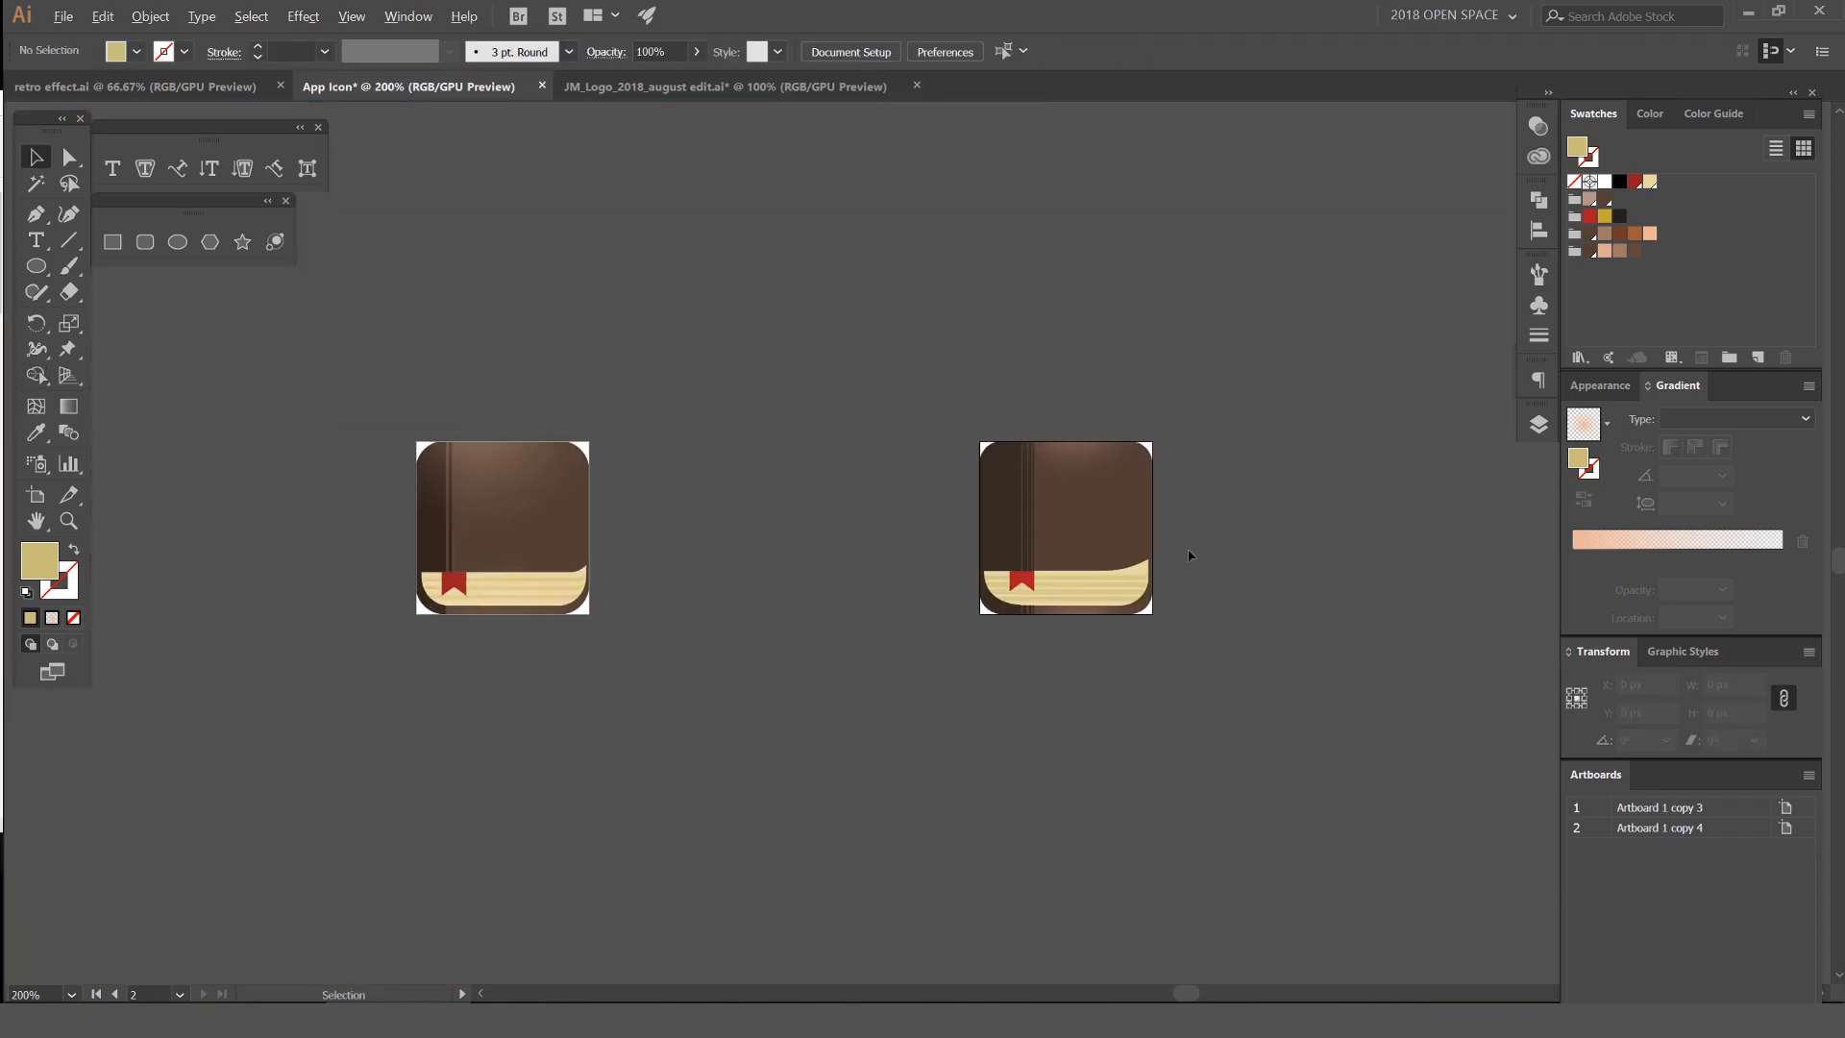
pyautogui.scroll(1, 1251, 525)
pyautogui.moveTo(1347, 516); pyautogui.dragTo(1116, 528)
pyautogui.scroll(-1, 1307, 521)
pyautogui.scroll(1, 1118, 524)
pyautogui.moveTo(615, 730); pyautogui.dragTo(956, 542)
pyautogui.click(759, 331)
# Add a text object reading STORYBOOK in MatrixBold beside the book icon
pyautogui.hotkey('shift', 'o')
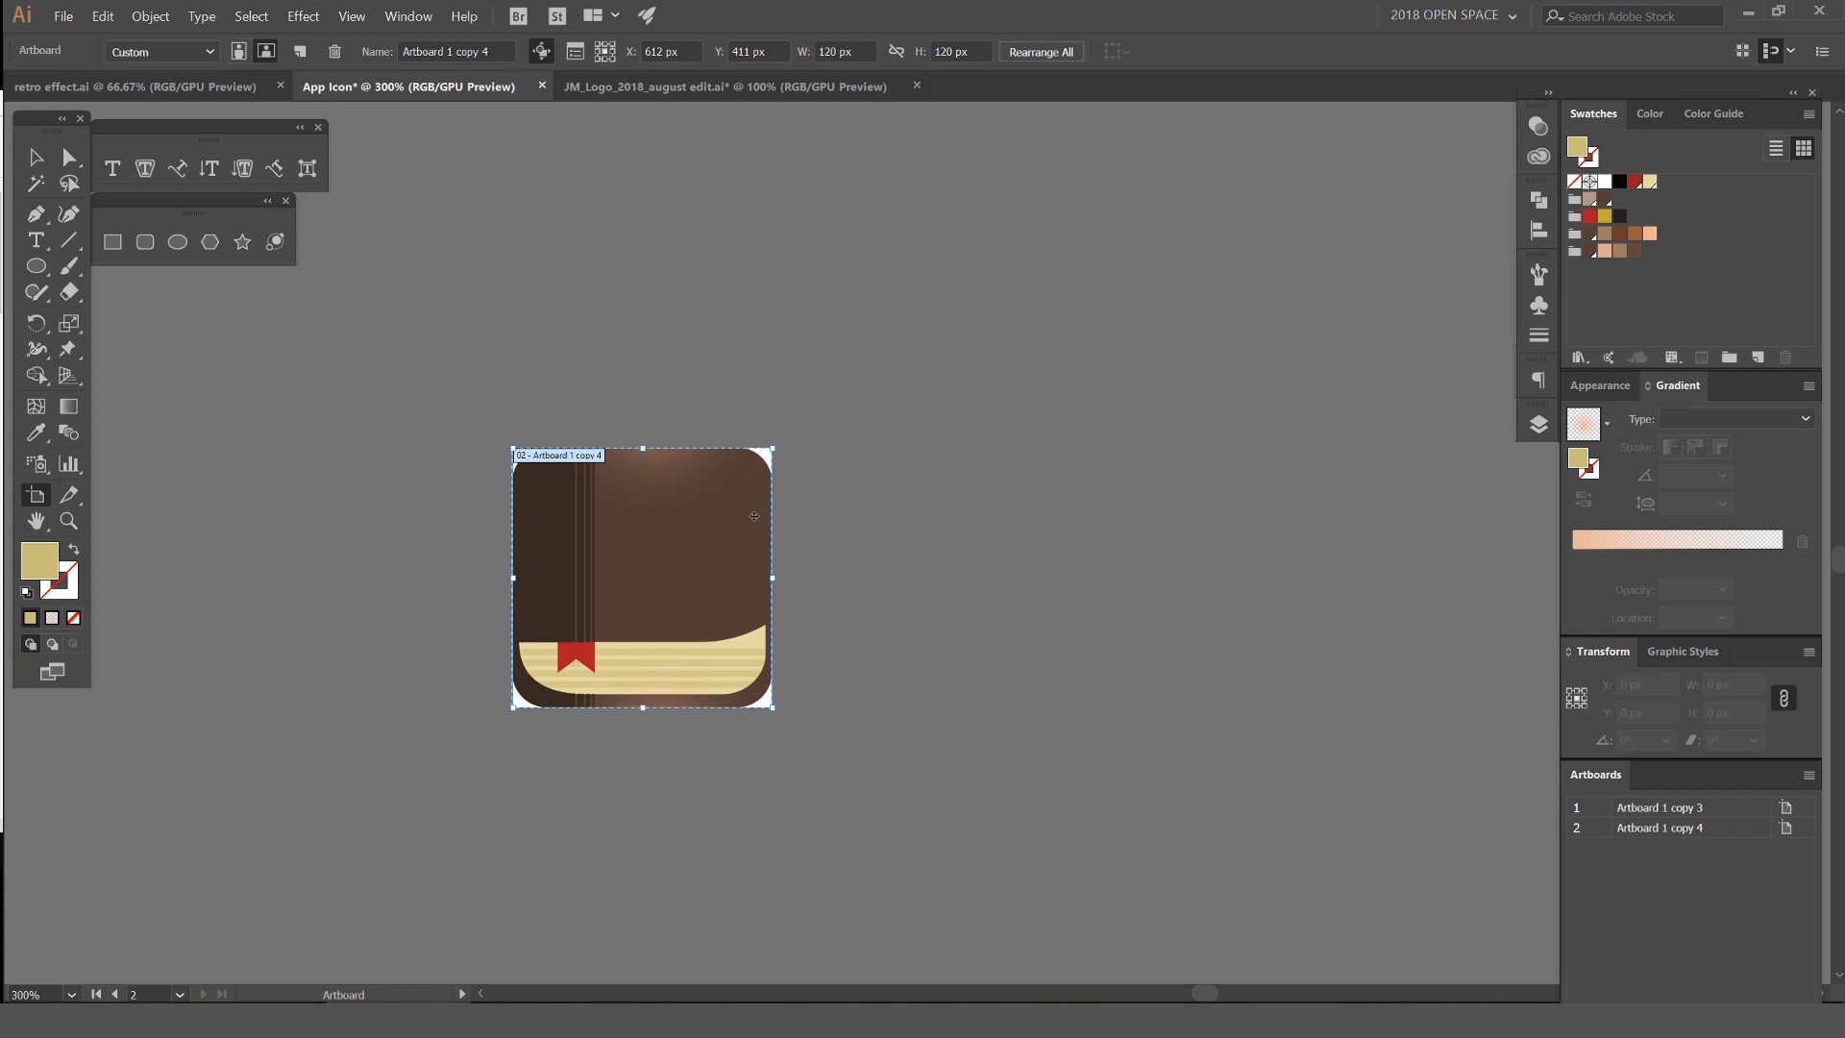
pyautogui.press('t')
pyautogui.click(899, 525)
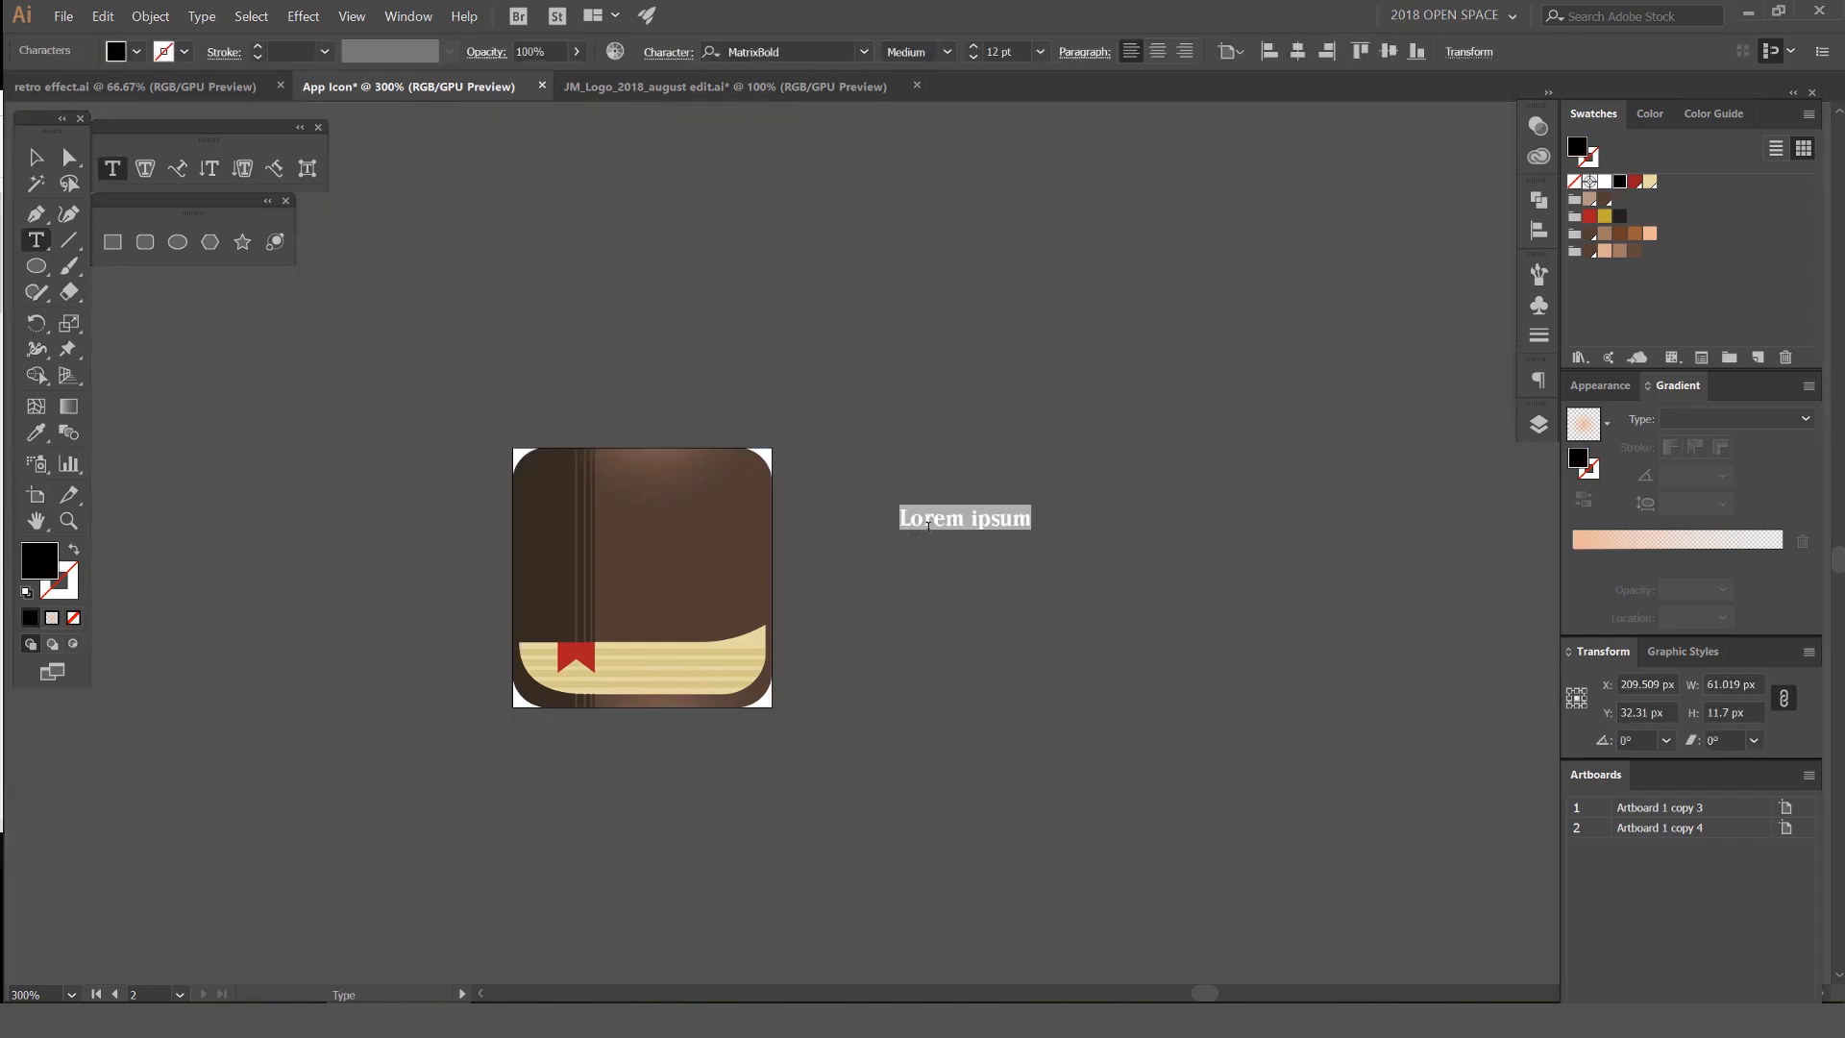
pyautogui.write('STOR')
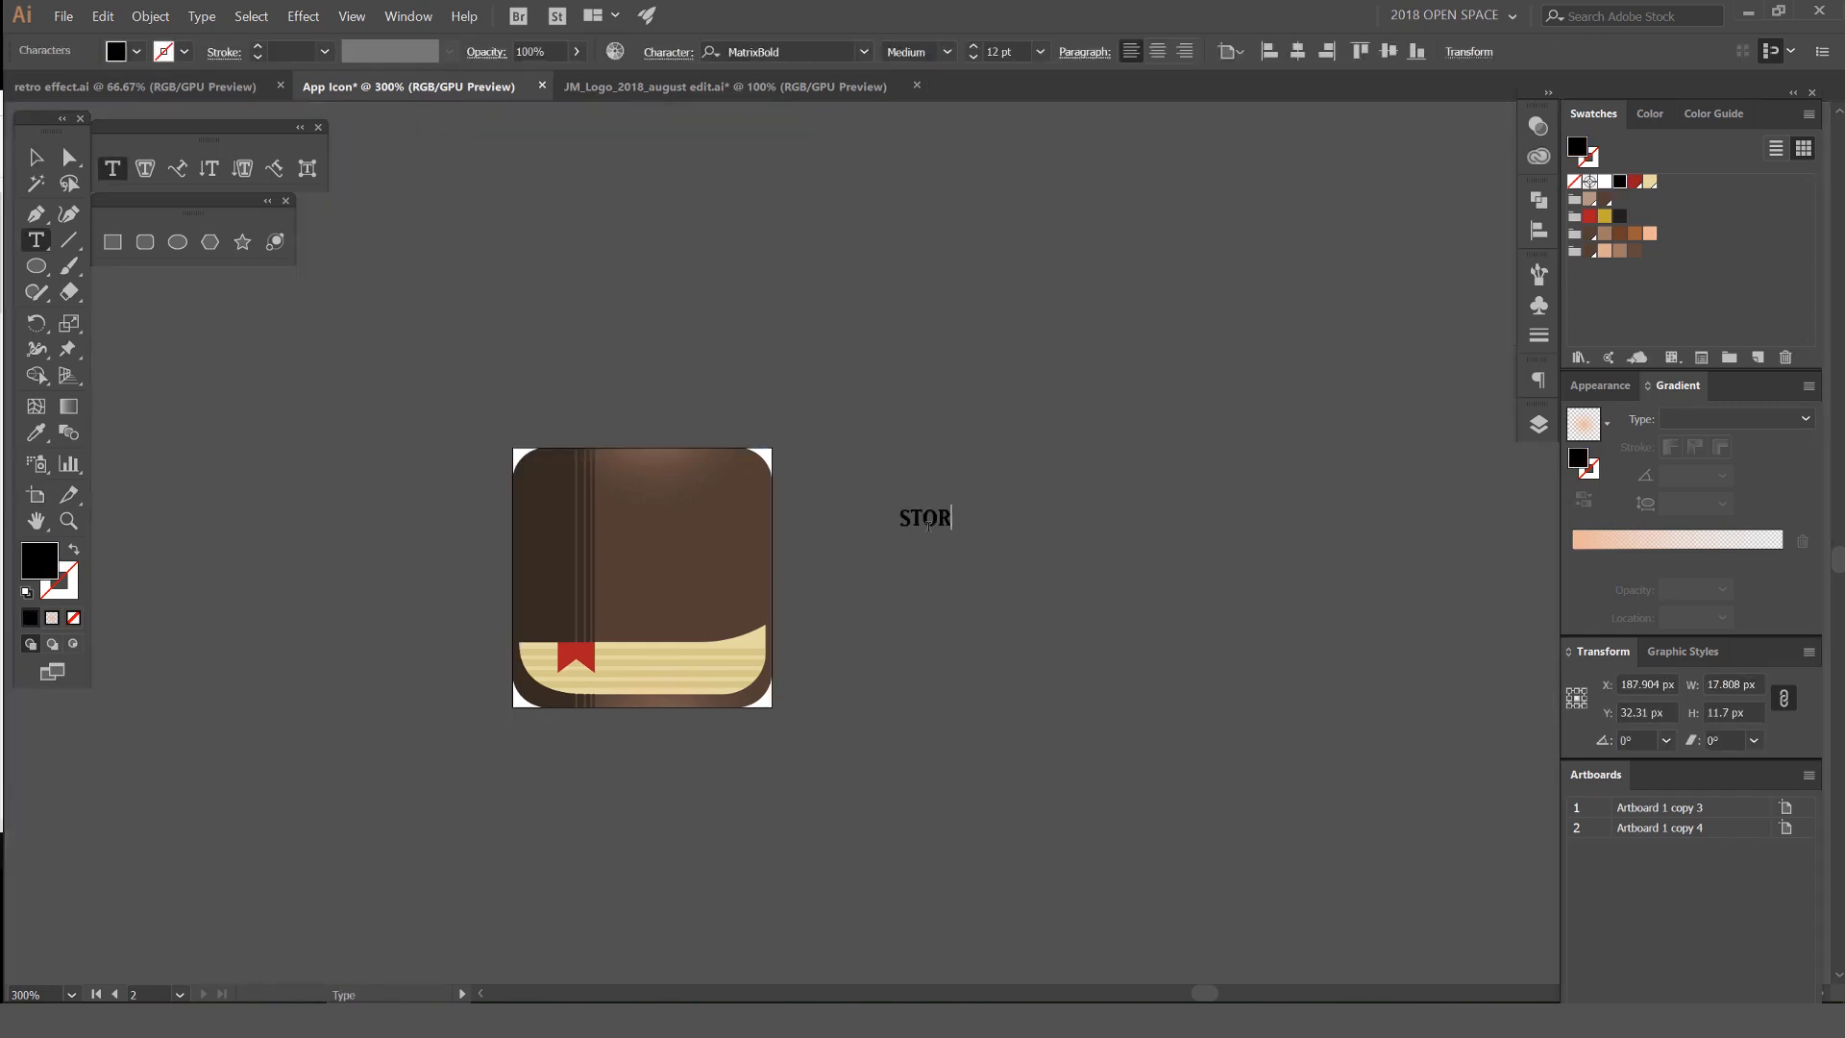
pyautogui.write('YBOOKD')
pyautogui.press('Escape')
pyautogui.doubleClick(1004, 524)
pyautogui.press('BackSpace')
pyautogui.press('Escape')
# Fill the STORYBOOK title with white and place it on the brown cover
pyautogui.click(1605, 180)
pyautogui.click(1173, 462)
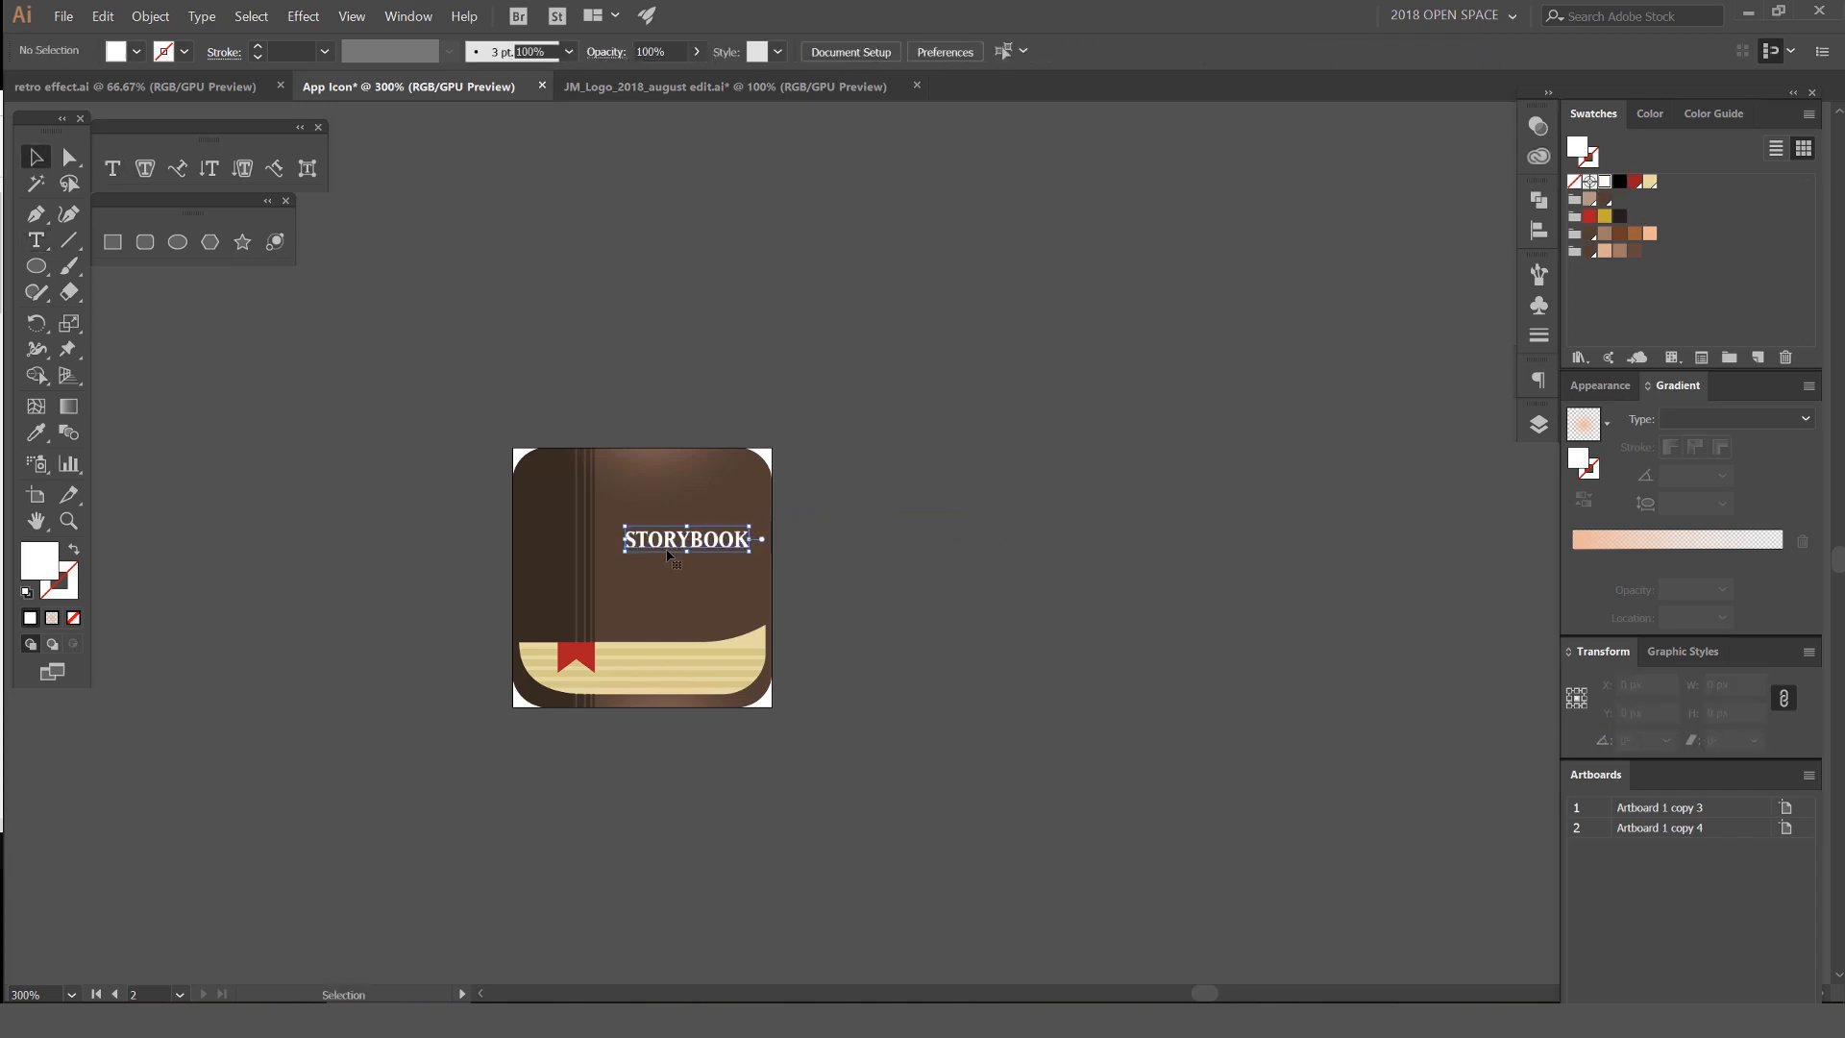
pyautogui.moveTo(672, 550); pyautogui.dragTo(672, 549)
# Break the title into two lines, STORY and BOOK, and tighten its line spacing
pyautogui.scroll(3, 654, 551)
pyautogui.doubleClick(766, 524)
pyautogui.press('Return')
pyautogui.press('Escape')
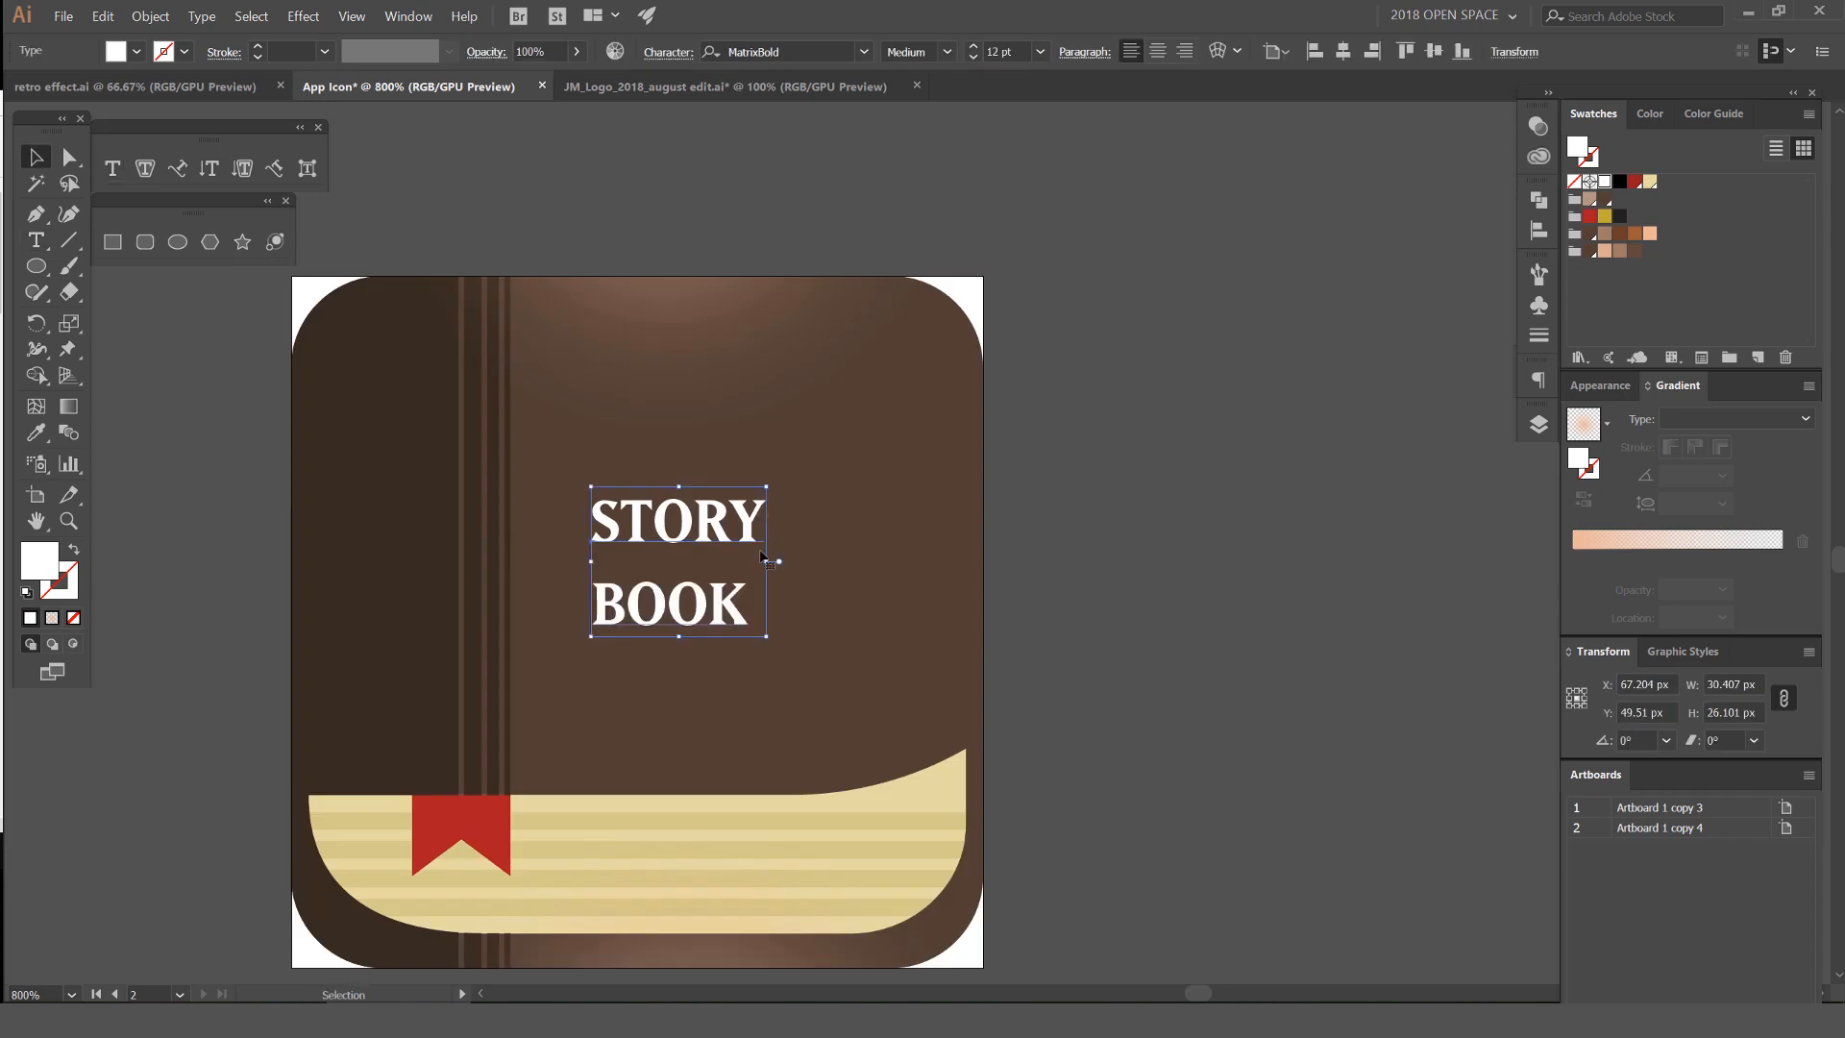
pyautogui.hotkey('alt', 'Up')
pyautogui.hotkey('alt', 'Up')
pyautogui.hotkey('alt', 'Up')
# Scale up the two-line title, reposition it on the cover, and tighten its line spacing further
pyautogui.moveTo(766, 487); pyautogui.dragTo(908, 384)
pyautogui.moveTo(800, 454); pyautogui.dragTo(790, 502)
pyautogui.click(1120, 444)
pyautogui.scroll(-3, 1121, 445)
pyautogui.scroll(3, 954, 480)
pyautogui.click(975, 479)
pyautogui.hotkey('alt', 'Up')
pyautogui.scroll(-3, 1272, 343)
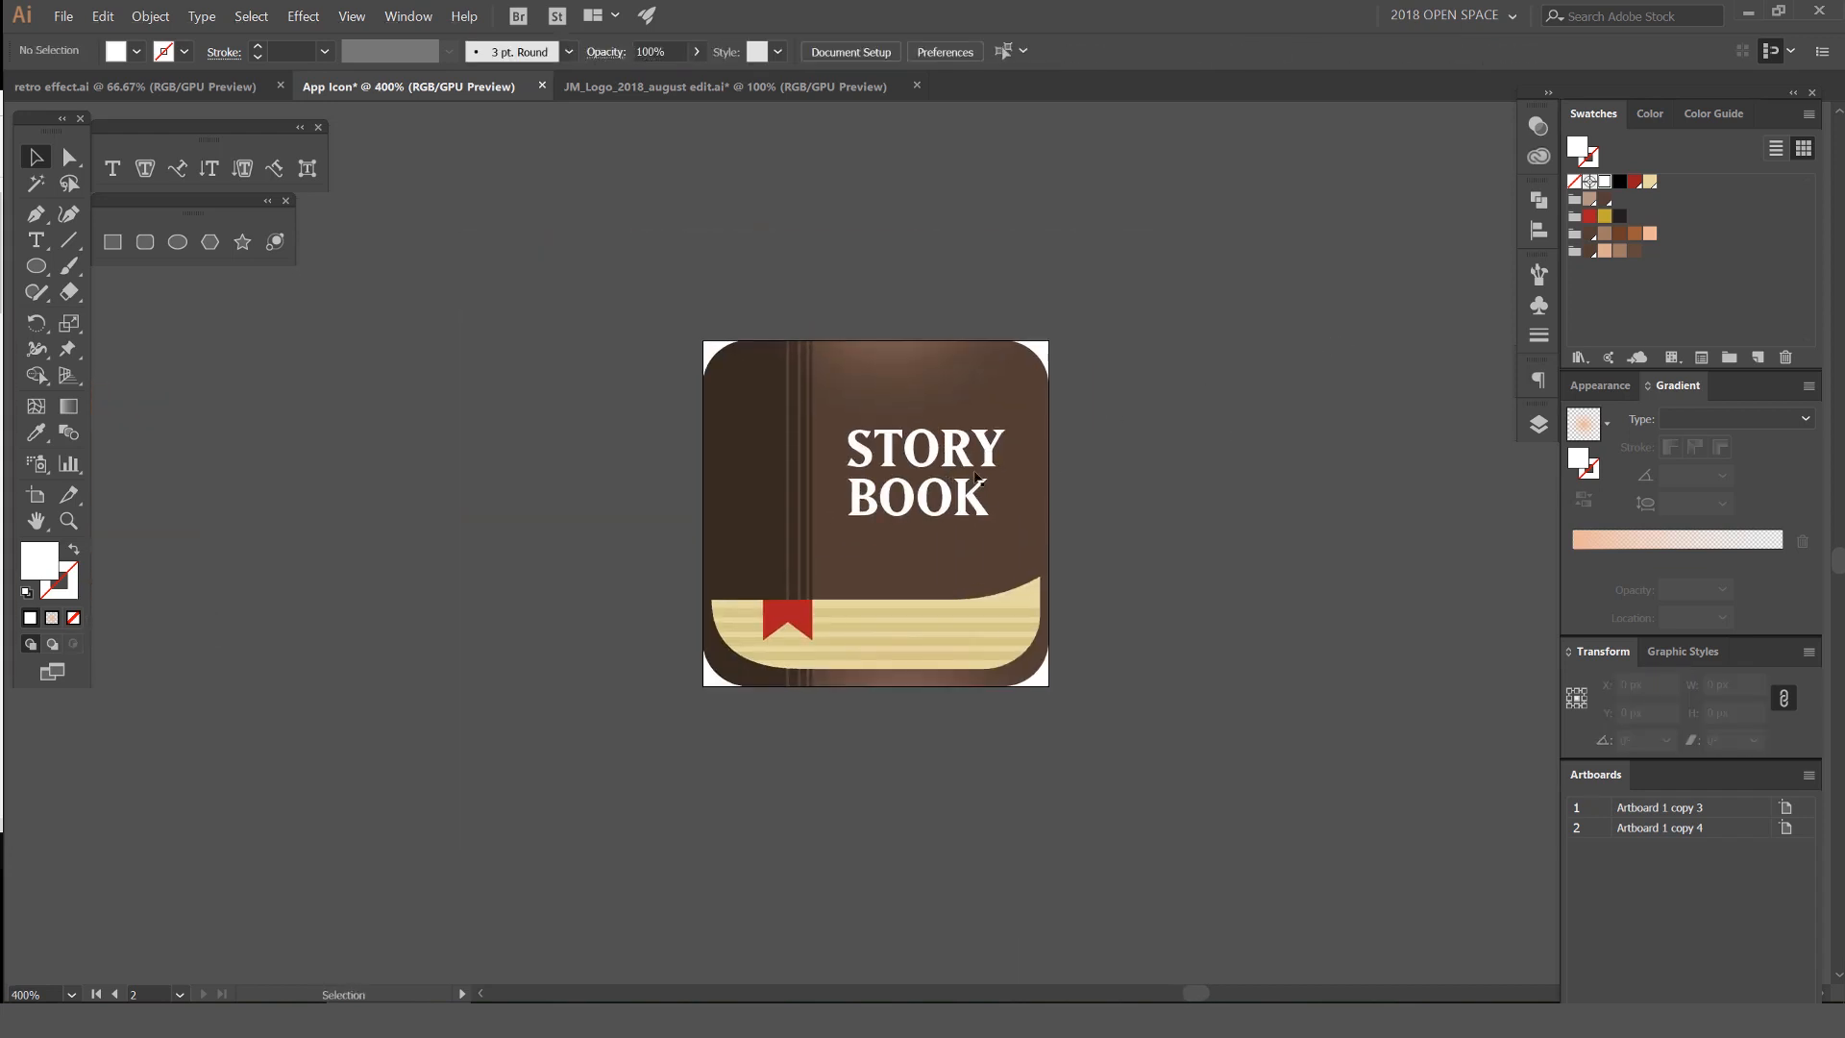
# Enlarge the title to about 23.68 pt, 60 px wide, and position it around X 79 px, Y 43 px on the cover
pyautogui.moveTo(1026, 400); pyautogui.dragTo(1044, 389)
pyautogui.click(1119, 443)
pyautogui.hotkey('ctrl', 'z')
pyautogui.moveTo(976, 454); pyautogui.dragTo(987, 442)
pyautogui.moveTo(858, 514); pyautogui.dragTo(844, 526)
pyautogui.scroll(1, 1040, 458)
pyautogui.click(1132, 407)
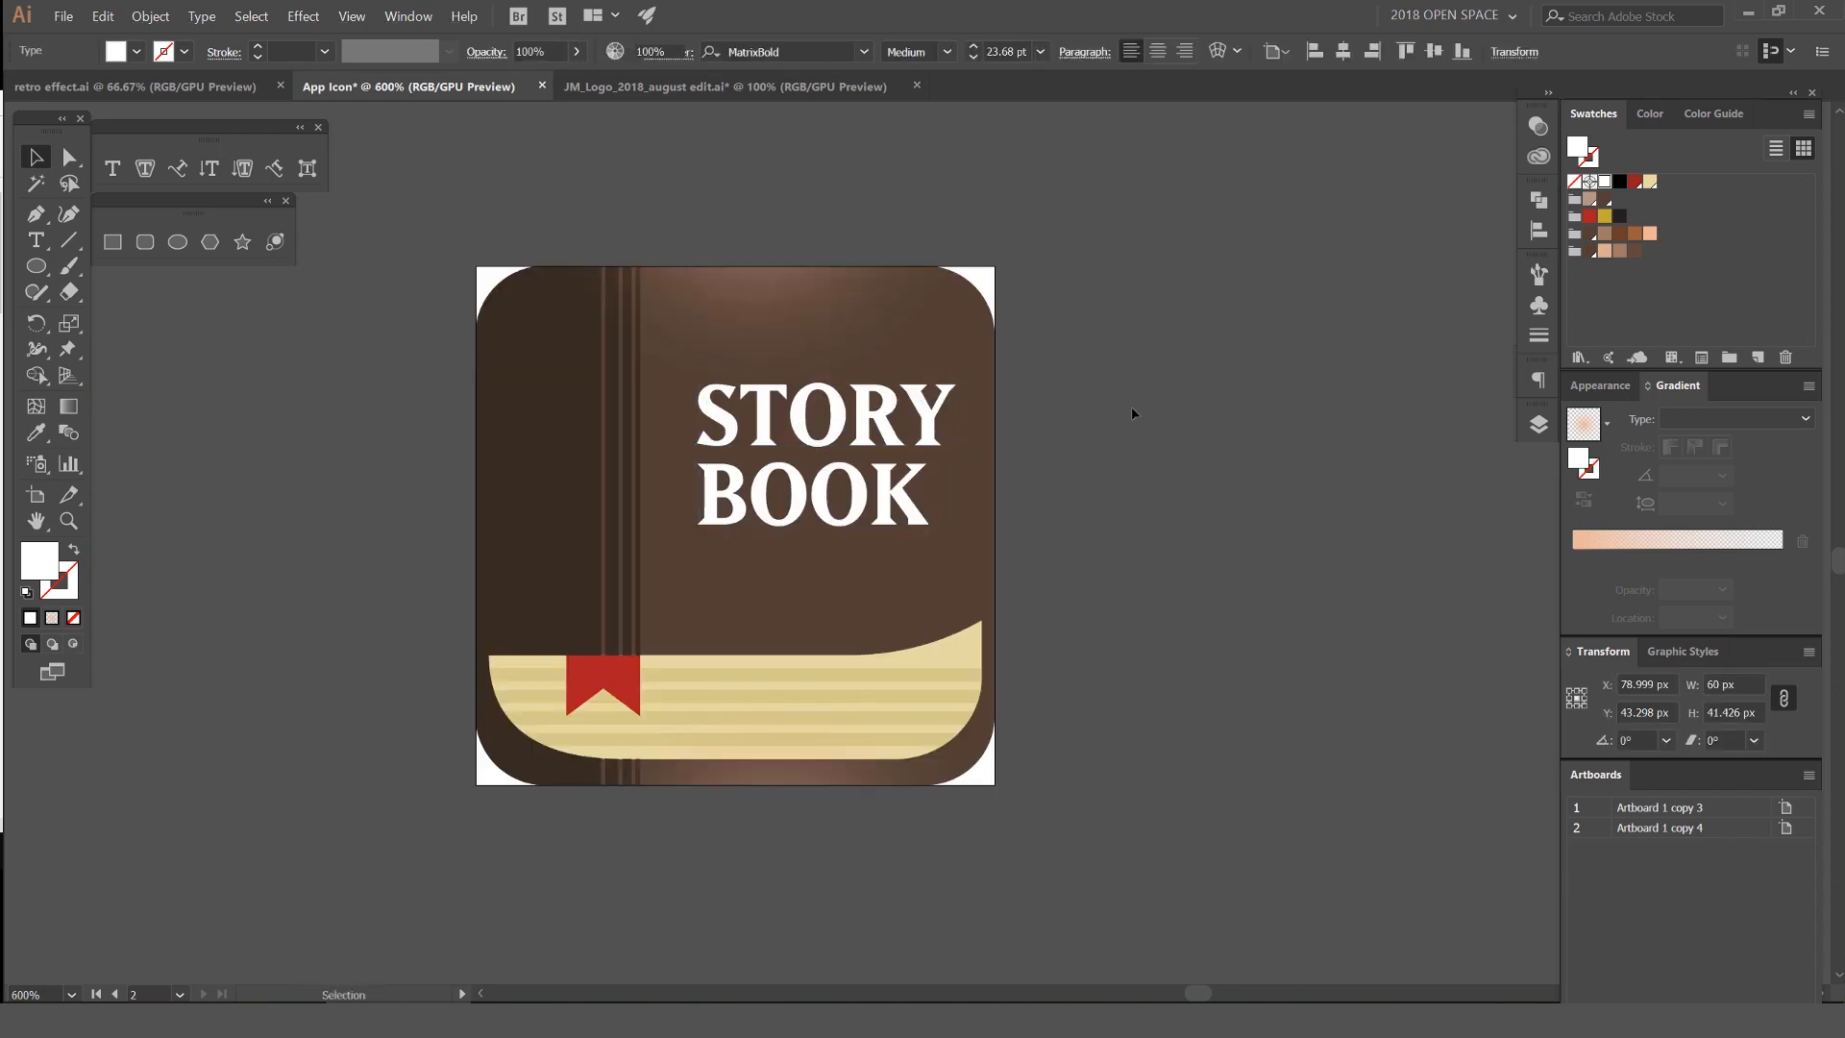
pyautogui.scroll(-3, 1132, 406)
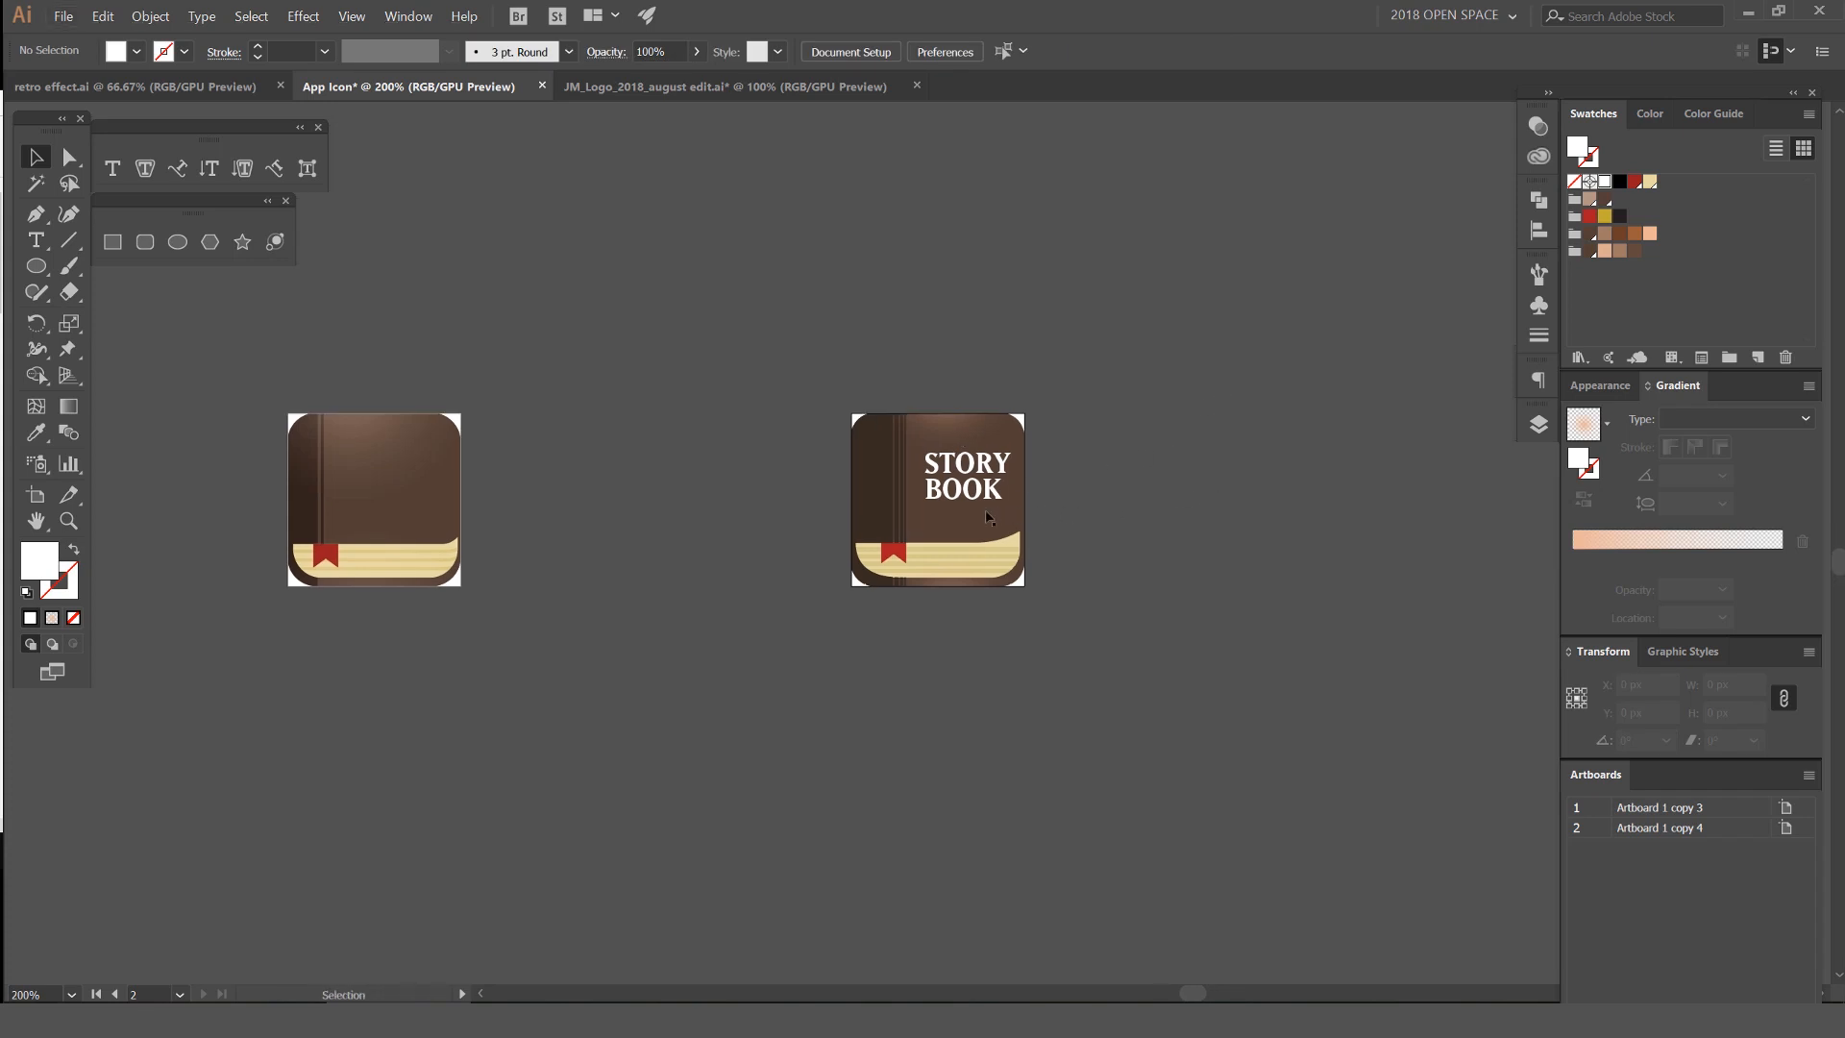
# Open Export for Screens and limit the export to artboard 2, the cover with the STORY BOOK title
pyautogui.click(987, 519)
pyautogui.scroll(1, 989, 514)
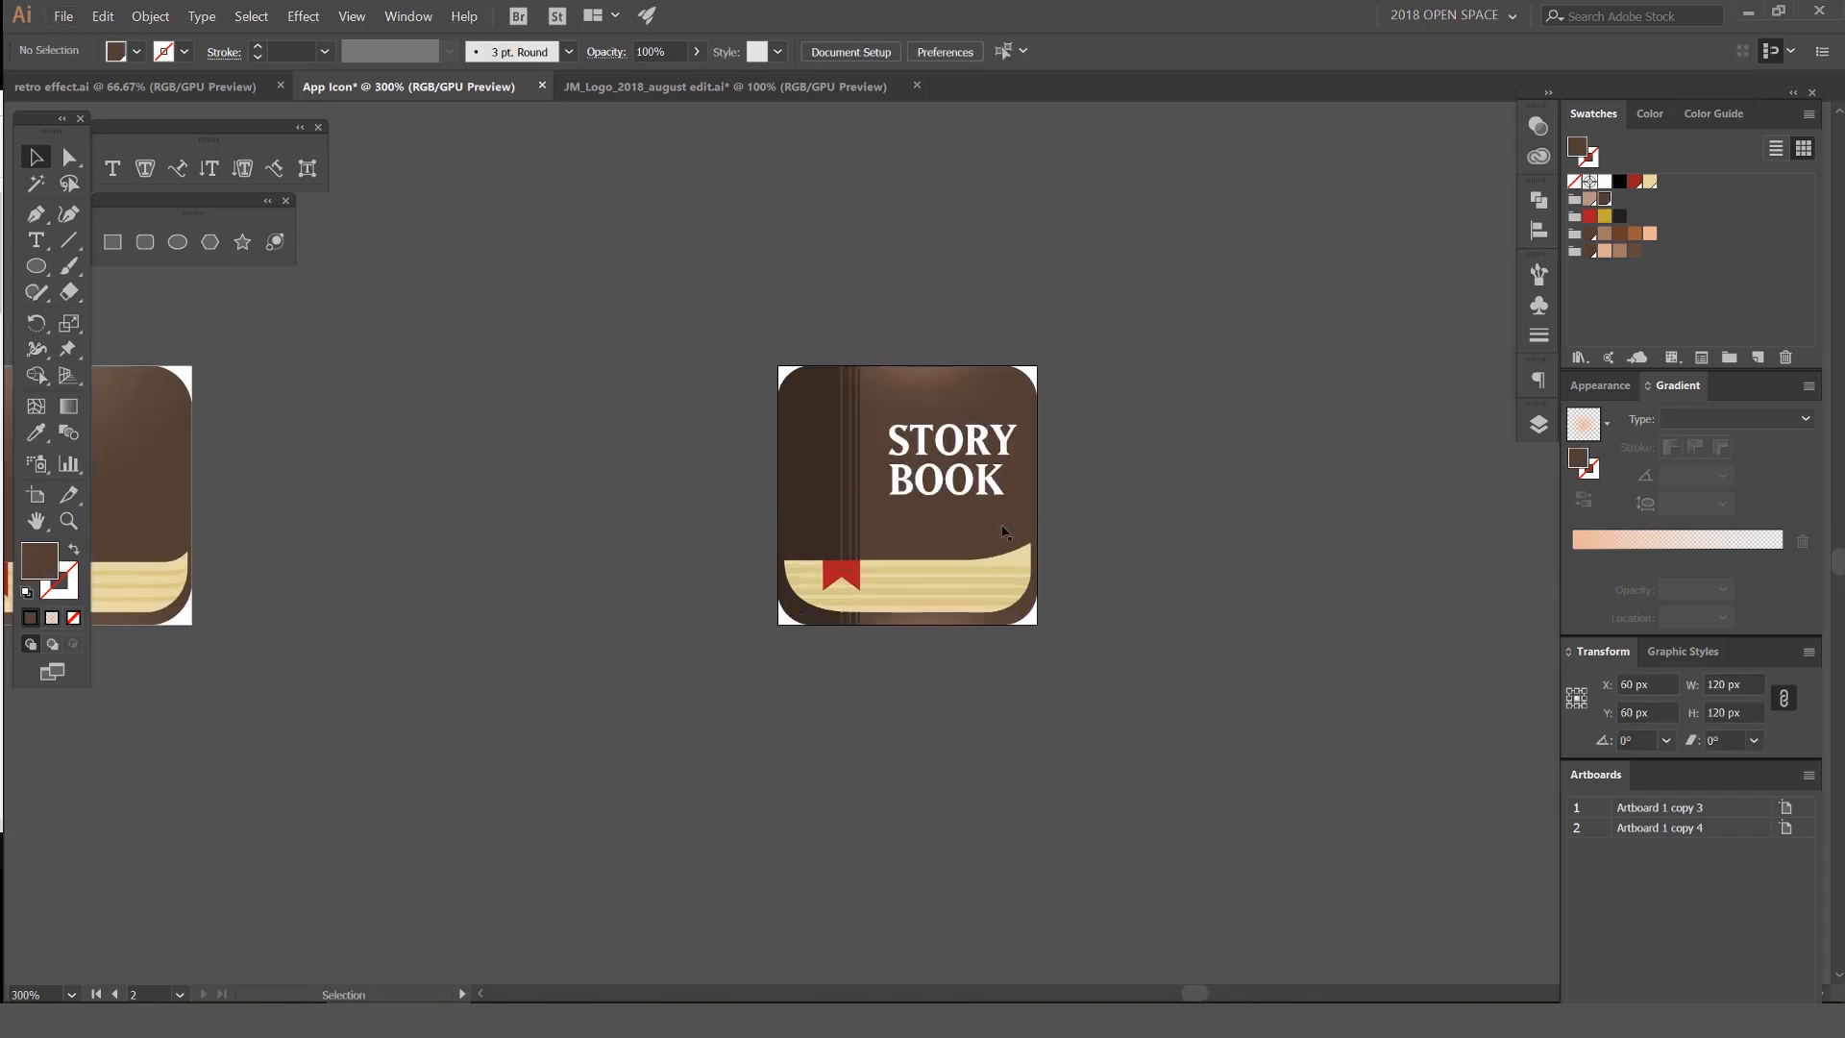
pyautogui.click(66, 16)
pyautogui.moveTo(154, 293)
pyautogui.click(485, 291)
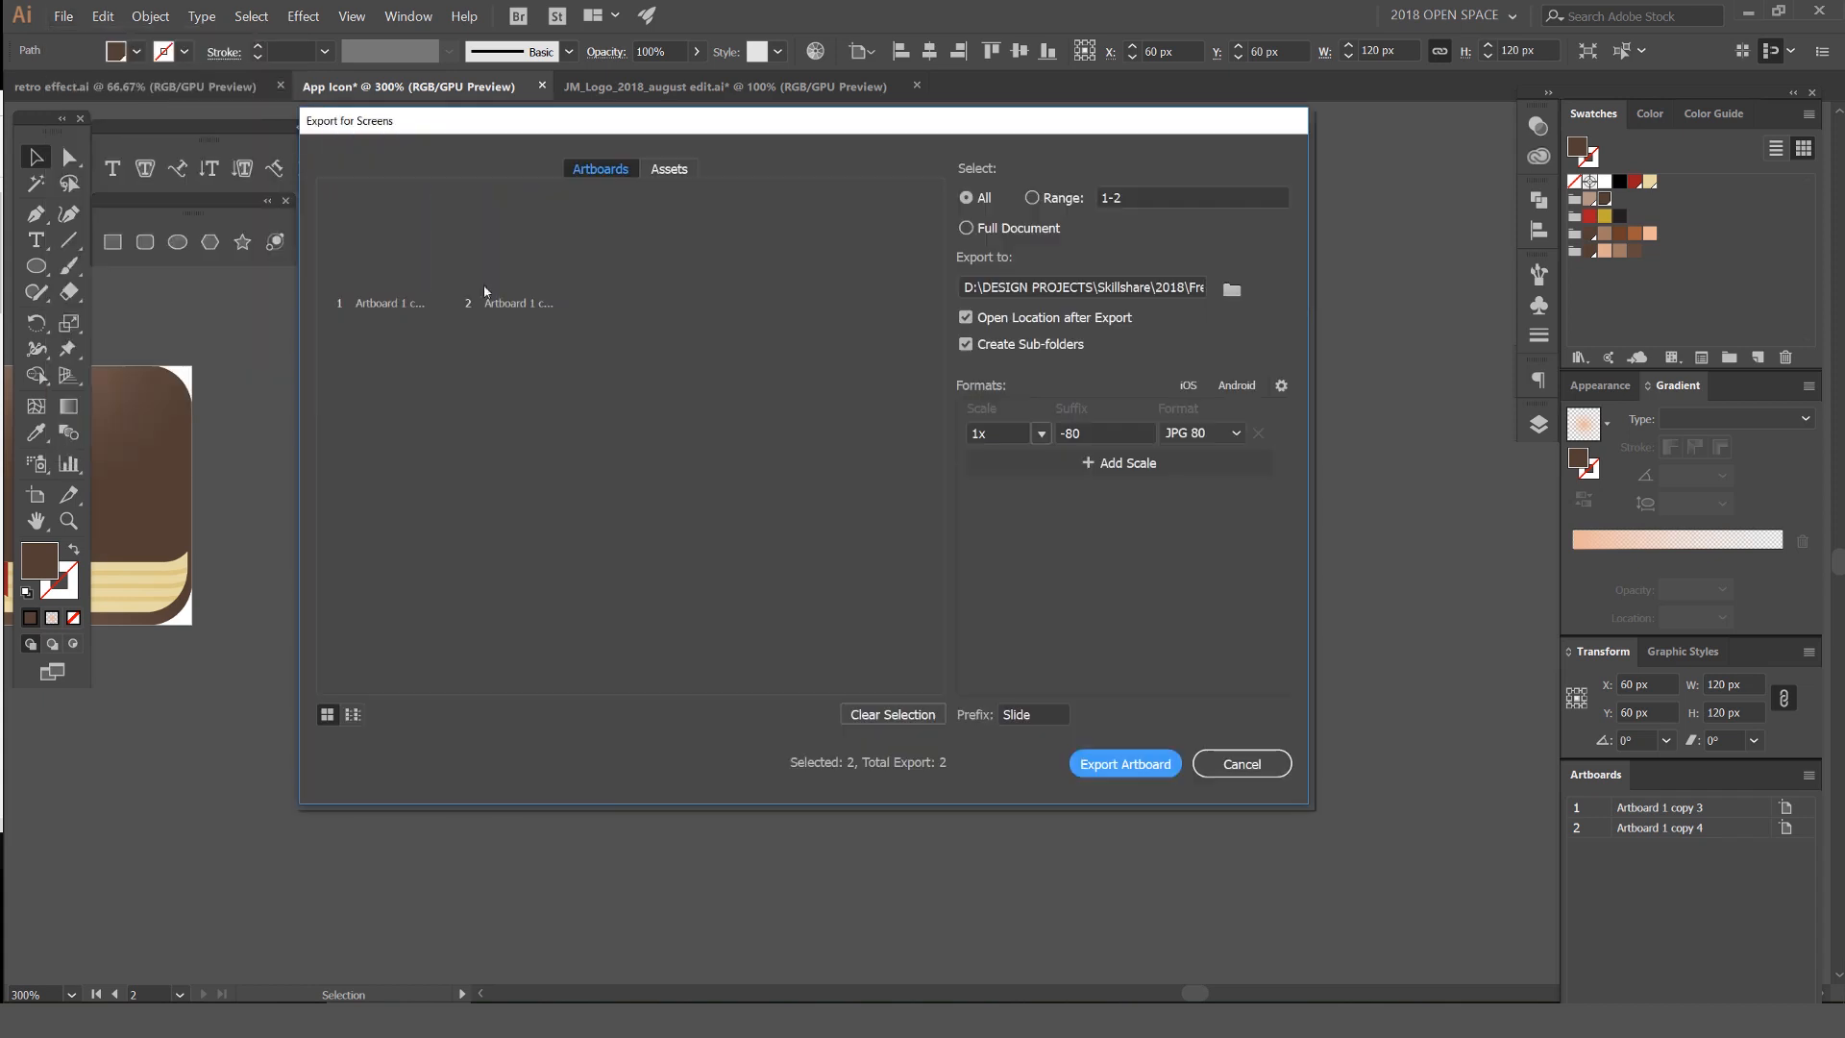
pyautogui.moveTo(890, 123); pyautogui.dragTo(983, 173)
pyautogui.click(479, 321)
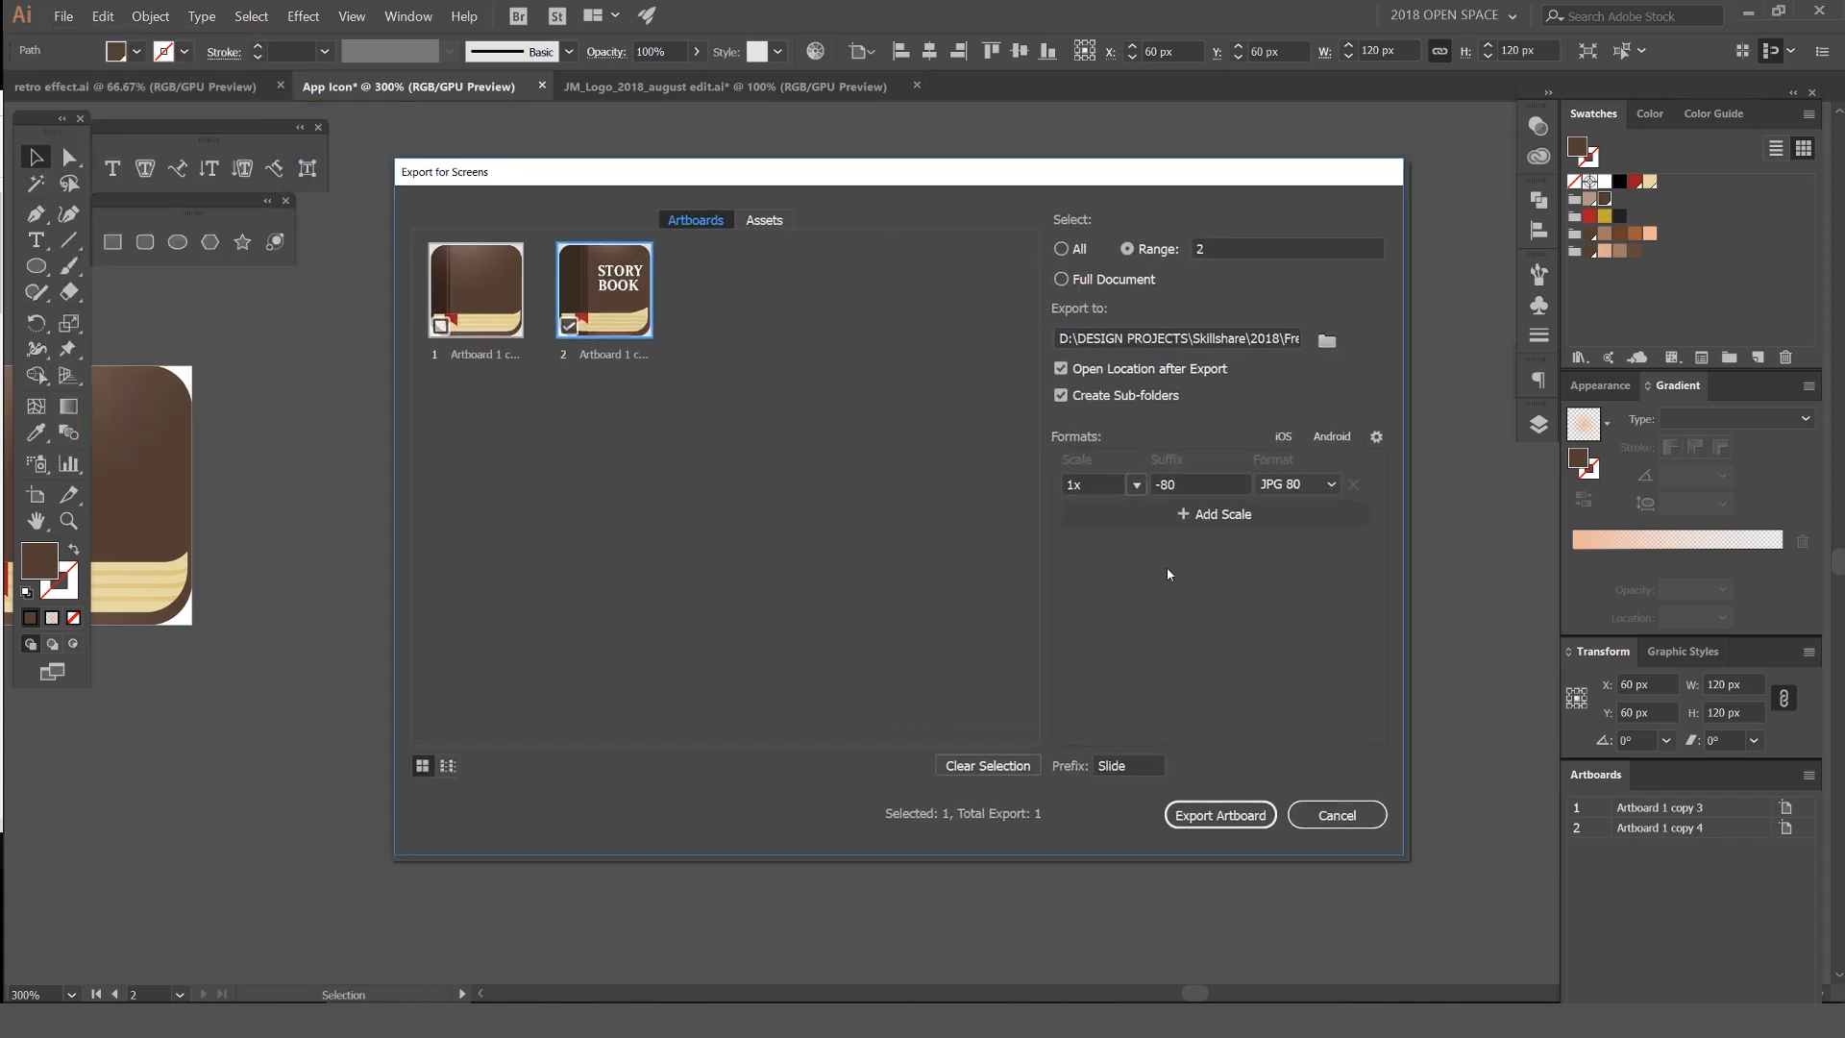
# Set the 1x export format to PNG 8
pyautogui.click(1297, 483)
pyautogui.click(1303, 512)
pyautogui.click(1299, 486)
pyautogui.click(1299, 530)
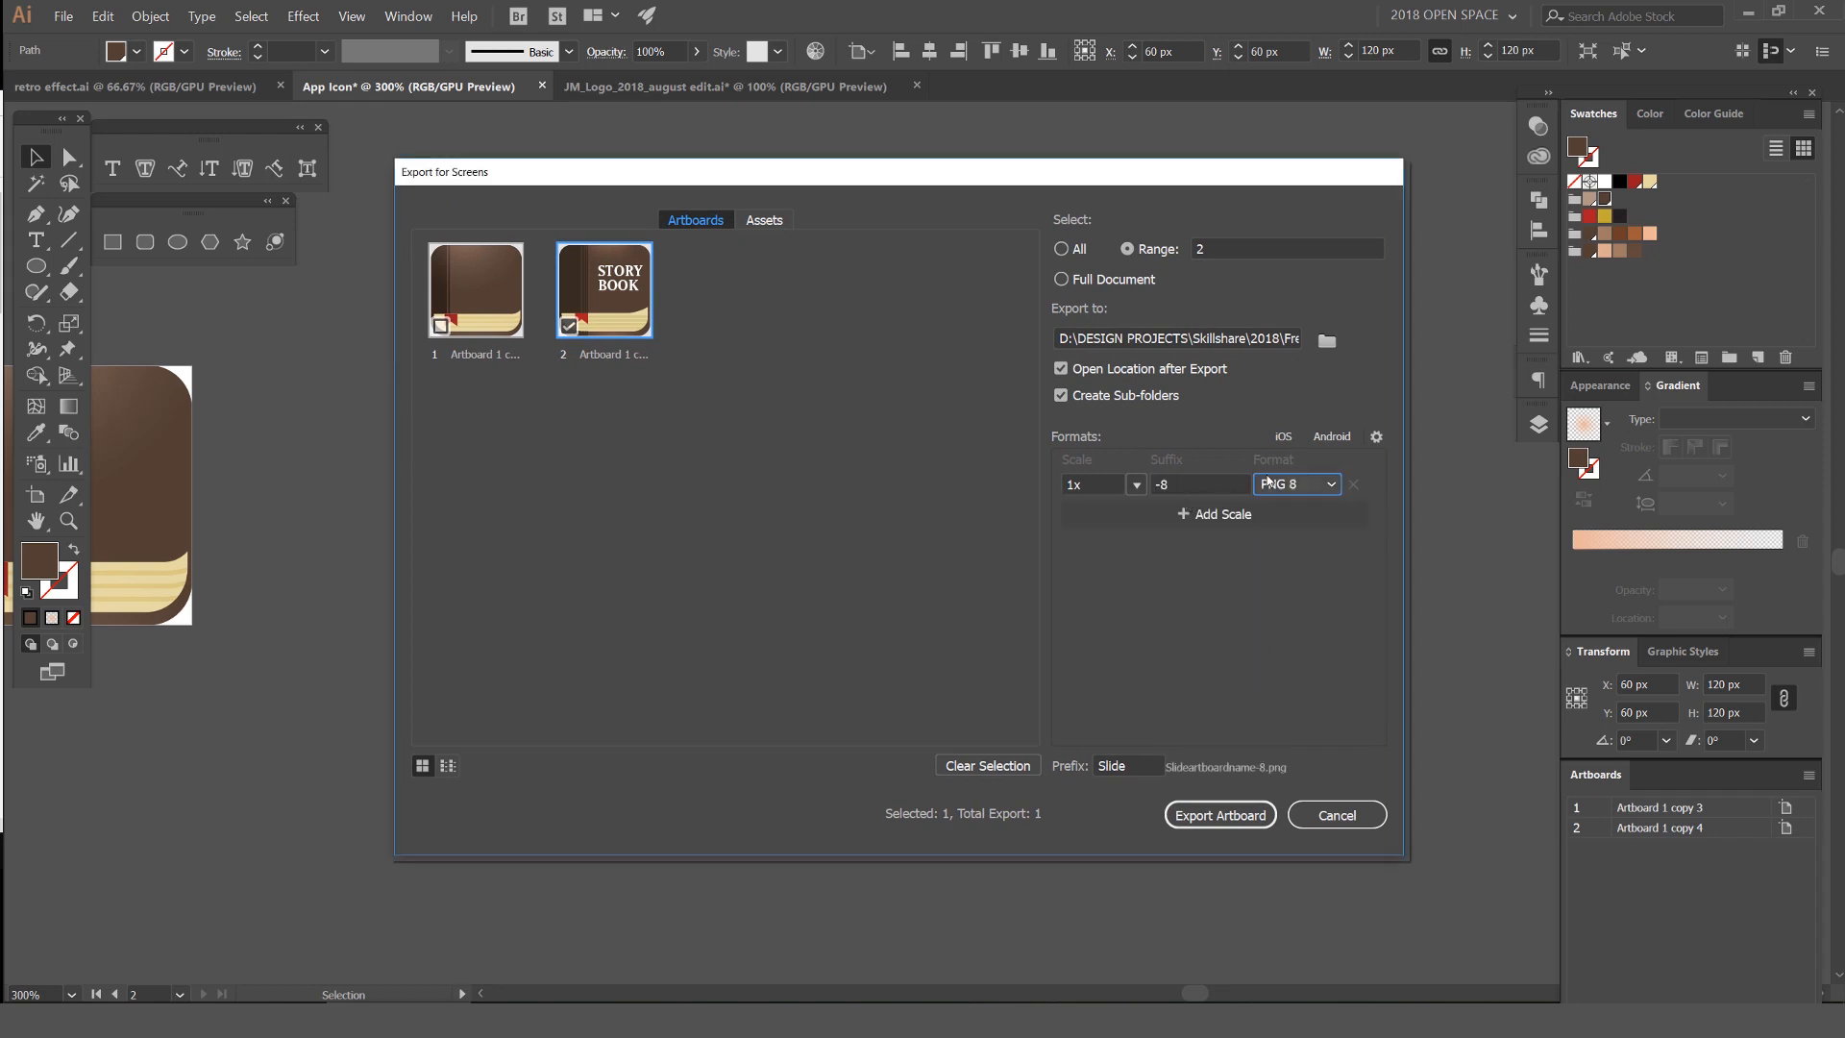
# Add two more PNG export scales, one at 2x and one at 3x
pyautogui.click(1137, 486)
pyautogui.click(1137, 485)
pyautogui.click(1137, 514)
pyautogui.click(1138, 517)
pyautogui.click(1156, 564)
pyautogui.click(1138, 546)
pyautogui.click(1137, 547)
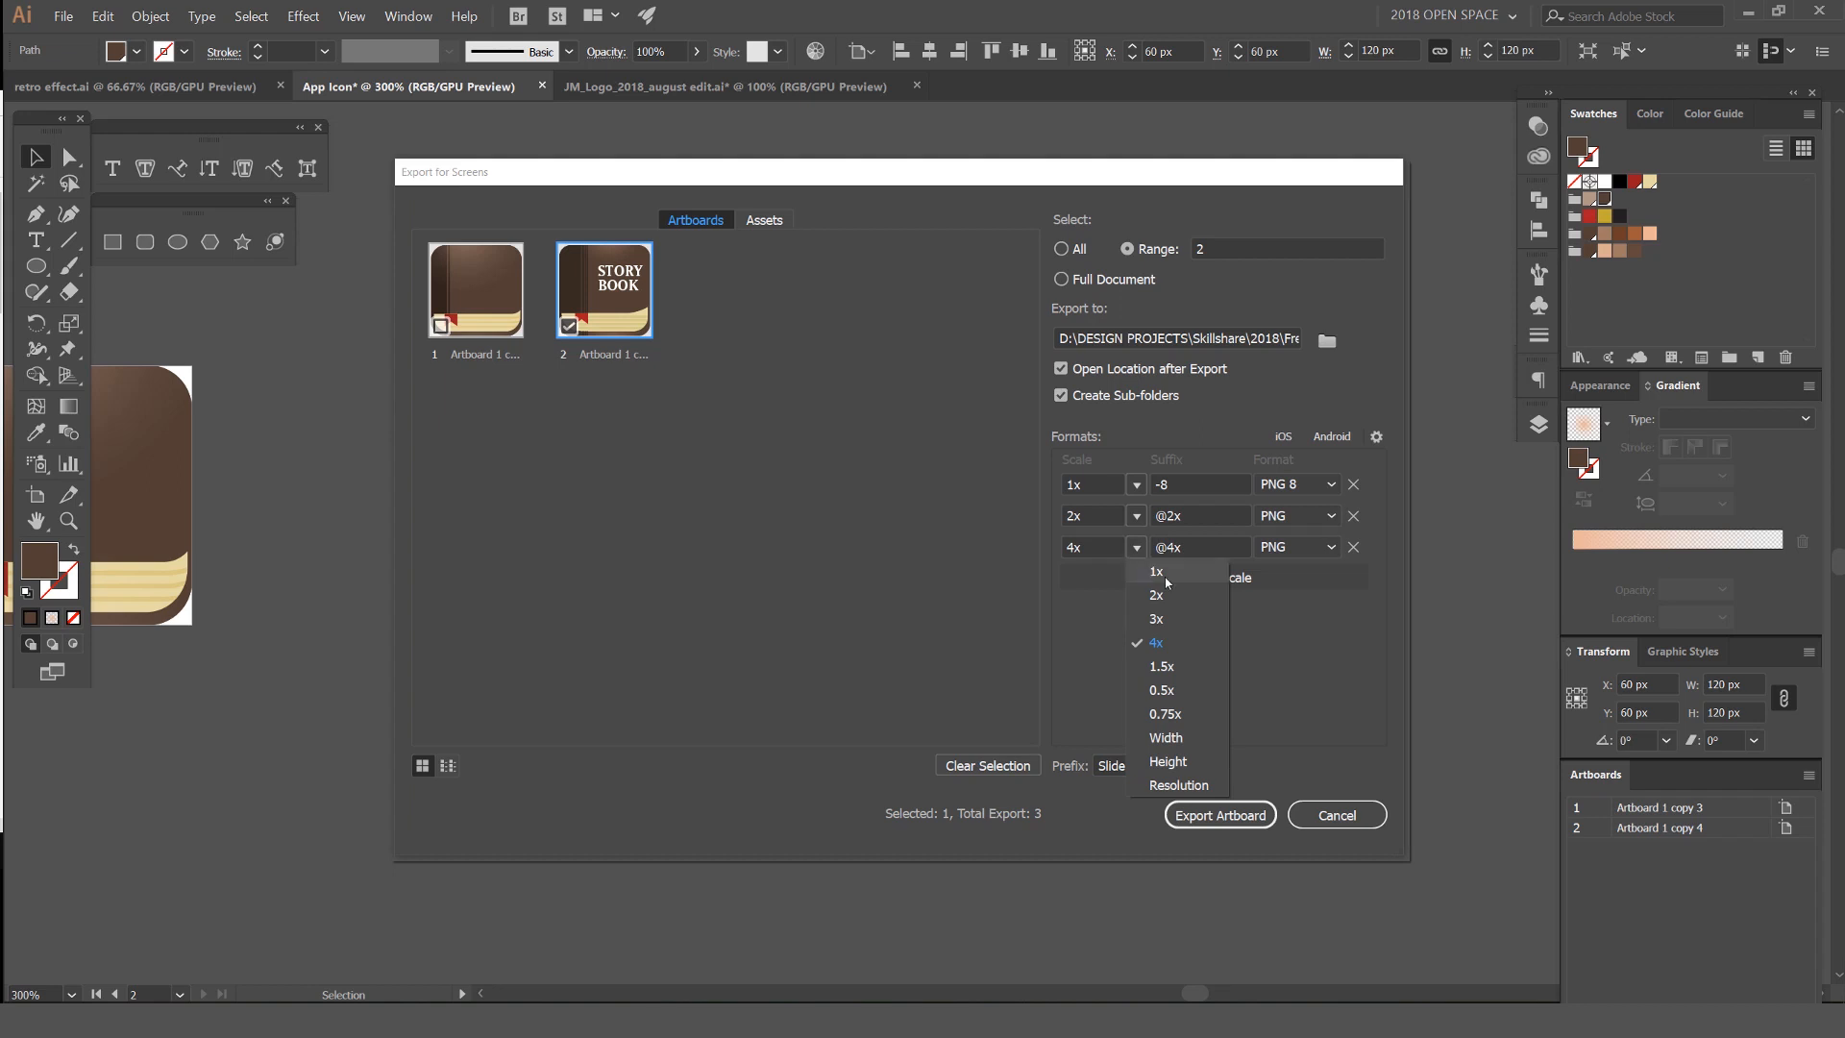
pyautogui.click(1156, 618)
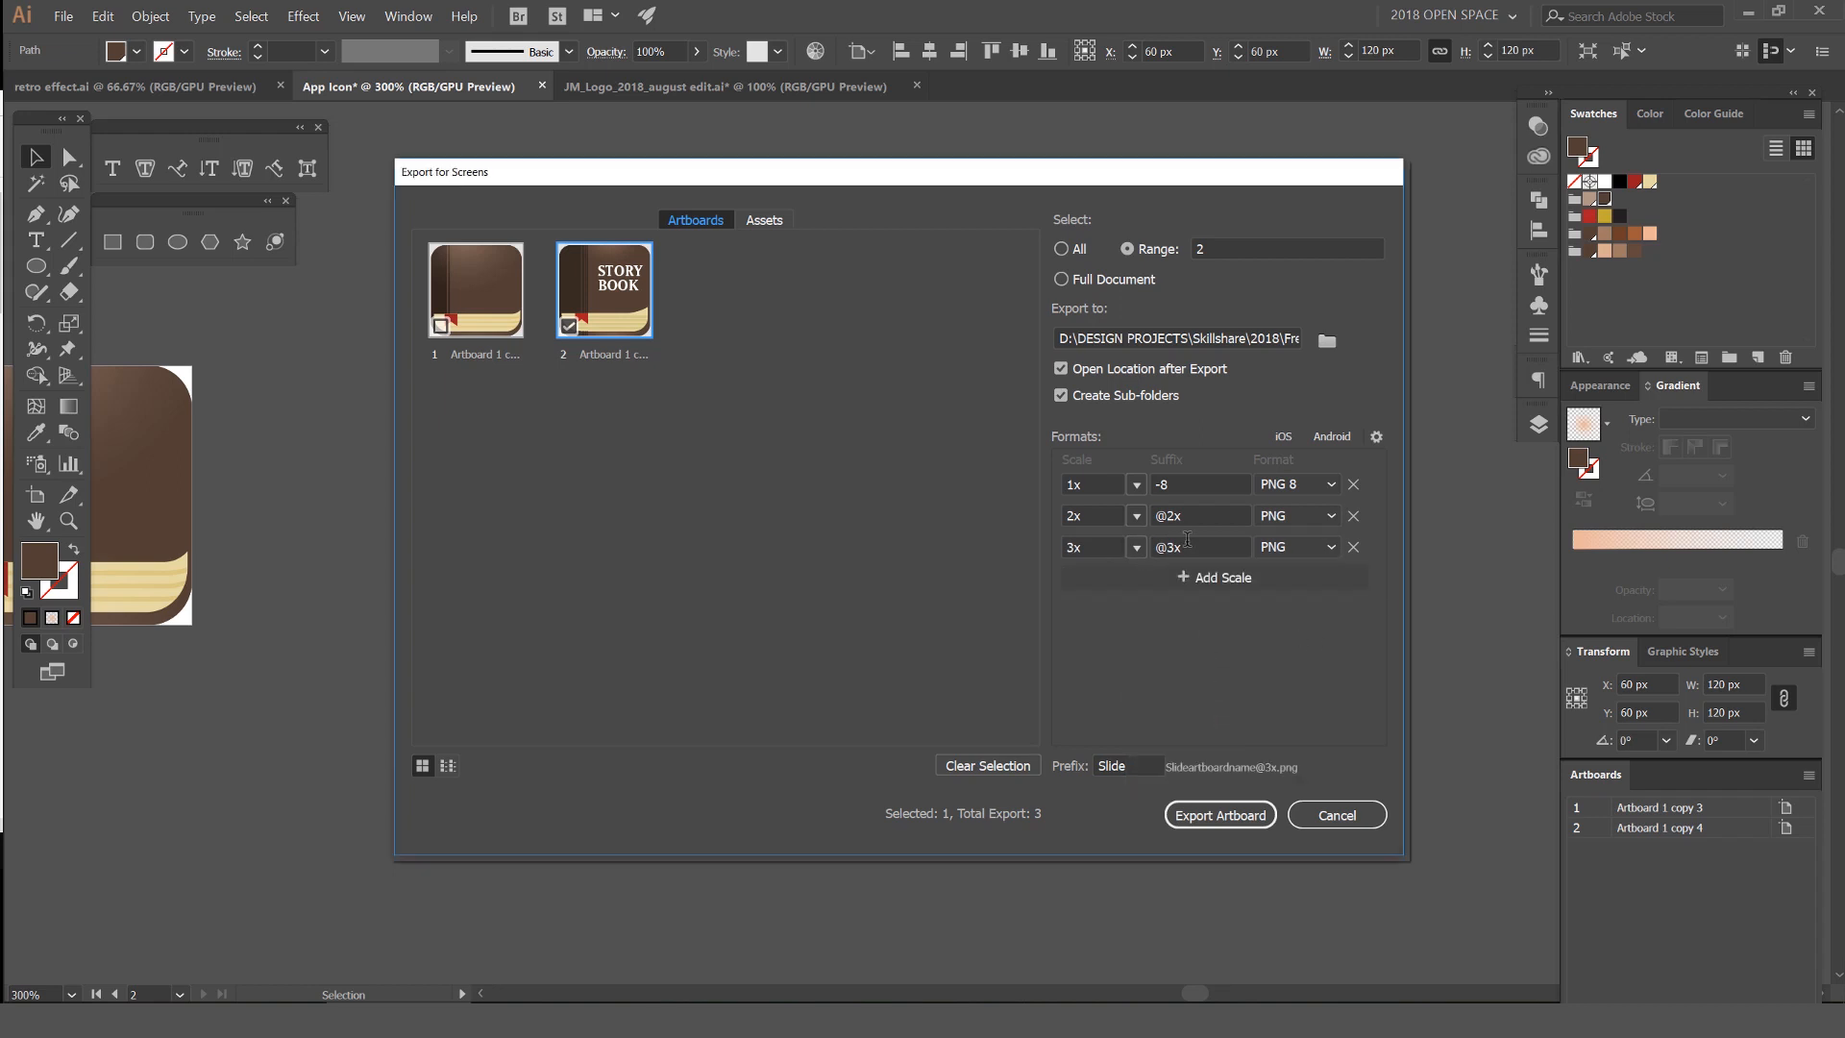
# Replace the 2x export's file name suffix with IPADX2
pyautogui.click(1215, 487)
pyautogui.moveTo(1197, 517); pyautogui.dragTo(1129, 526)
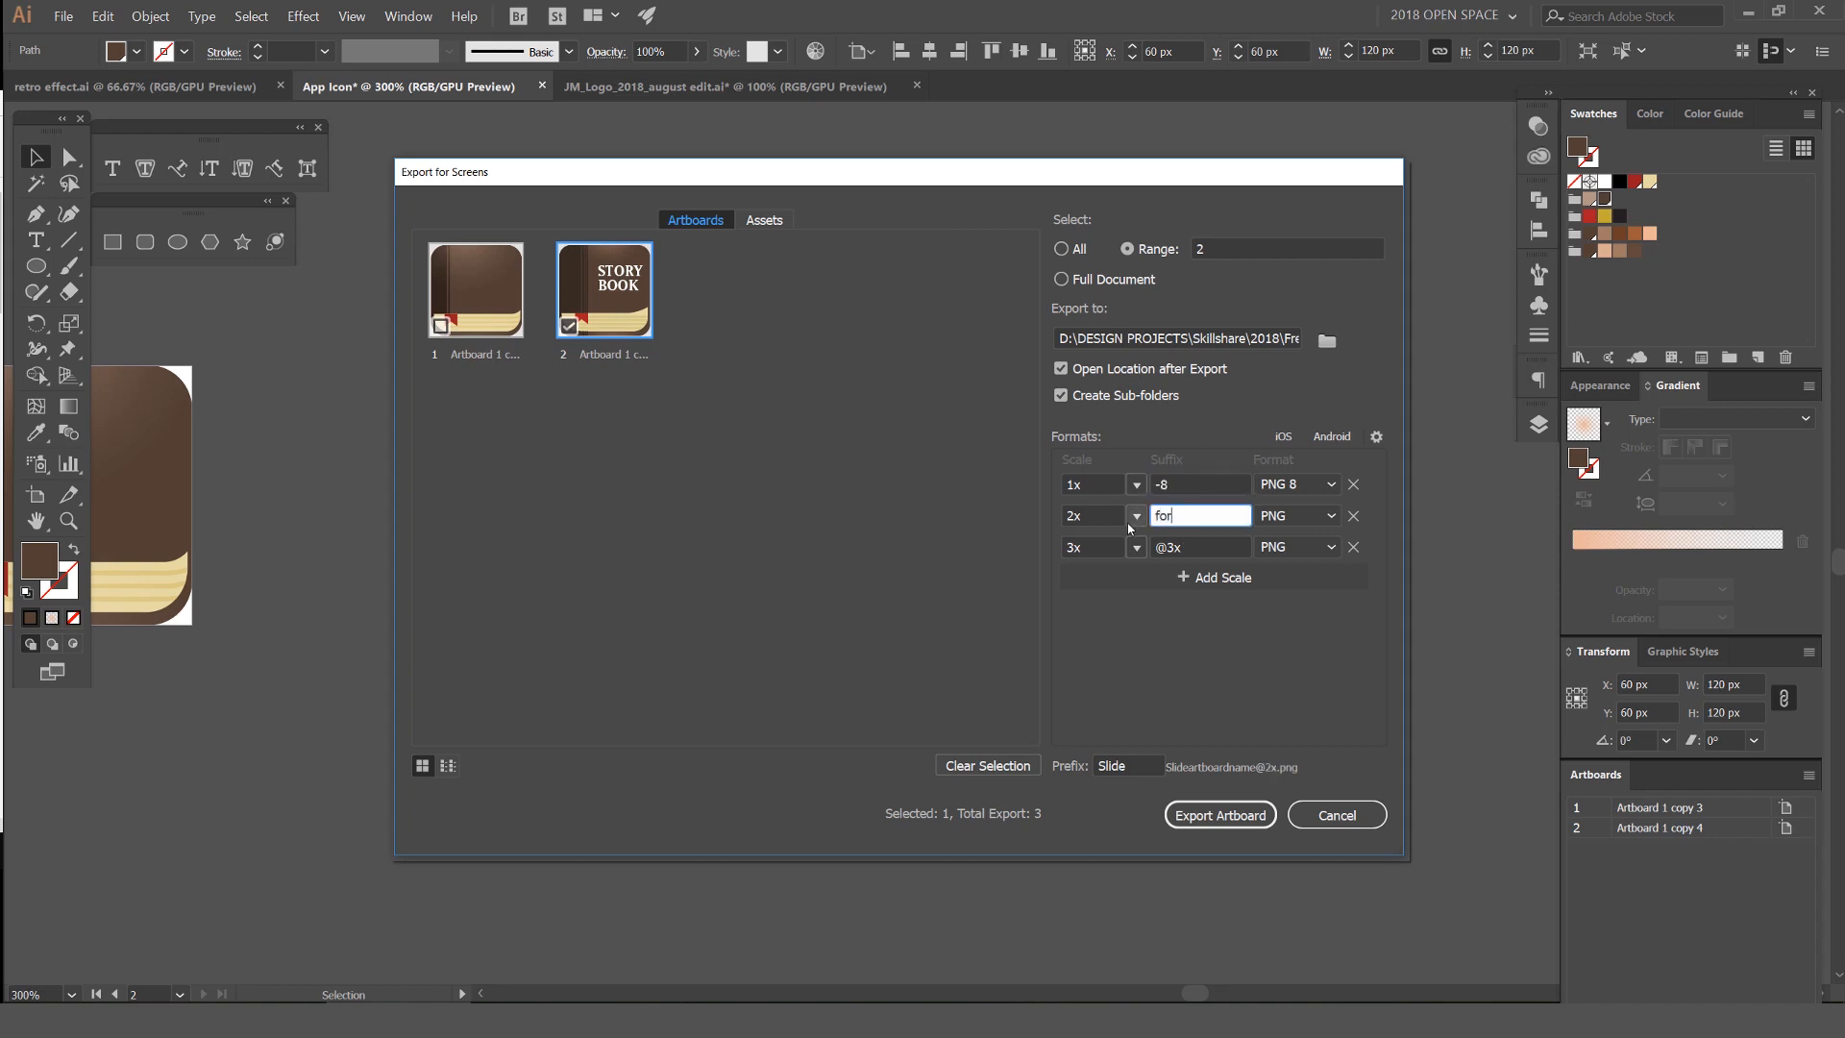
pyautogui.write('ipa')
pyautogui.press('BackSpace')
pyautogui.press('BackSpace')
pyautogui.press('BackSpace')
pyautogui.write('IPADX2')
# Replace the 3x export's file name suffix with IPADNEWX3
pyautogui.click(1228, 546)
pyautogui.write('ipa')
pyautogui.press('BackSpace')
pyautogui.press('BackSpace')
pyautogui.write('IPAD')
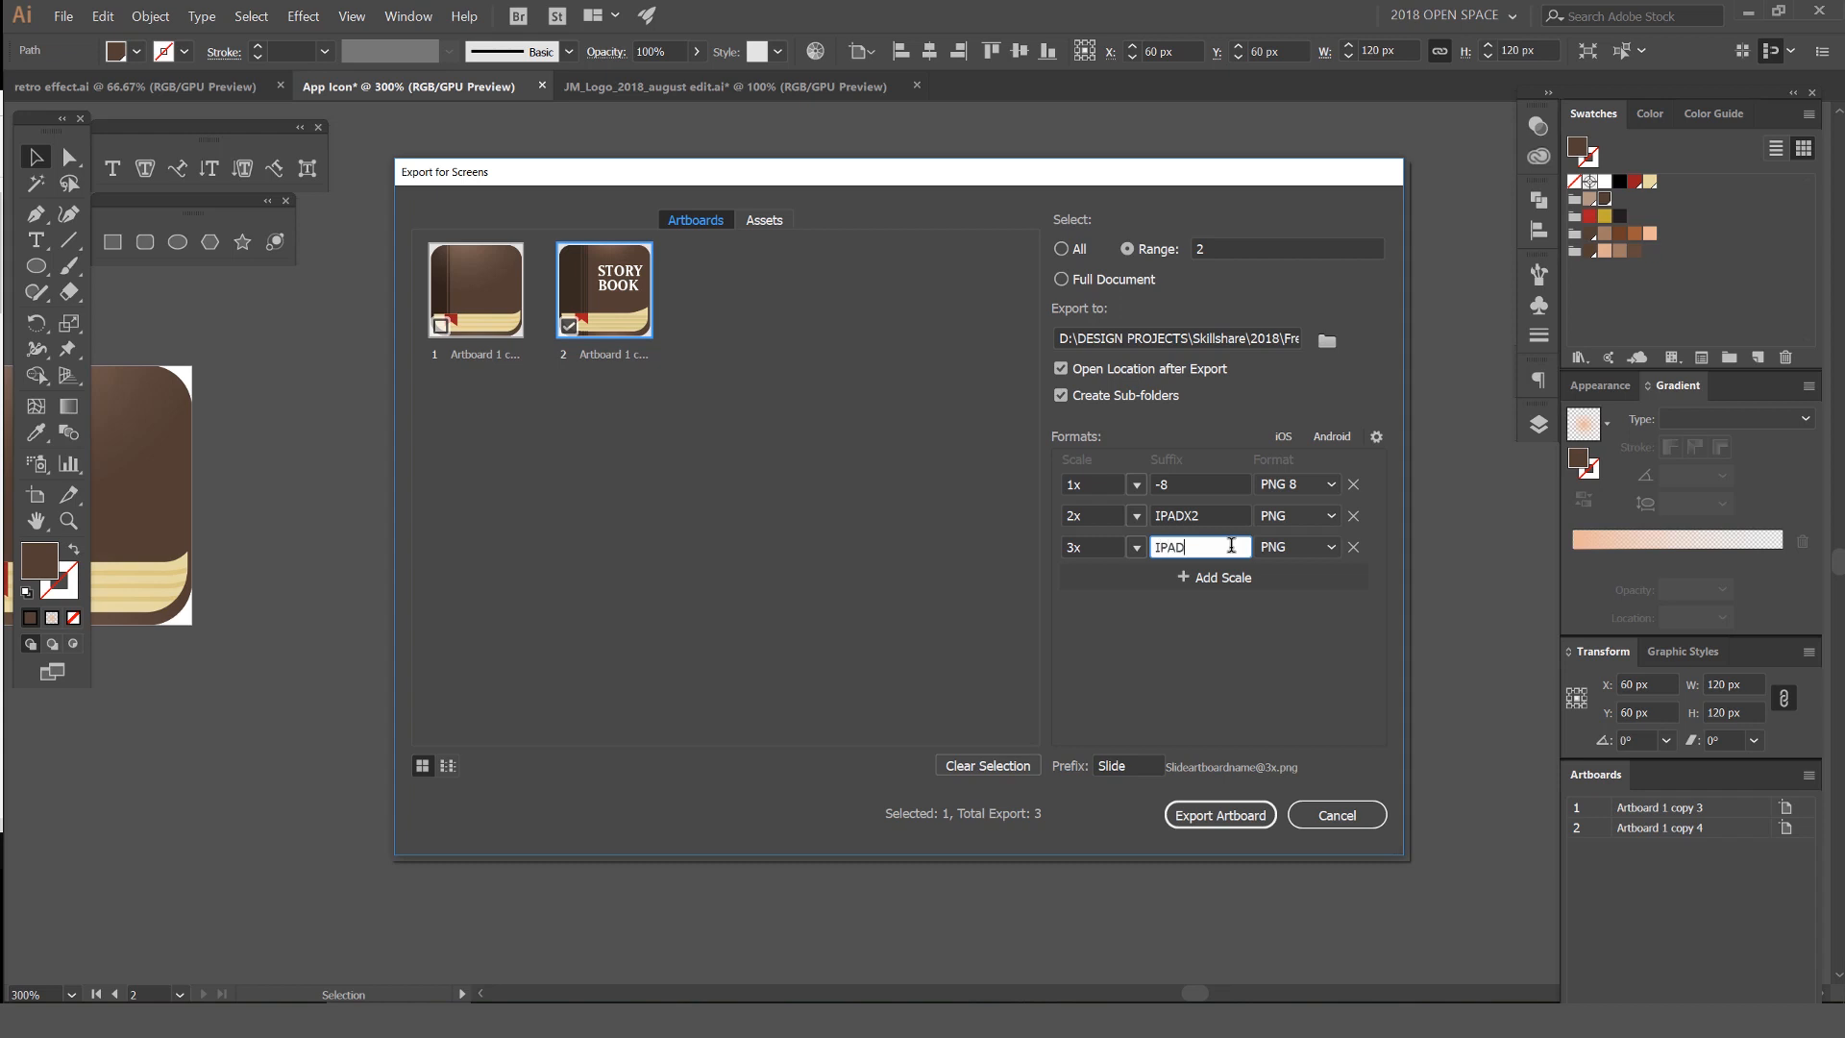
pyautogui.write('NEWX3')
# Replace the 1x export's file name suffix with IPHONE
pyautogui.moveTo(1190, 484); pyautogui.dragTo(1135, 487)
pyautogui.write('IPHNOE')
pyautogui.press('BackSpace')
pyautogui.press('BackSpace')
pyautogui.press('BackSpace')
pyautogui.write('NO')
pyautogui.press('BackSpace')
pyautogui.press('BackSpace')
pyautogui.write('ONE')
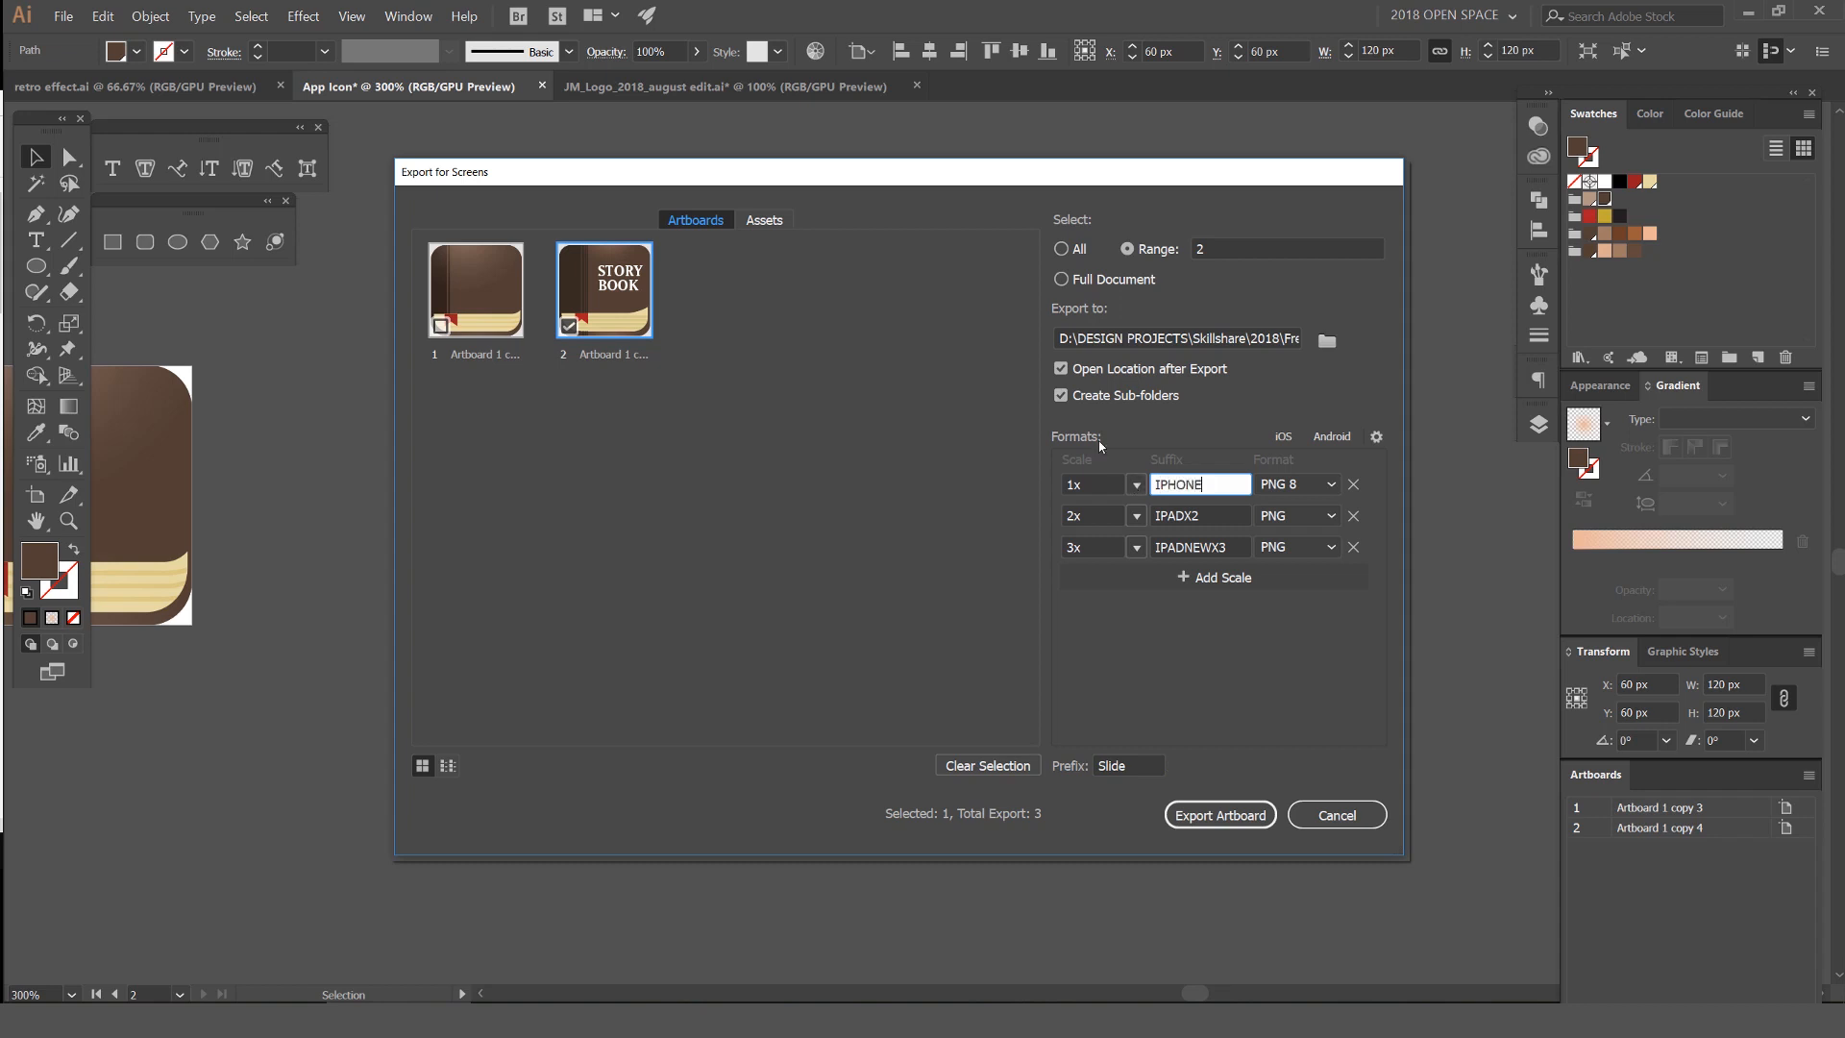